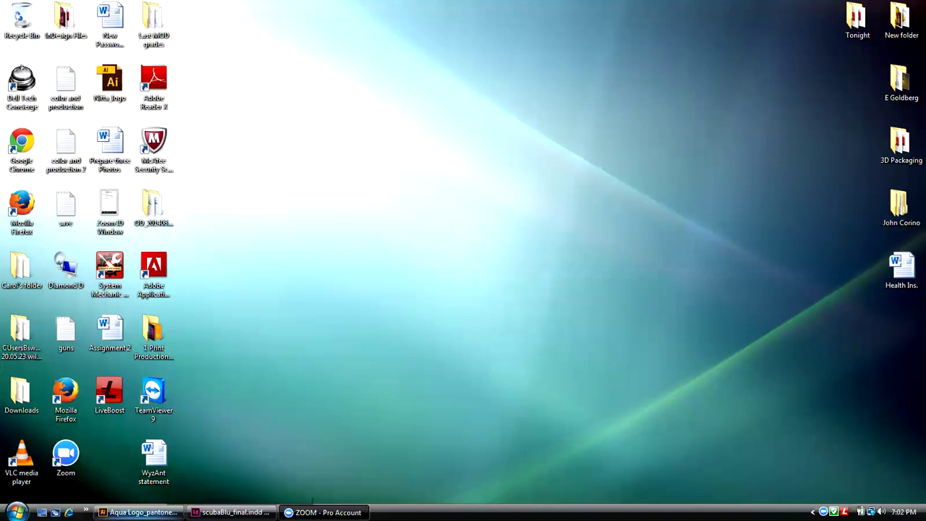
# - Switch to Illustrator, close the unused collapsed panels, and arrange the Swatches panel beside the logo with the Gradient panel directly beneath it
pyautogui.click(141, 511)
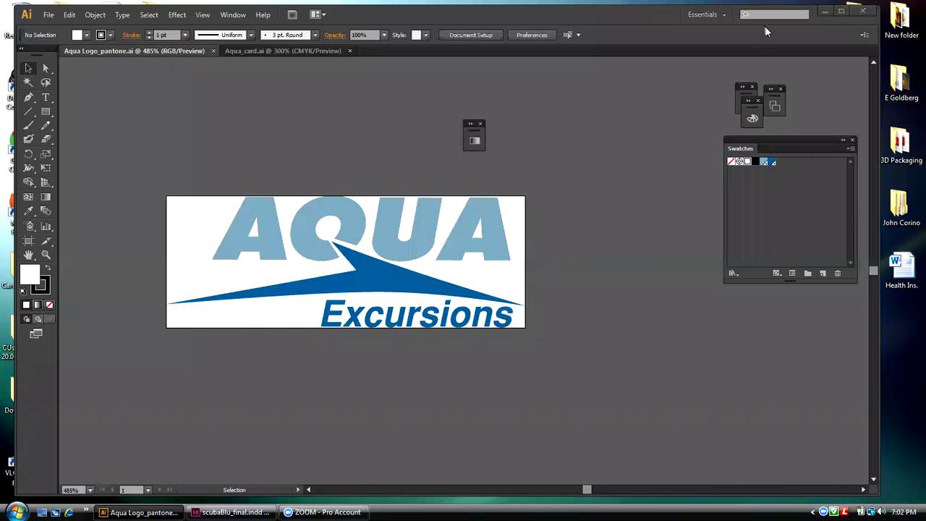
pyautogui.moveTo(807, 140); pyautogui.dragTo(700, 145)
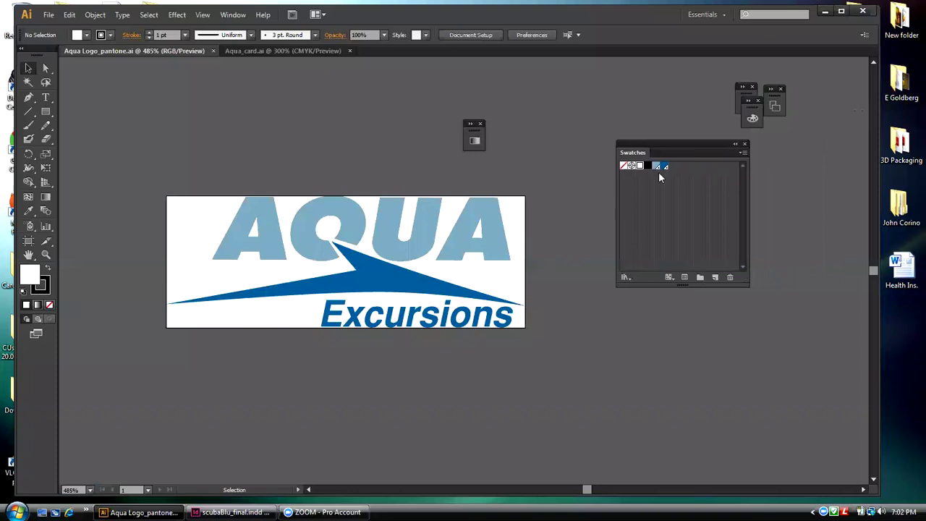
pyautogui.moveTo(695, 148); pyautogui.dragTo(670, 85)
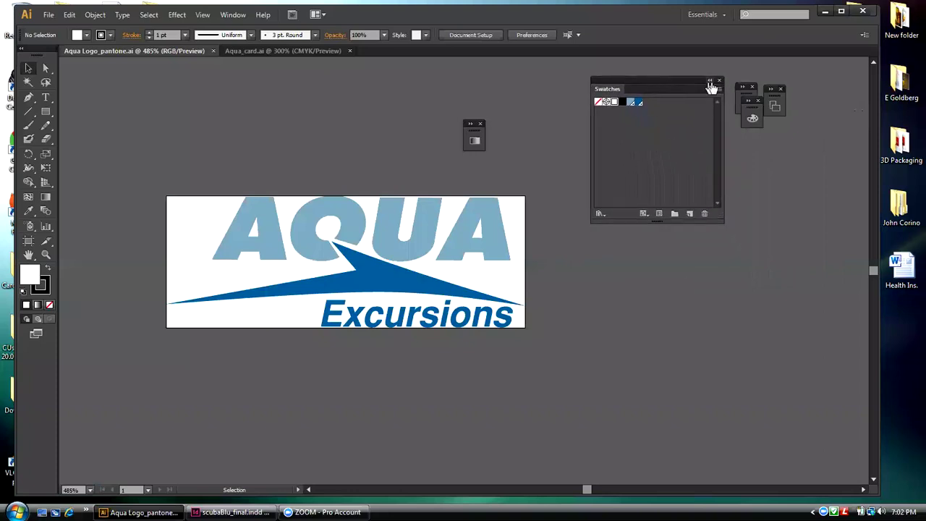
pyautogui.click(780, 89)
pyautogui.click(758, 99)
pyautogui.click(754, 88)
pyautogui.moveTo(658, 84); pyautogui.dragTo(705, 81)
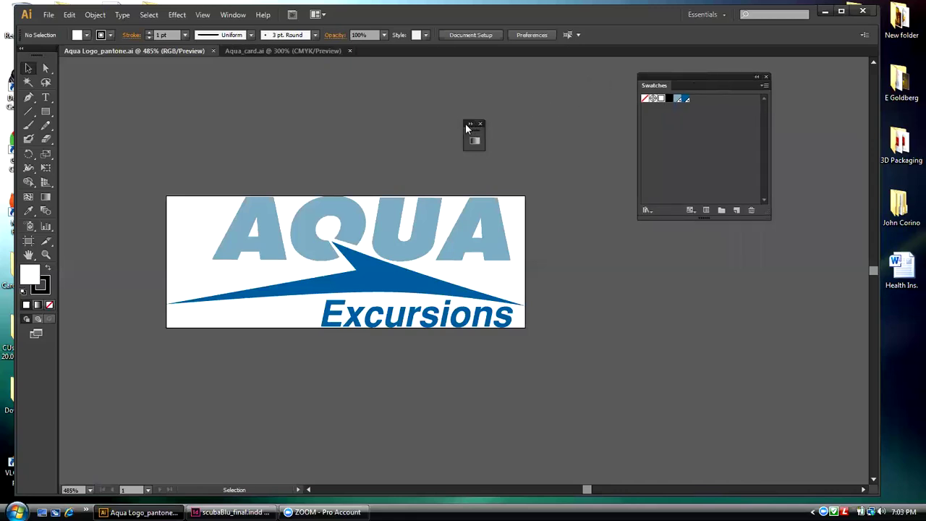
pyautogui.moveTo(466, 127); pyautogui.dragTo(684, 267)
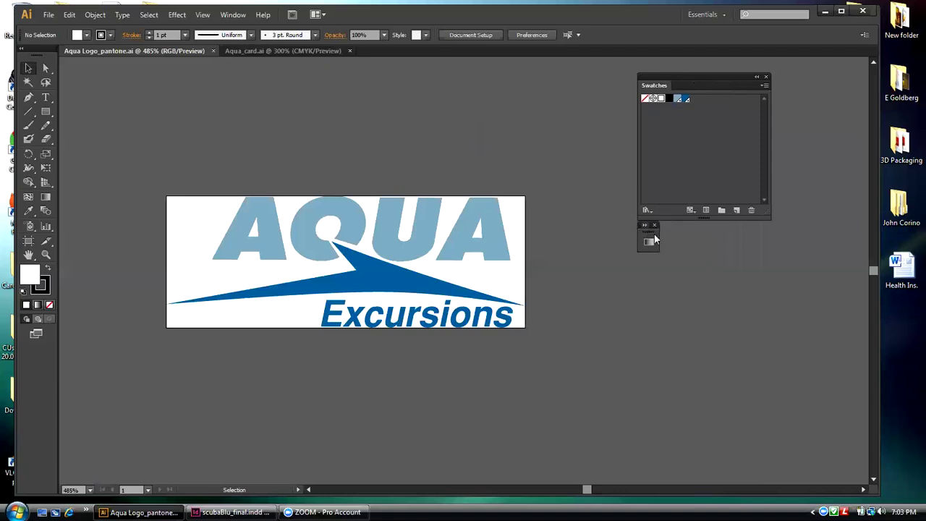
pyautogui.moveTo(672, 233); pyautogui.dragTo(769, 232)
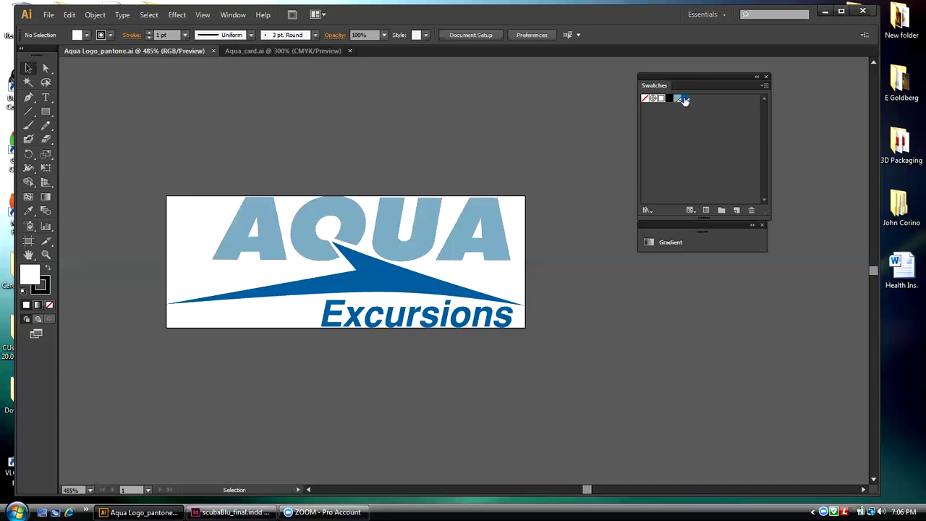
pyautogui.moveTo(684, 100); pyautogui.dragTo(686, 100)
pyautogui.click(878, 64)
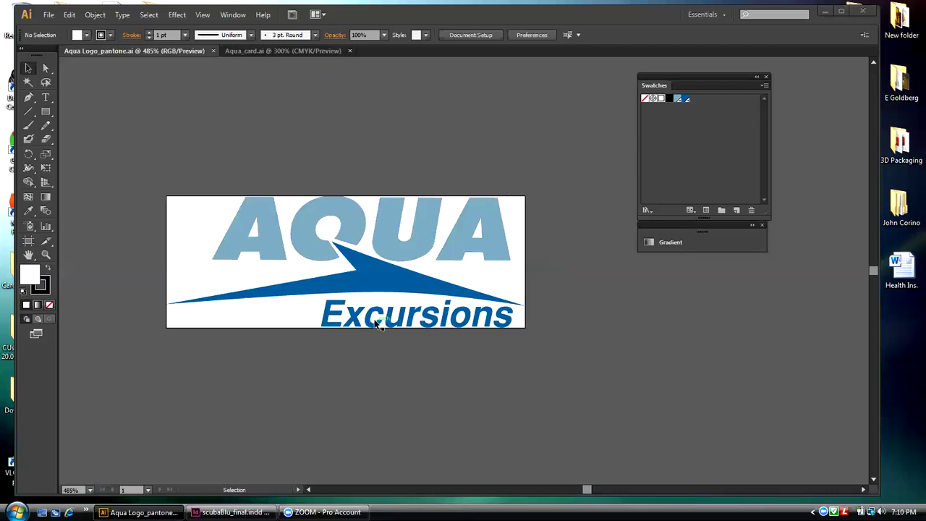
# - Enlarge the artboard on all four sides to about 2.02 x 0.9 in, leaving a white margin around the logo
pyautogui.click(28, 244)
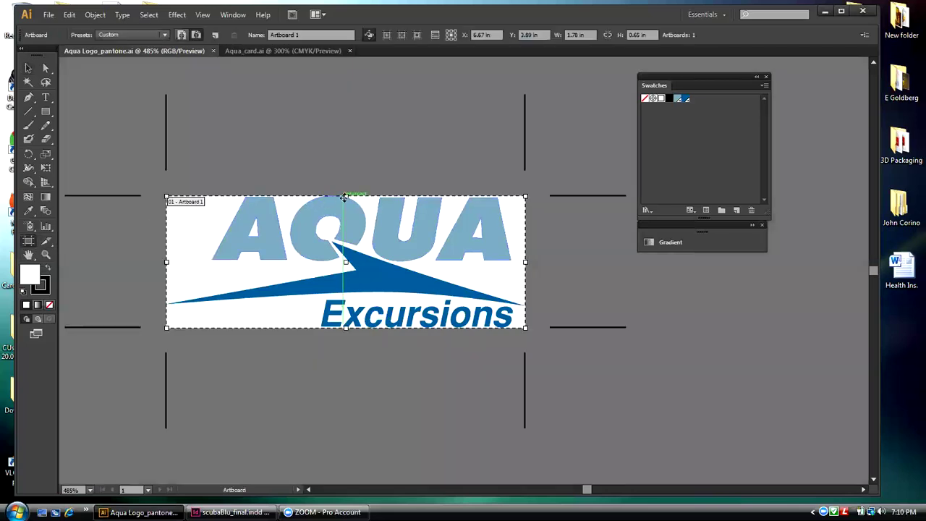
pyautogui.moveTo(345, 197); pyautogui.dragTo(346, 169)
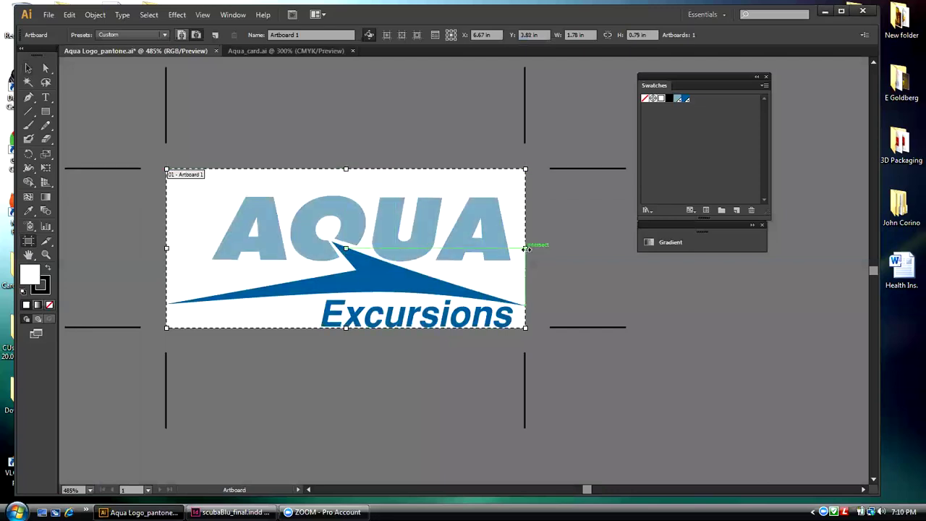
pyautogui.moveTo(526, 249); pyautogui.dragTo(549, 248)
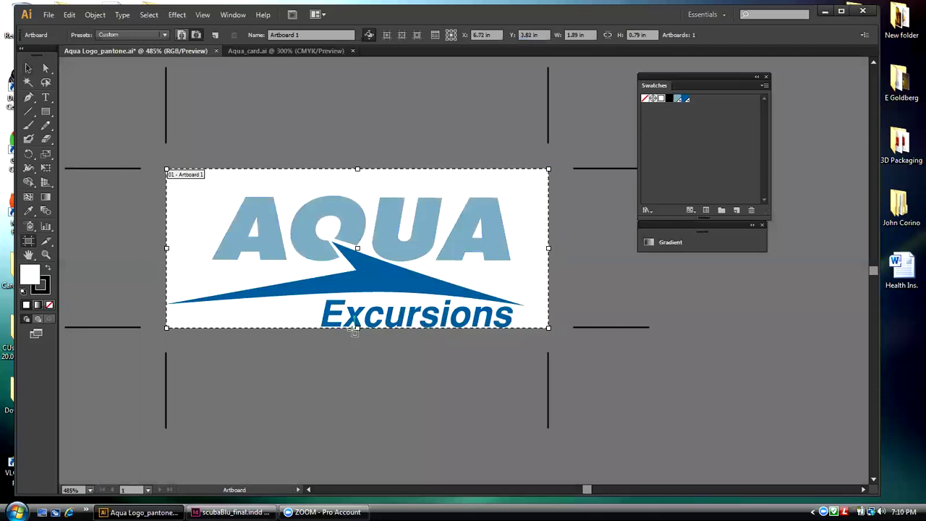
pyautogui.moveTo(356, 329); pyautogui.dragTo(354, 352)
pyautogui.moveTo(166, 260); pyautogui.dragTo(140, 259)
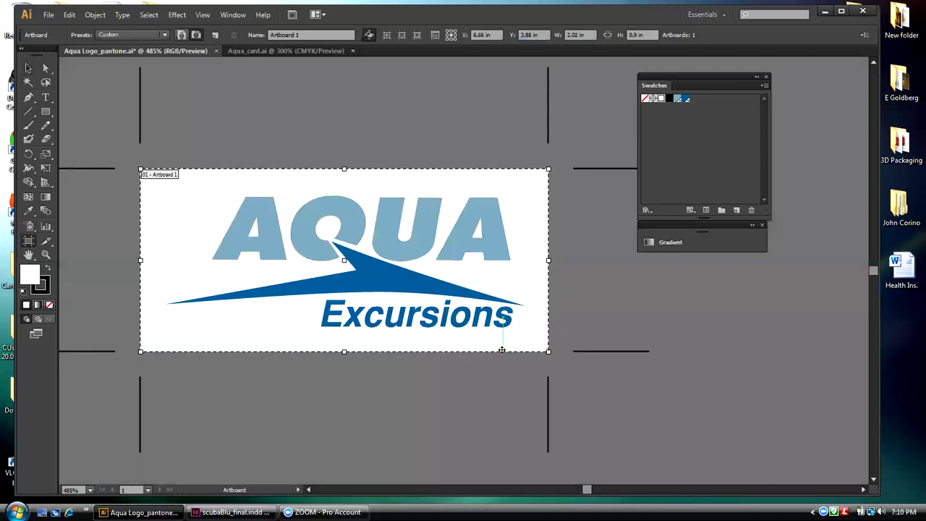
pyautogui.click(29, 67)
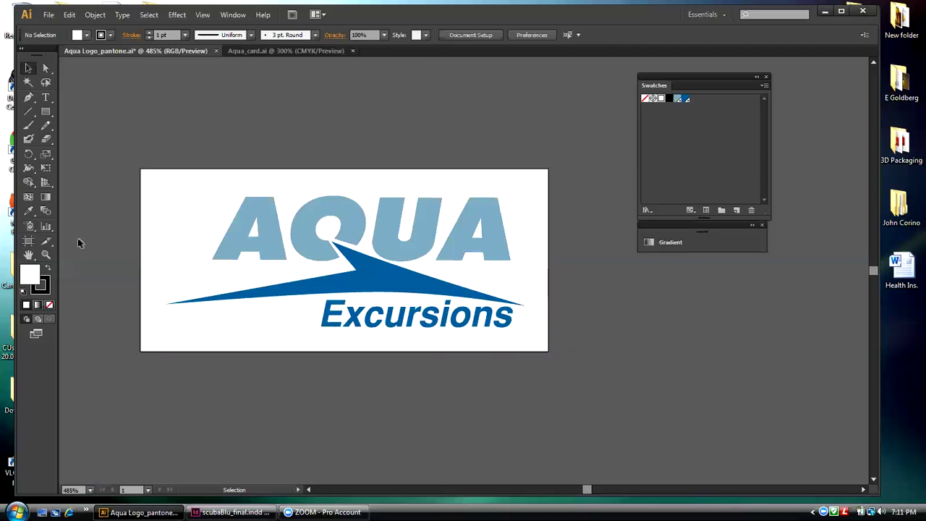
pyautogui.click(26, 243)
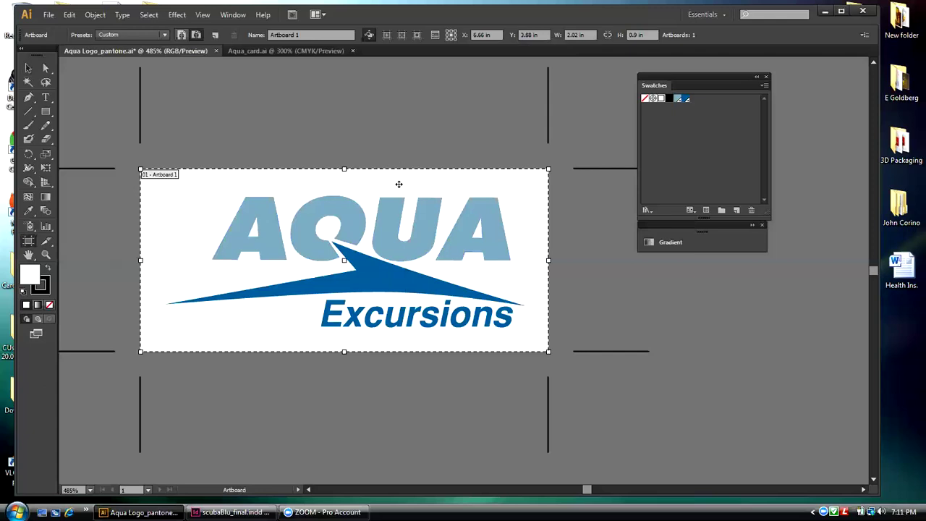
pyautogui.click(29, 247)
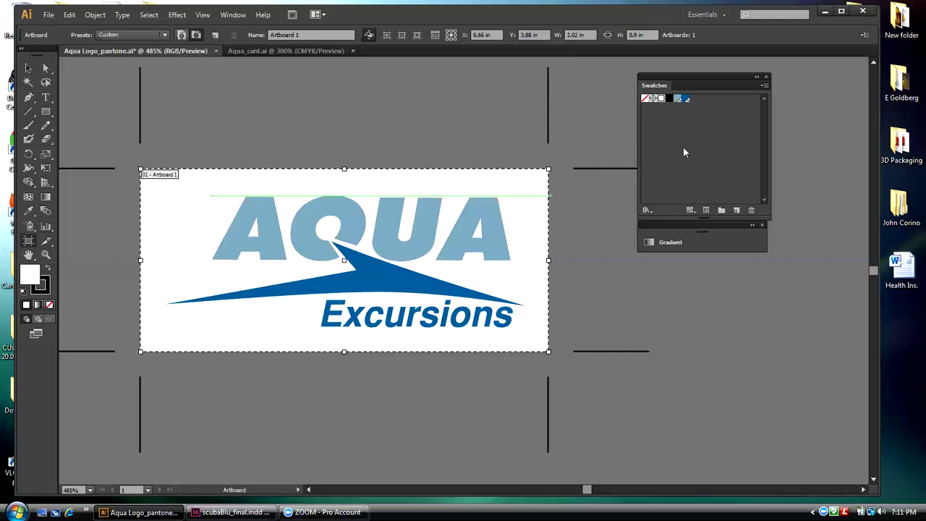
pyautogui.click(28, 68)
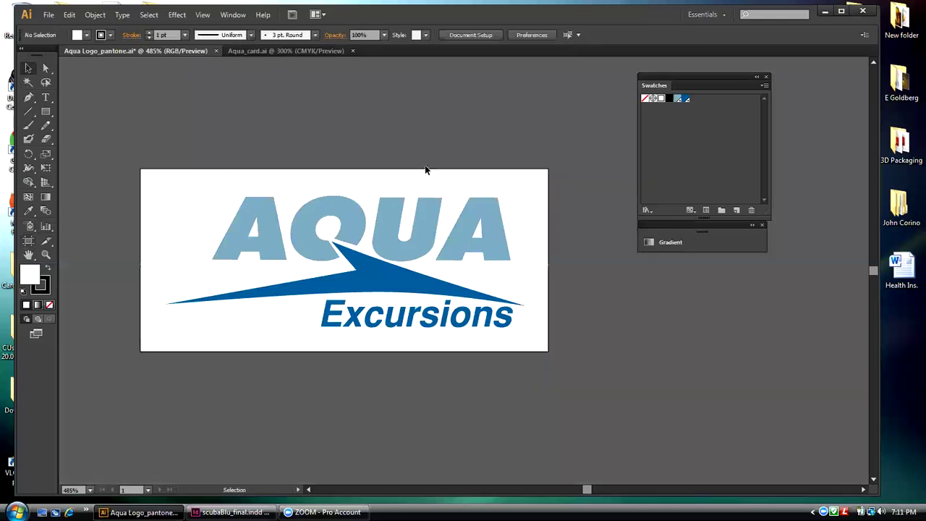
# - Ungroup the light blue AQUA lettering and combine its letters into a single compound path
pyautogui.click(472, 214)
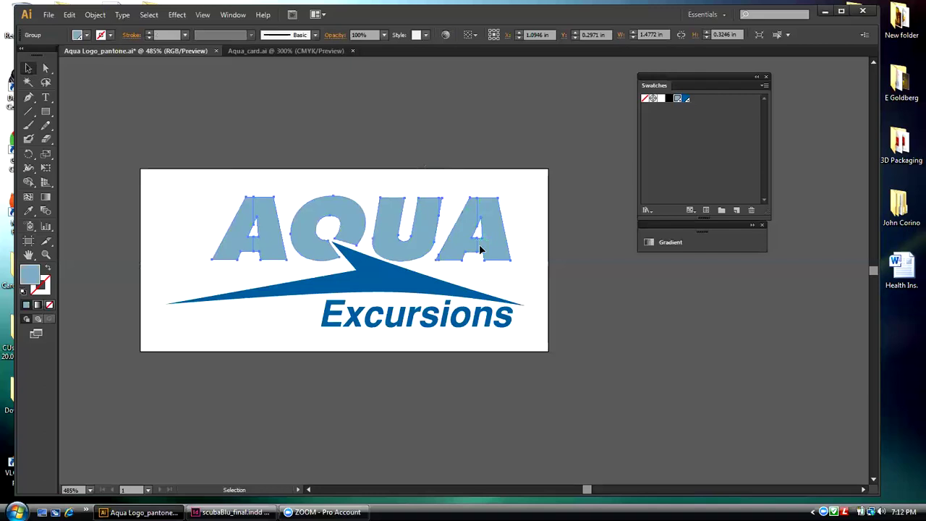
pyautogui.click(94, 15)
pyautogui.click(95, 68)
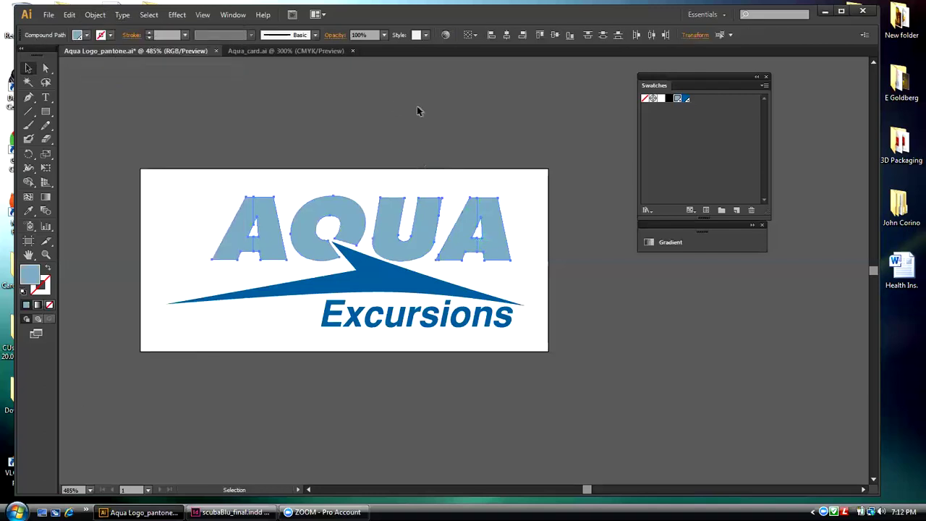
pyautogui.hotkey('ctrl', '8')
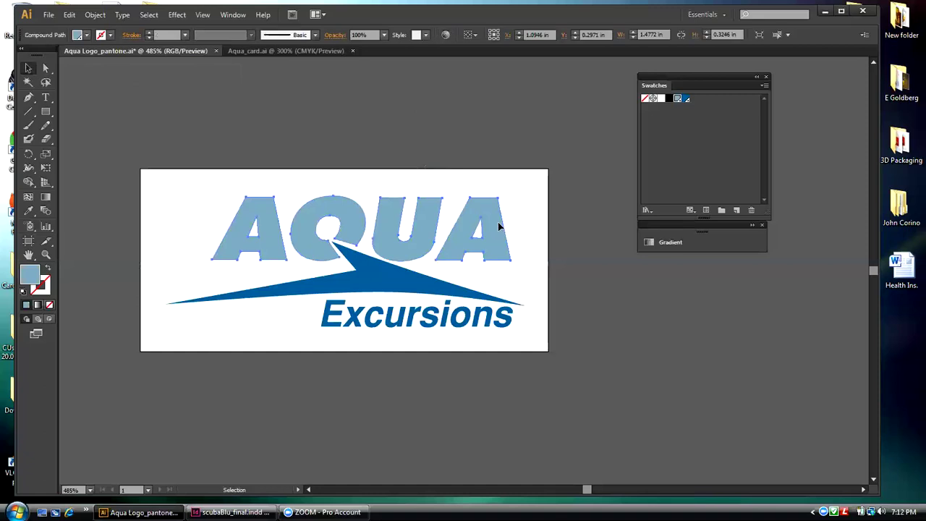
# - Test-move the AQUA lettering and the dark blue swoosh, undoing each move
pyautogui.moveTo(496, 226); pyautogui.dragTo(506, 207)
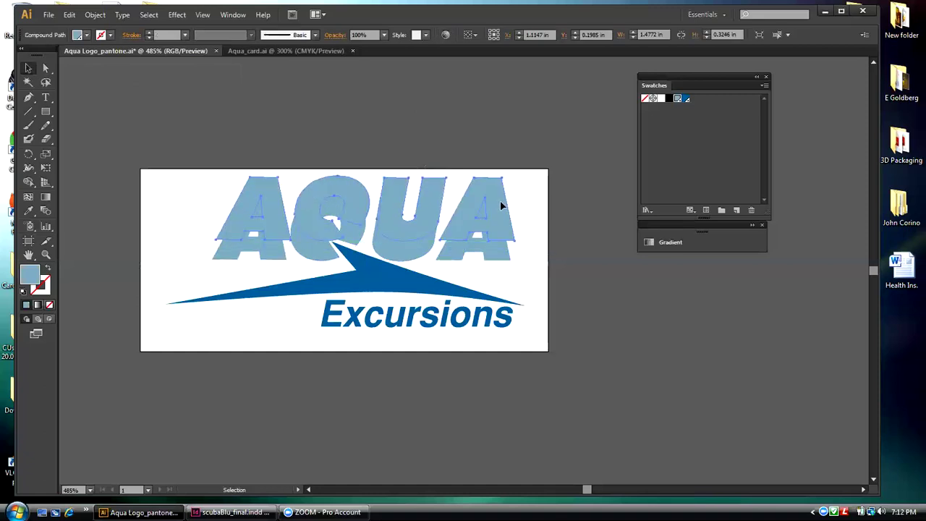
pyautogui.hotkey('ctrl', 'z')
pyautogui.hotkey('ctrl', 'shift', 'a')
pyautogui.moveTo(408, 292); pyautogui.dragTo(457, 291)
pyautogui.hotkey('ctrl', 'z')
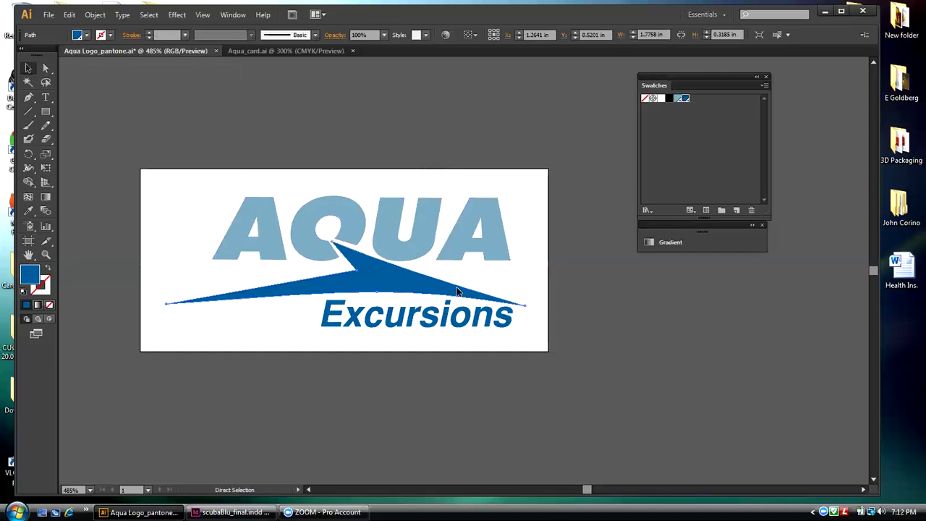
# - Select the AQUA lettering and unite its shapes with Pathfinder
pyautogui.click(412, 256)
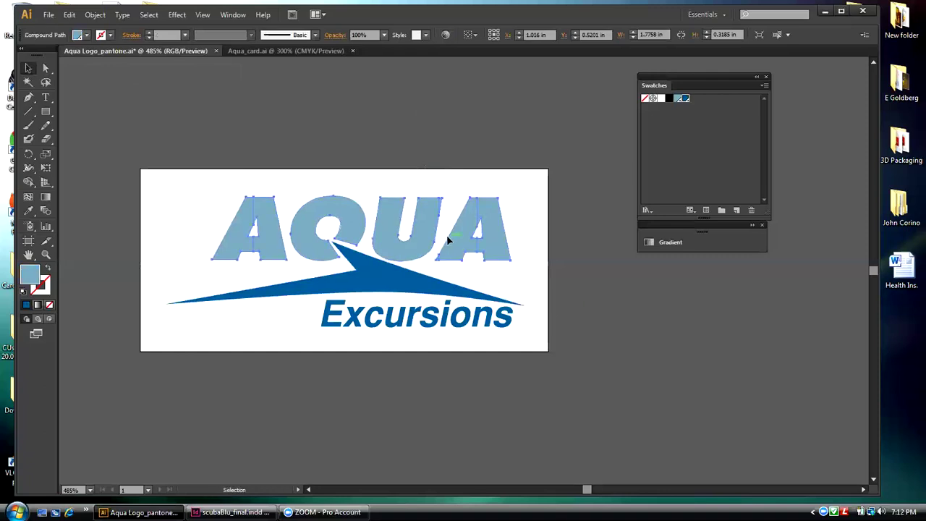
pyautogui.click(95, 15)
pyautogui.moveTo(103, 27)
pyautogui.moveTo(149, 15)
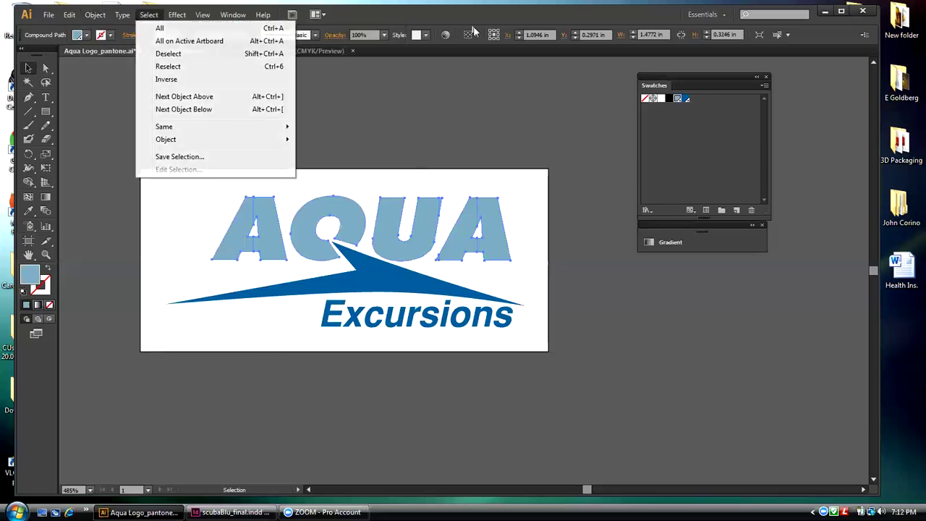
pyautogui.click(530, 75)
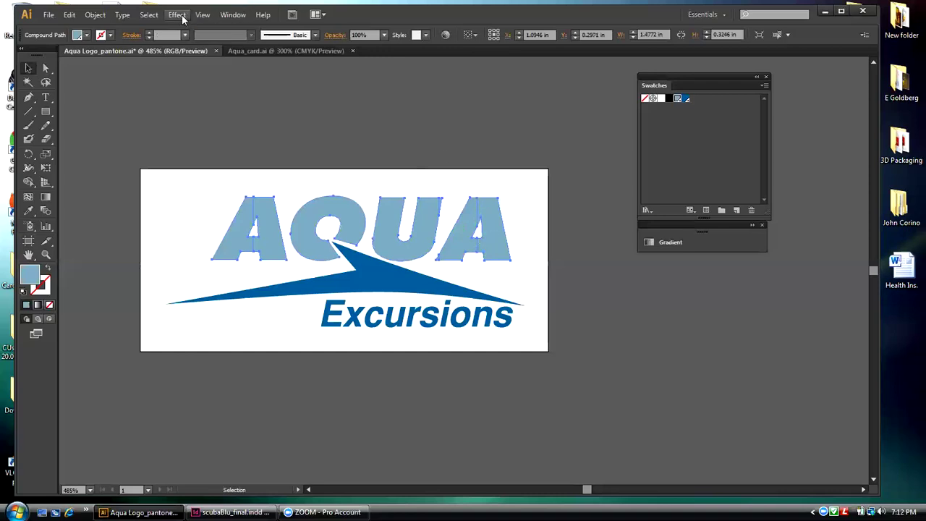
pyautogui.click(233, 14)
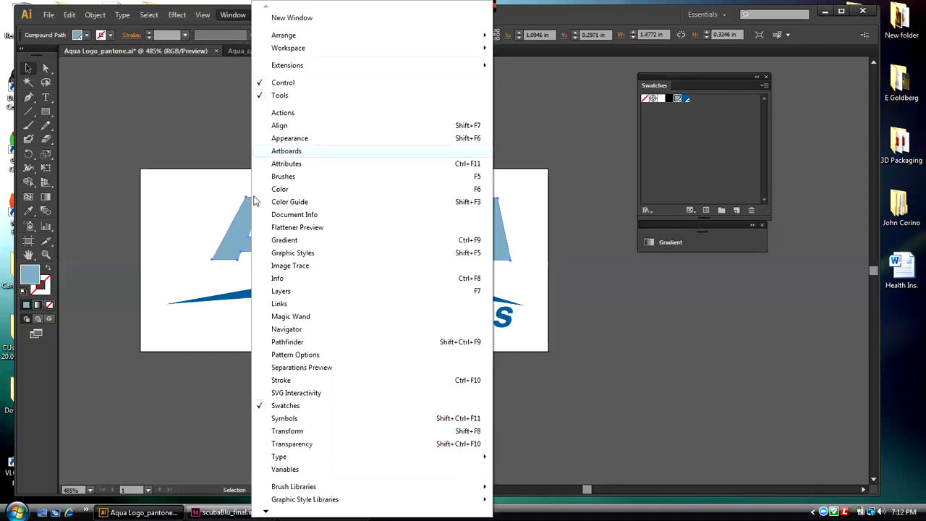
pyautogui.click(287, 341)
pyautogui.moveTo(84, 59); pyautogui.dragTo(373, 75)
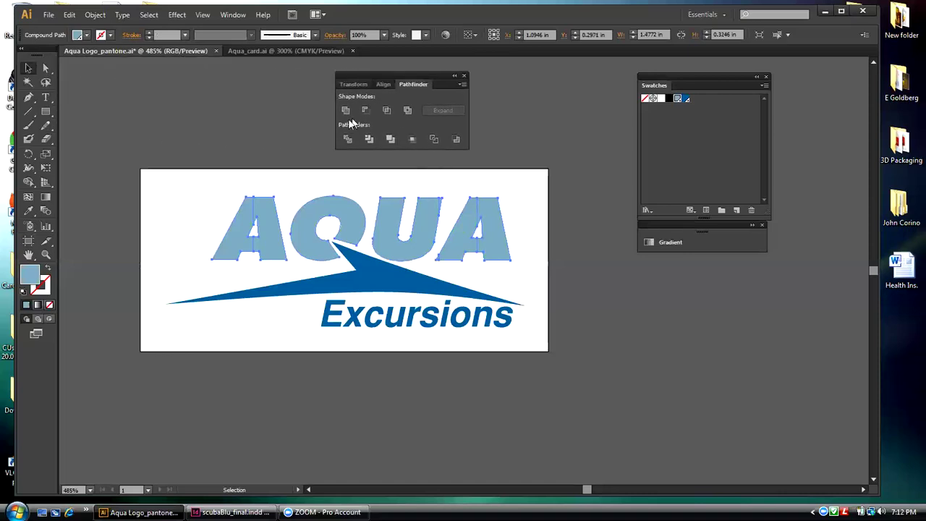
pyautogui.click(345, 112)
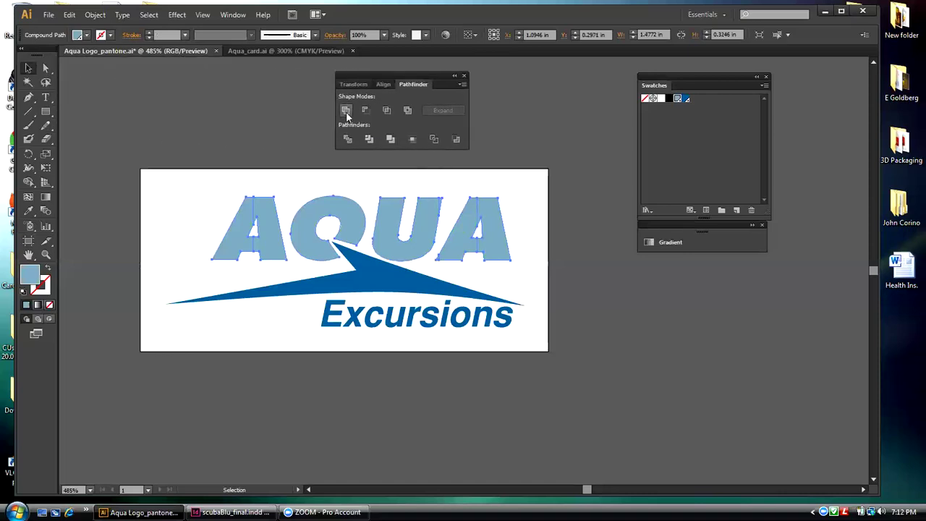
# - Deselect the lettering and dock the Transform, Align and Pathfinder panel group beneath the Gradient panel
pyautogui.click(495, 134)
pyautogui.click(482, 215)
pyautogui.click(552, 172)
pyautogui.moveTo(421, 90); pyautogui.dragTo(707, 258)
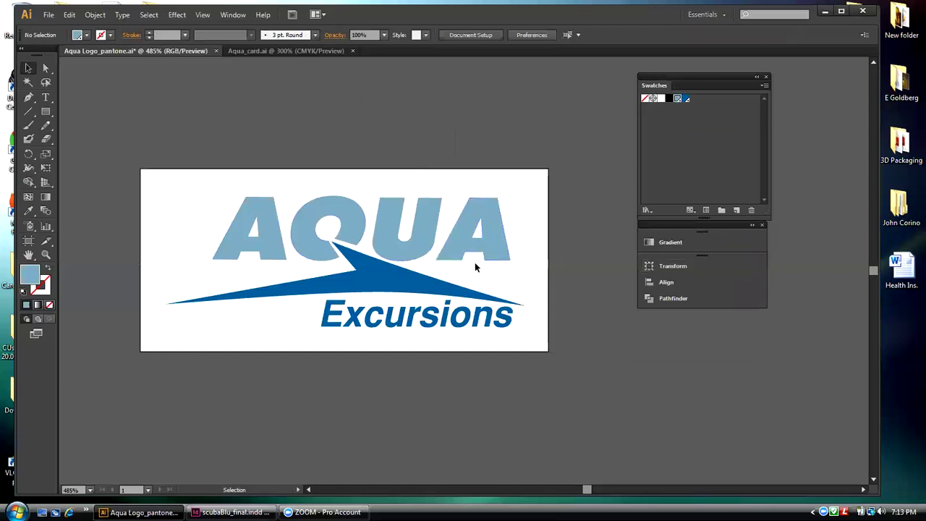
# - Convert the PANTONE 7695 C swatch from a book spot color to a global process color in CMYK mode
pyautogui.doubleClick(677, 99)
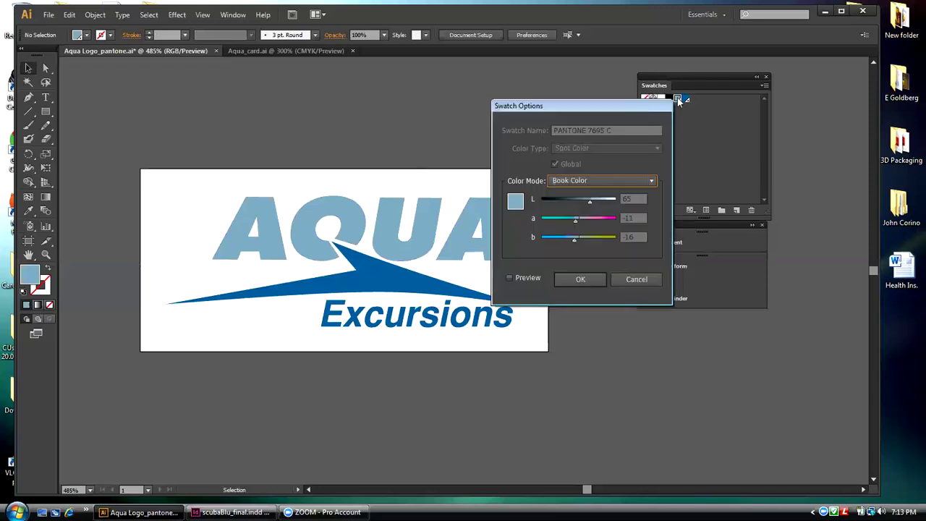
pyautogui.moveTo(634, 108); pyautogui.dragTo(696, 134)
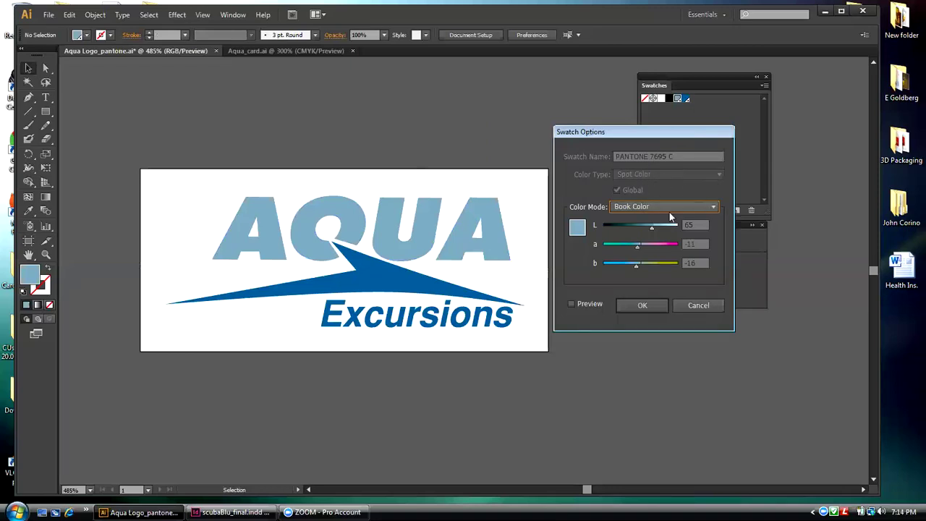
pyautogui.click(714, 209)
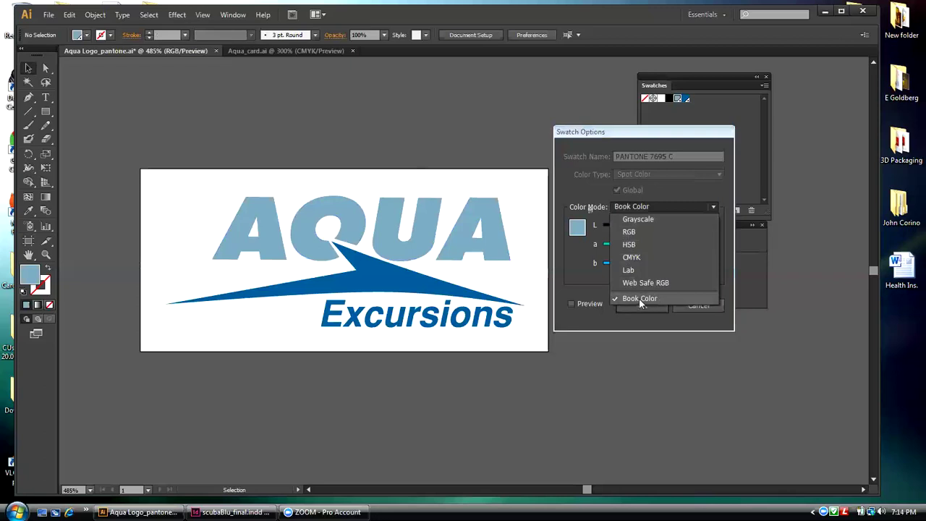
pyautogui.click(638, 259)
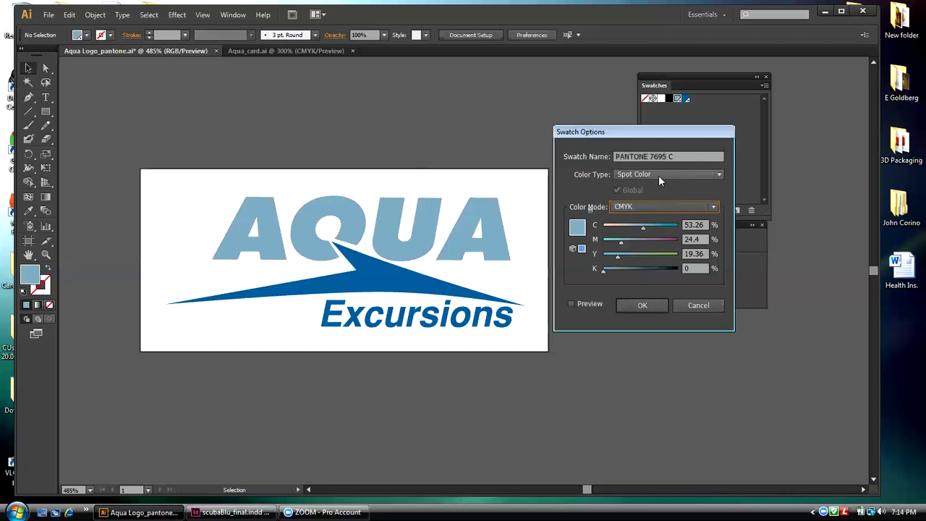
pyautogui.click(712, 175)
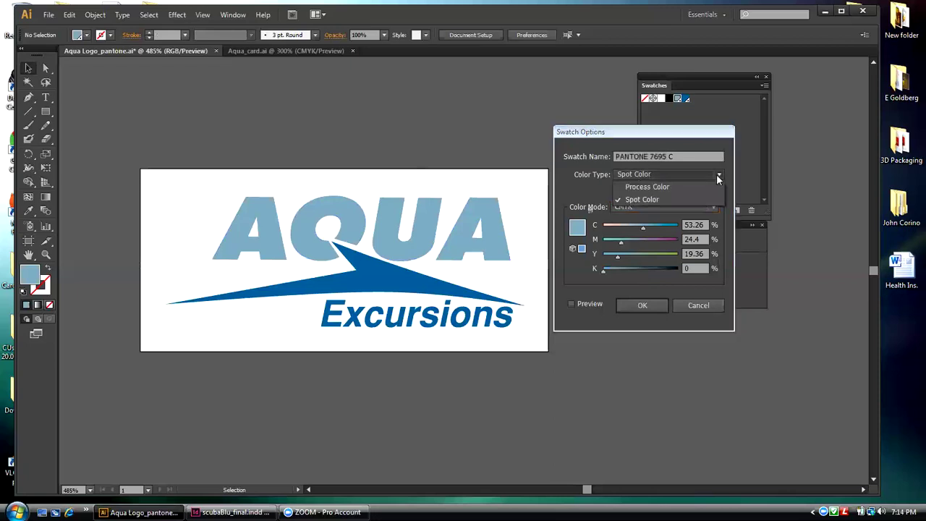
pyautogui.click(647, 187)
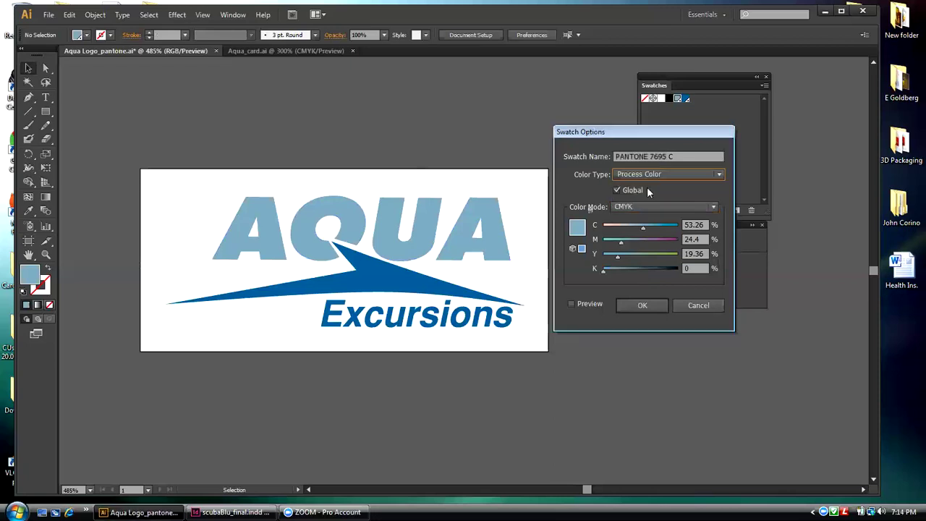
pyautogui.click(642, 306)
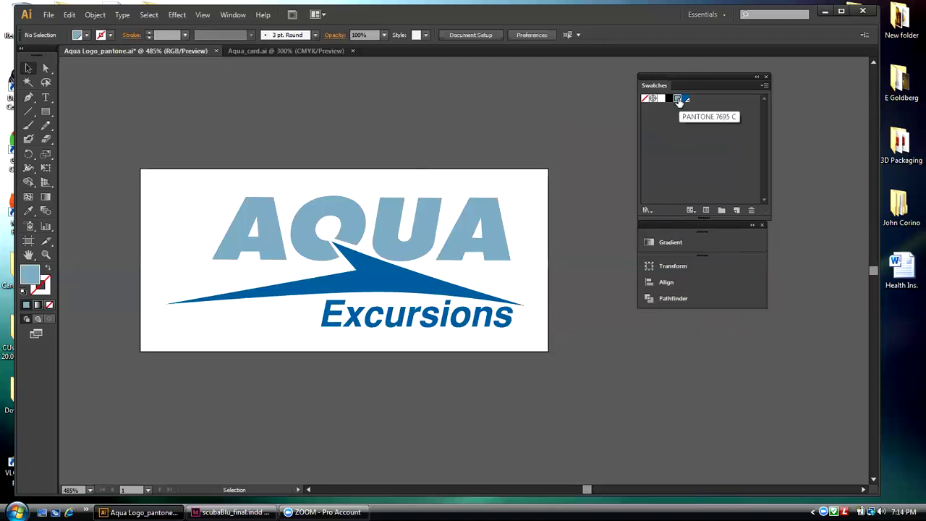
# - Convert the PANTONE 3015 C swatch from a book spot color to a global process color in CMYK mode and shift the floating panels slightly
pyautogui.click(678, 114)
pyautogui.doubleClick(683, 99)
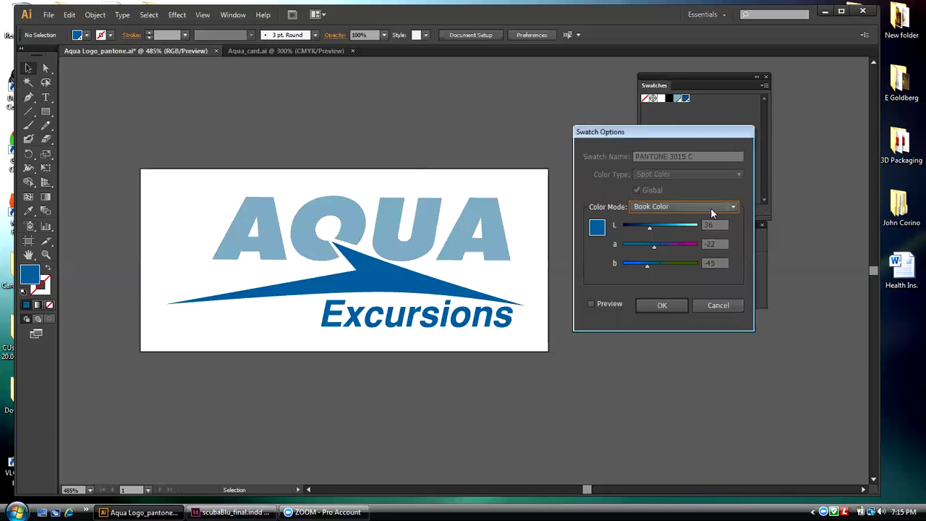
pyautogui.click(732, 210)
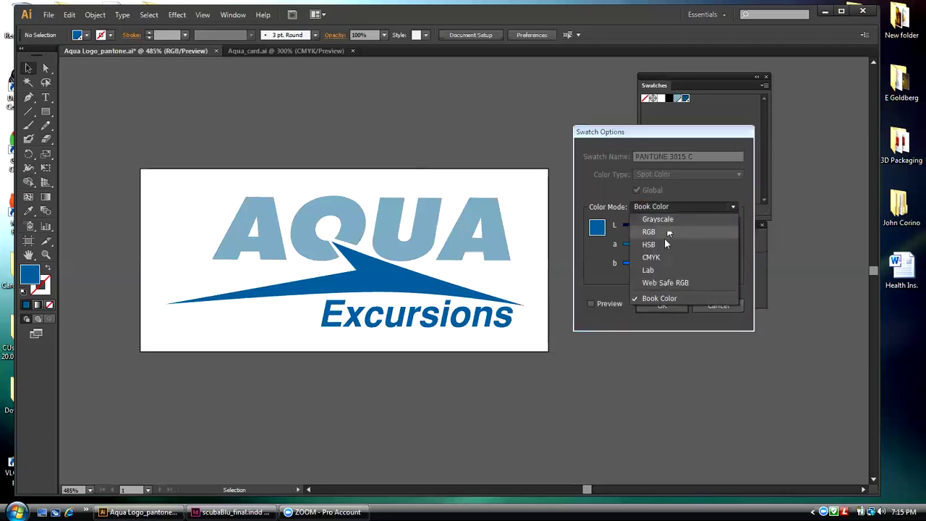
pyautogui.click(662, 259)
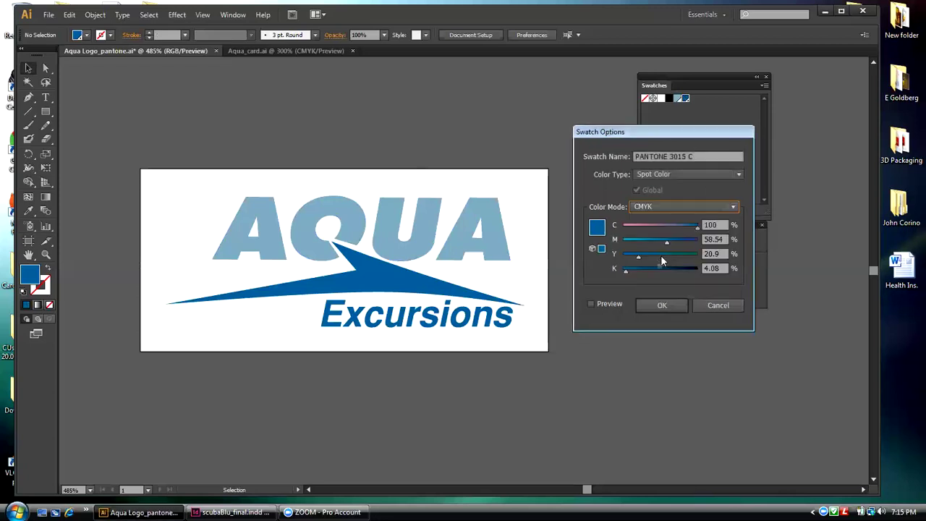
pyautogui.click(739, 174)
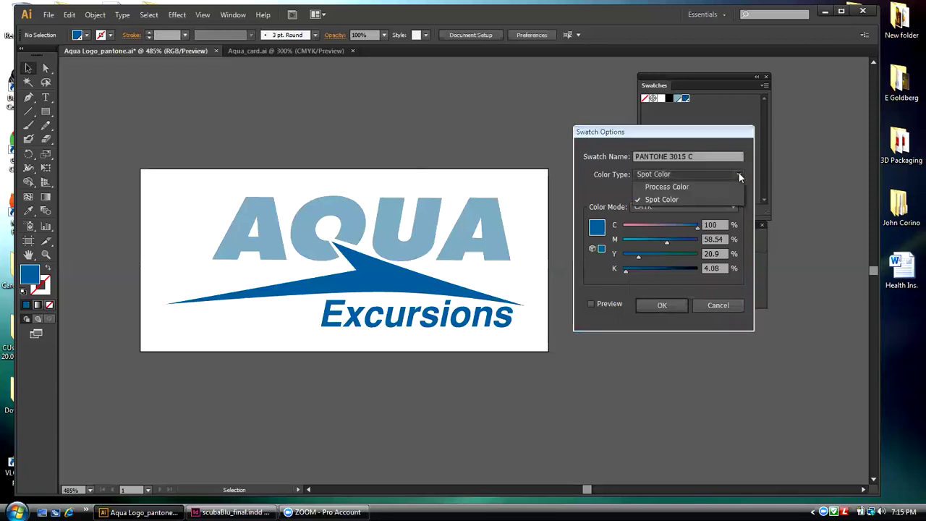
pyautogui.click(673, 188)
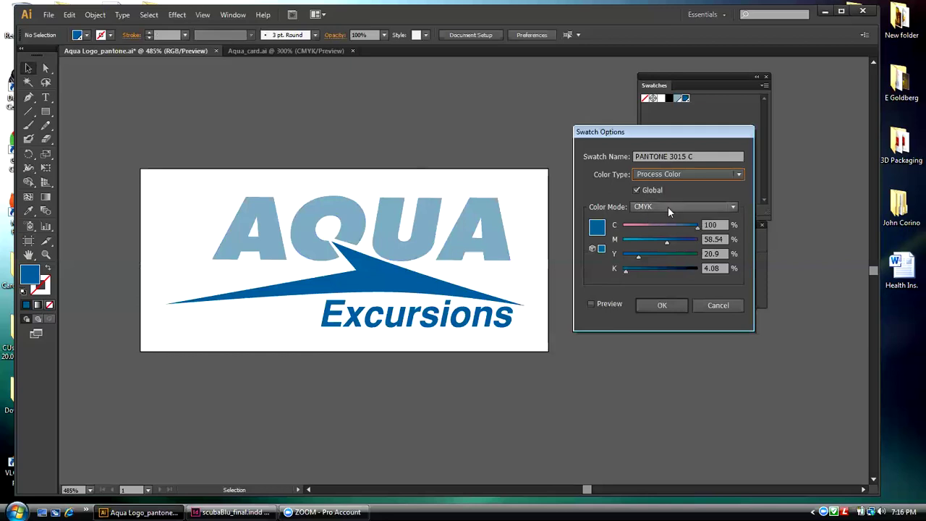
pyautogui.click(665, 308)
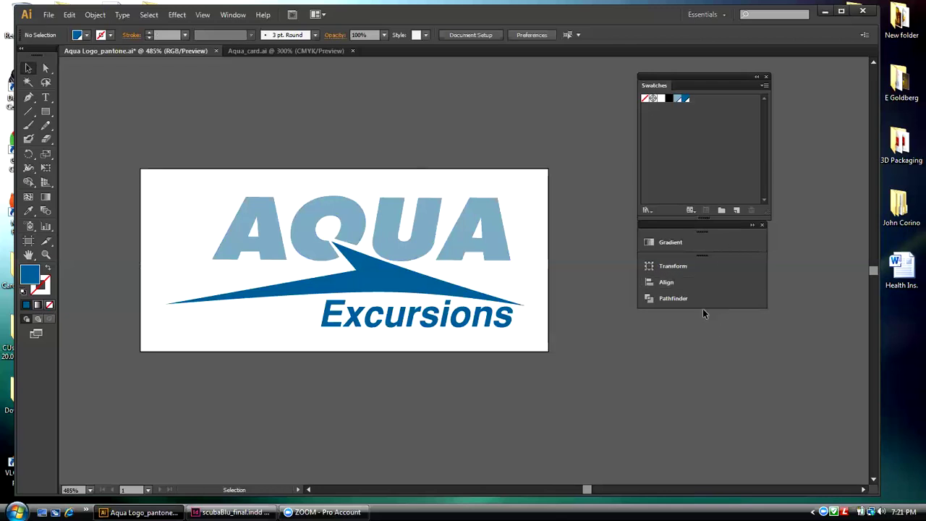
pyautogui.moveTo(693, 77); pyautogui.dragTo(707, 71)
pyautogui.moveTo(693, 231); pyautogui.dragTo(707, 225)
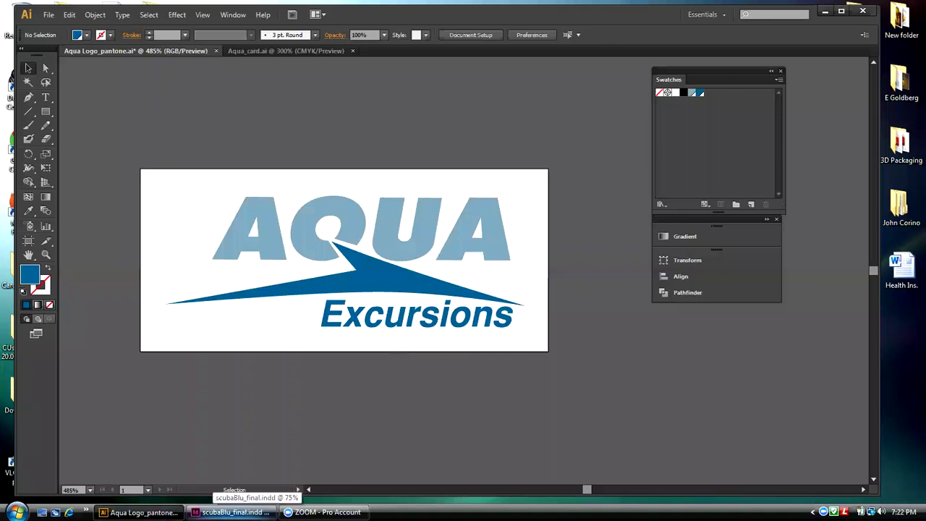
# - Switch to the scubaBlu_final.indd brochure in InDesign and set its display performance to High Quality Display
pyautogui.click(232, 511)
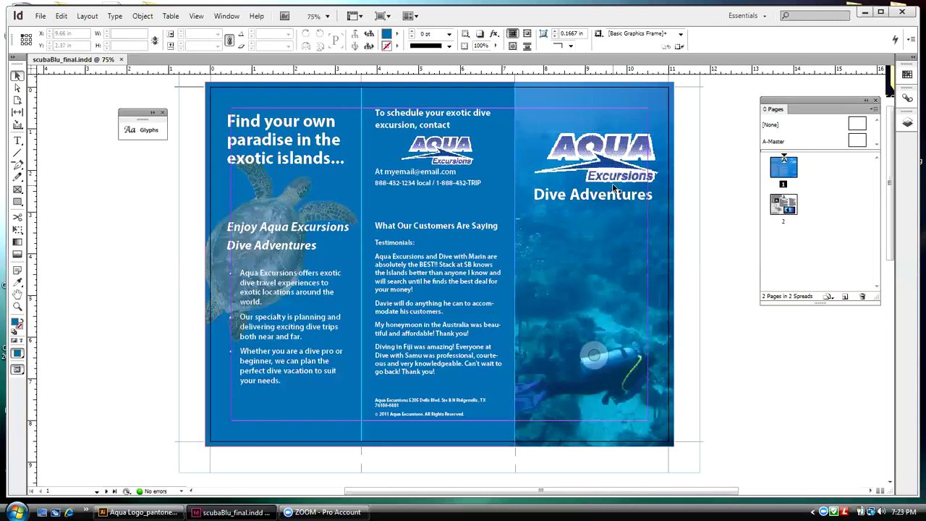
pyautogui.click(196, 17)
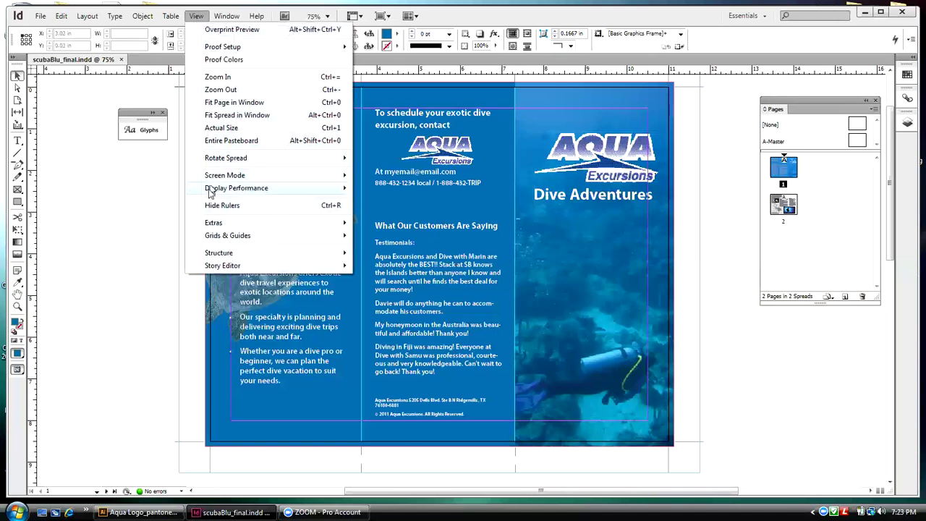
pyautogui.moveTo(210, 191)
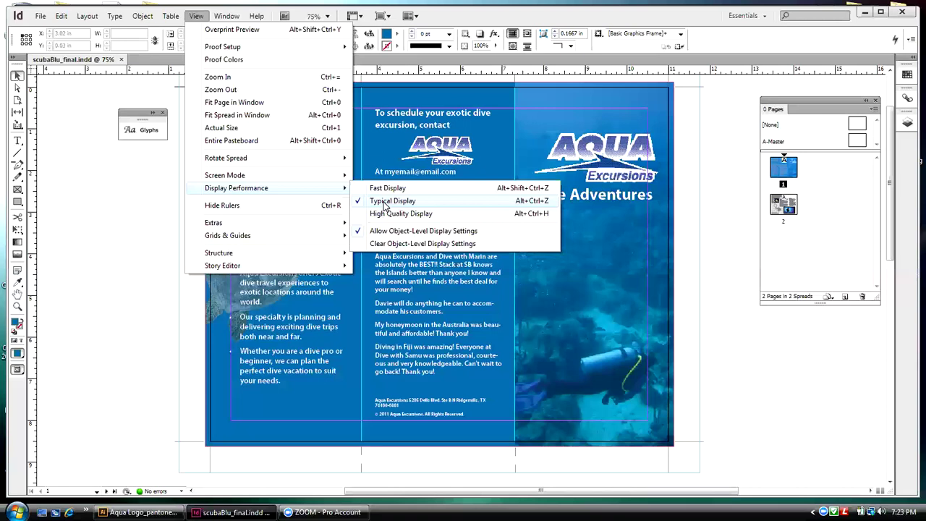
pyautogui.click(383, 214)
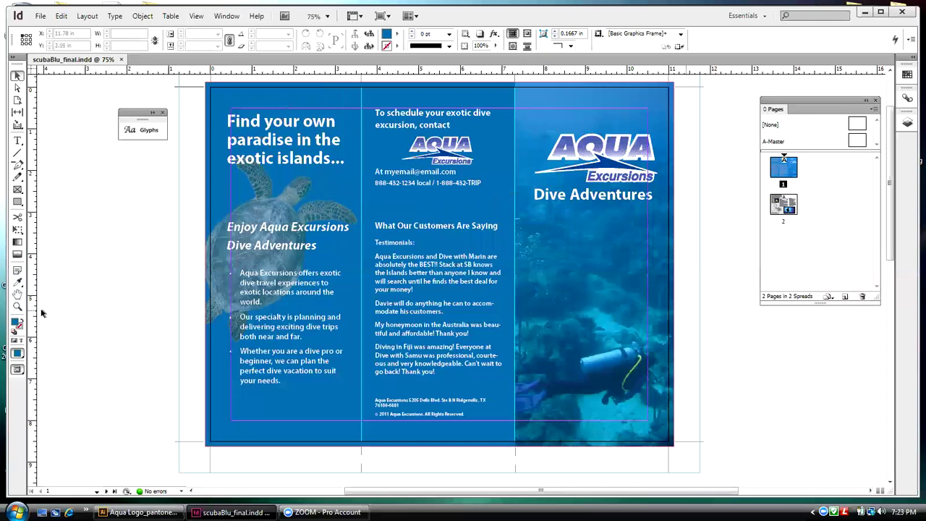
# - Examine the cover logo's white outline, gradient lettering and swoosh up close, ending with the whole page in view
pyautogui.click(16, 307)
pyautogui.moveTo(530, 127); pyautogui.dragTo(661, 208)
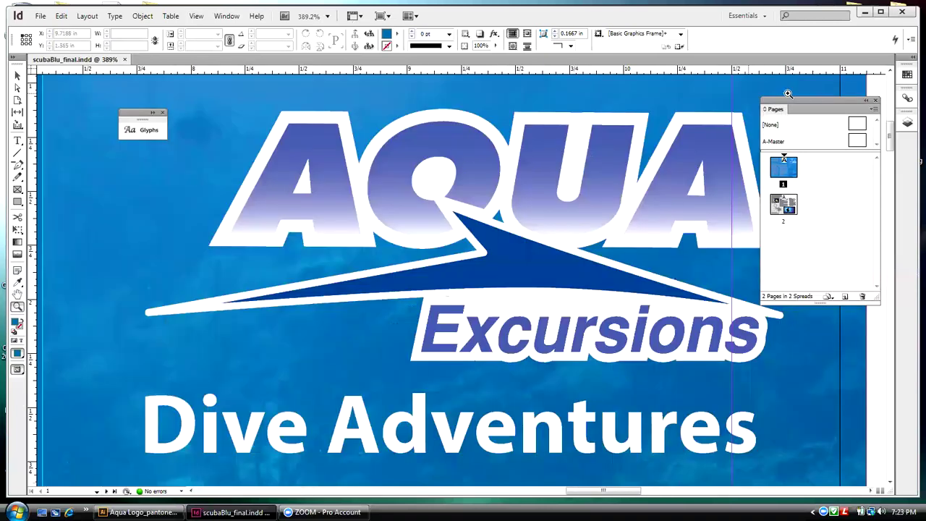
pyautogui.moveTo(787, 102); pyautogui.dragTo(814, 108)
pyautogui.click(195, 16)
pyautogui.click(205, 89)
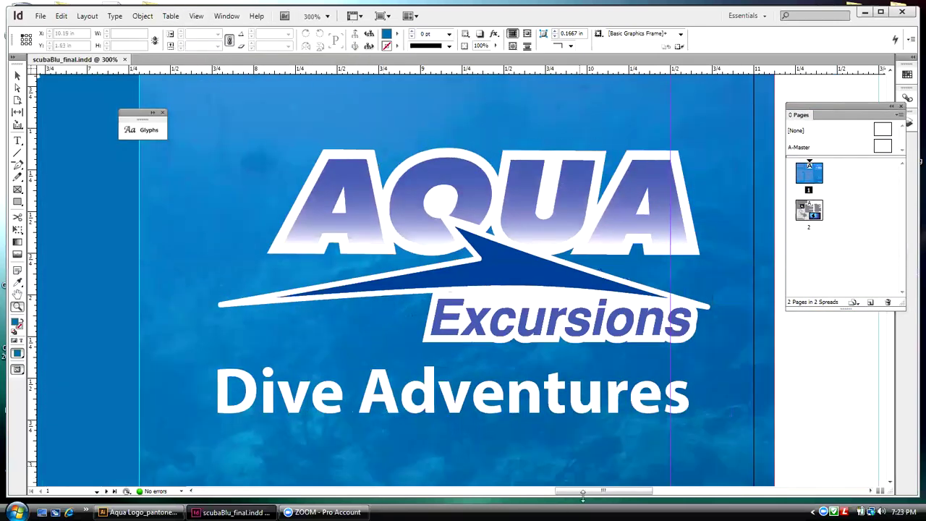
pyautogui.moveTo(583, 497); pyautogui.dragTo(585, 472)
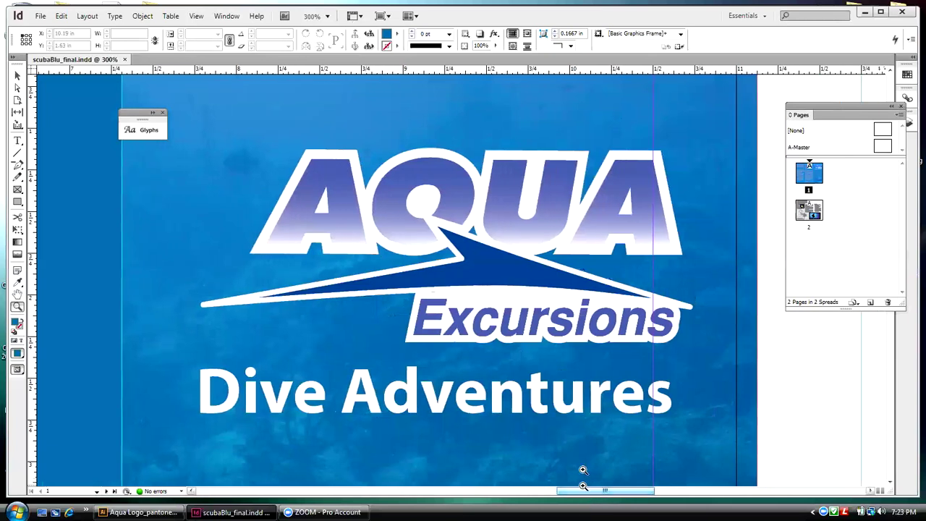
pyautogui.click(18, 76)
pyautogui.click(313, 173)
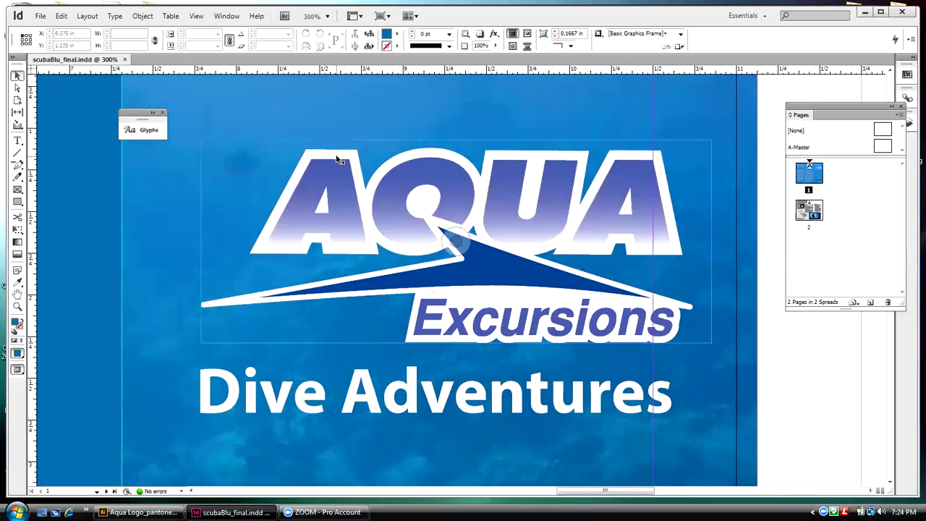
pyautogui.click(455, 302)
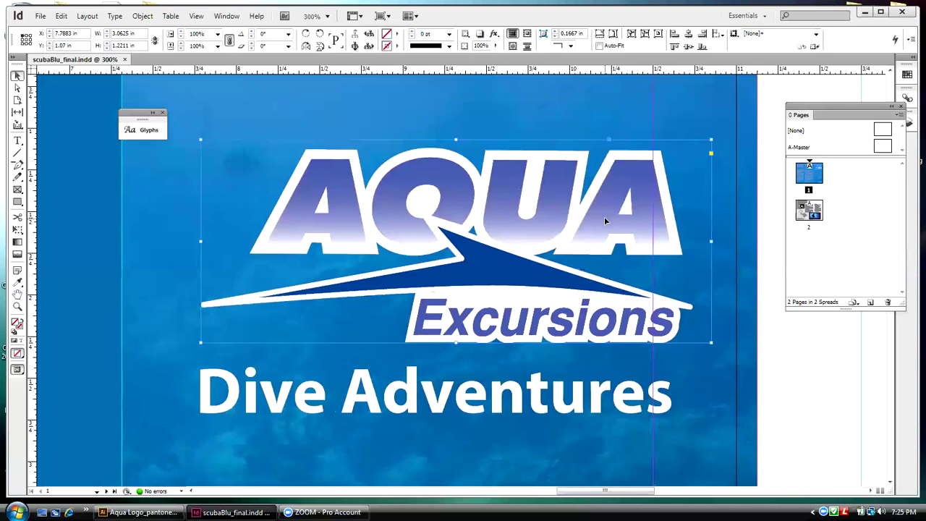
pyautogui.click(194, 16)
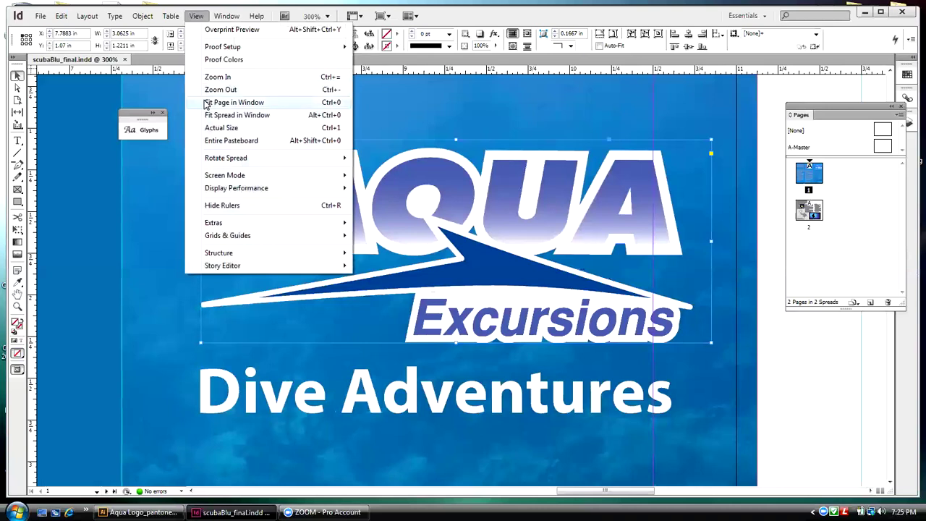
pyautogui.click(230, 102)
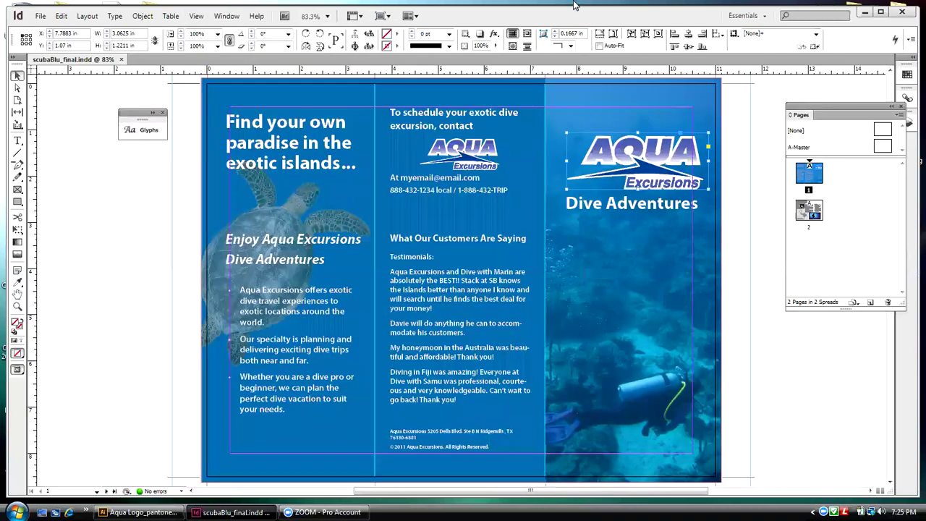
# - Return to the Aqua logo in Illustrator and show the Layers panel, floating beneath the Pathfinder panel group
pyautogui.click(865, 13)
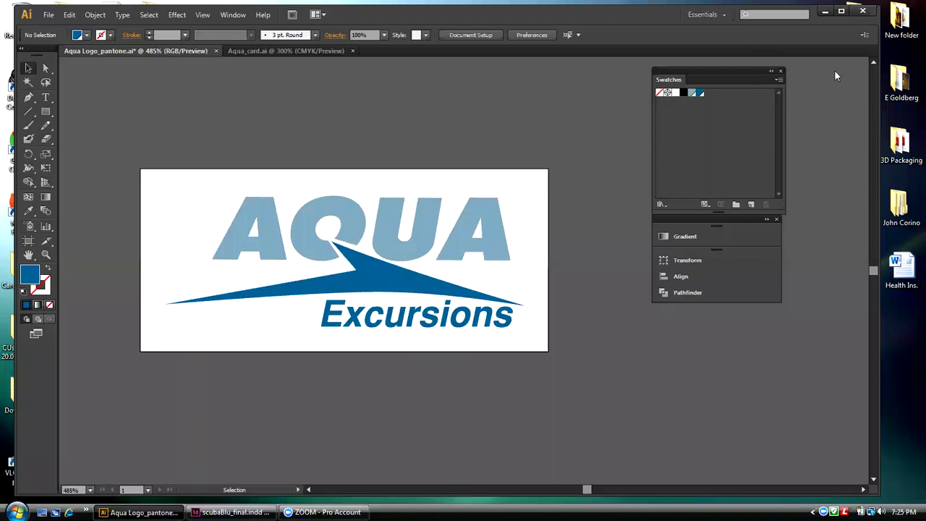
pyautogui.click(238, 15)
pyautogui.click(275, 293)
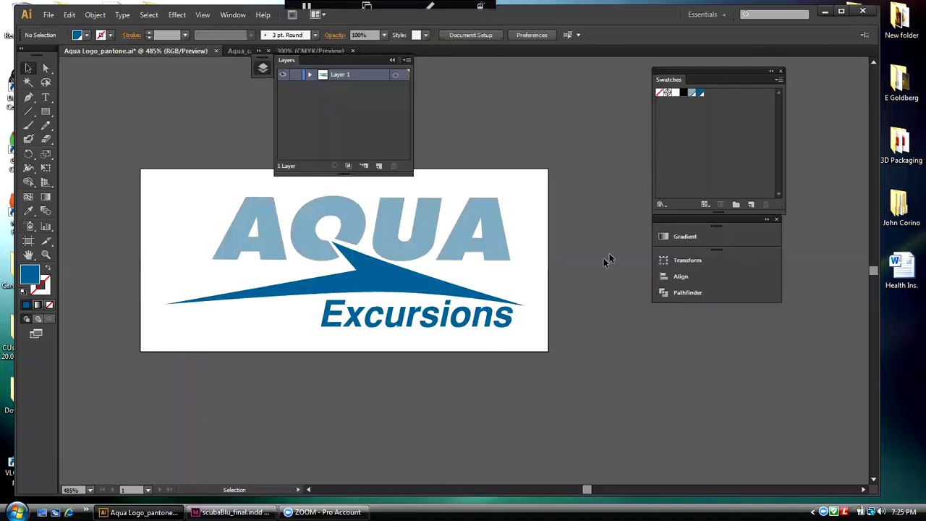
pyautogui.moveTo(292, 60); pyautogui.dragTo(649, 322)
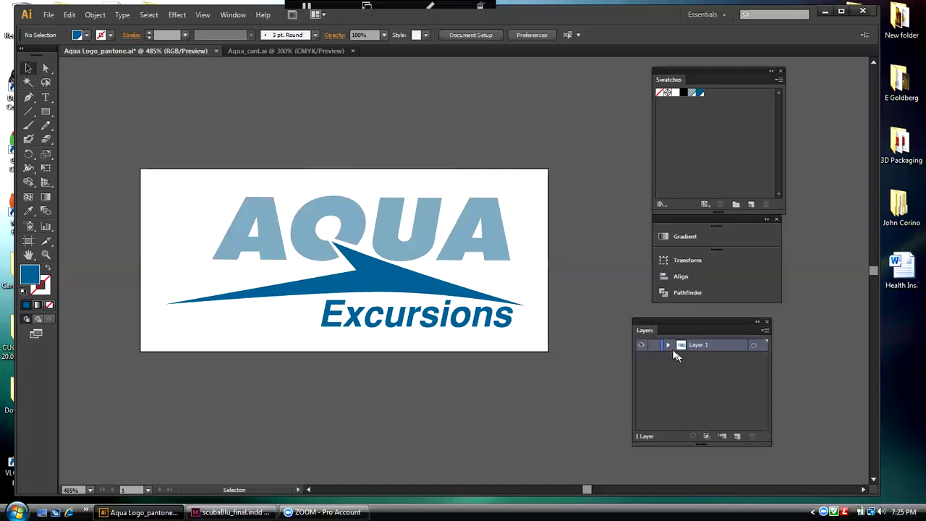
pyautogui.click(667, 345)
pyautogui.click(668, 344)
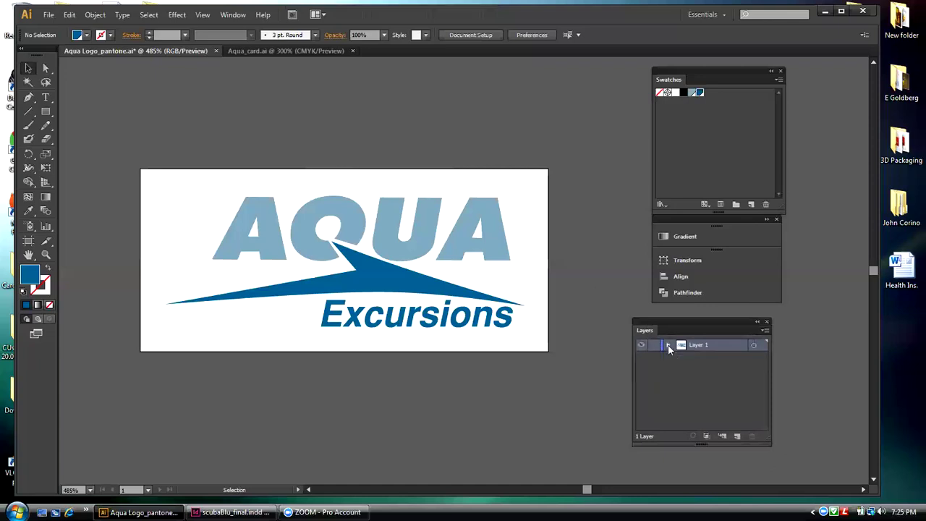
# - Add a new layer above Layer 1 and name it "backgroung"
pyautogui.click(737, 435)
pyautogui.doubleClick(698, 346)
pyautogui.write('Backgrou')
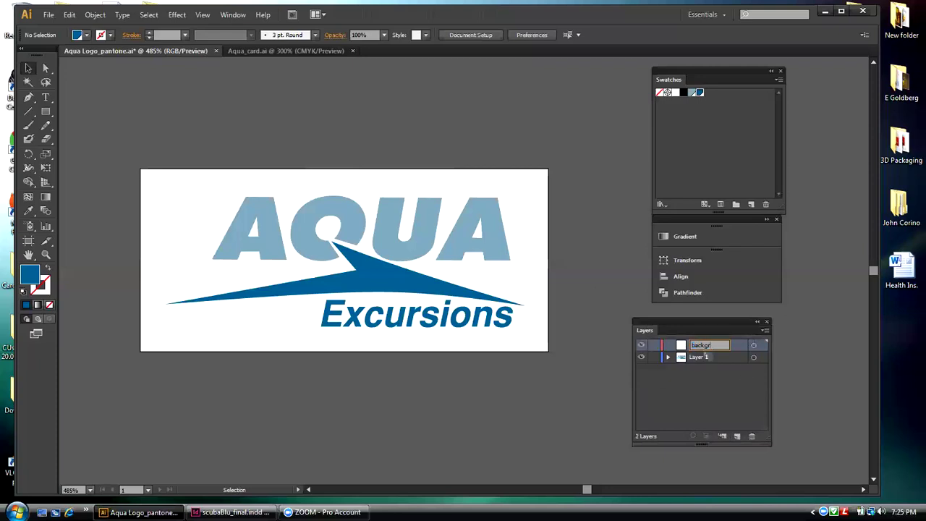
pyautogui.write('nd')
pyautogui.click(693, 385)
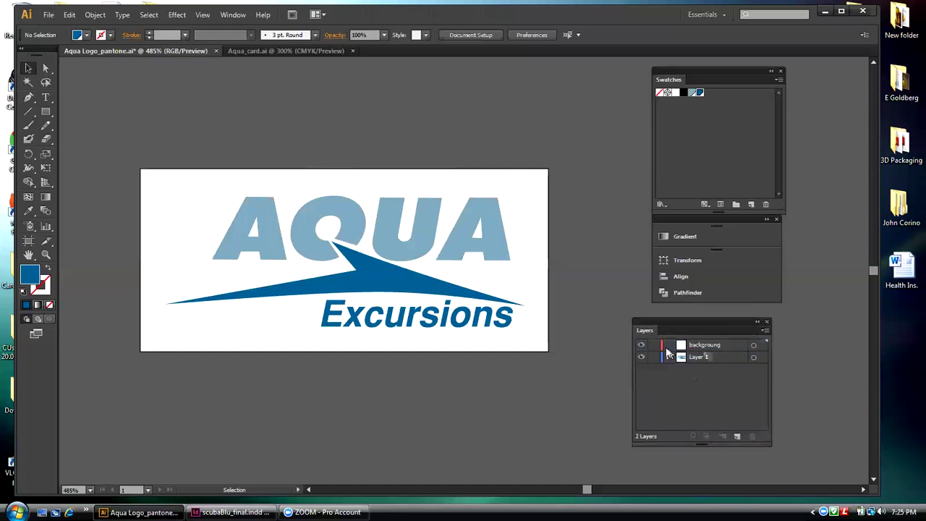
# - Draw a dark blue rectangle about 2.02 by 0.90 in covering the artboard on the backgroung layer and move that layer below Layer 1
pyautogui.click(45, 112)
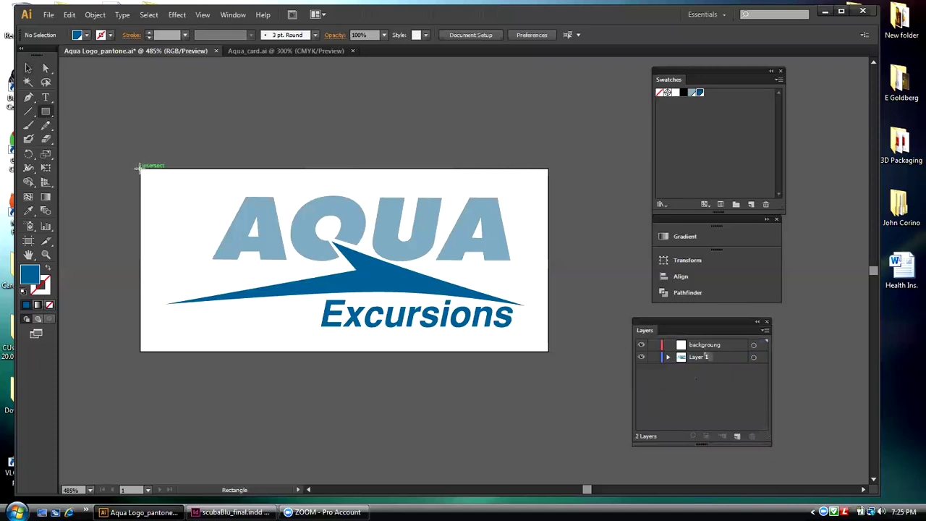
pyautogui.moveTo(140, 168); pyautogui.dragTo(547, 351)
pyautogui.click(713, 348)
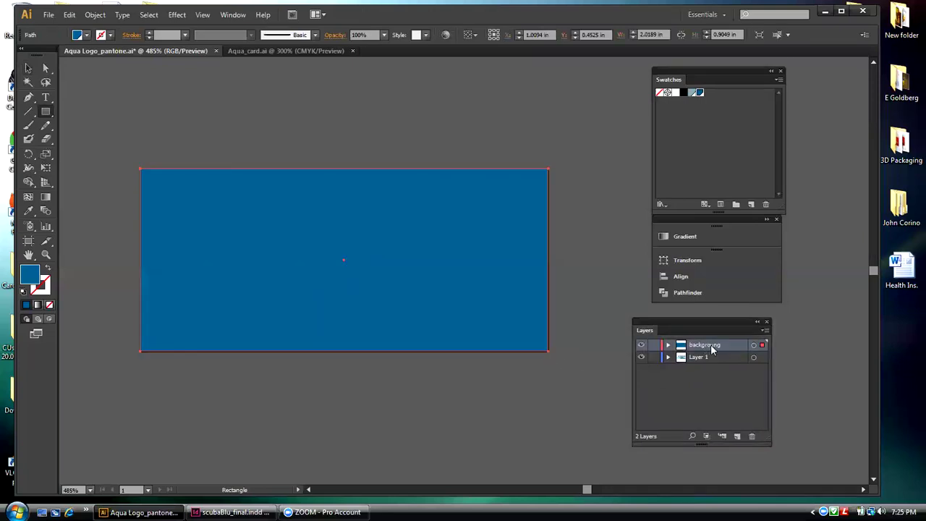
pyautogui.moveTo(713, 348); pyautogui.dragTo(707, 368)
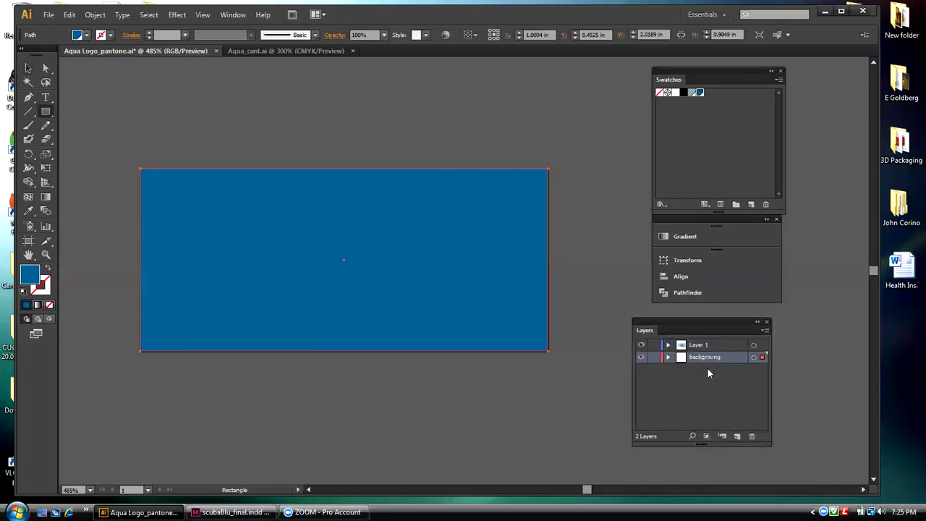
# - Deselect the blue rectangle and lock the backgroung layer
pyautogui.click(29, 69)
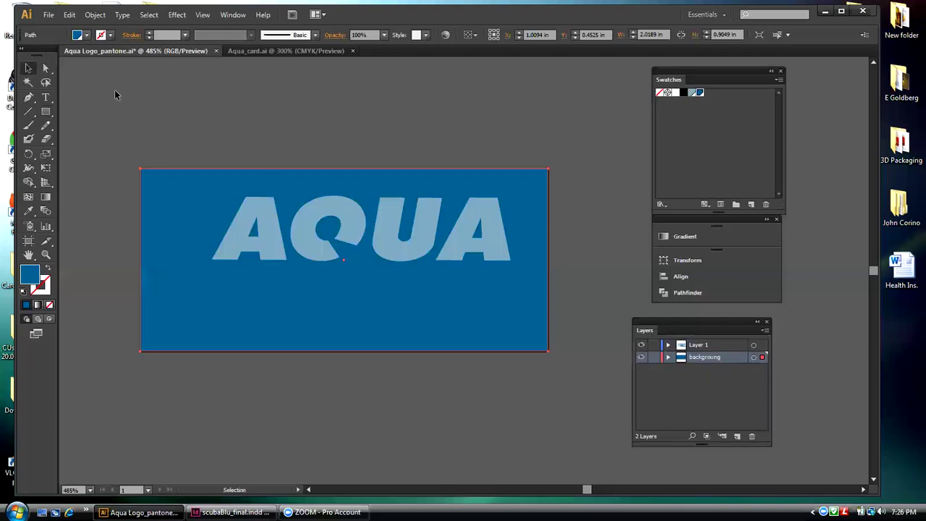
pyautogui.click(115, 89)
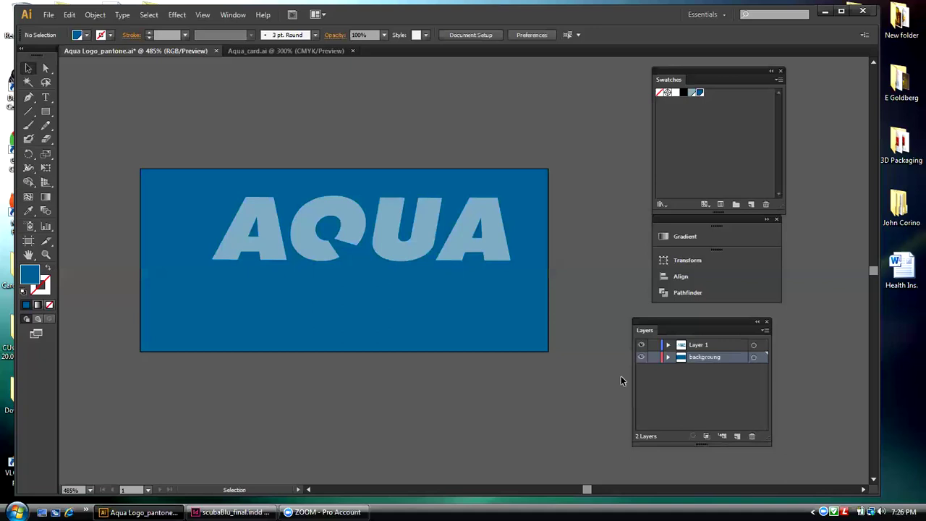
pyautogui.click(654, 357)
# - Copy all the logo artwork, paste the copy in back of the original and fill it with white
pyautogui.moveTo(545, 140); pyautogui.dragTo(552, 367)
pyautogui.moveTo(185, 193); pyautogui.dragTo(517, 336)
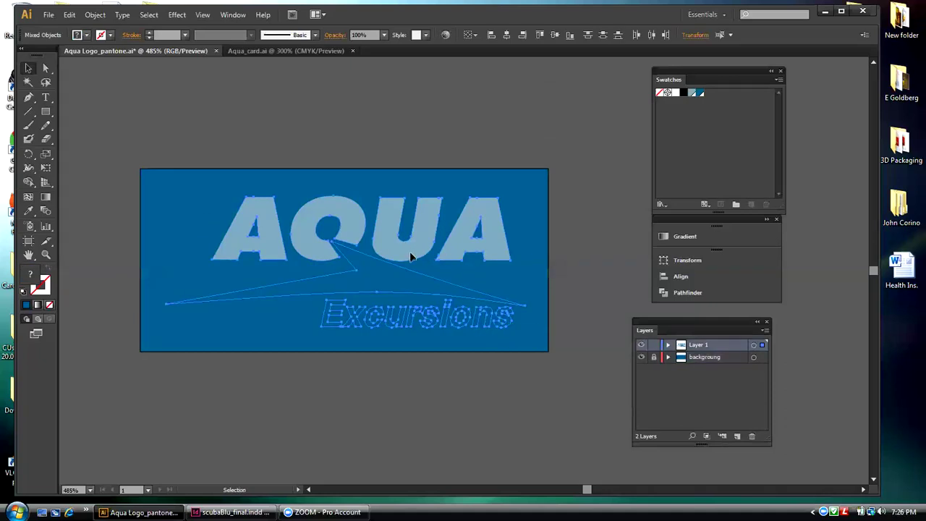
pyautogui.click(70, 14)
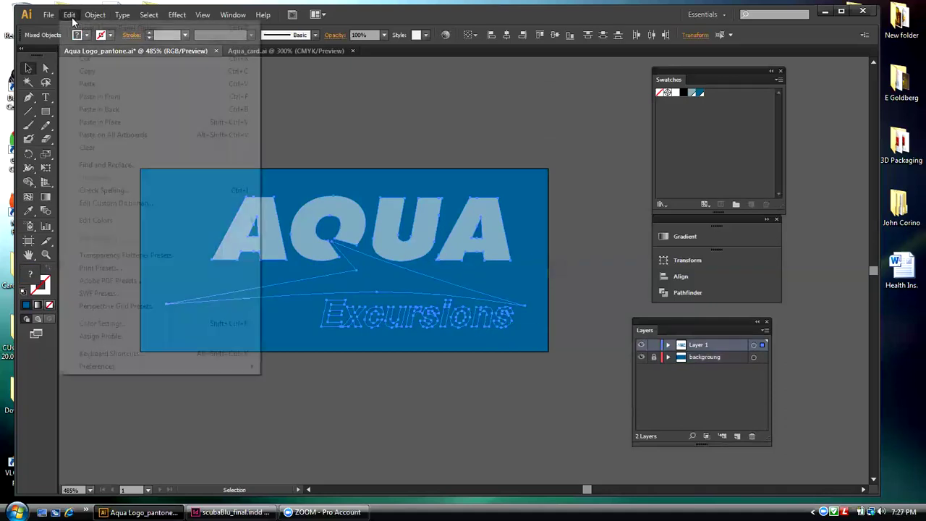
pyautogui.click(75, 71)
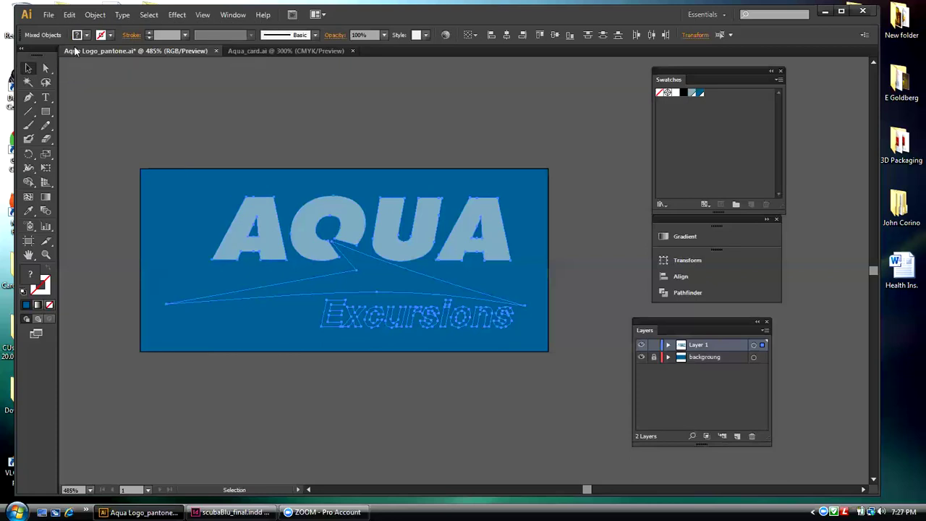
pyautogui.click(70, 15)
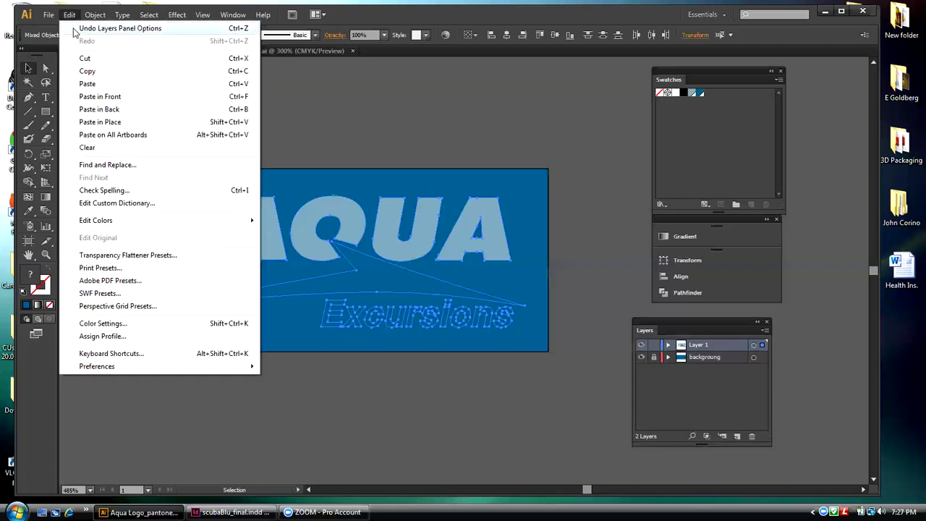
pyautogui.click(87, 110)
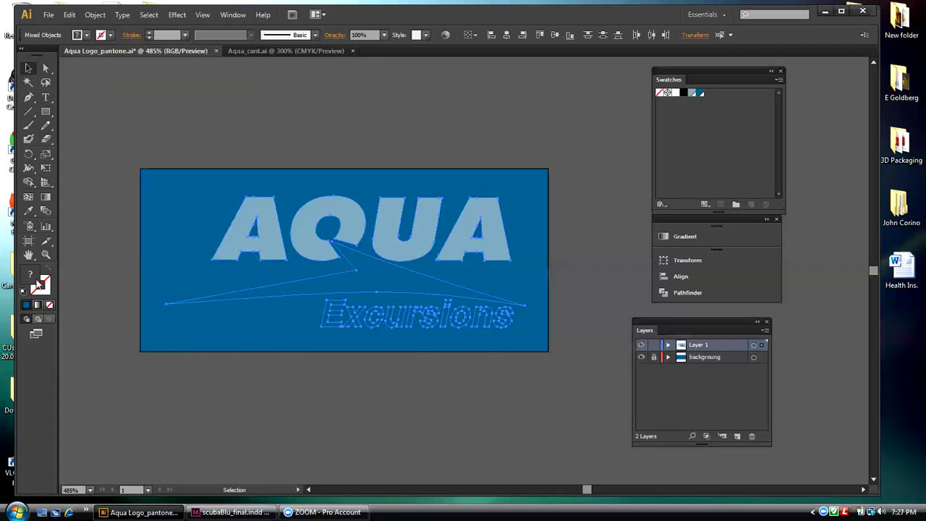
pyautogui.click(674, 94)
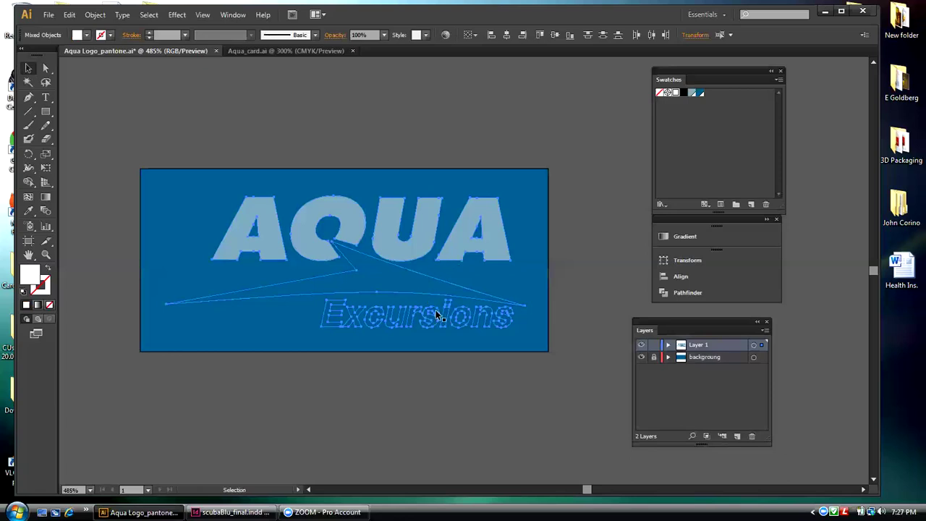
# - Offset the white logo copy's paths by 0.0356 in with miter joins and deselect the artwork
pyautogui.click(96, 14)
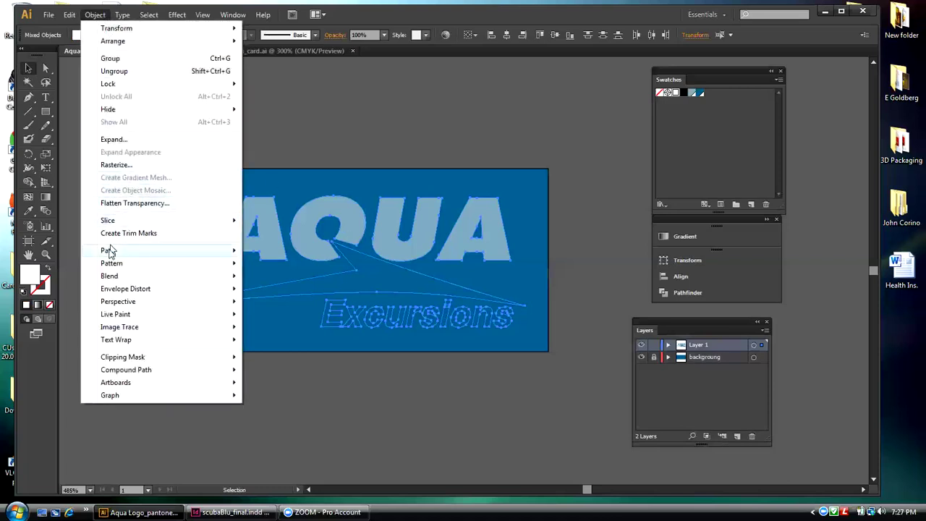
pyautogui.moveTo(108, 251)
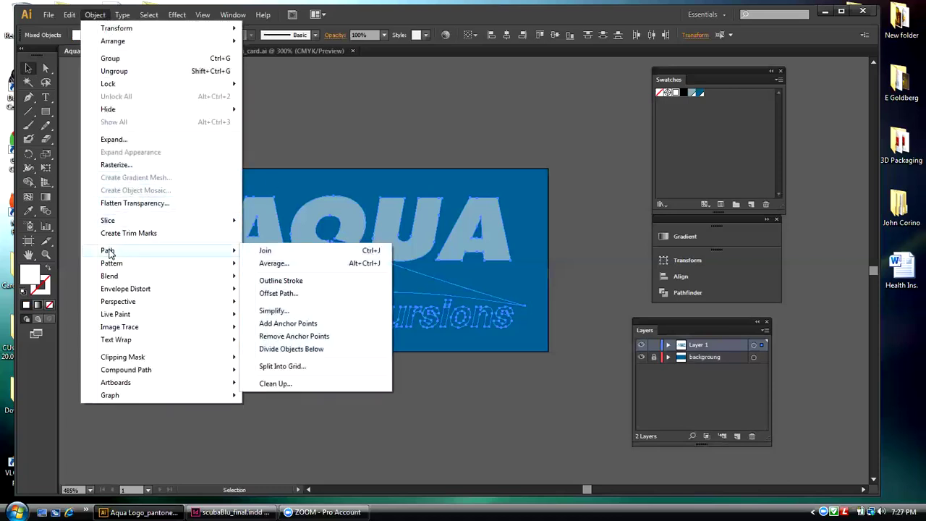
pyautogui.click(305, 293)
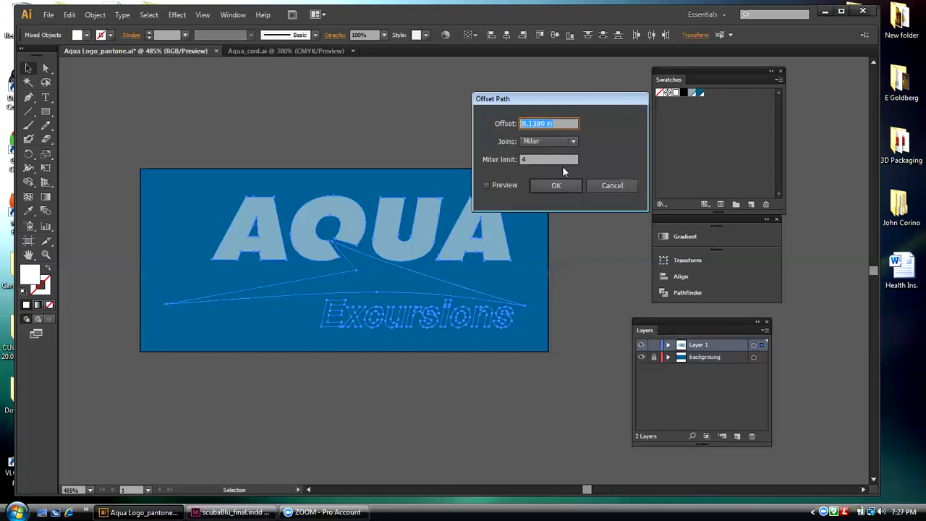
pyautogui.write('4px')
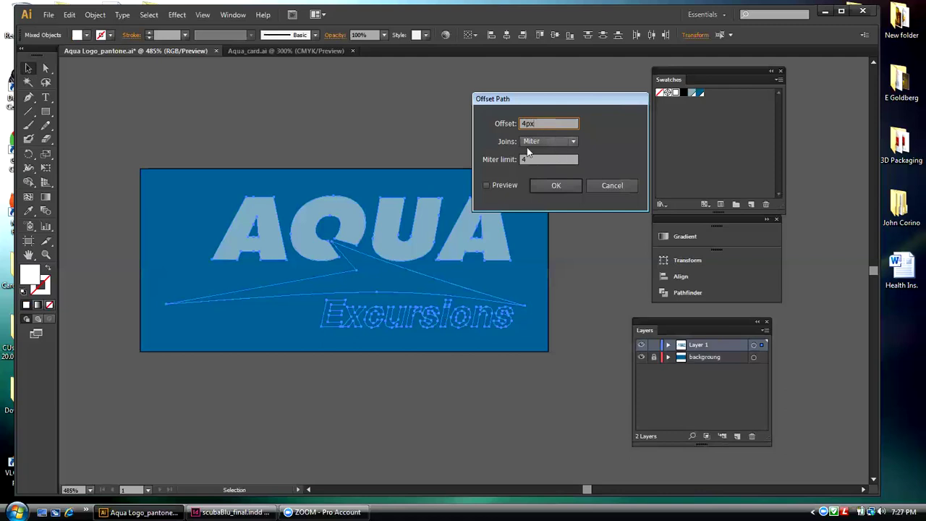
pyautogui.click(486, 186)
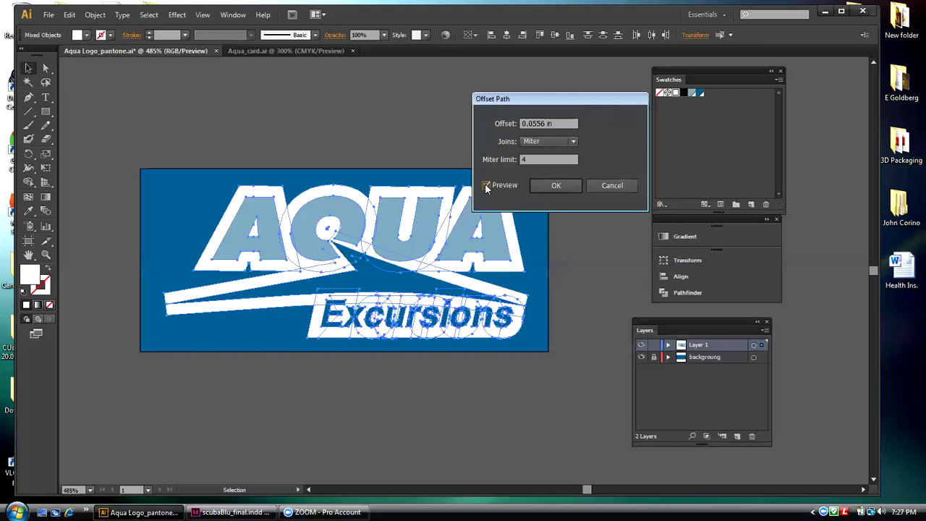
pyautogui.click(534, 123)
pyautogui.press('BackSpace')
pyautogui.write('3')
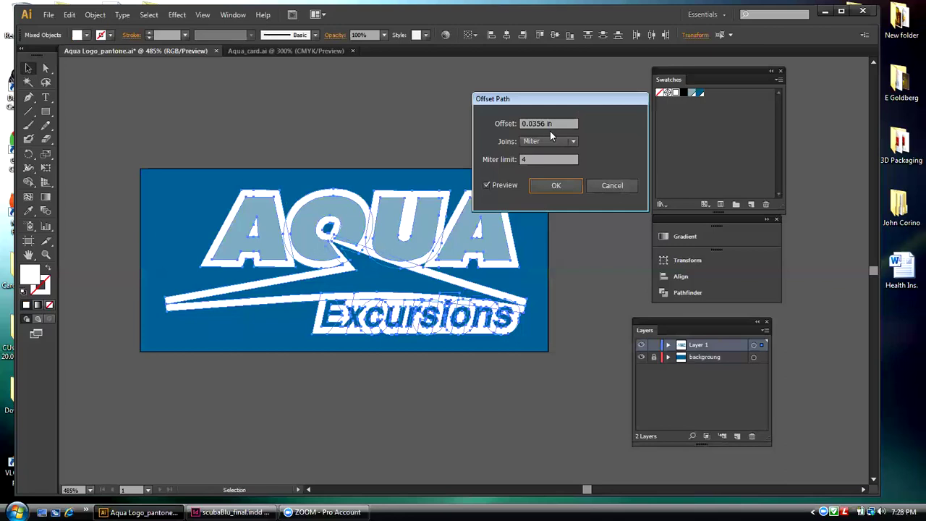
pyautogui.click(556, 185)
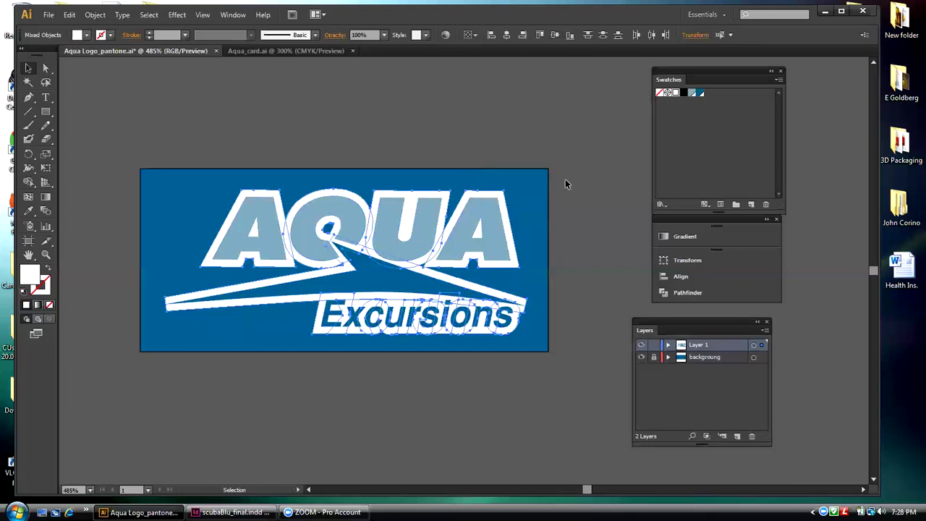
pyautogui.click(419, 141)
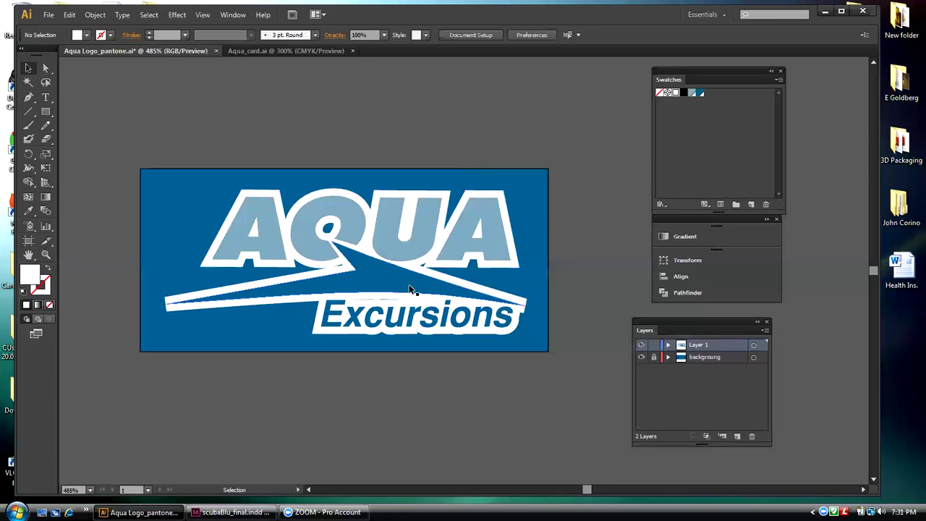
# - Try a black fill on the offset outlines behind AQUA, the swoosh and Excursions
pyautogui.click(408, 221)
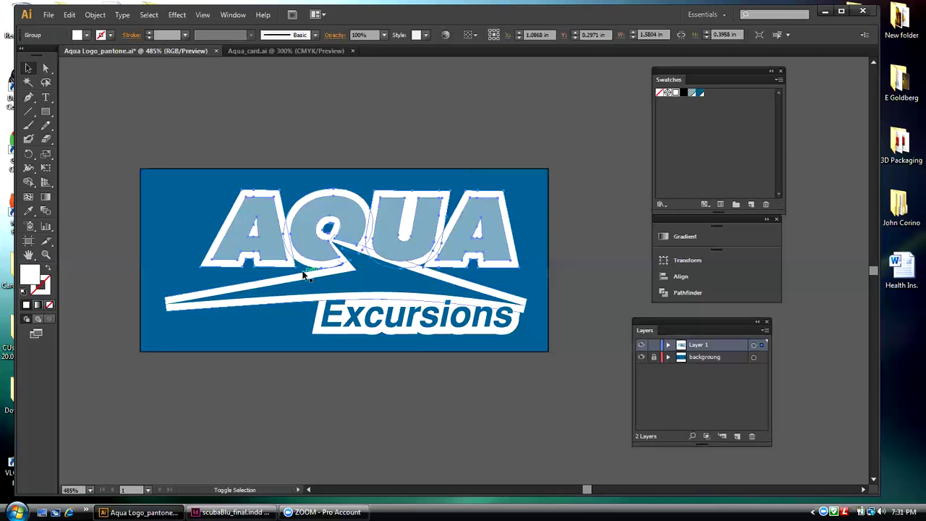
pyautogui.keyDown('shift'); pyautogui.click(313, 314); pyautogui.keyUp('shift')
pyautogui.keyDown('shift'); pyautogui.click(318, 329); pyautogui.keyUp('shift')
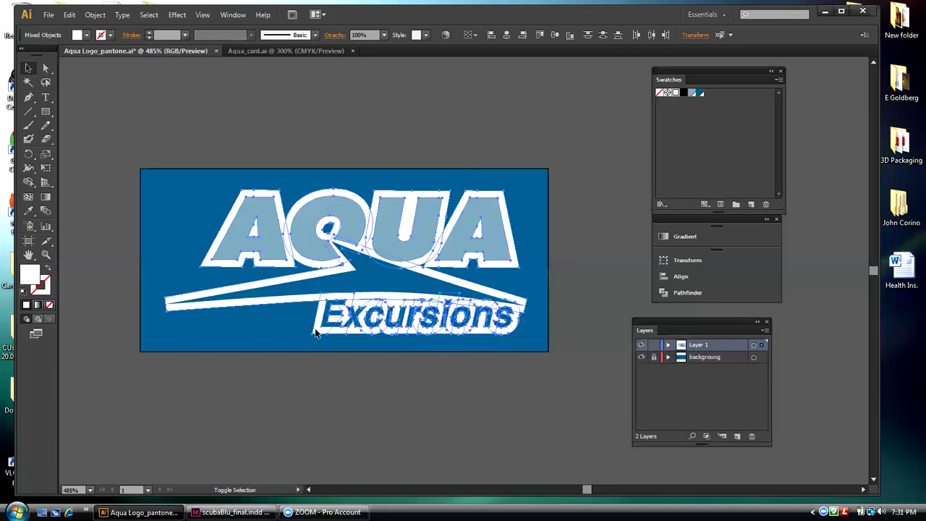
pyautogui.click(685, 92)
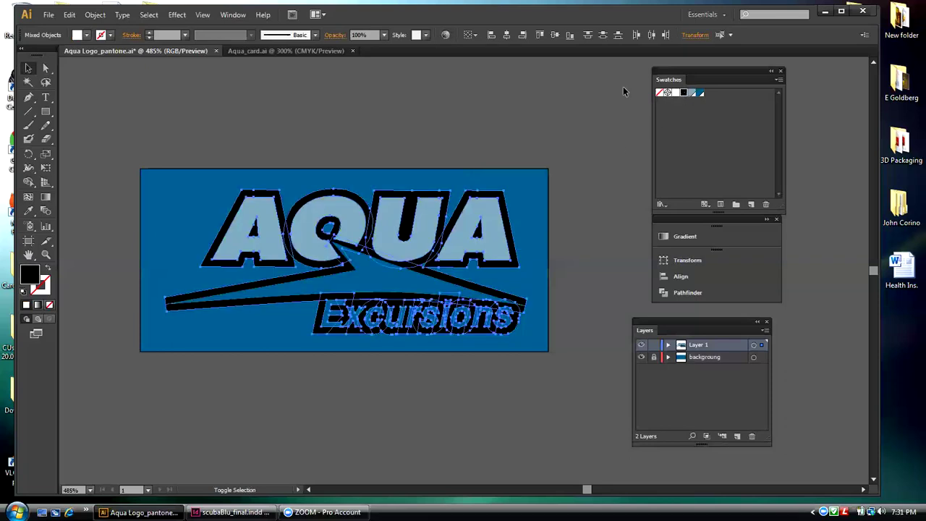
pyautogui.click(574, 85)
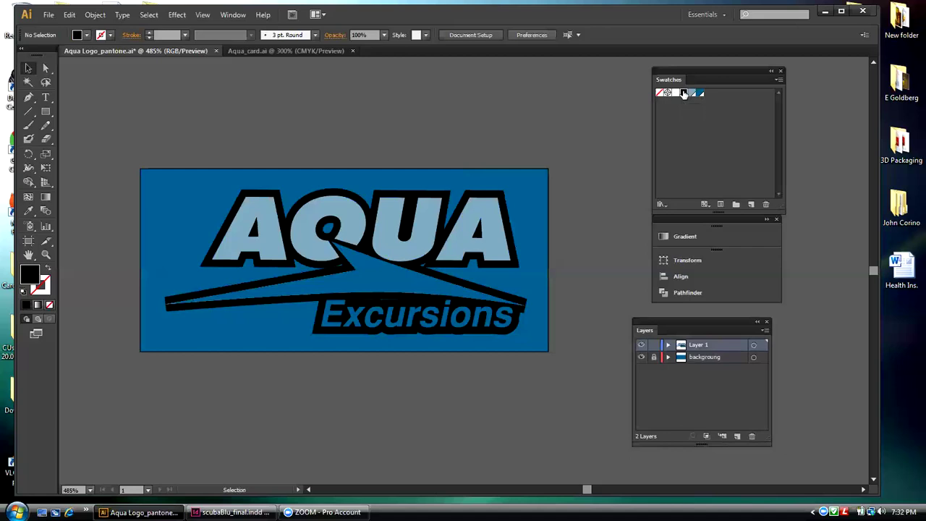
# - Return the offset outlines behind the logo to a white fill and deselect them
pyautogui.hotkey('ctrl', 'a')
pyautogui.click(684, 94)
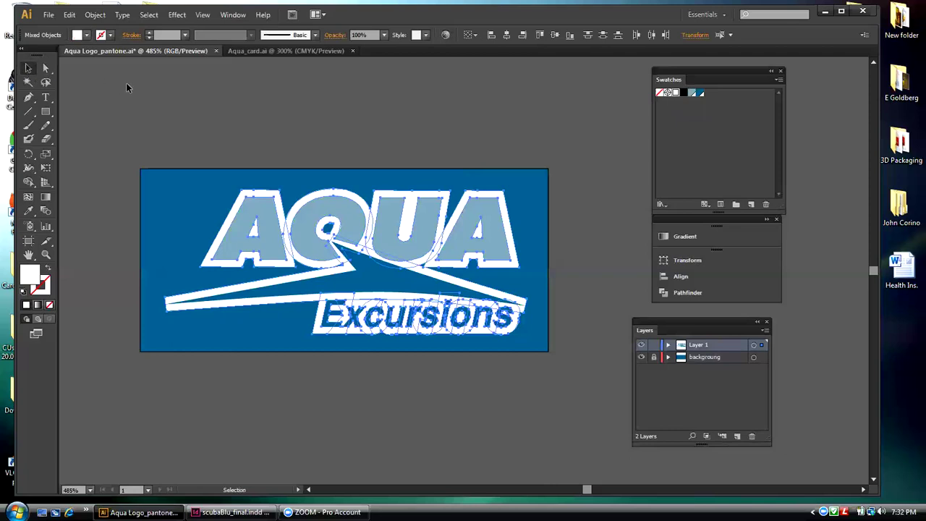
pyautogui.click(471, 117)
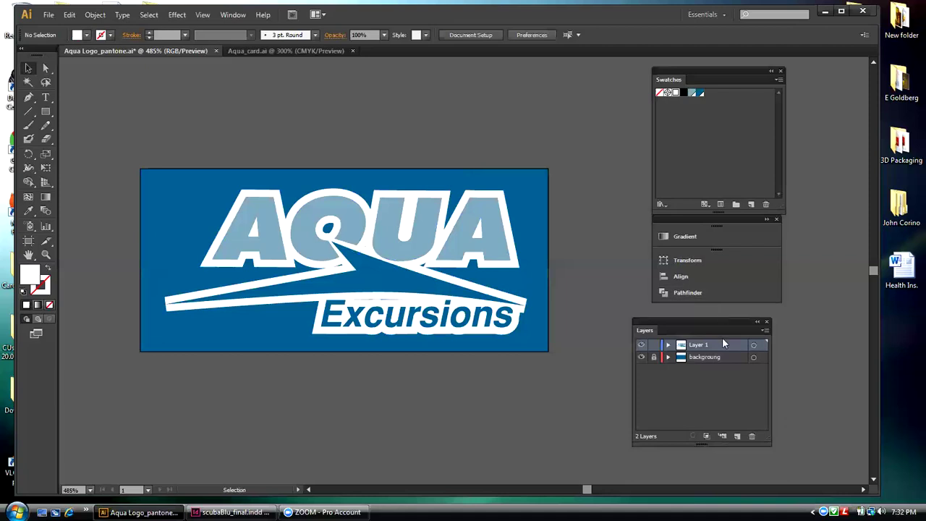
# - Delete the backgroung layer together with its dark blue rectangle
pyautogui.click(735, 358)
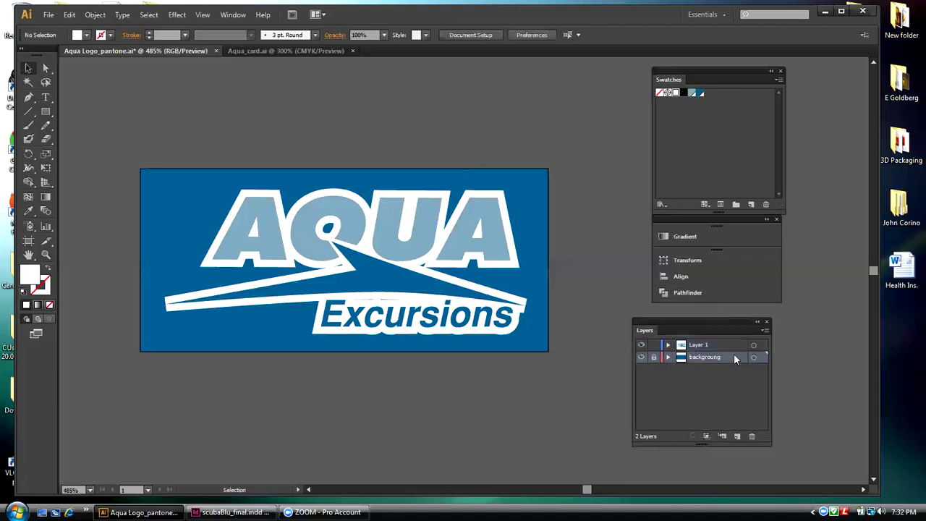
pyautogui.click(753, 436)
pyautogui.click(497, 272)
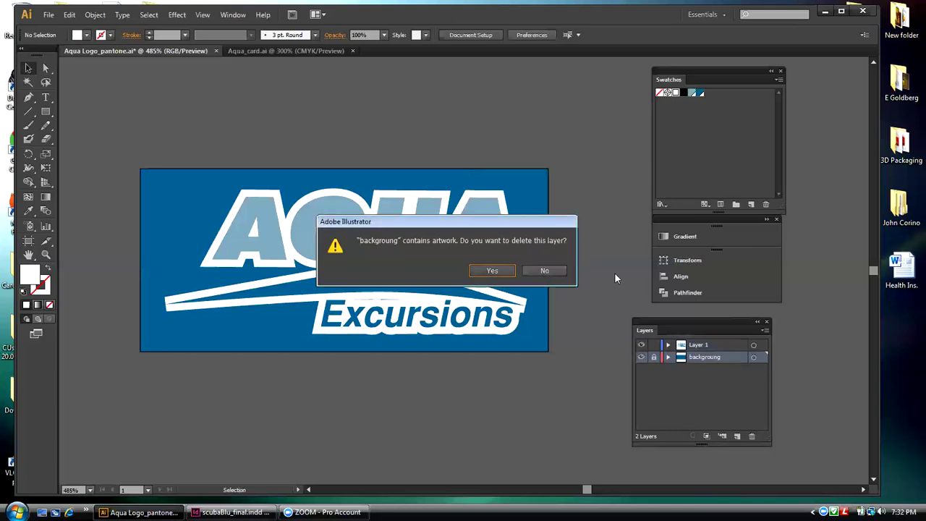
pyautogui.click(555, 271)
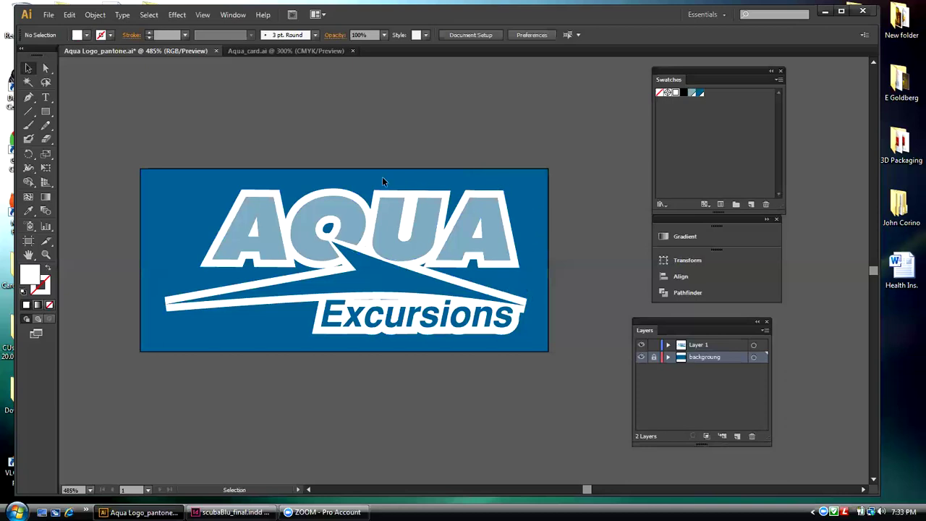
pyautogui.click(751, 437)
pyautogui.click(493, 271)
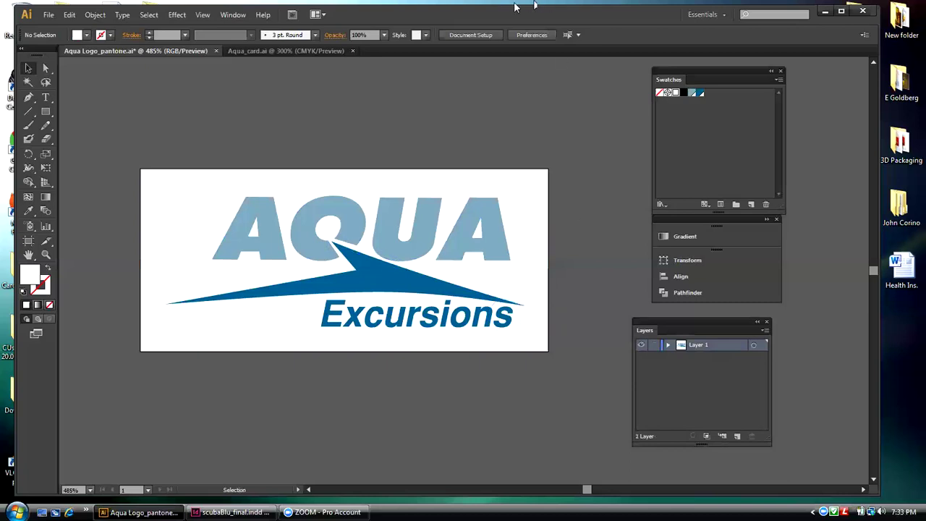
# - Fit Artboard 1 to the artwork bounds through its artboard options and leave artboard editing
pyautogui.click(225, 16)
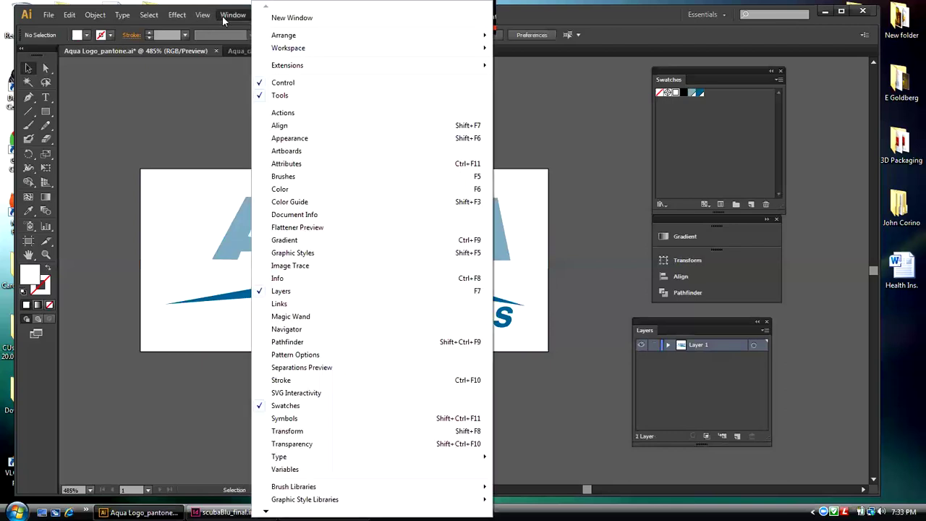
pyautogui.click(313, 152)
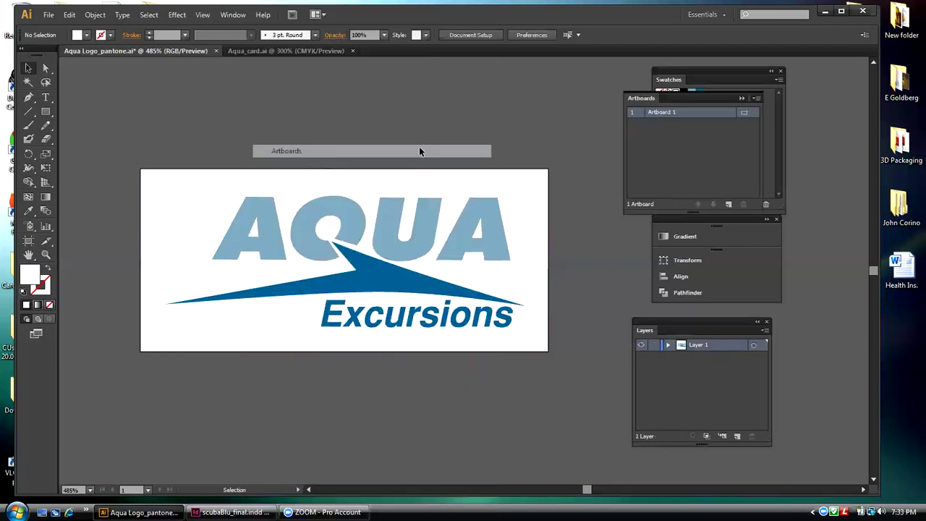
pyautogui.click(756, 101)
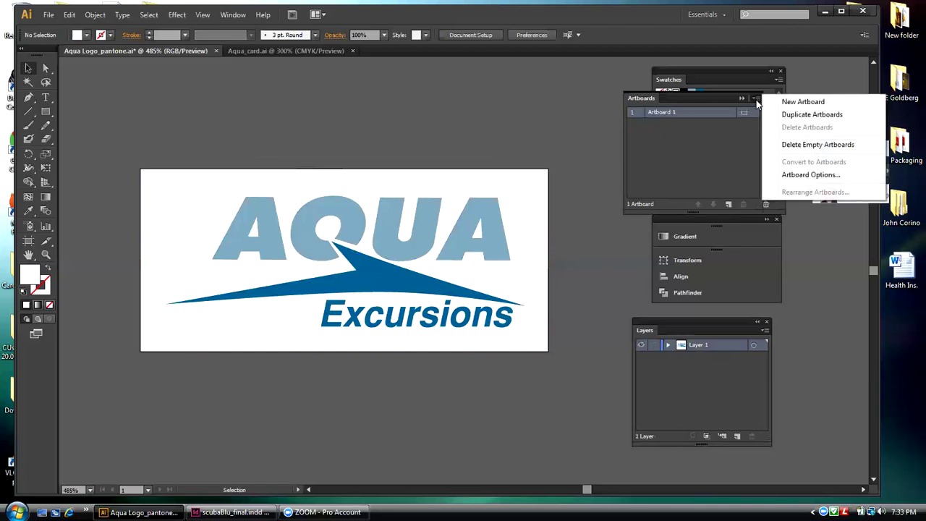
pyautogui.click(792, 175)
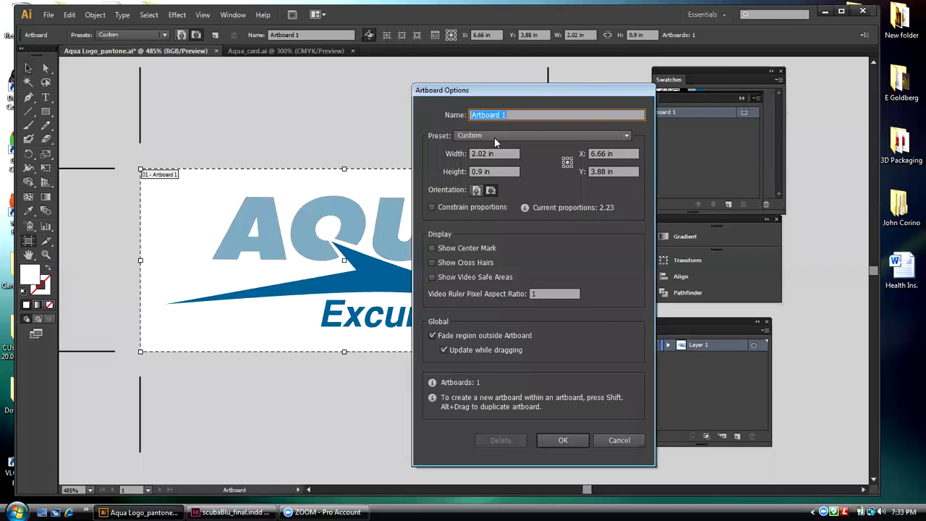
pyautogui.click(494, 137)
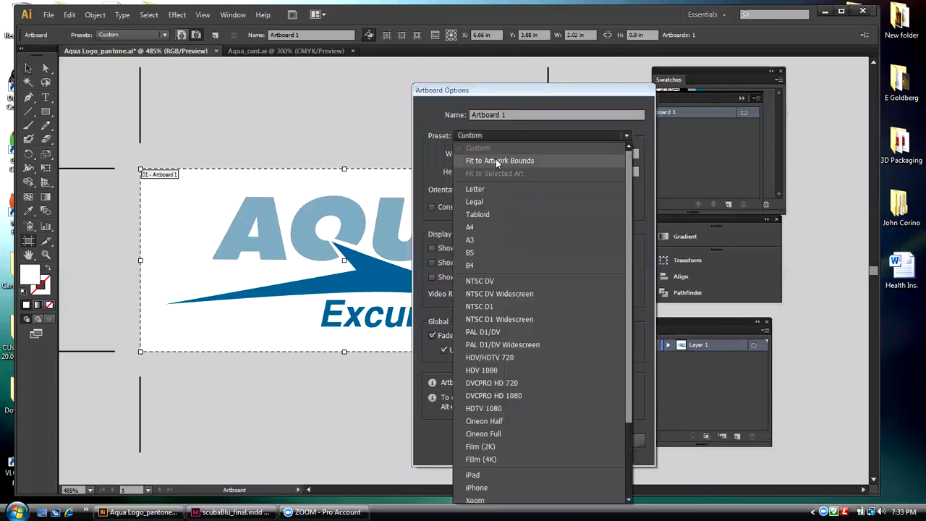
pyautogui.click(497, 161)
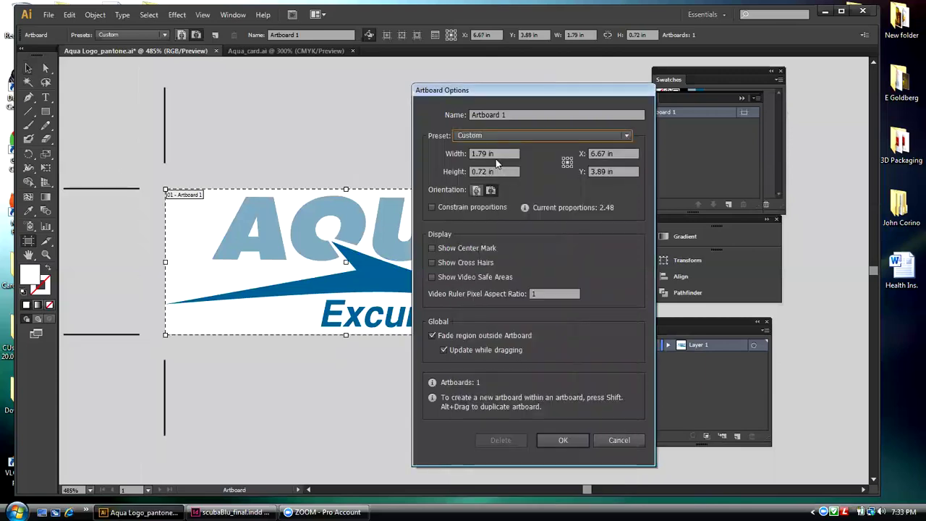
pyautogui.click(548, 434)
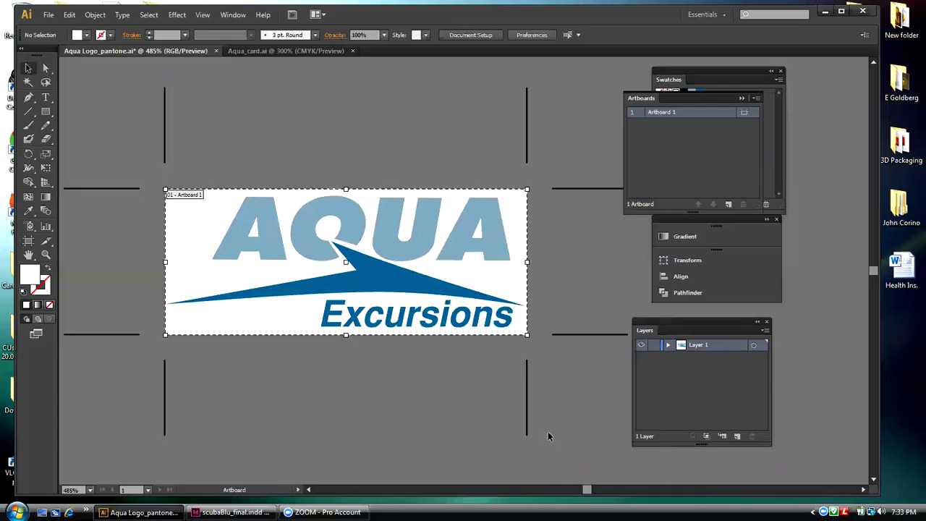
pyautogui.press('Escape')
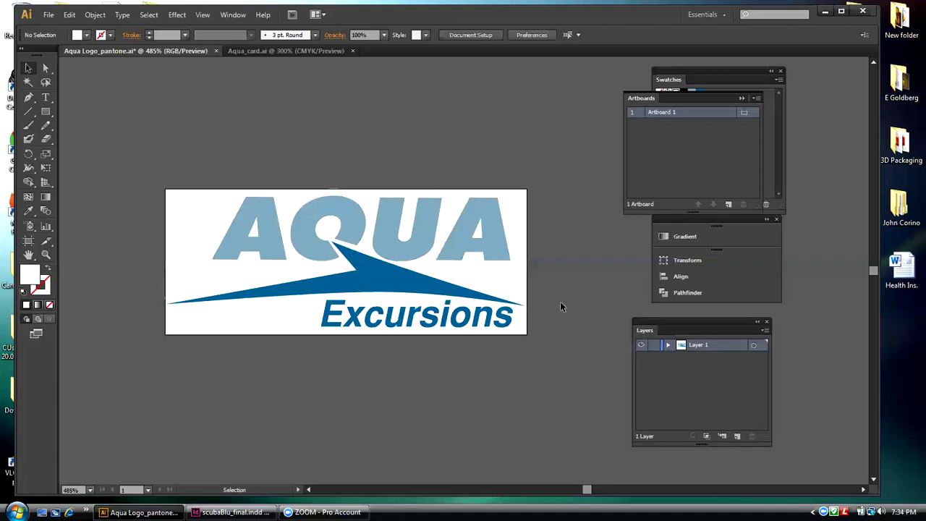
# - Separate the Gradient panel from its group, close the Transform, Align and Pathfinder group, and collapse the Layers and Artboards panels
pyautogui.moveTo(716, 230); pyautogui.dragTo(604, 240)
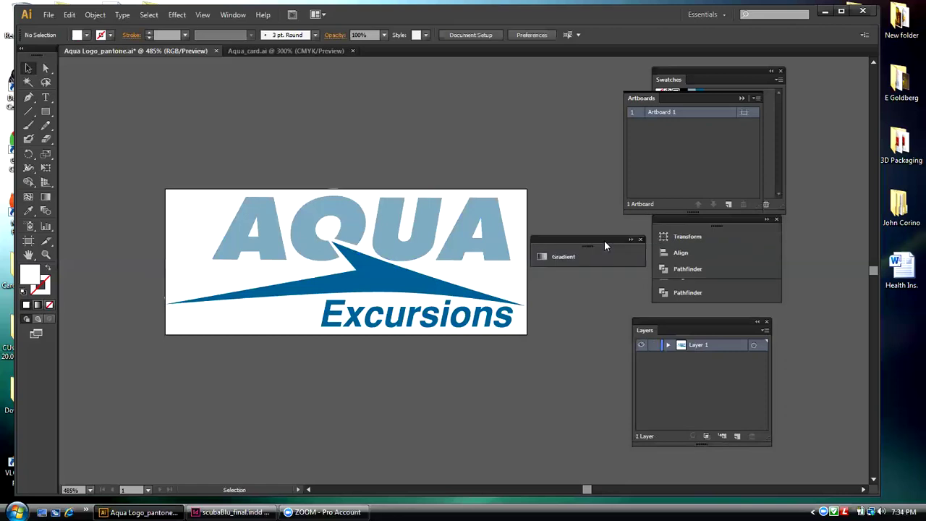
pyautogui.click(775, 220)
pyautogui.moveTo(692, 323); pyautogui.dragTo(718, 311)
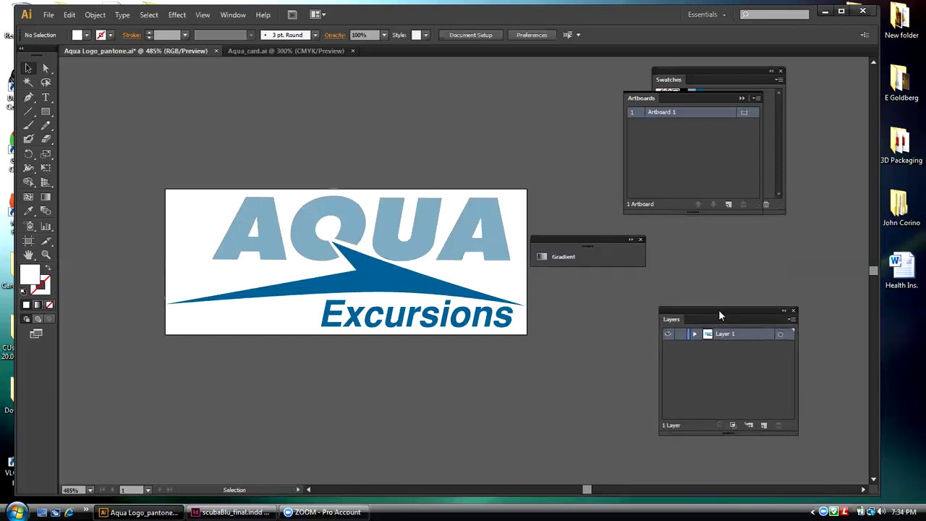
pyautogui.click(785, 308)
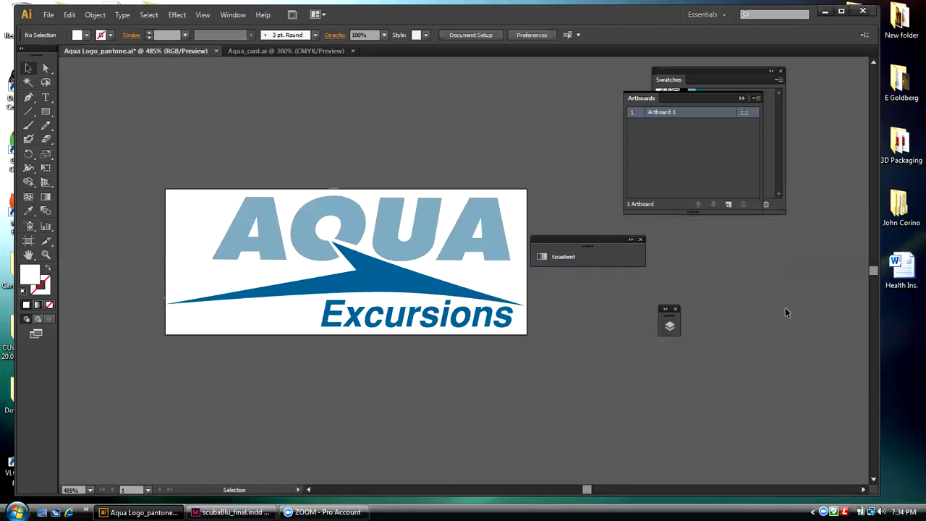
pyautogui.click(741, 98)
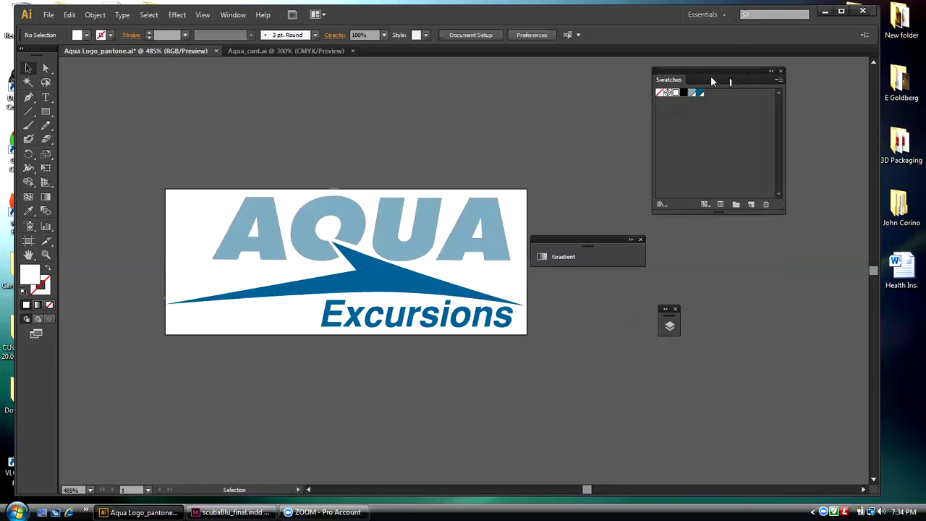
# - Move the Swatches panel clear of the artwork and expand the Gradient panel directly beneath it
pyautogui.moveTo(712, 78); pyautogui.dragTo(741, 76)
pyautogui.moveTo(560, 242); pyautogui.dragTo(683, 247)
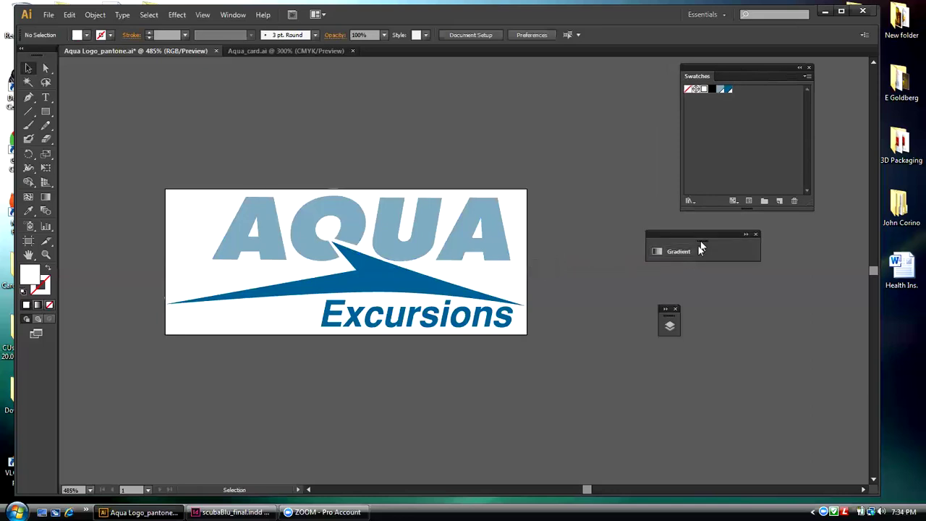
pyautogui.click(698, 251)
pyautogui.moveTo(537, 250); pyautogui.dragTo(699, 229)
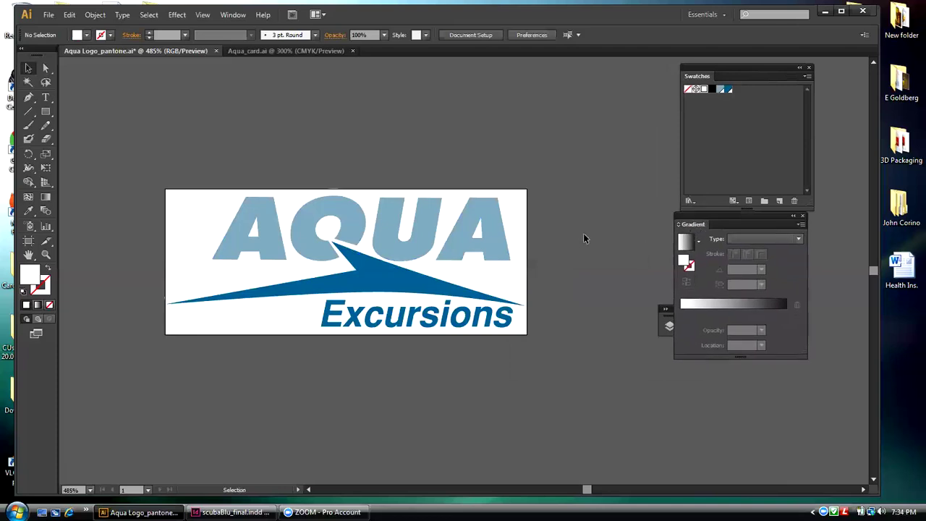
# - Fill the AQUA lettering with a linear gradient and set the gradient angle to 90°
pyautogui.click(496, 223)
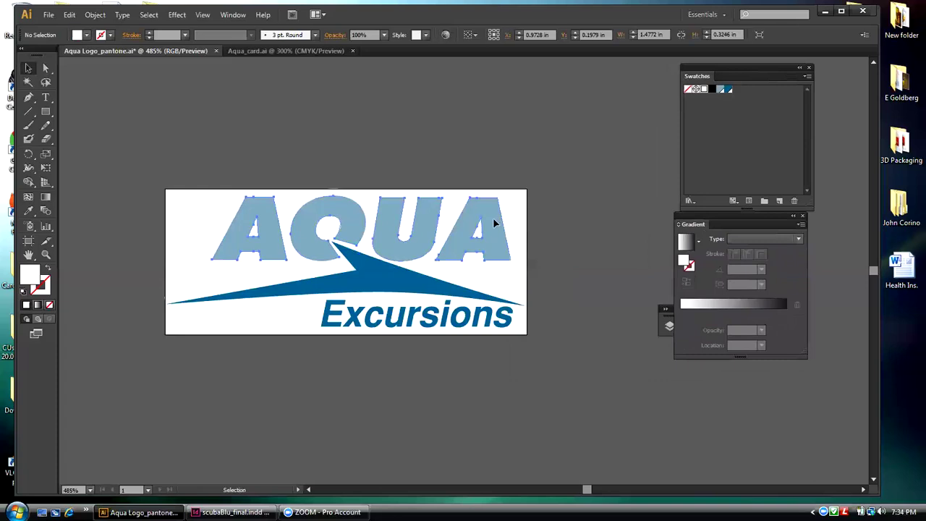
pyautogui.click(688, 241)
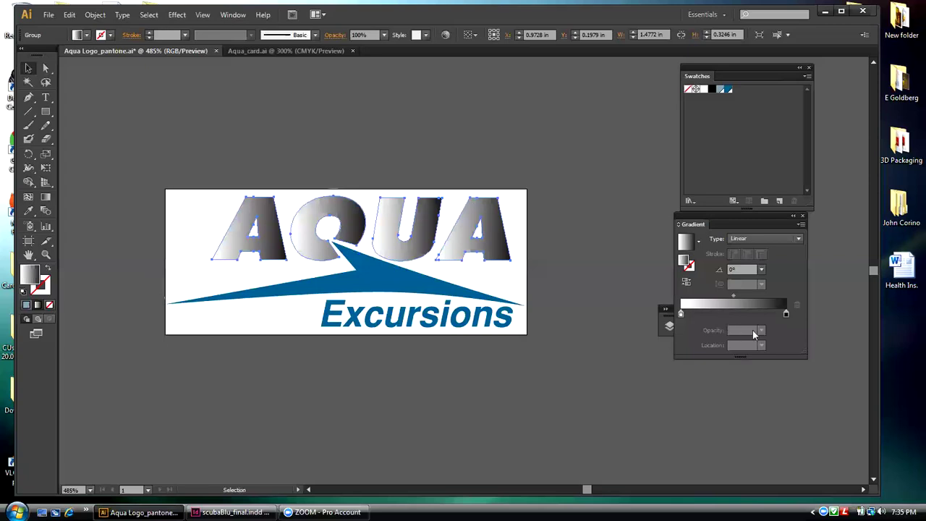
pyautogui.click(761, 269)
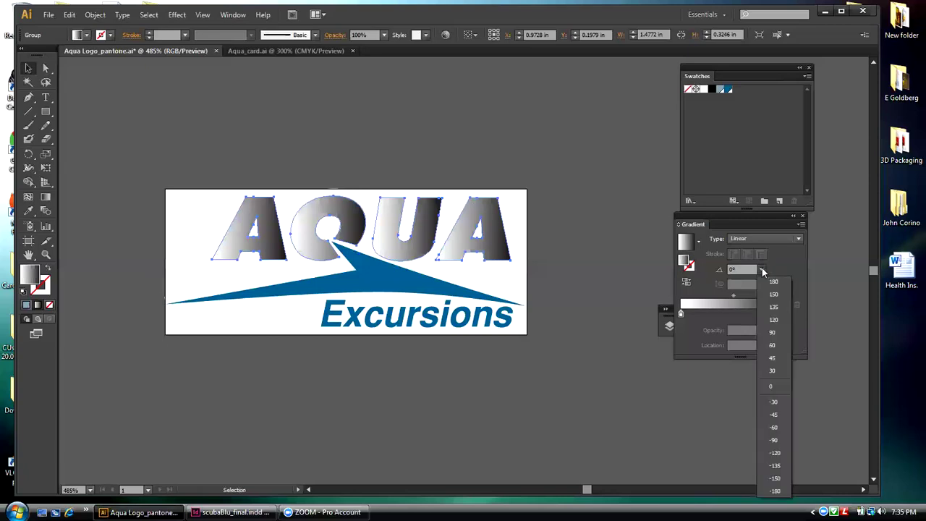
pyautogui.click(771, 332)
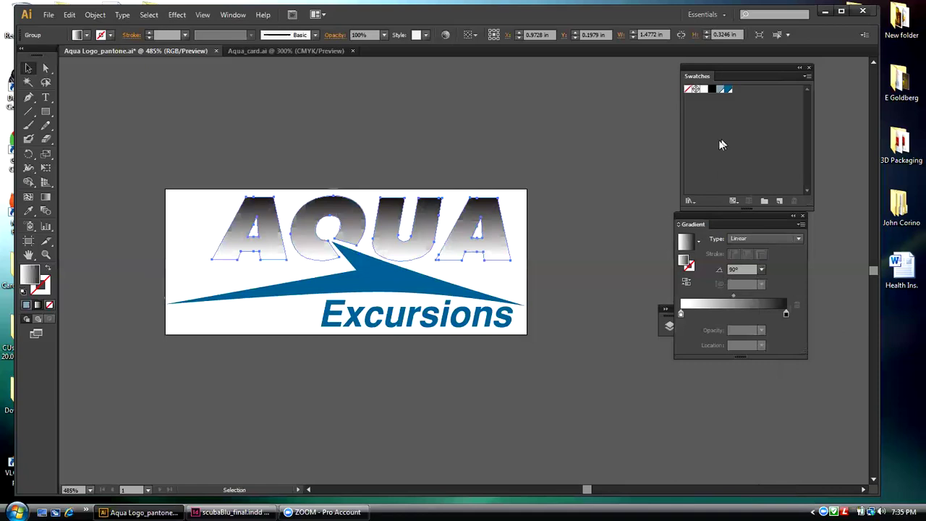
# - Set both gradient stops of the AQUA lettering to the light blue swatch and the starting stop's opacity to 30%
pyautogui.click(720, 90)
pyautogui.moveTo(720, 89); pyautogui.dragTo(787, 316)
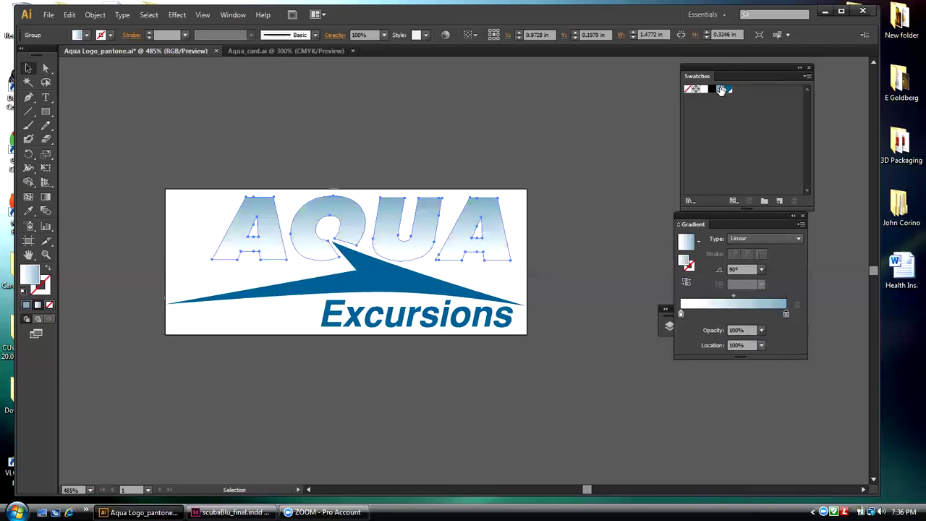
pyautogui.moveTo(721, 90); pyautogui.dragTo(681, 314)
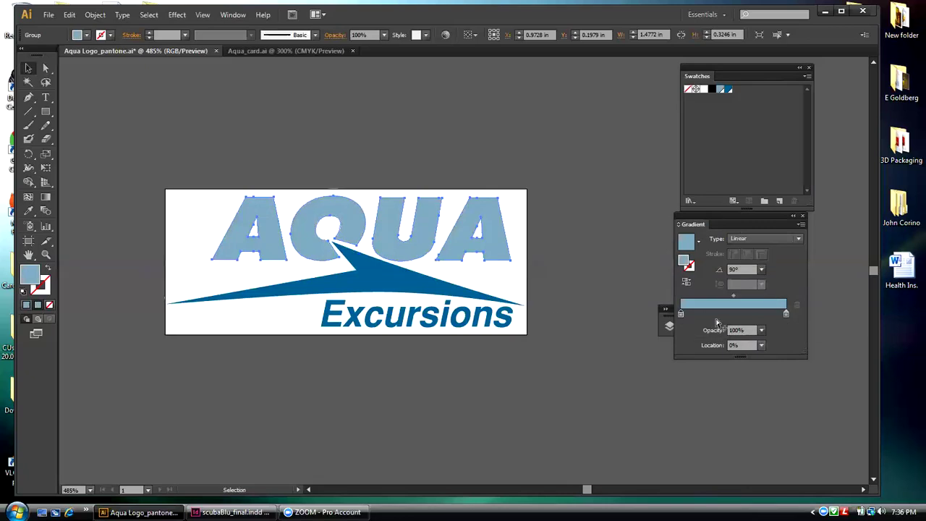
pyautogui.click(762, 331)
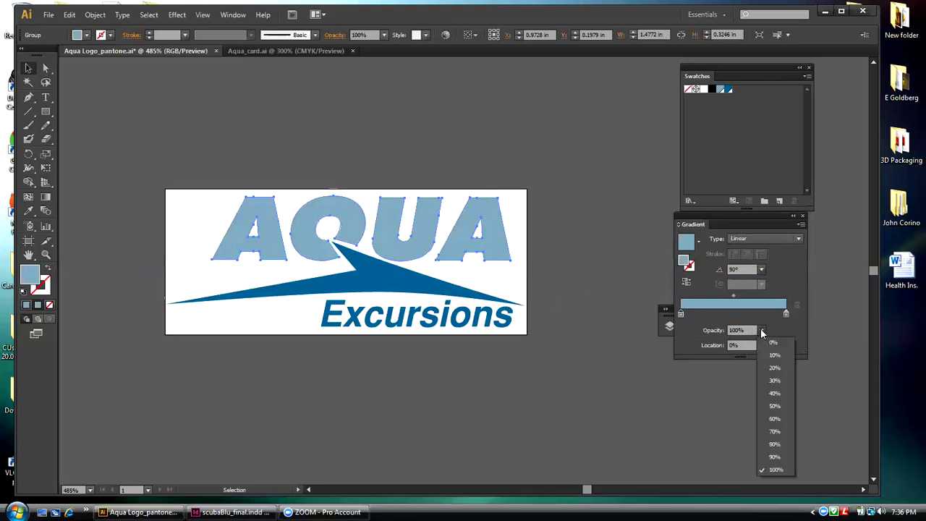
pyautogui.click(773, 380)
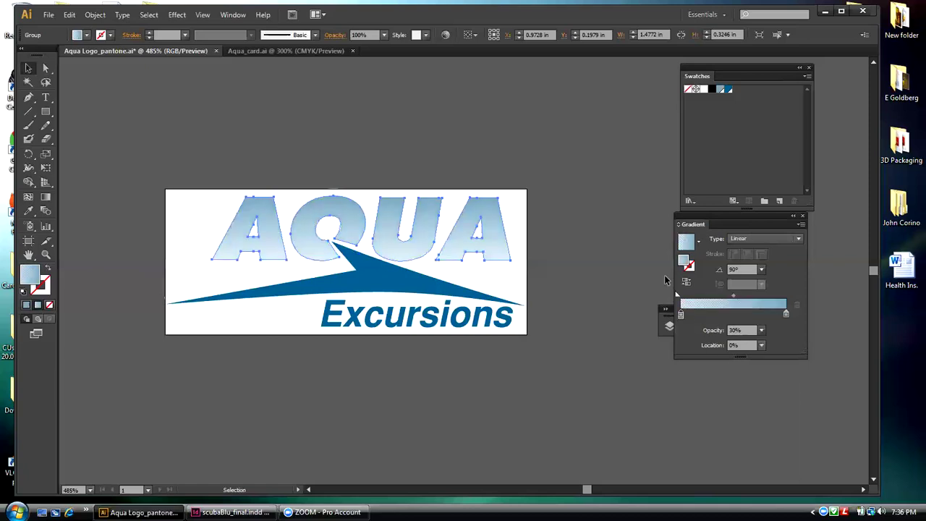
pyautogui.click(529, 154)
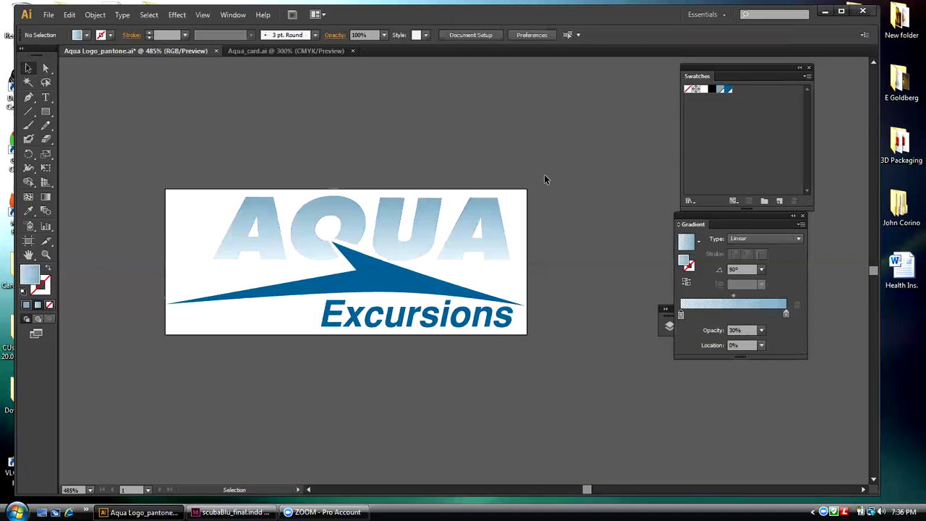
# - Set the opacity of the AQUA gradient's starting stop to 40% and deselect the lettering
pyautogui.click(507, 244)
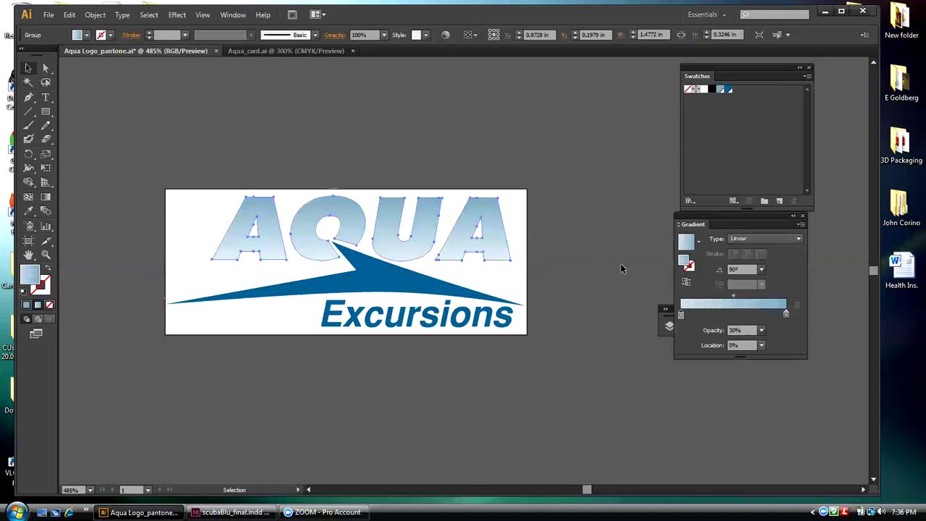
pyautogui.click(761, 330)
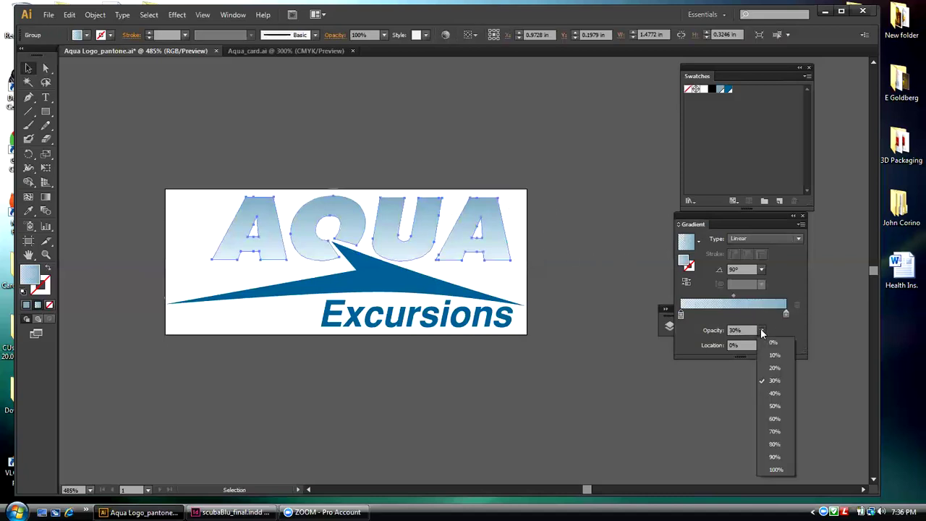
pyautogui.click(766, 391)
pyautogui.click(582, 186)
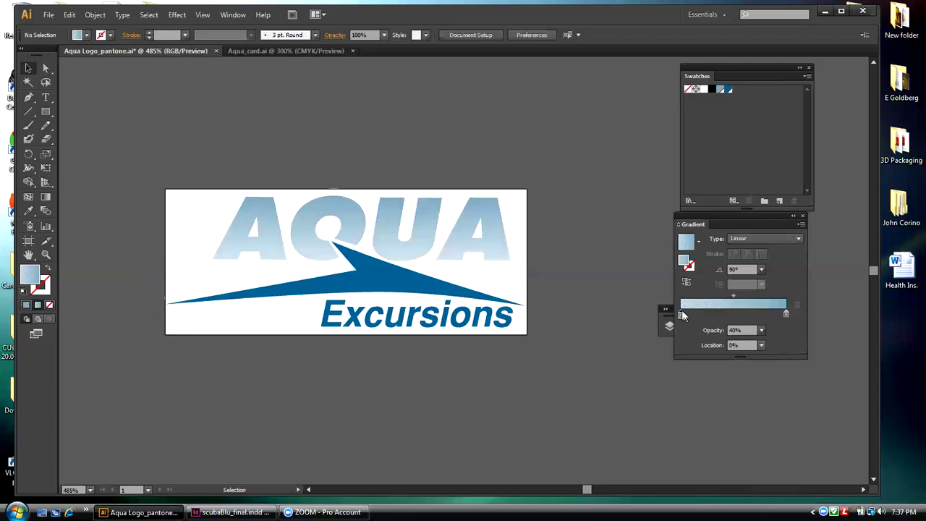
# - Try the white swatch as the starting colour of the AQUA lettering's gradient
pyautogui.moveTo(705, 90); pyautogui.dragTo(680, 316)
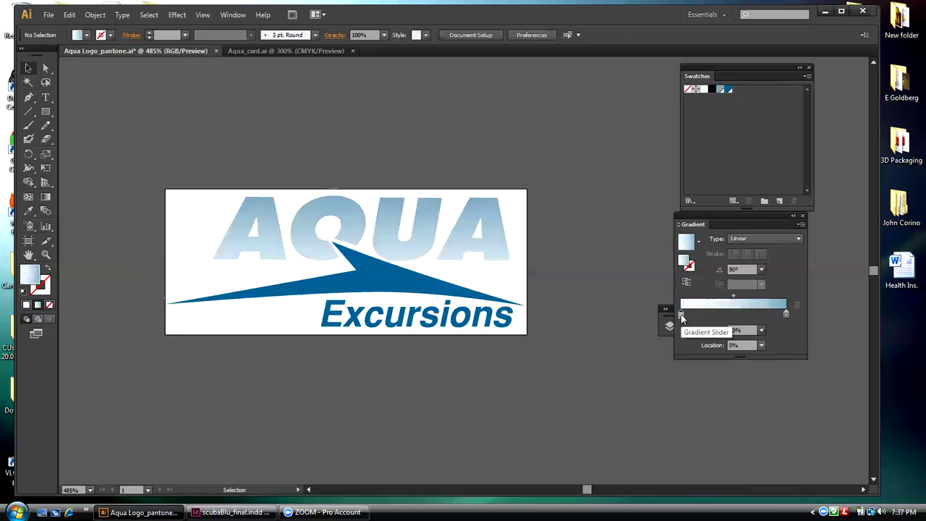
pyautogui.click(500, 240)
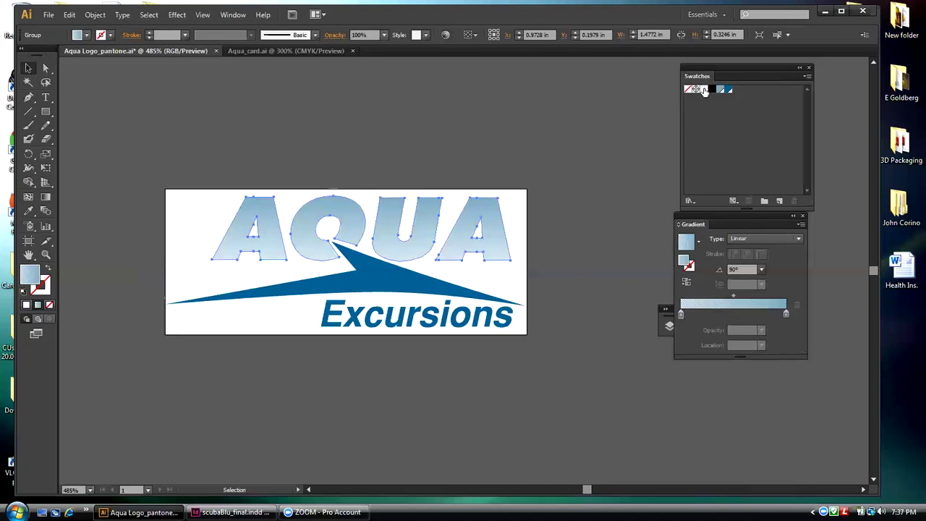
pyautogui.moveTo(706, 90); pyautogui.dragTo(680, 316)
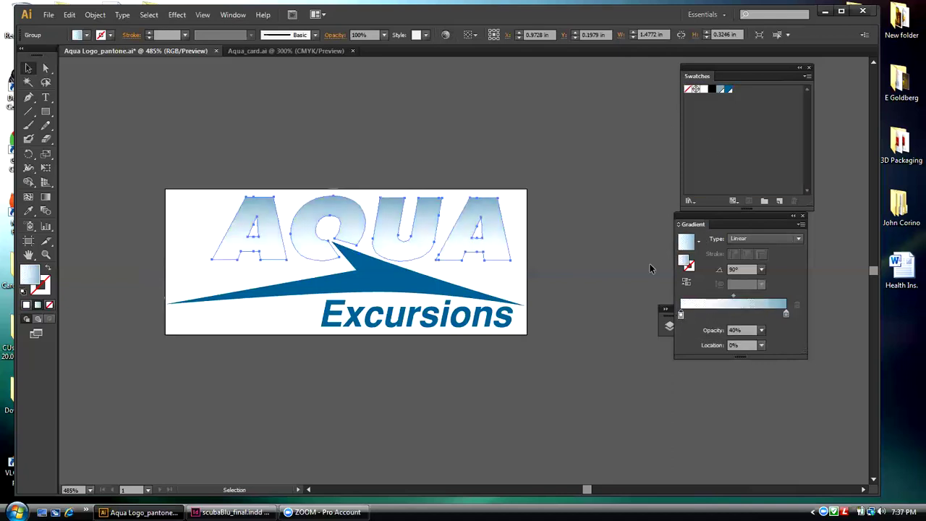
pyautogui.click(512, 236)
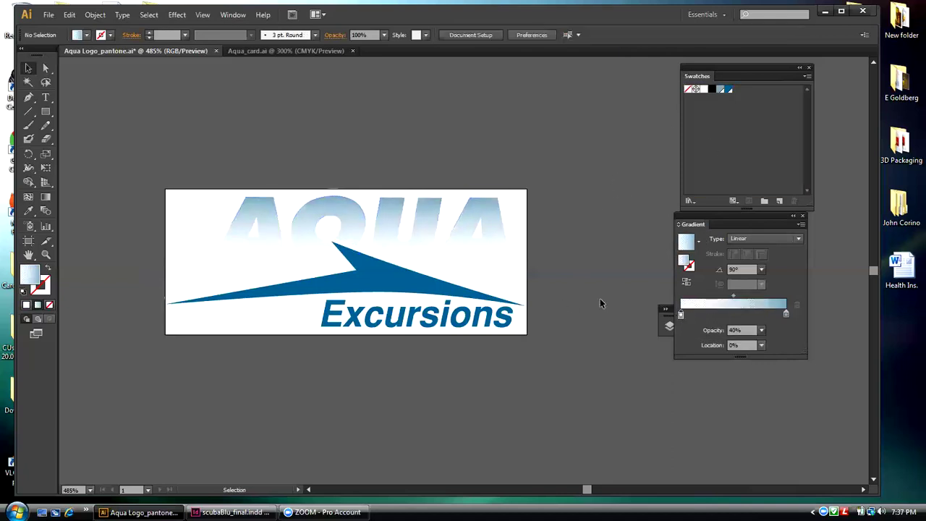
# - Return the AQUA gradient's starting stop to the light blue swatch and deselect the lettering
pyautogui.click(471, 245)
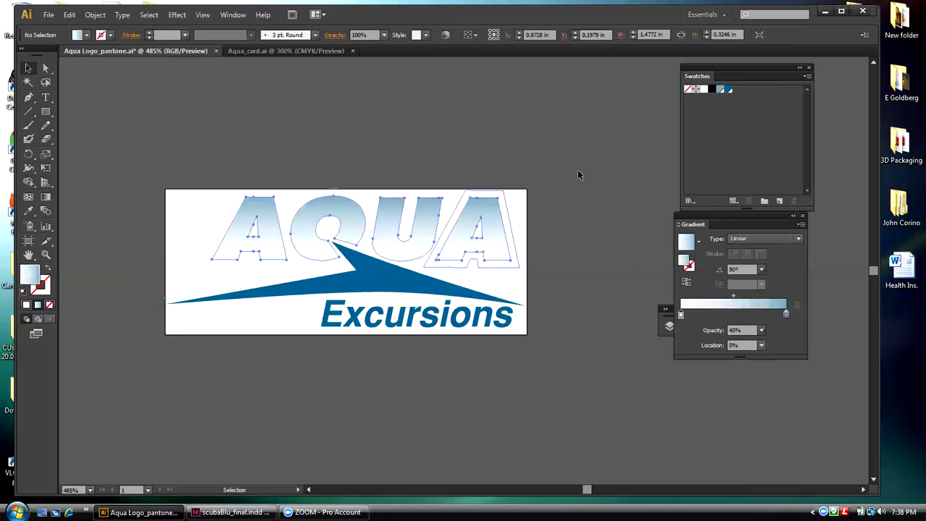
pyautogui.click(718, 90)
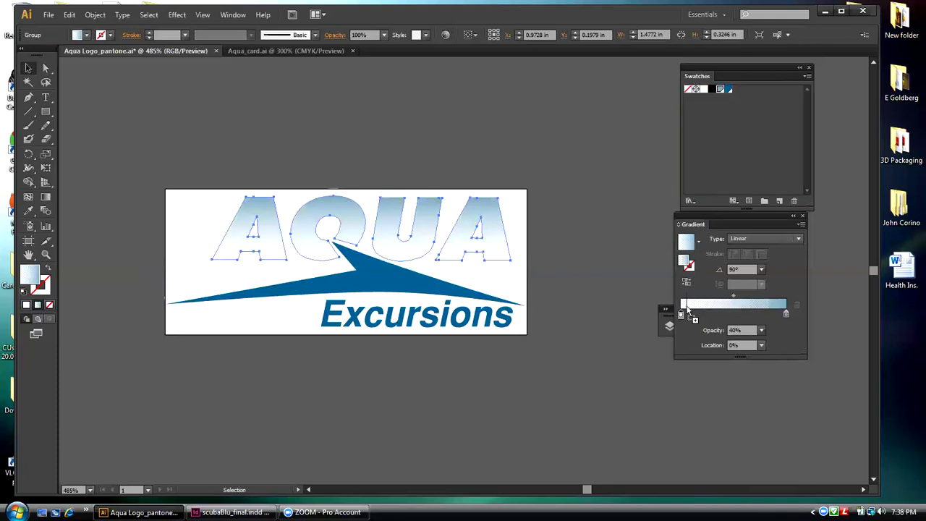
pyautogui.moveTo(681, 314); pyautogui.dragTo(576, 188)
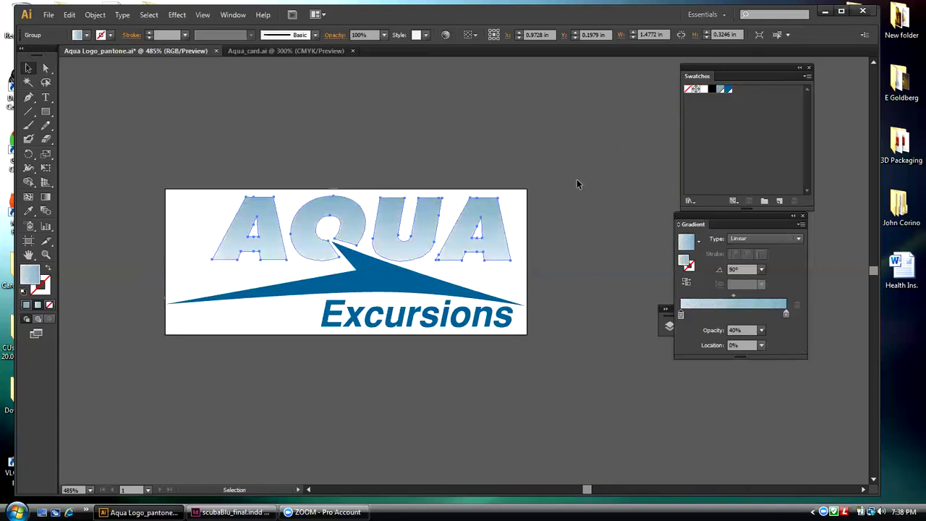
pyautogui.click(577, 187)
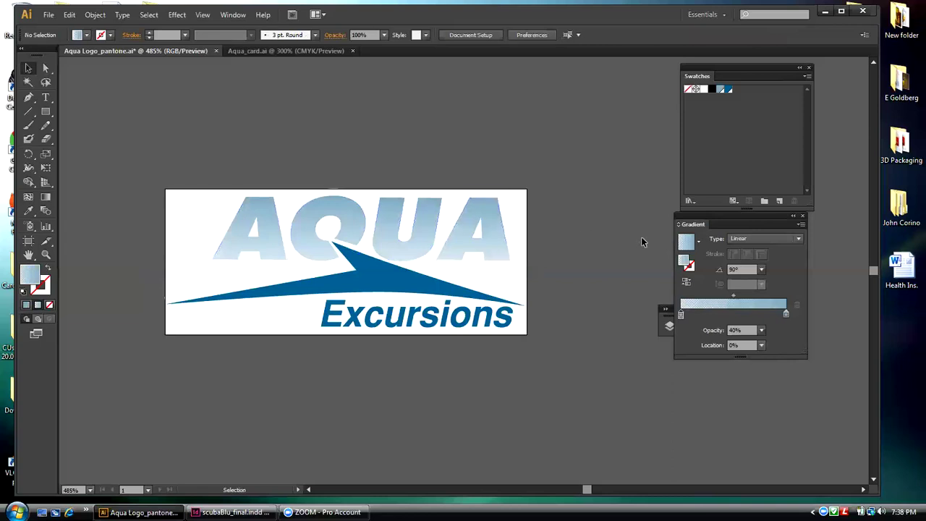
# - Set the AQUA gradient's starting stop to 30% opacity and shift the gradient midpoint to a location of about 59%
pyautogui.click(497, 236)
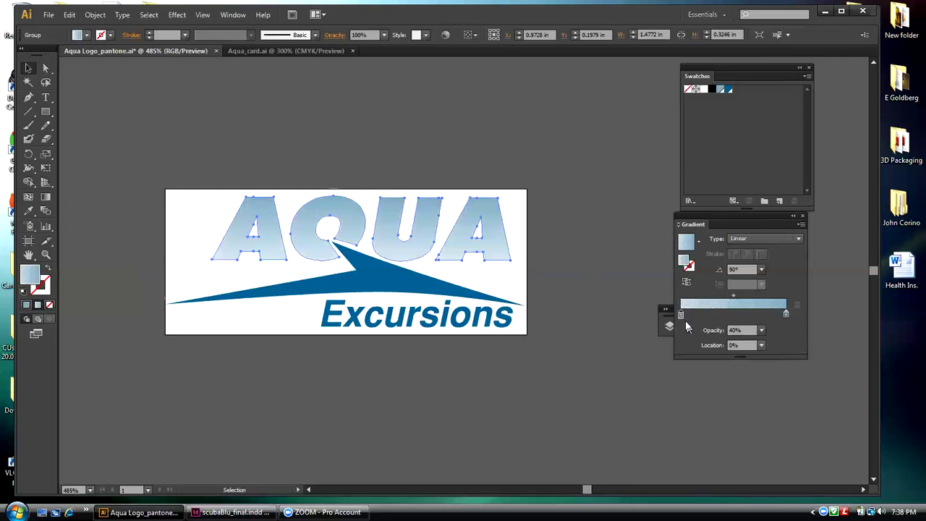
pyautogui.click(761, 329)
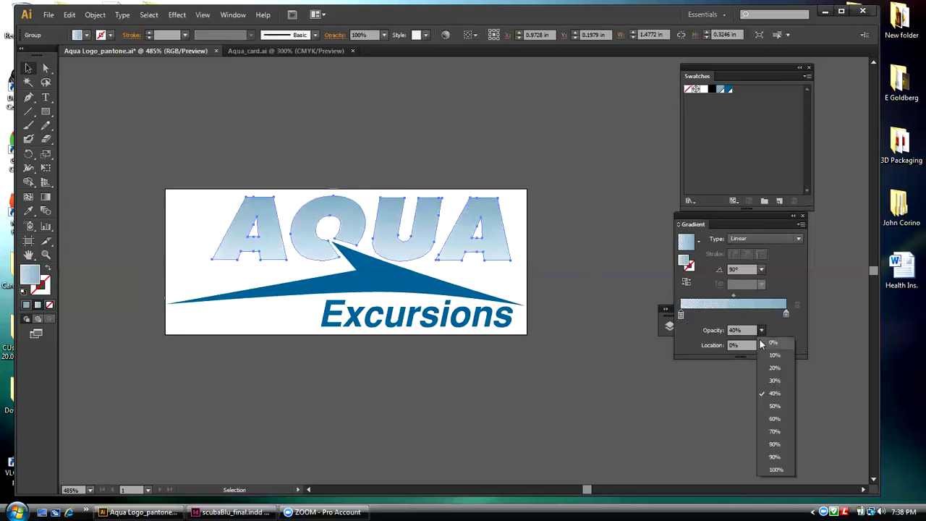
pyautogui.click(764, 377)
pyautogui.click(554, 210)
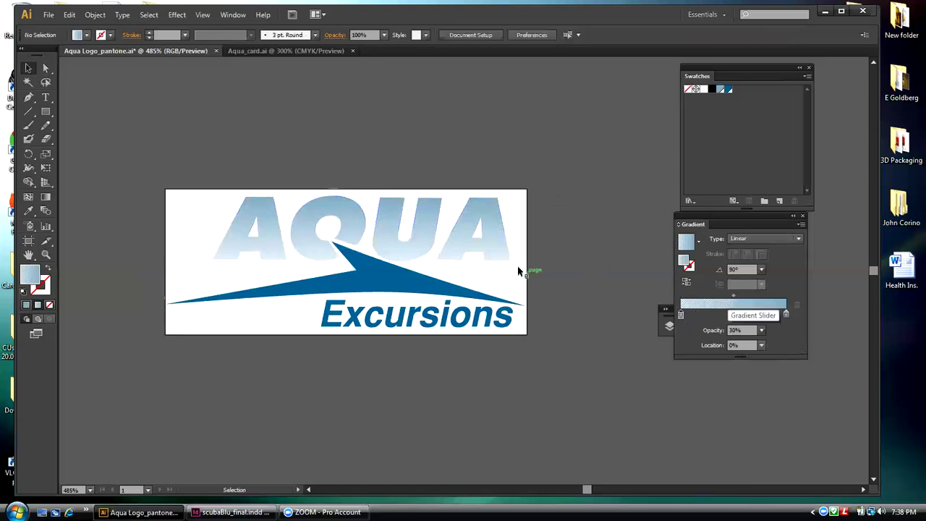
pyautogui.click(496, 259)
pyautogui.moveTo(734, 297); pyautogui.dragTo(745, 301)
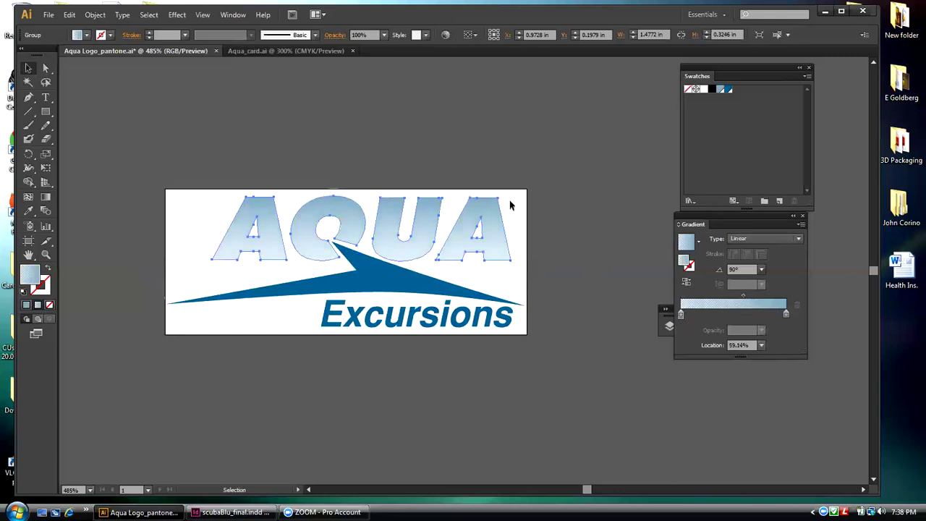
pyautogui.click(523, 246)
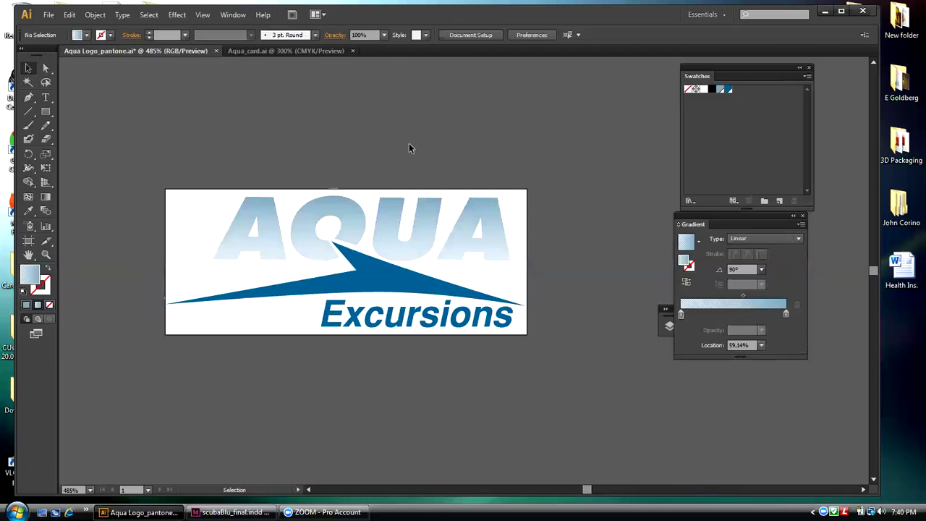
# - Create a desktop folder named Class Monday and move it slightly toward the existing folders
pyautogui.click(825, 12)
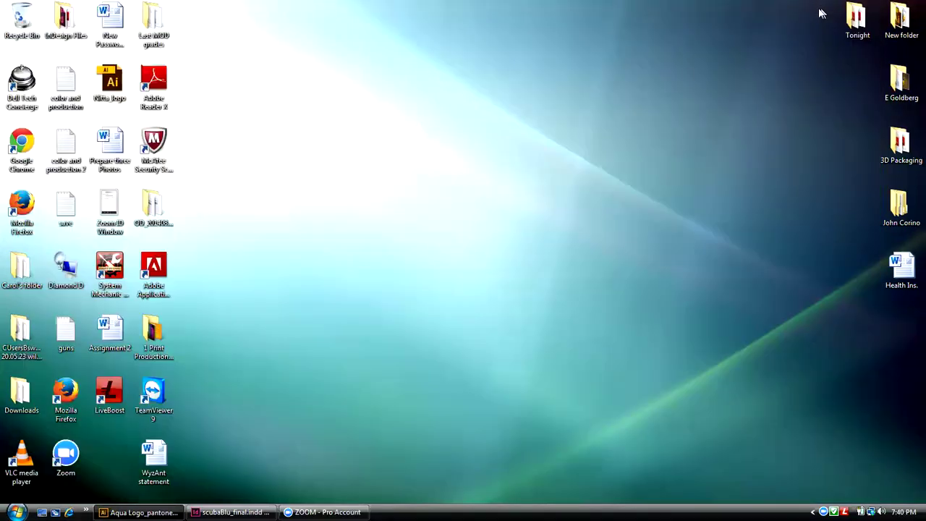
pyautogui.rightClick(661, 90)
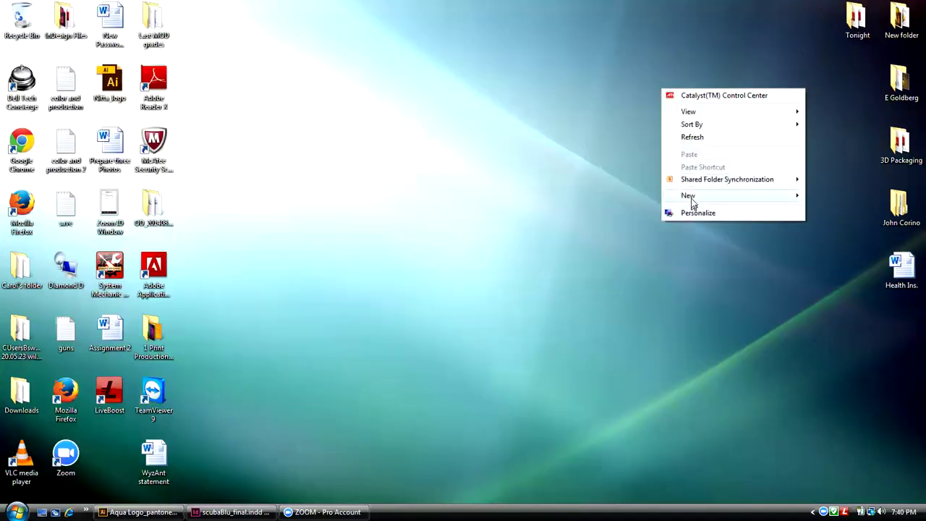
pyautogui.moveTo(803, 196)
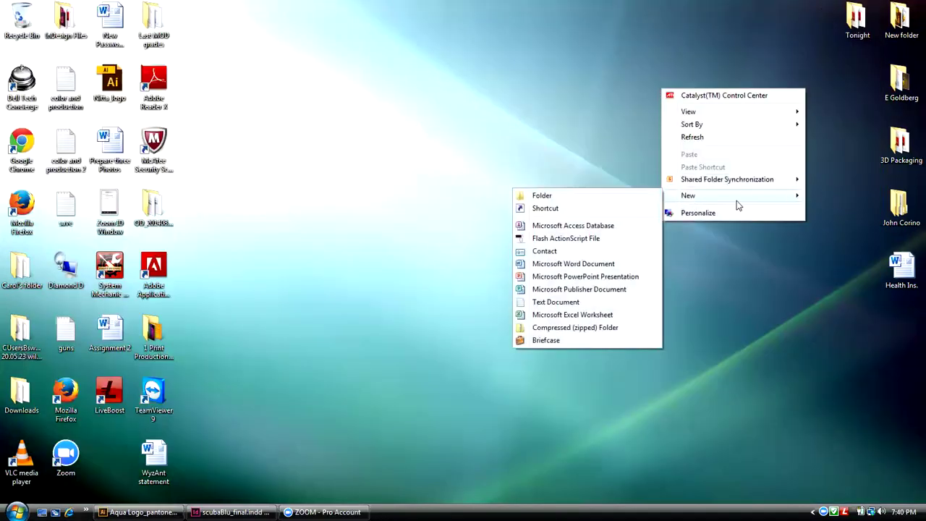
pyautogui.click(564, 197)
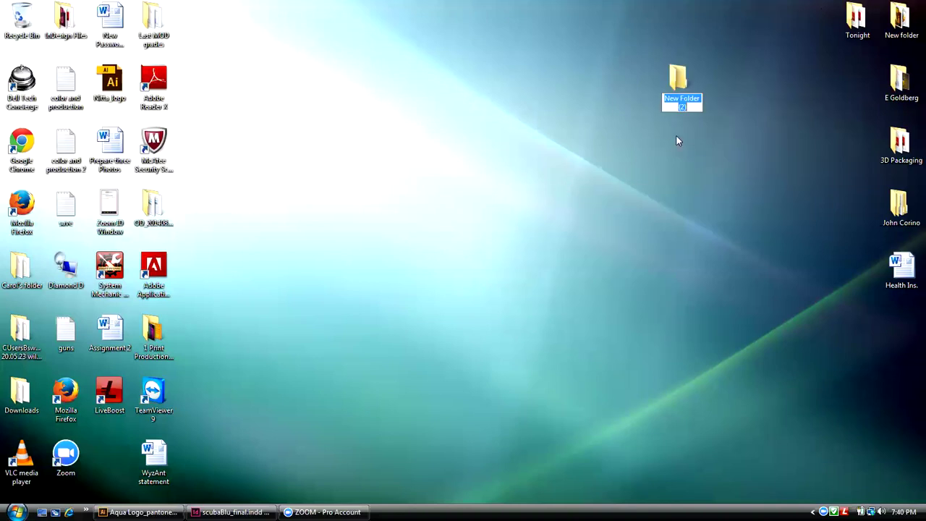
pyautogui.write('Cla')
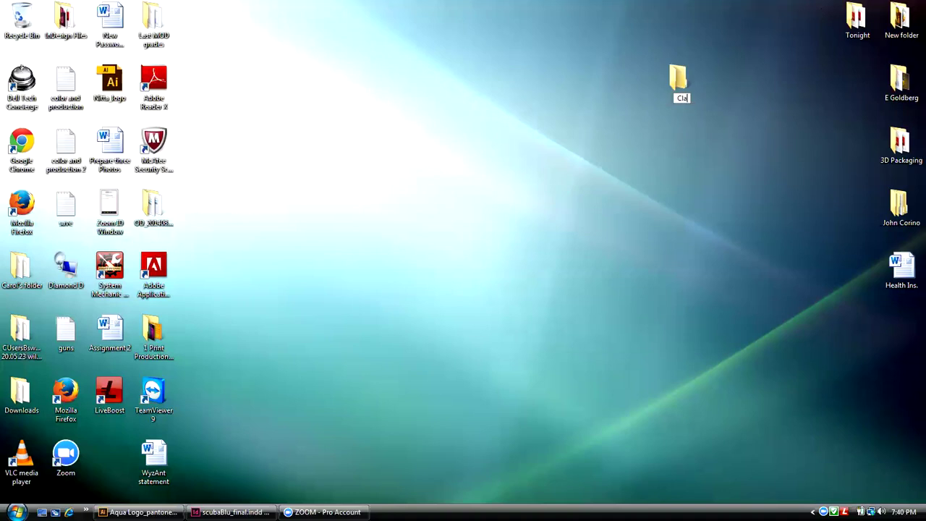
pyautogui.write('ss Monday')
pyautogui.press('Return')
pyautogui.moveTo(680, 84); pyautogui.dragTo(725, 81)
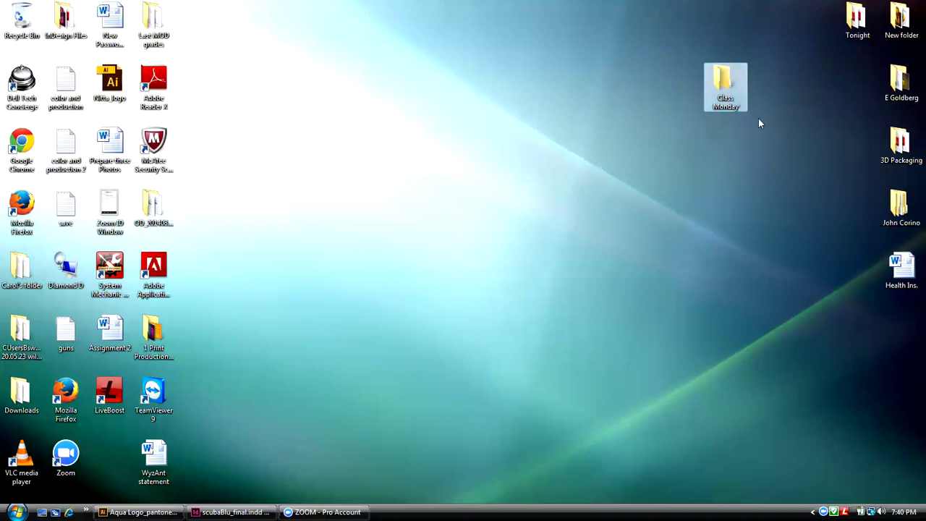
# - Return to Illustrator and start saving the logo as Aqua Logo_process in the desktop's Class Monday folder
pyautogui.click(141, 511)
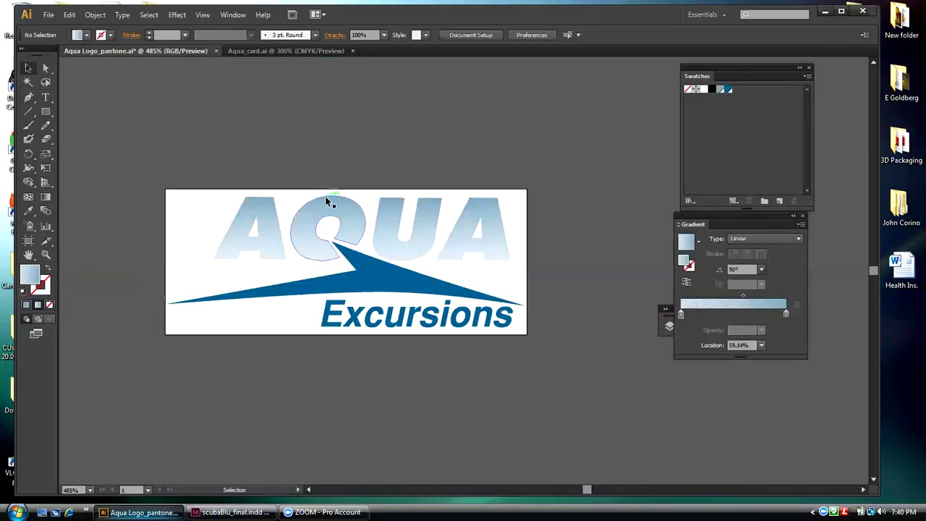
pyautogui.click(52, 16)
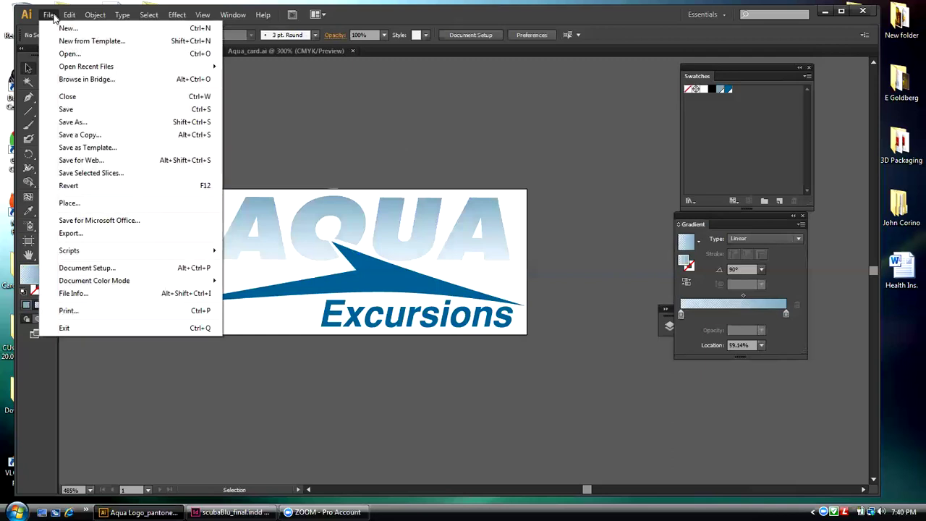
pyautogui.click(72, 122)
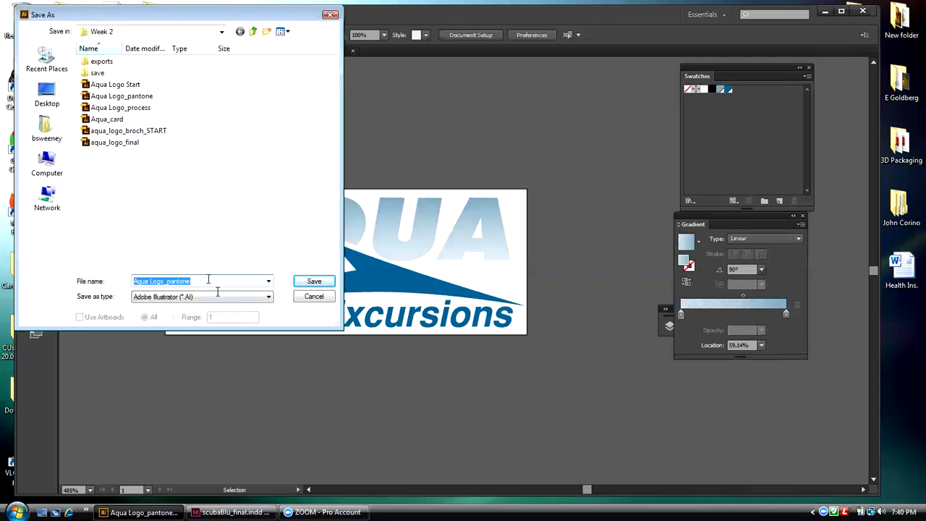
pyautogui.moveTo(195, 281); pyautogui.dragTo(168, 282)
pyautogui.write('process')
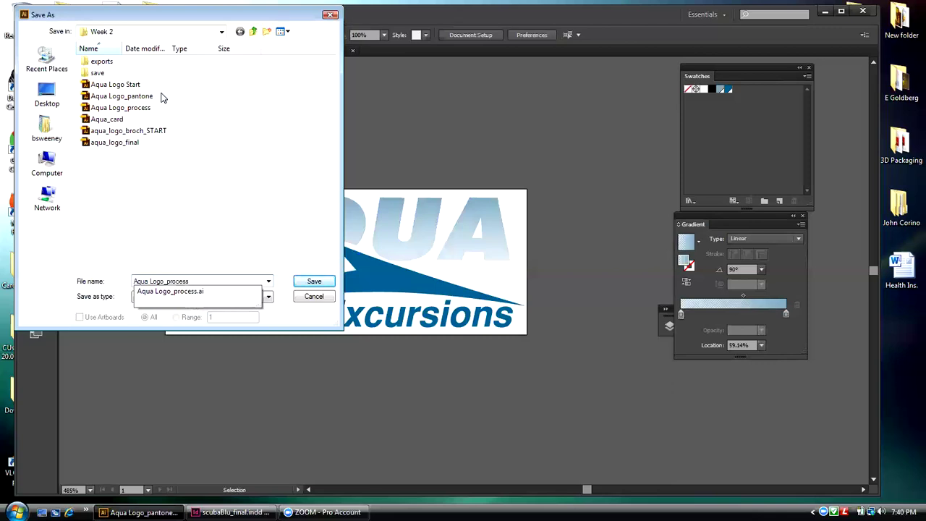
pyautogui.click(48, 92)
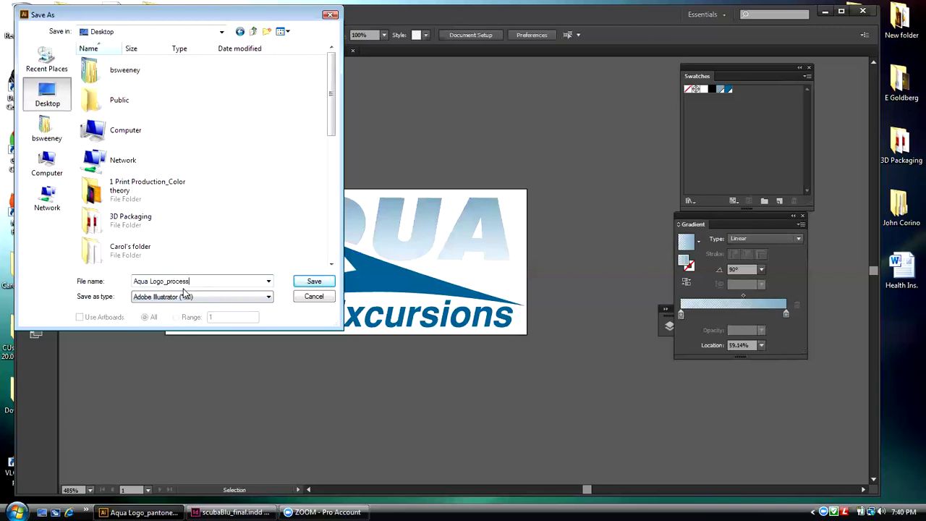
pyautogui.moveTo(330, 110); pyautogui.dragTo(329, 148)
pyautogui.doubleClick(94, 181)
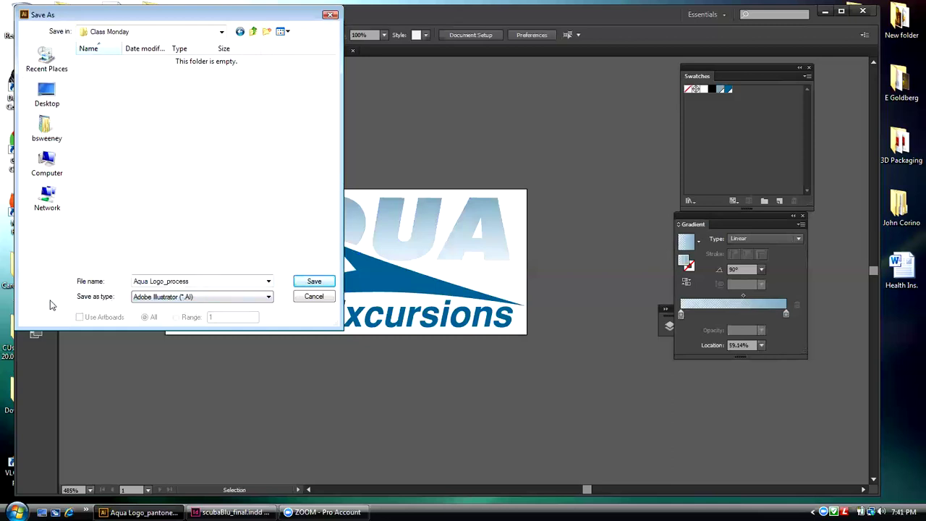
# - Choose Illustrator EPS as the file format for Aqua Logo_process and proceed to the EPS options
pyautogui.click(150, 301)
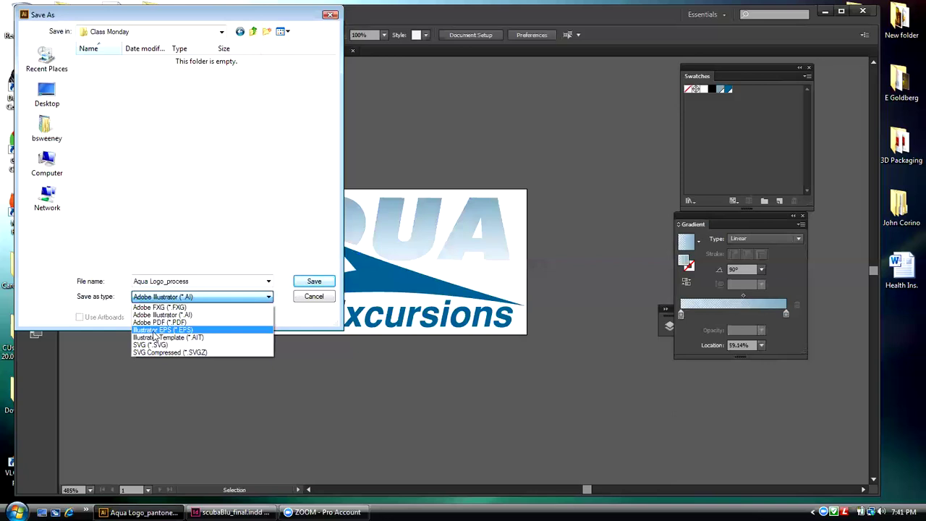
pyautogui.click(155, 330)
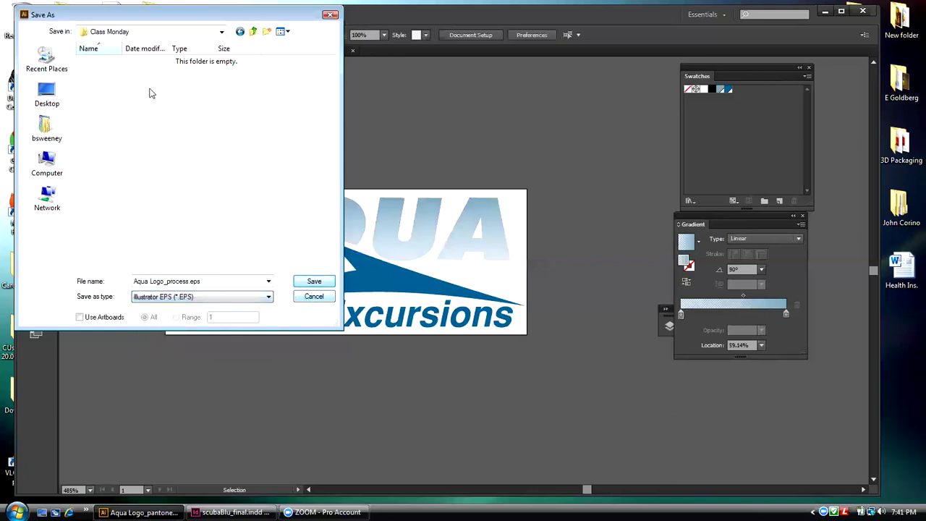
pyautogui.click(314, 281)
pyautogui.click(315, 282)
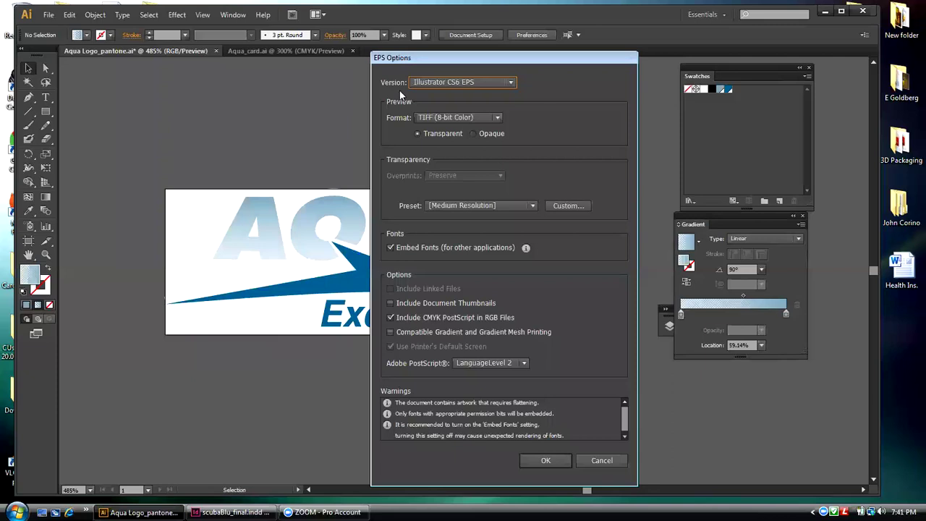
# - Save the EPS with the High Resolution transparency preset, a TIFF (8-bit Color) preview and font embedding turned off
pyautogui.click(512, 82)
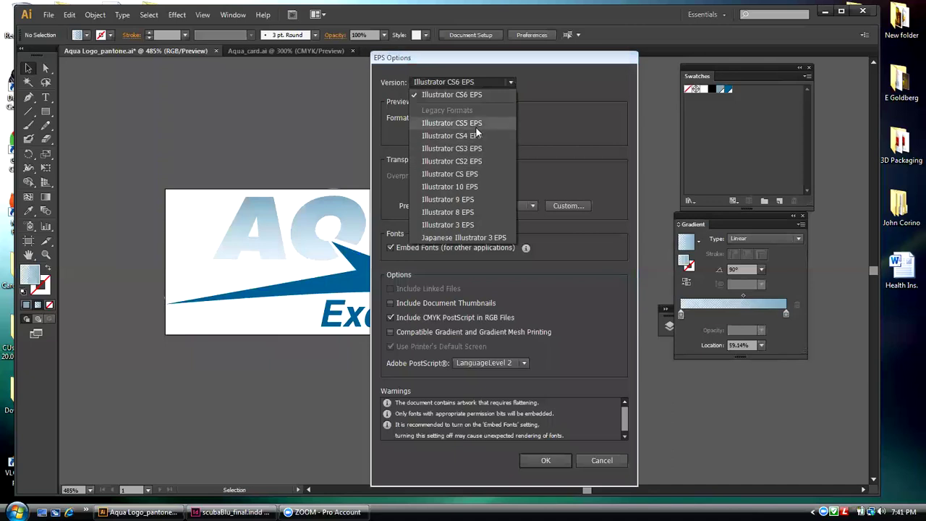
pyautogui.click(561, 90)
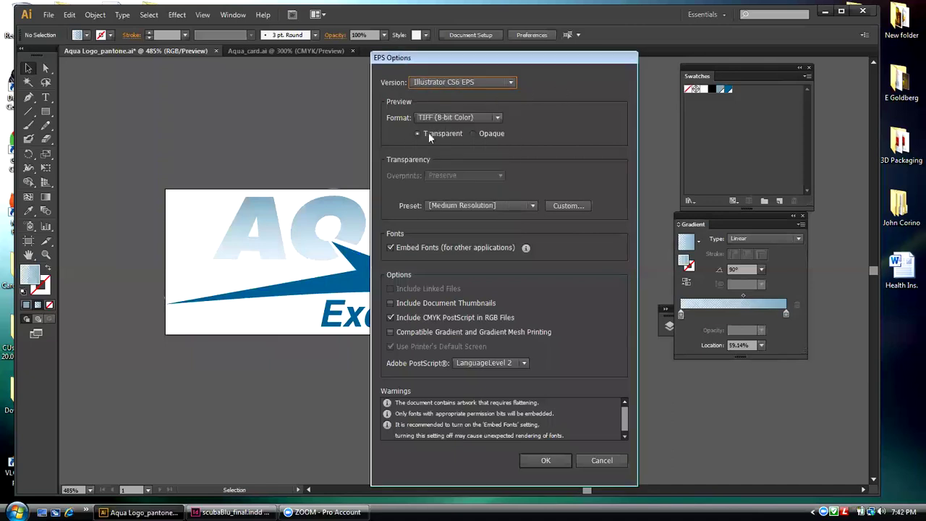
pyautogui.click(532, 207)
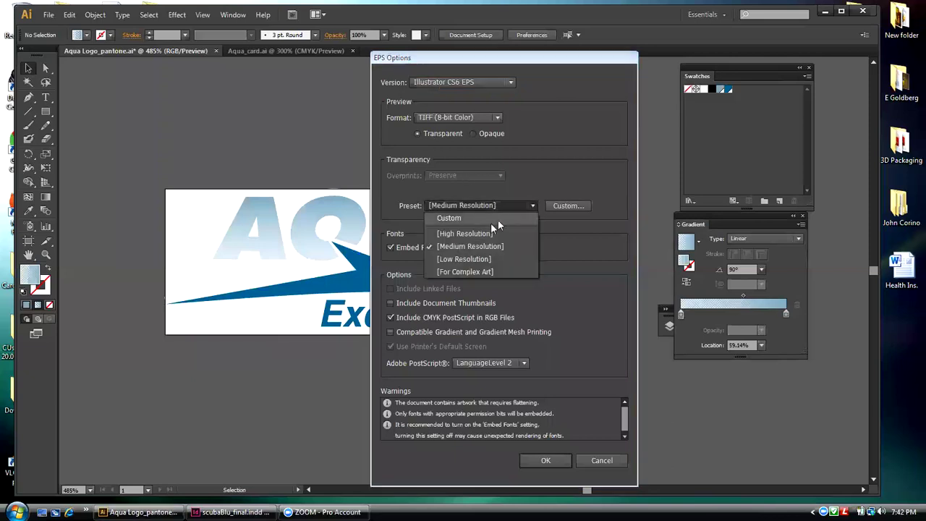
pyautogui.click(471, 234)
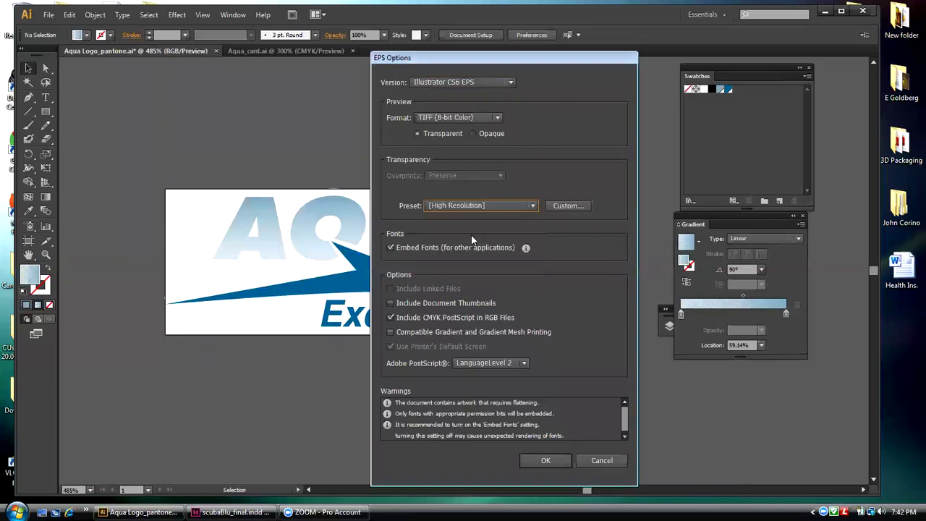
pyautogui.click(497, 119)
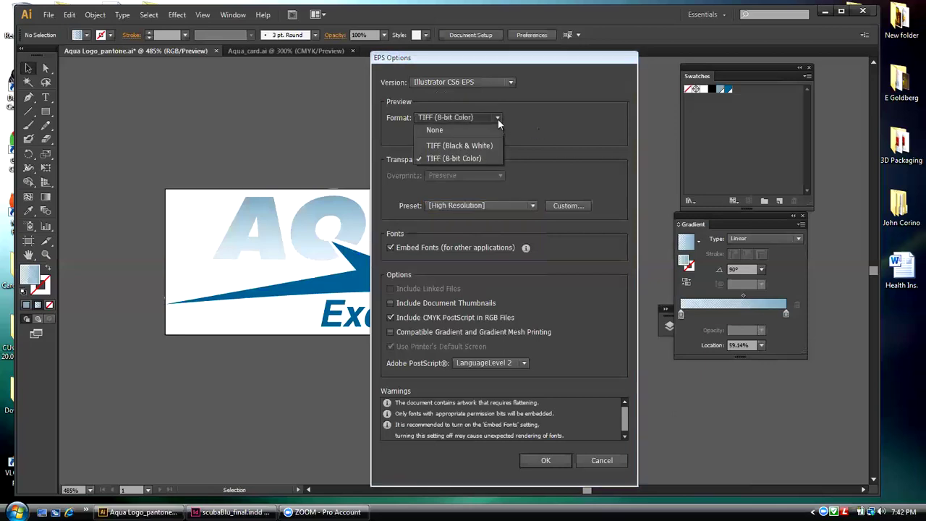
pyautogui.click(452, 158)
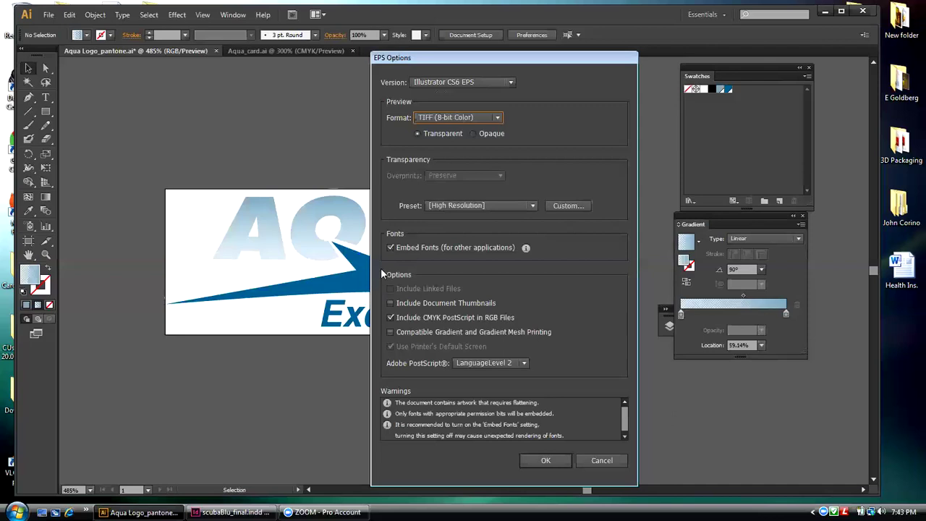
pyautogui.click(390, 248)
pyautogui.click(390, 248)
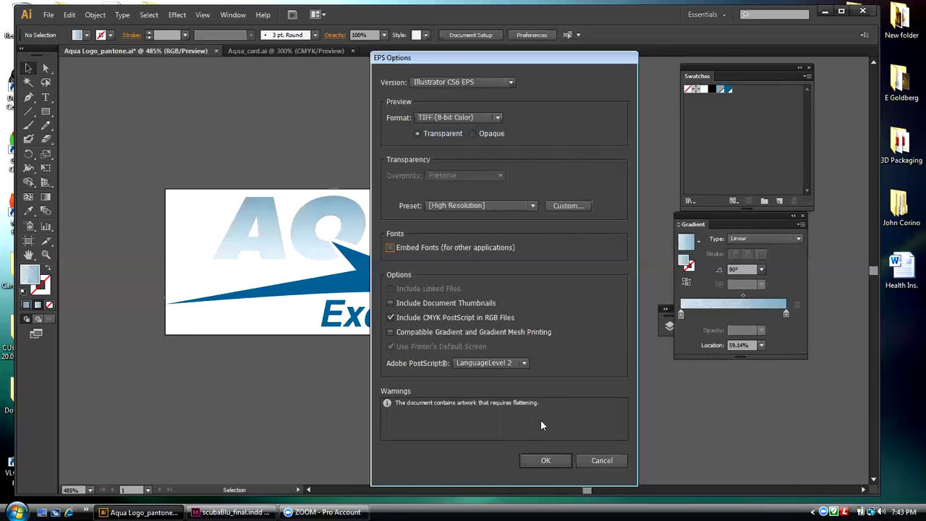
pyautogui.click(546, 460)
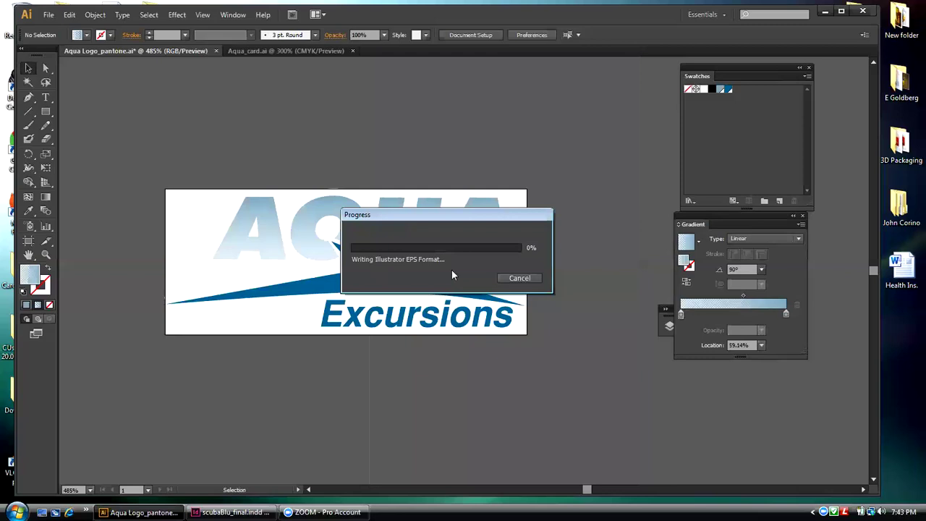
# - Check the desktop's Class Monday folder for the saved Aqua Logo_process file and close the folder
pyautogui.click(826, 11)
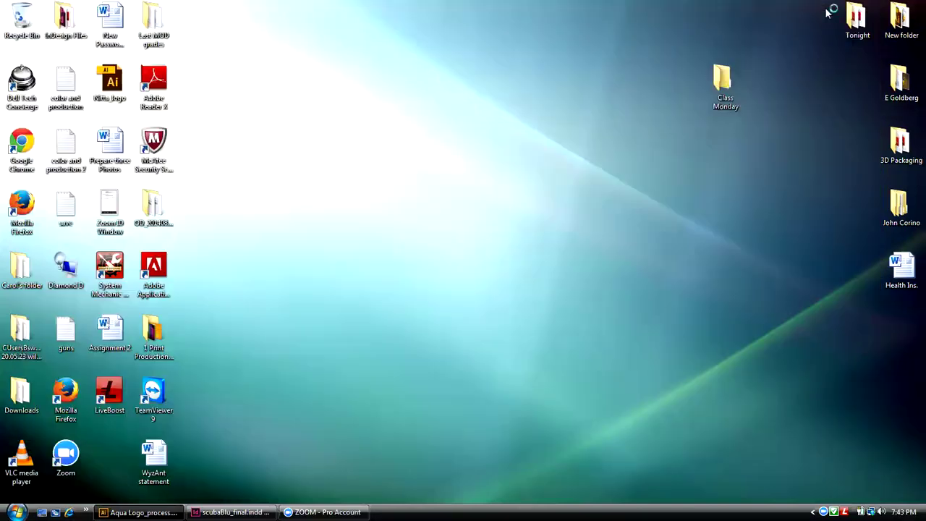
pyautogui.doubleClick(715, 79)
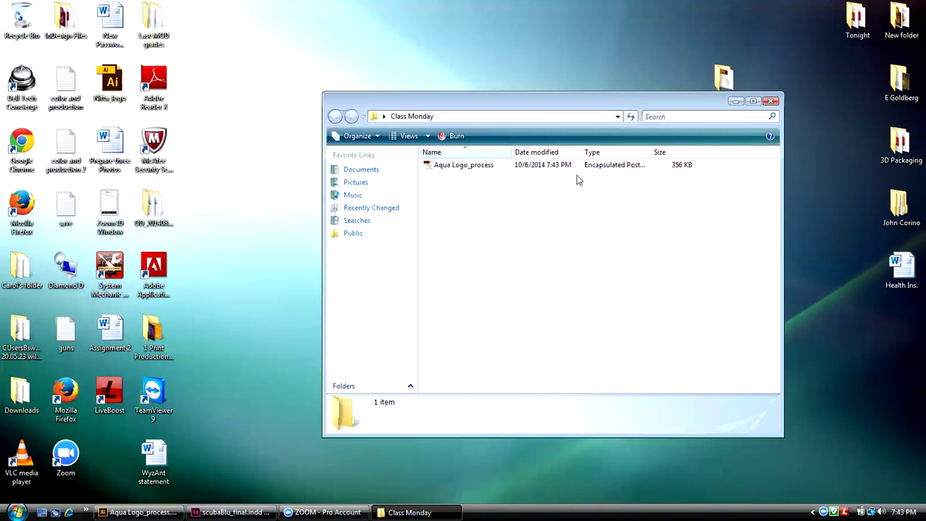
pyautogui.moveTo(583, 105); pyautogui.dragTo(697, 94)
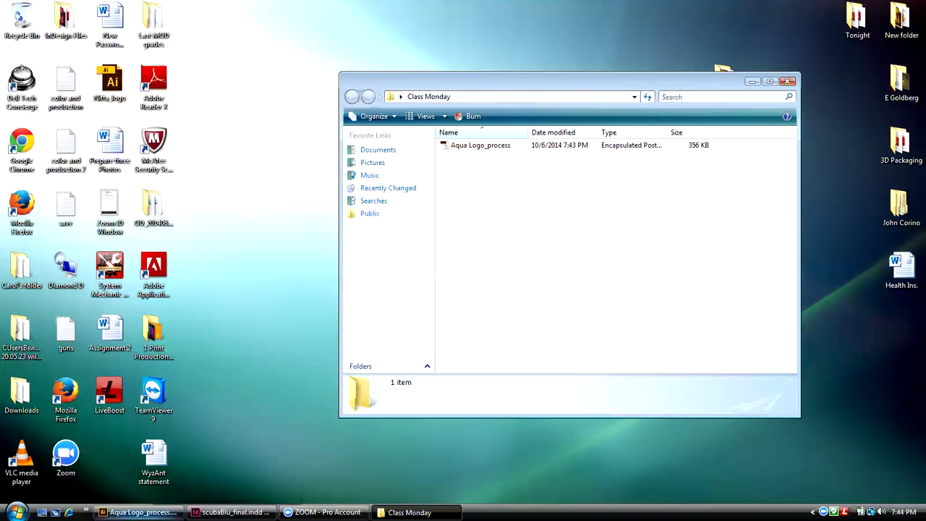
pyautogui.click(137, 512)
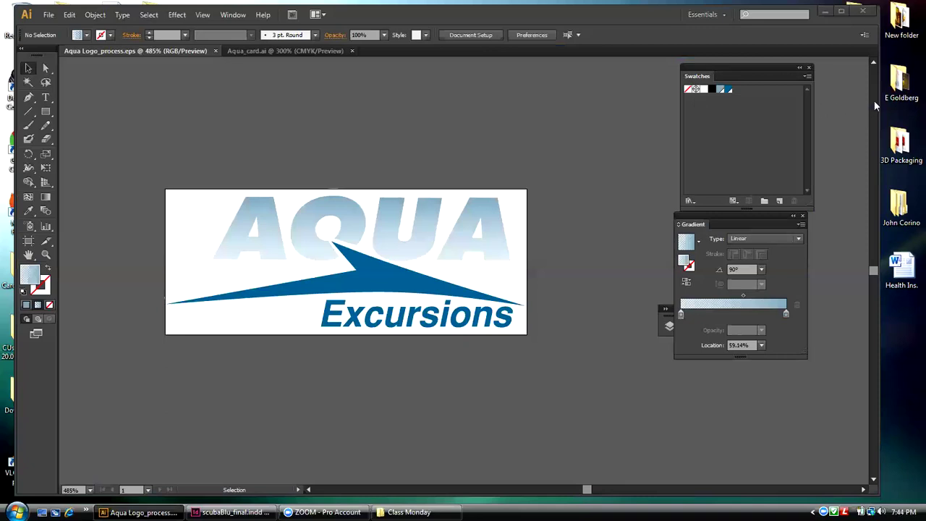
pyautogui.click(829, 13)
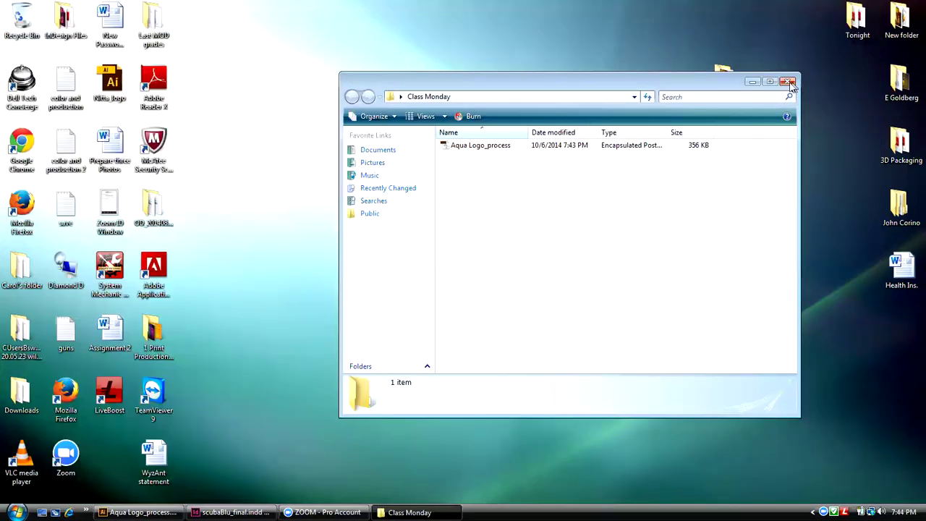
pyautogui.click(789, 83)
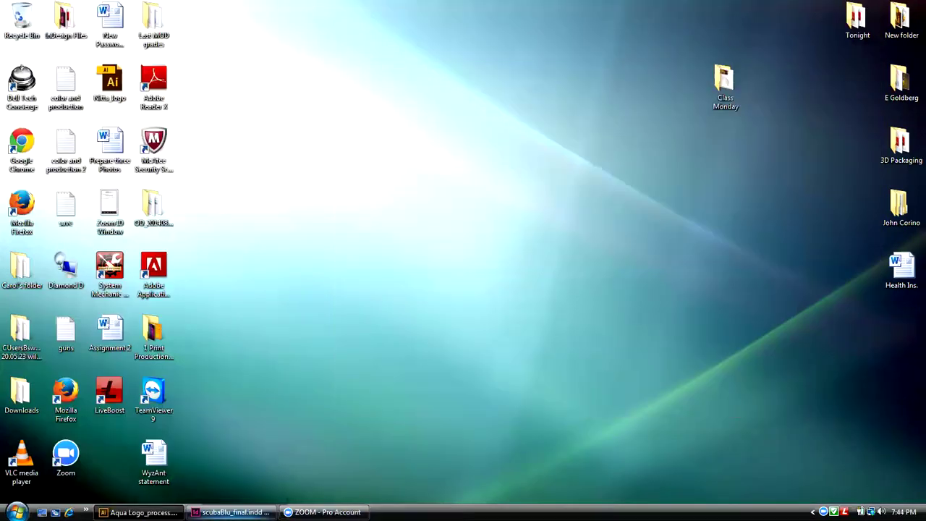
# - Switch to the scubaBlu_final.indd brochure in InDesign and close the floating Glyphs panel
pyautogui.click(232, 511)
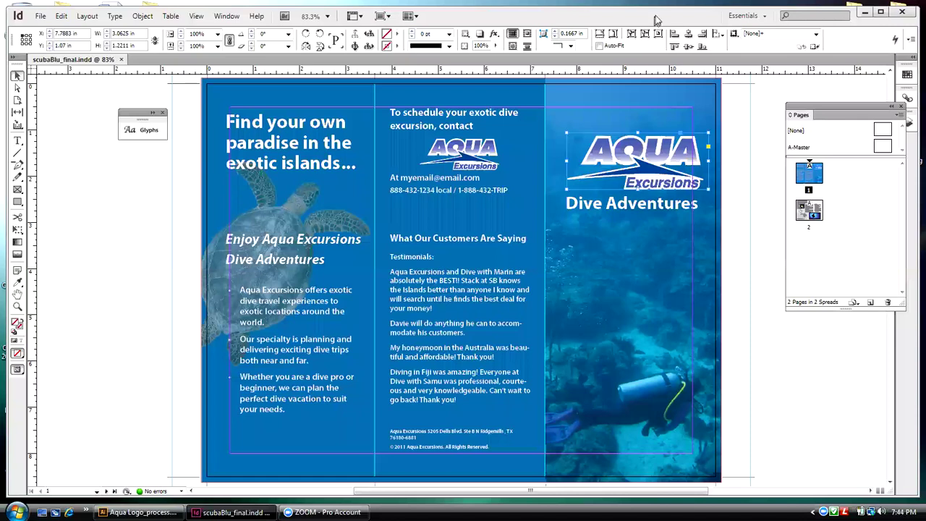
pyautogui.moveTo(653, 17); pyautogui.dragTo(646, 16)
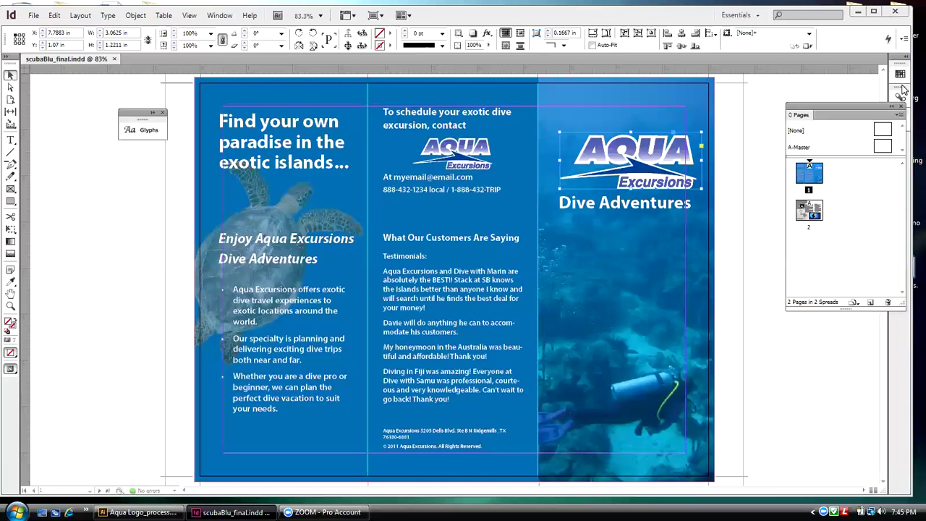
pyautogui.hotkey('ctrl', 'r')
pyautogui.click(165, 114)
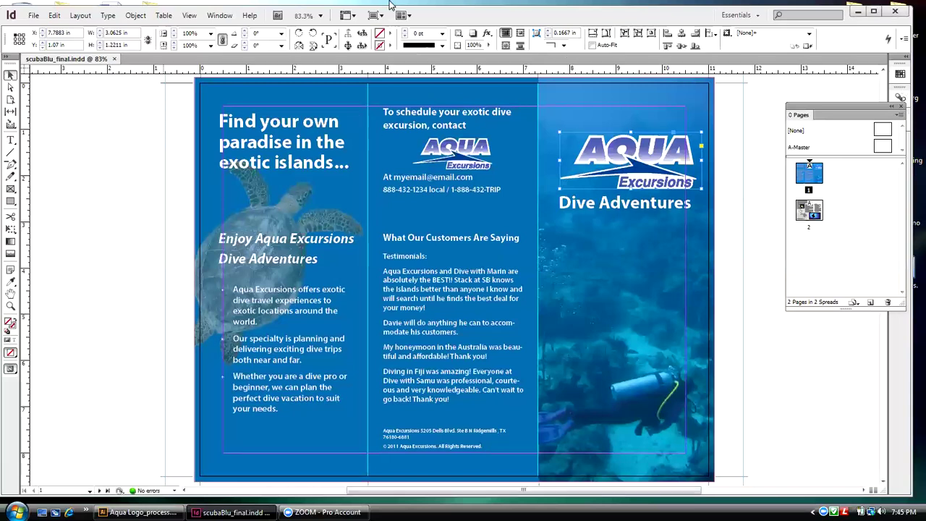
# - Zoom the brochure out to 75% and bring the whole first page with its fold marks into view
pyautogui.click(189, 15)
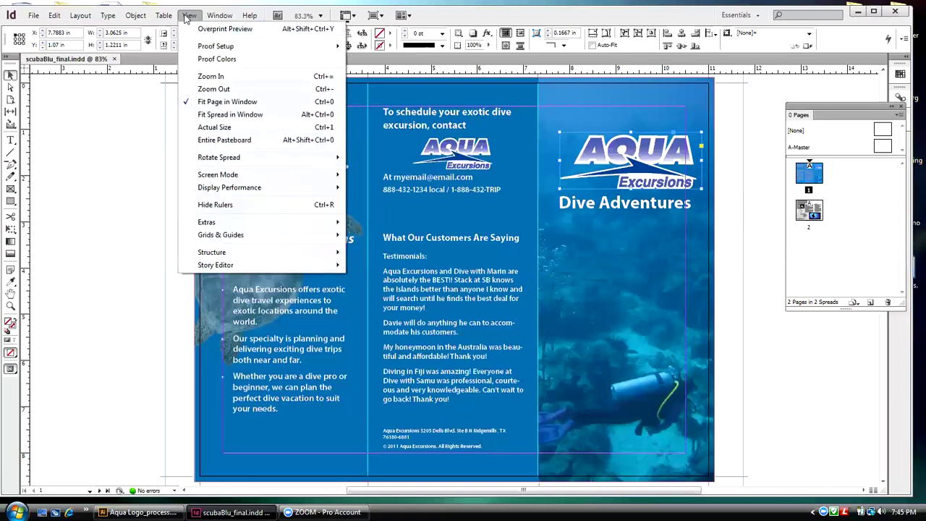
pyautogui.click(212, 88)
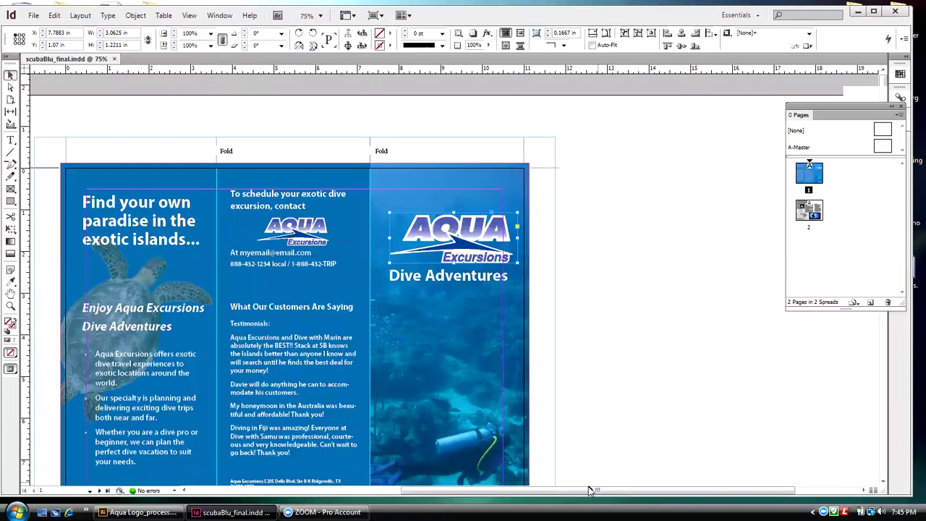
pyautogui.hscroll(-3, 589, 486)
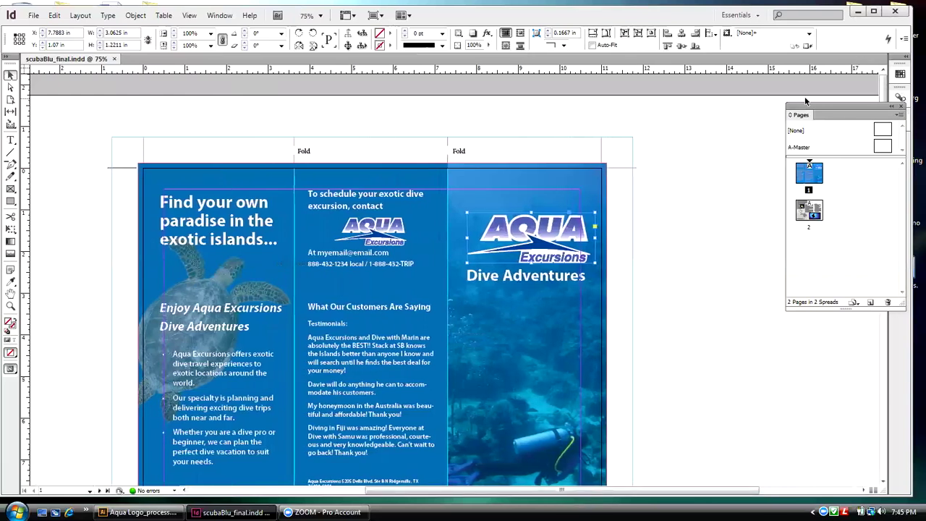
pyautogui.moveTo(805, 106); pyautogui.dragTo(694, 106)
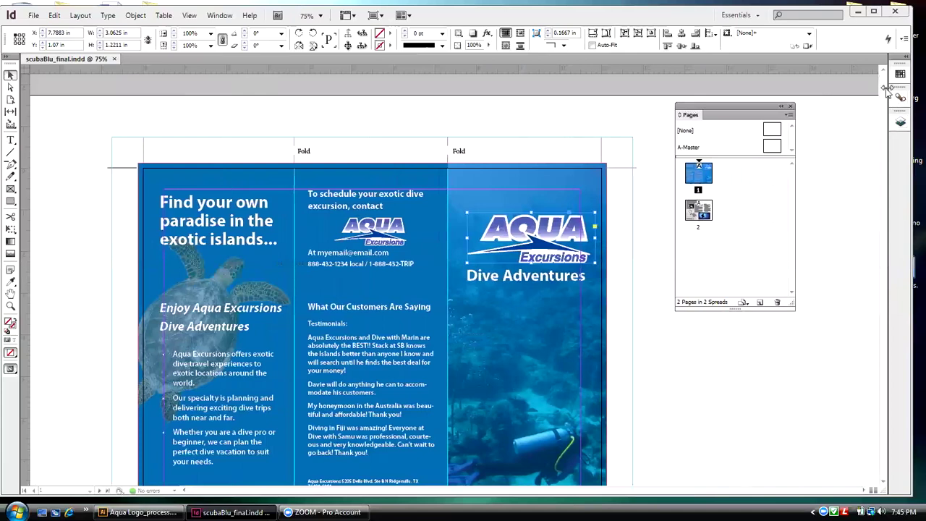
pyautogui.scroll(-5, 885, 110)
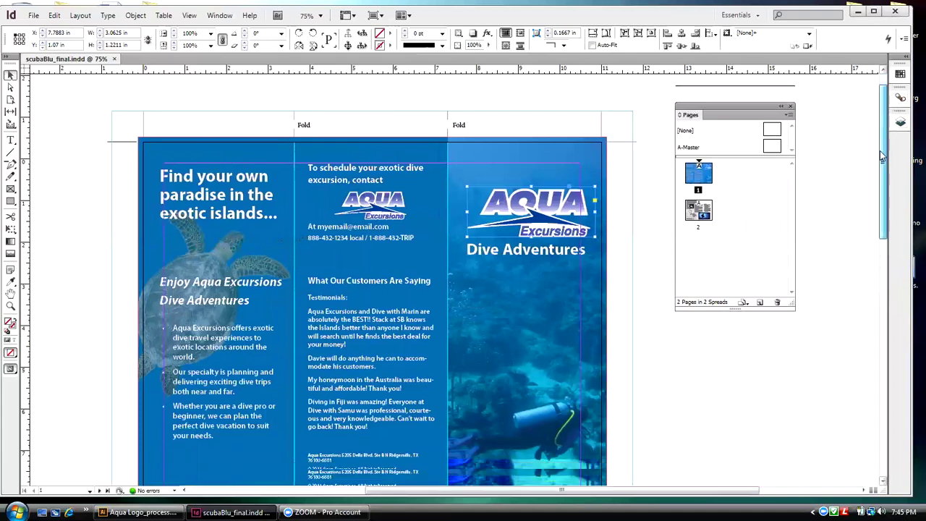
pyautogui.scroll(4, 888, 114)
pyautogui.scroll(-2, 888, 116)
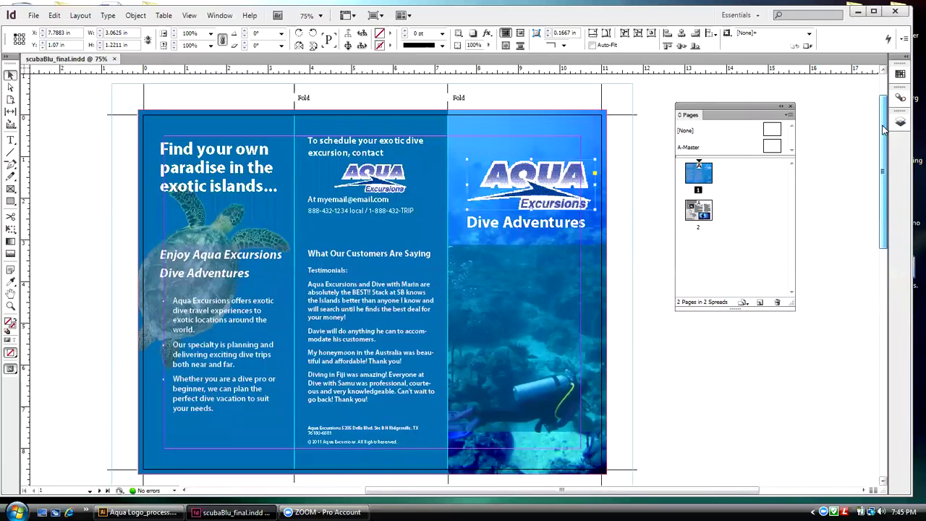
pyautogui.moveTo(470, 494); pyautogui.dragTo(458, 494)
# - Move the Pages panel clear of the brochure and display page 2
pyautogui.moveTo(723, 118); pyautogui.dragTo(755, 107)
pyautogui.hotkey('ctrl', 'r')
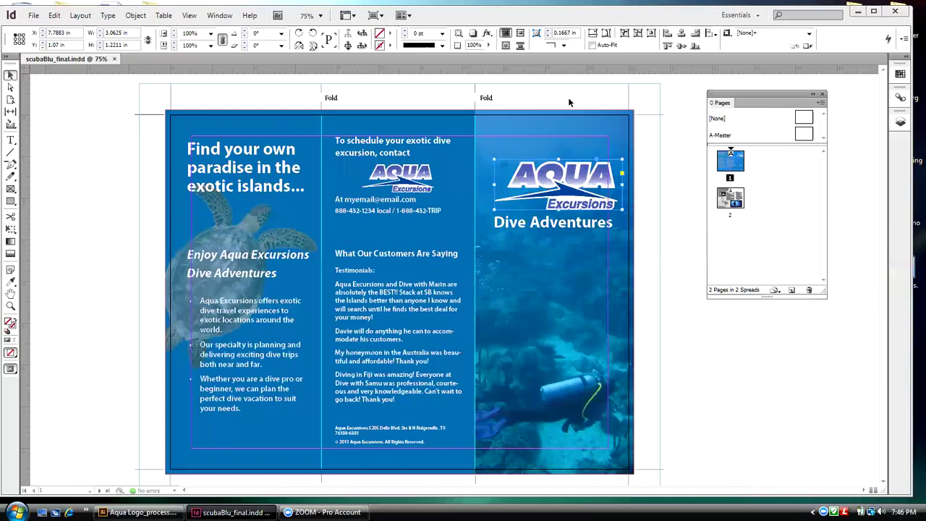
pyautogui.click(735, 201)
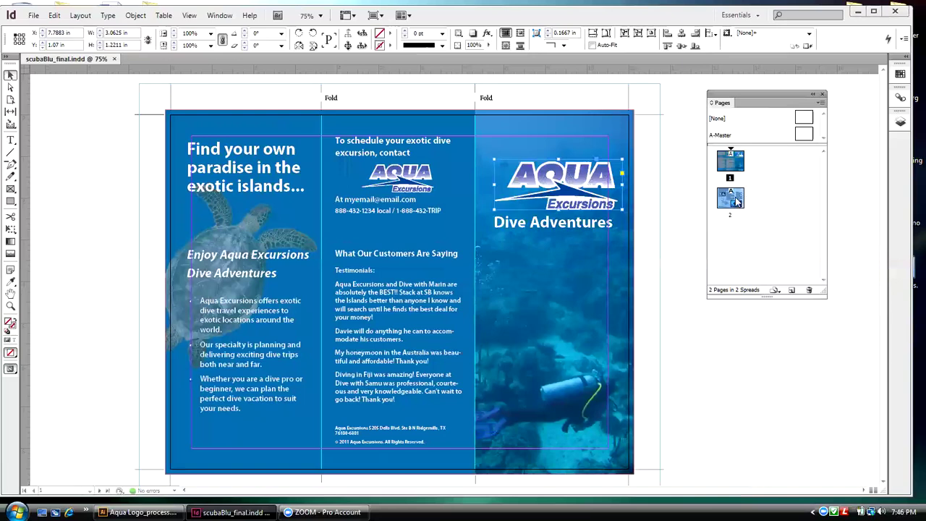
pyautogui.doubleClick(735, 201)
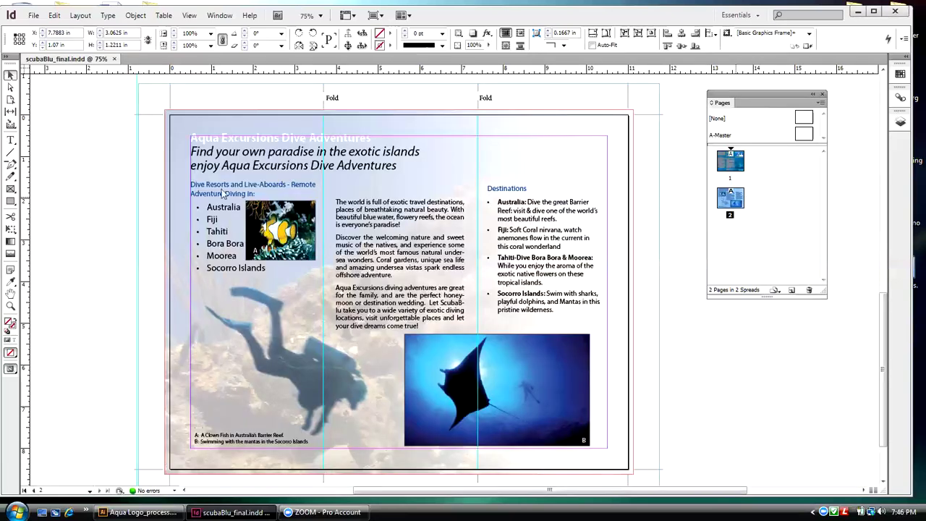
# - Examine the brochure's inside page and compare it with the outside page, finishing on page 1
pyautogui.click(190, 121)
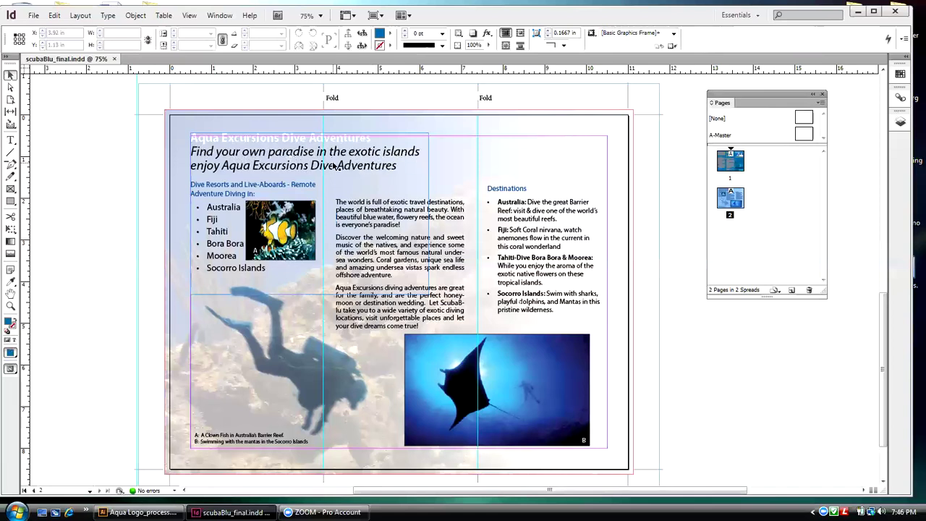
pyautogui.click(372, 205)
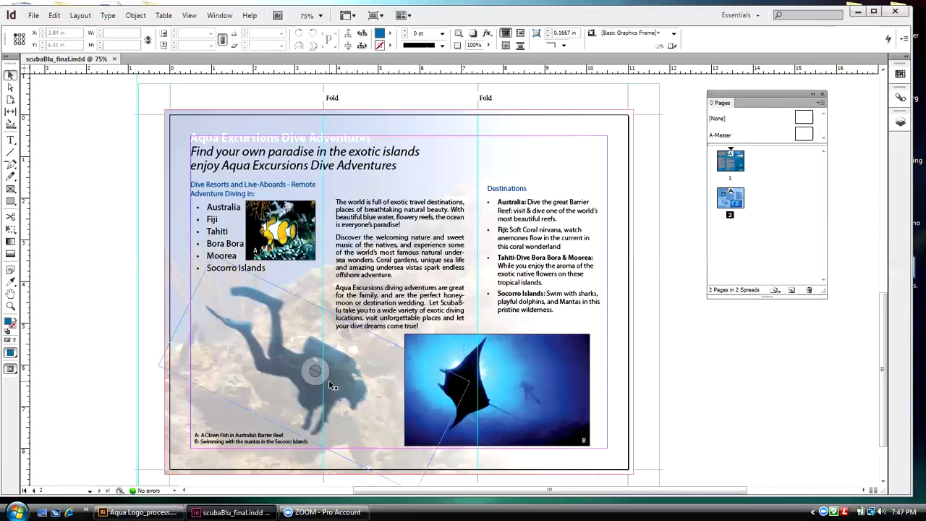
pyautogui.doubleClick(737, 162)
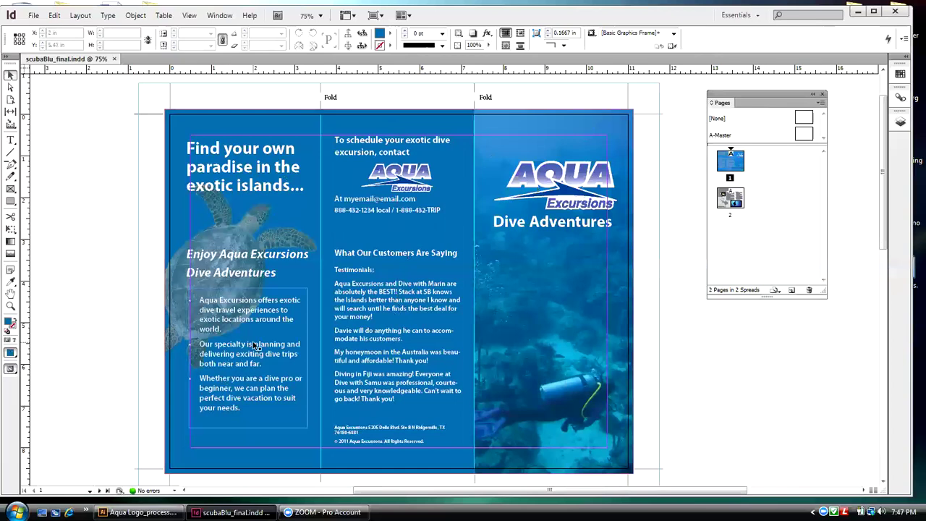
pyautogui.doubleClick(726, 203)
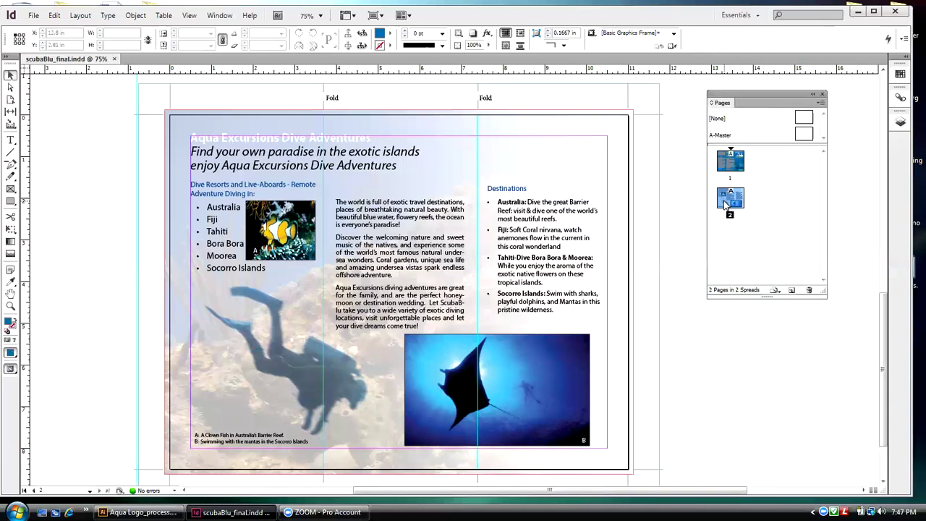
pyautogui.doubleClick(729, 162)
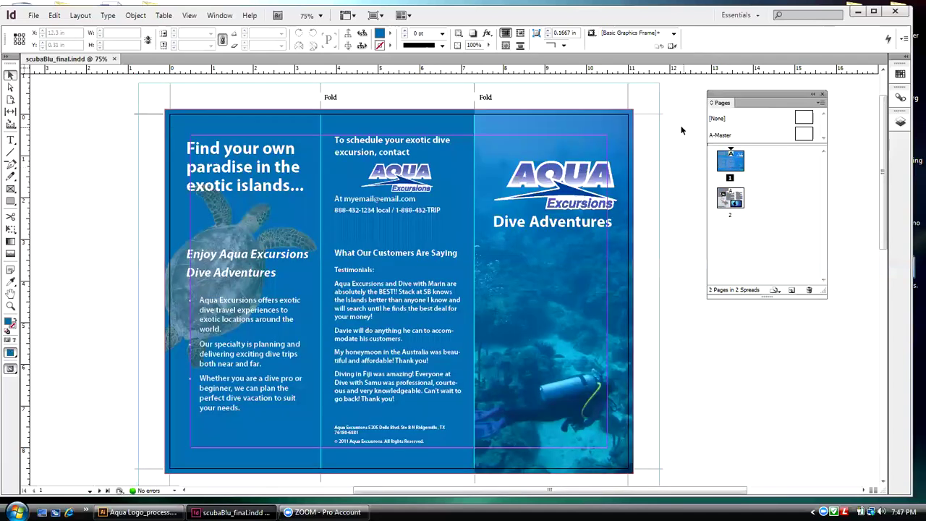
# - Move the Pages panel slightly away from the brochure and open template_document from the Scuba Blu Resources folder
pyautogui.moveTo(730, 97); pyautogui.dragTo(742, 92)
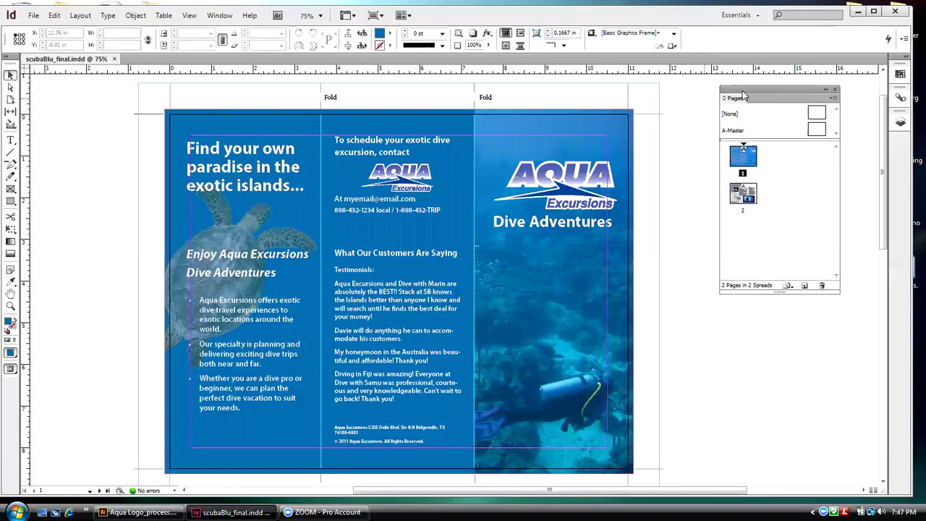
pyautogui.hotkey('ctrl', 'n')
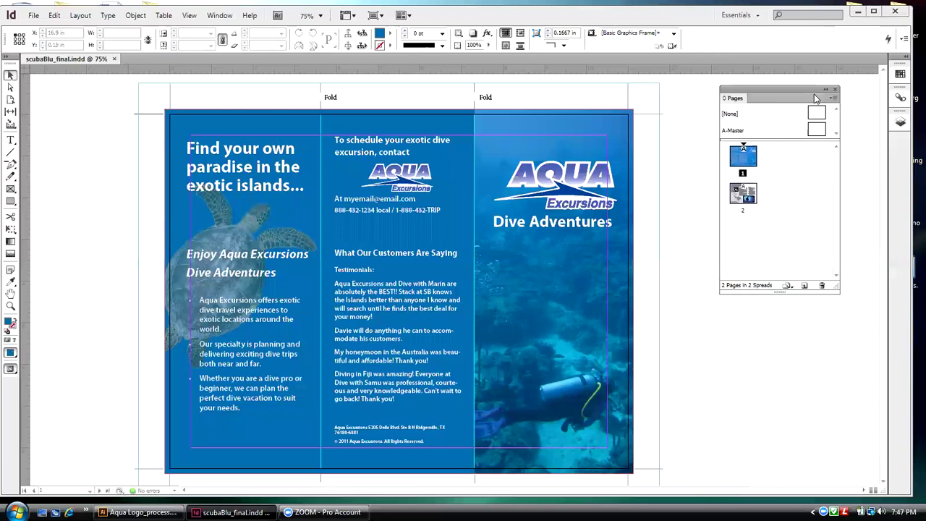
pyautogui.moveTo(781, 87); pyautogui.dragTo(780, 84)
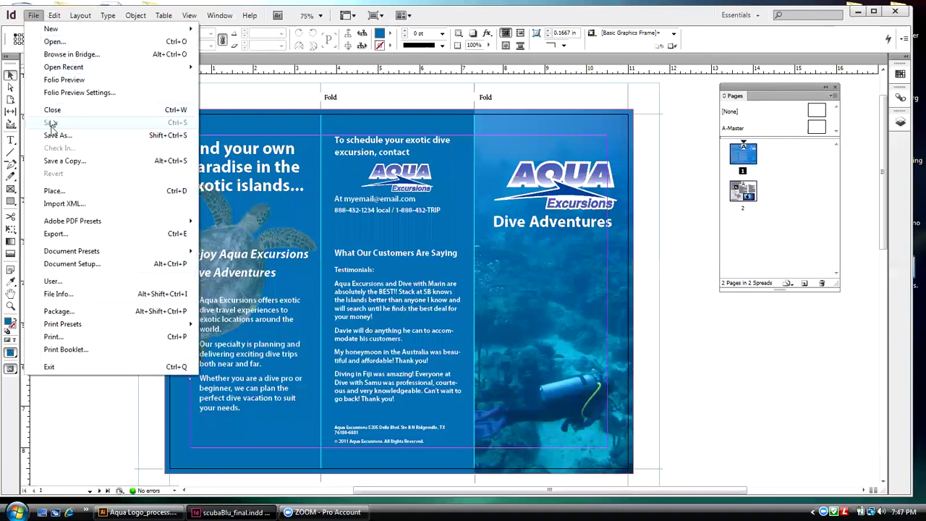
pyautogui.click(55, 42)
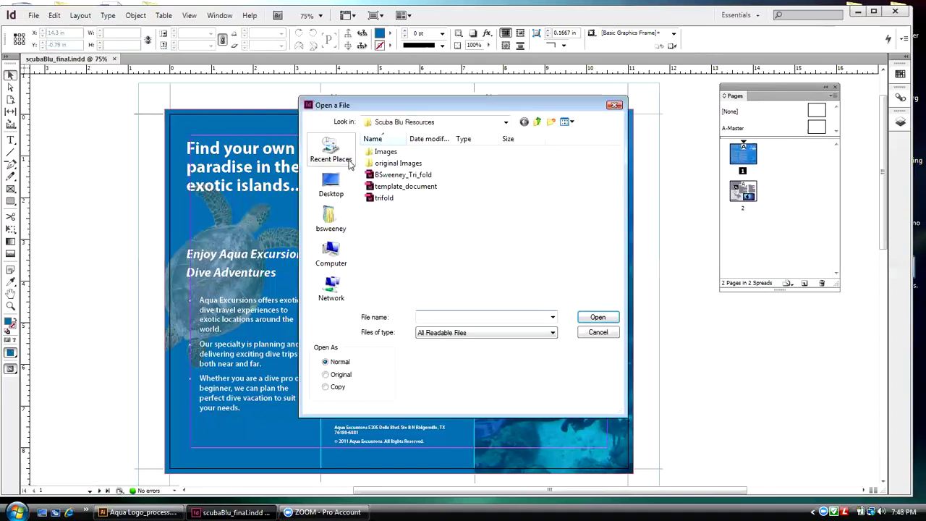
pyautogui.click(394, 187)
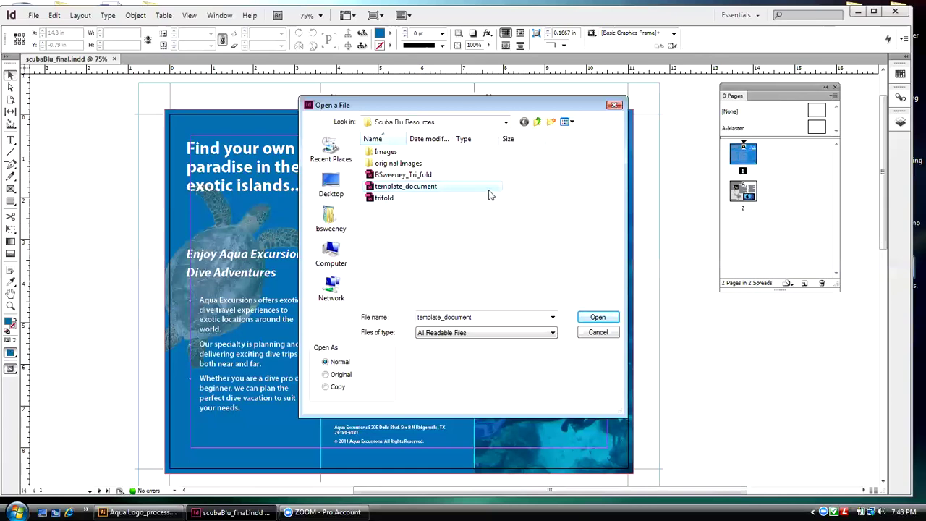
pyautogui.click(599, 321)
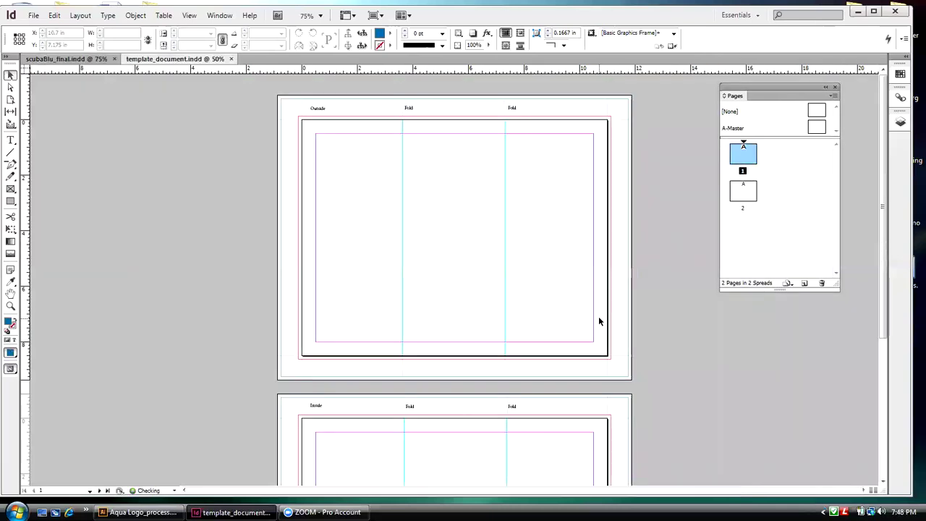
# - Compare the blank template's folds and guides with pages 1 and 2 of scubaBlu_final.indd, ending back on template_document.indd
pyautogui.moveTo(744, 86); pyautogui.dragTo(726, 91)
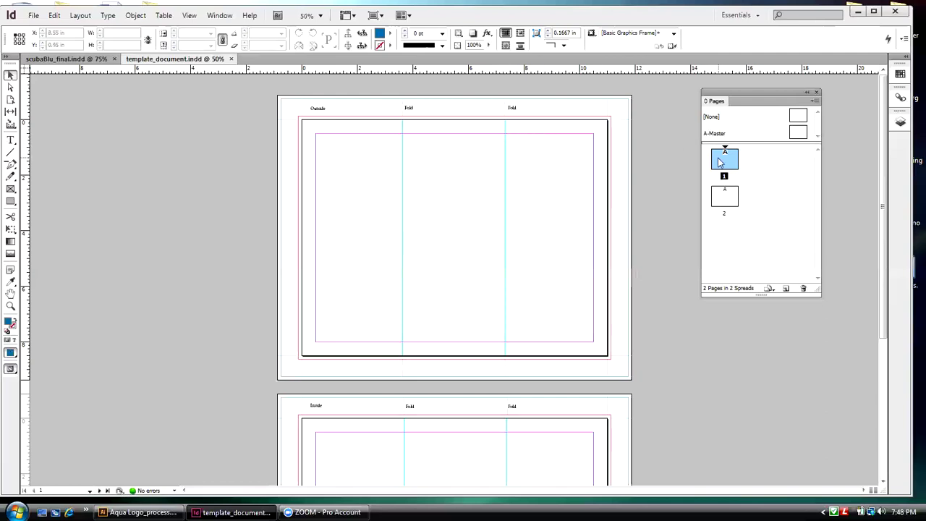
pyautogui.moveTo(724, 158)
pyautogui.mouseDown()
pyautogui.moveTo(725, 219)
pyautogui.moveTo(724, 168)
pyautogui.mouseUp()
pyautogui.click(71, 60)
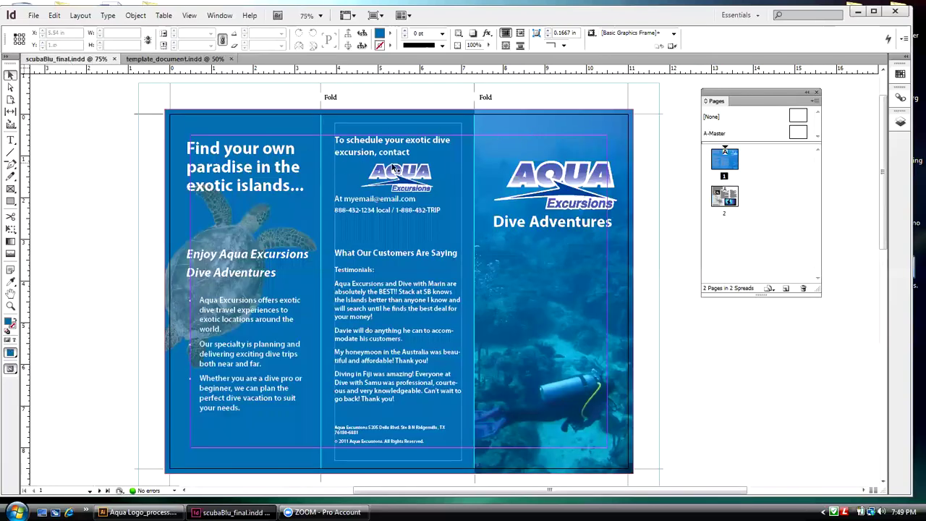
pyautogui.doubleClick(725, 196)
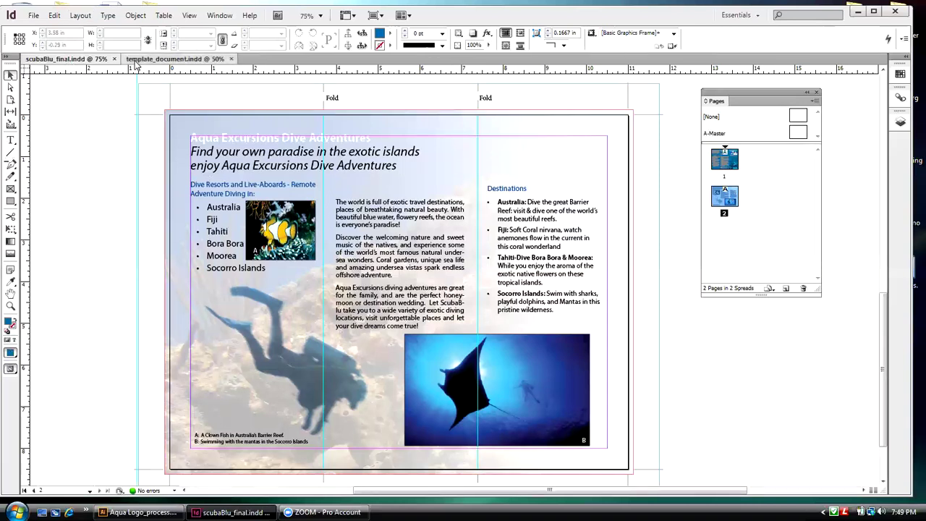
pyautogui.click(136, 63)
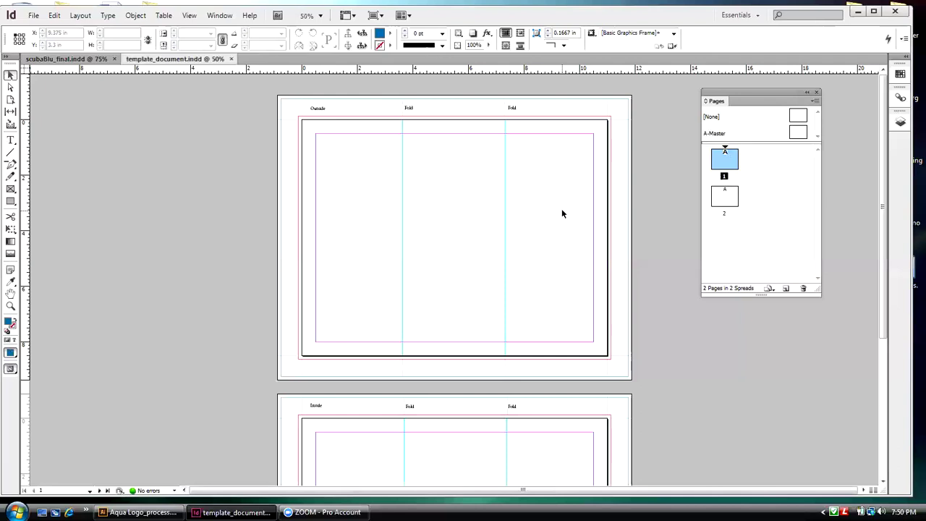
# - Start a new print document based on the 4 pager preset, with 2 pages and facing pages turned off
pyautogui.click(33, 16)
pyautogui.moveTo(174, 29)
pyautogui.click(258, 32)
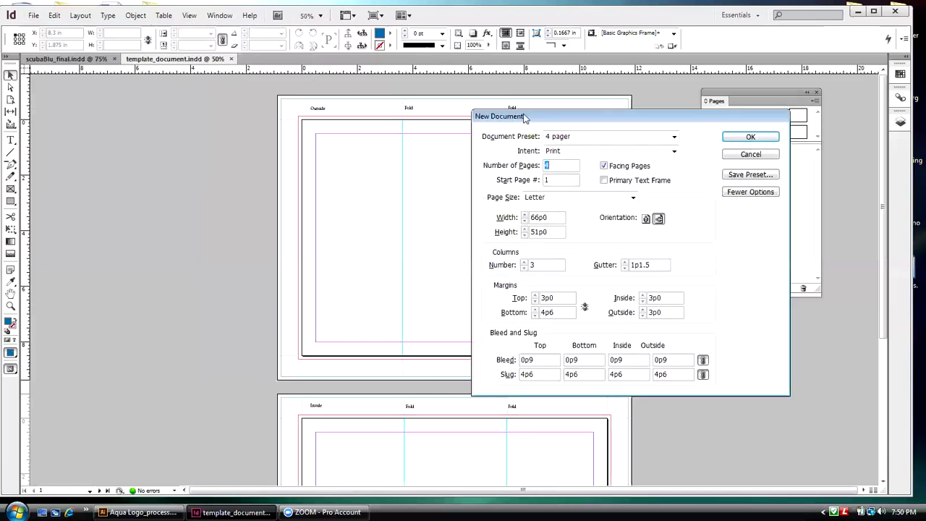
pyautogui.moveTo(524, 118); pyautogui.dragTo(271, 115)
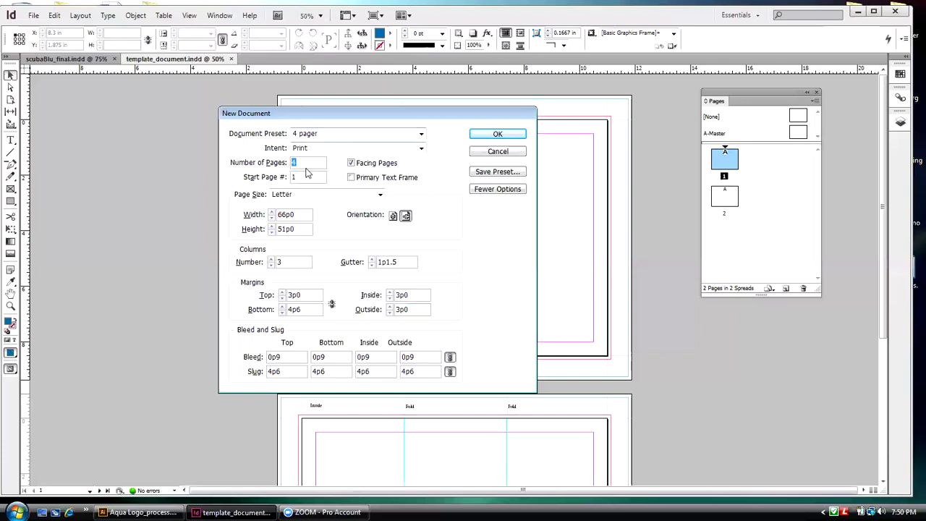
pyautogui.click(421, 134)
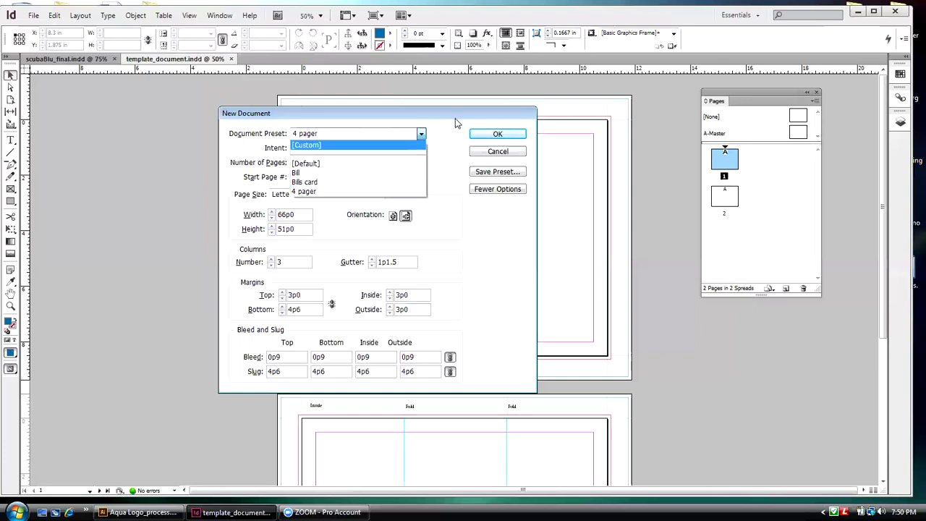
pyautogui.click(455, 135)
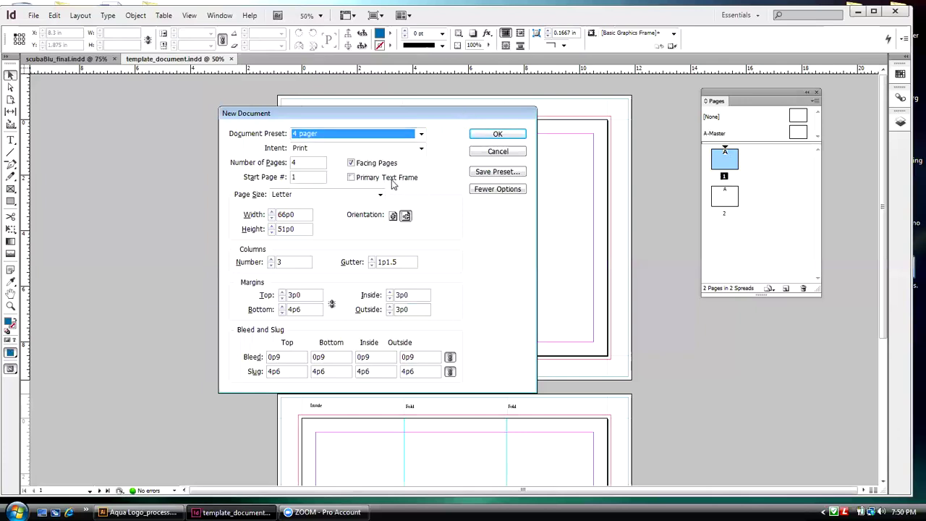
pyautogui.doubleClick(294, 163)
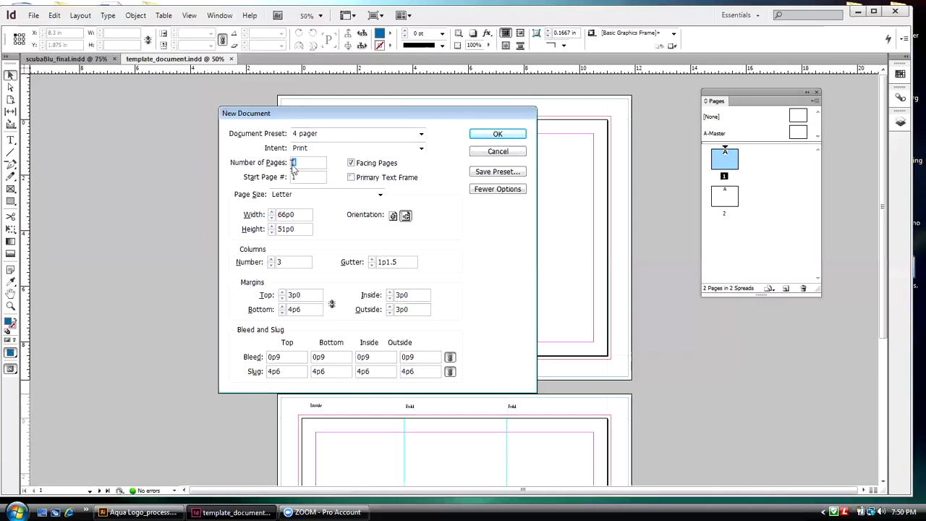
pyautogui.write('2')
pyautogui.click(351, 164)
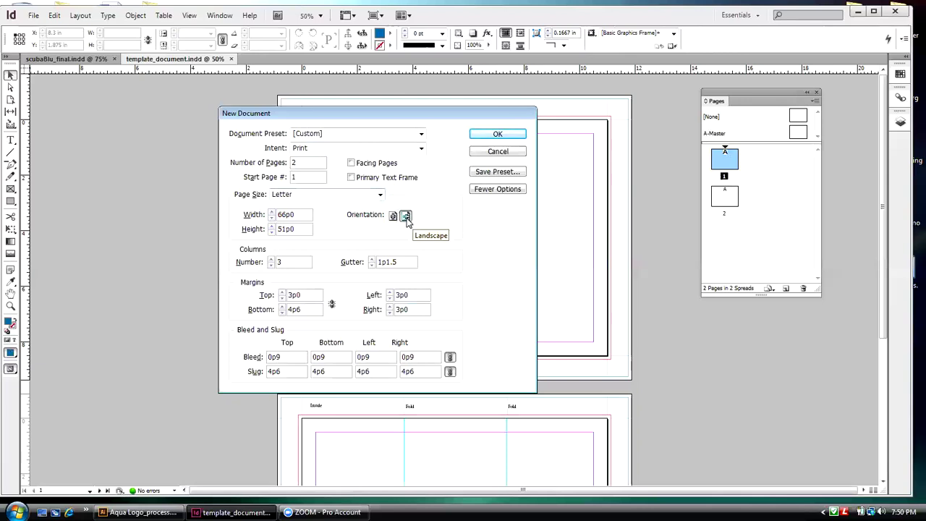
# - Set one column and linked 0.5 in margins, switch the measurements to inches, and create the landscape Letter document
pyautogui.doubleClick(280, 262)
pyautogui.write('1')
pyautogui.click(292, 295)
pyautogui.click(332, 305)
pyautogui.hotkey('ctrl', 'alt', 'shift', 'u')
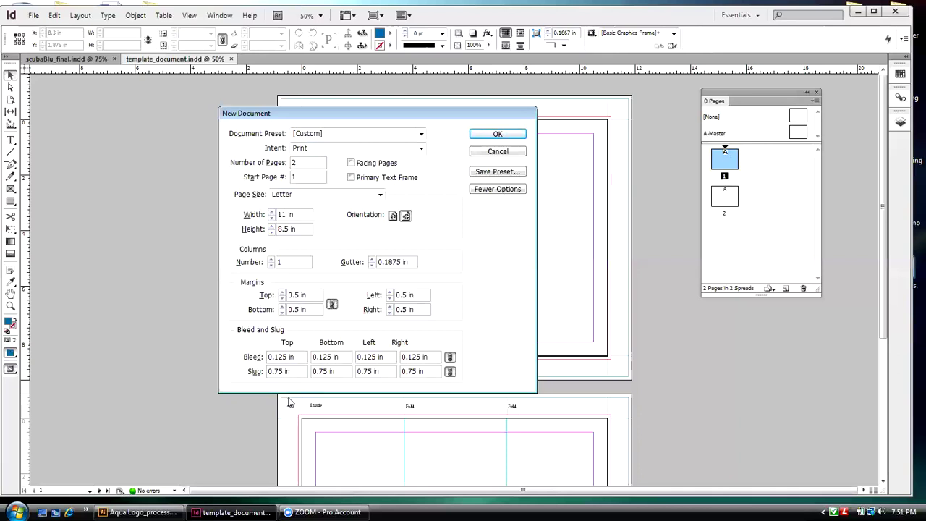
pyautogui.click(484, 137)
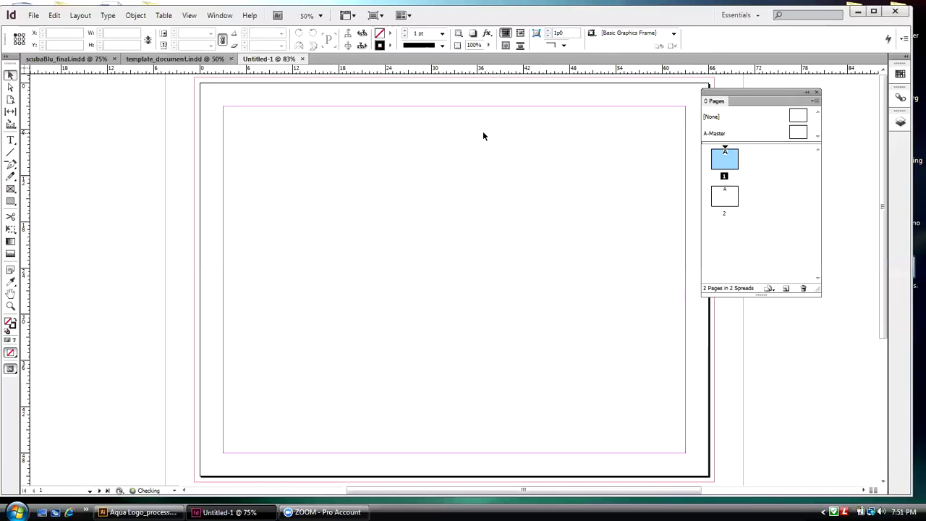
# - Move the Pages panel off the new page, zoom out to 75% to review its bleed and slug, and close the untitled document
pyautogui.moveTo(728, 104); pyautogui.dragTo(774, 105)
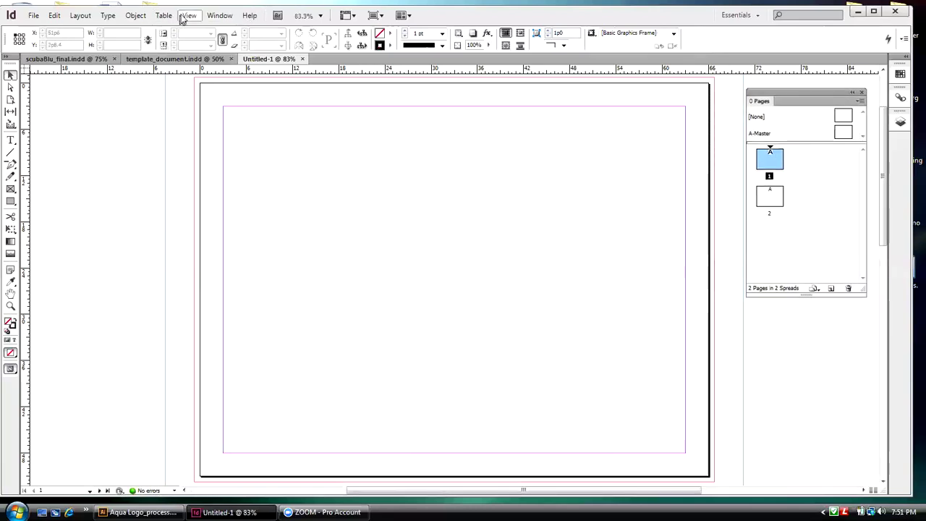
pyautogui.click(189, 15)
pyautogui.click(205, 88)
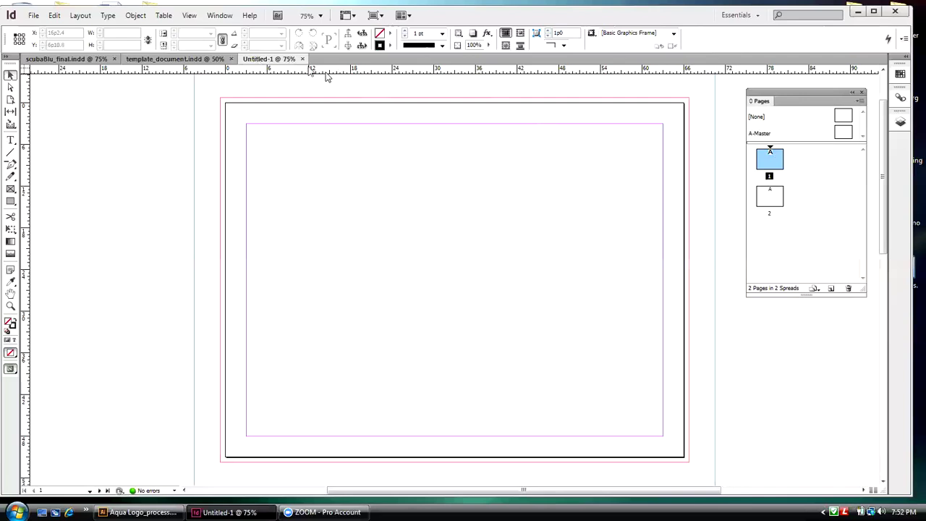
pyautogui.click(303, 59)
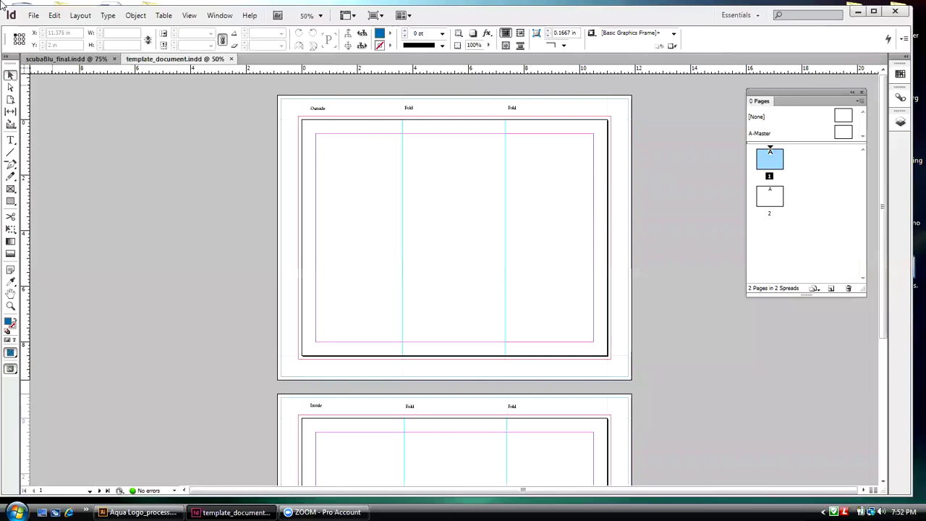
# - Return to scubaBlu_final.indd and display page 1 of the brochure
pyautogui.click(52, 60)
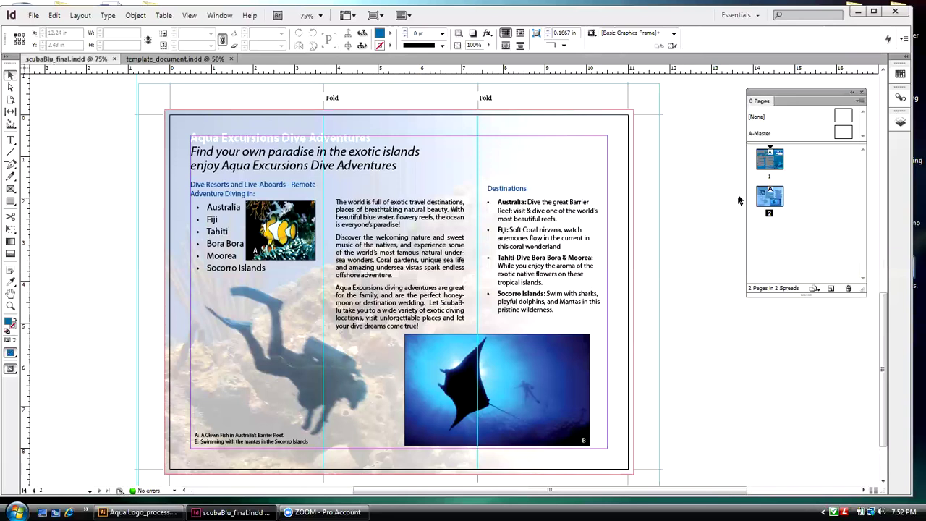
pyautogui.click(762, 171)
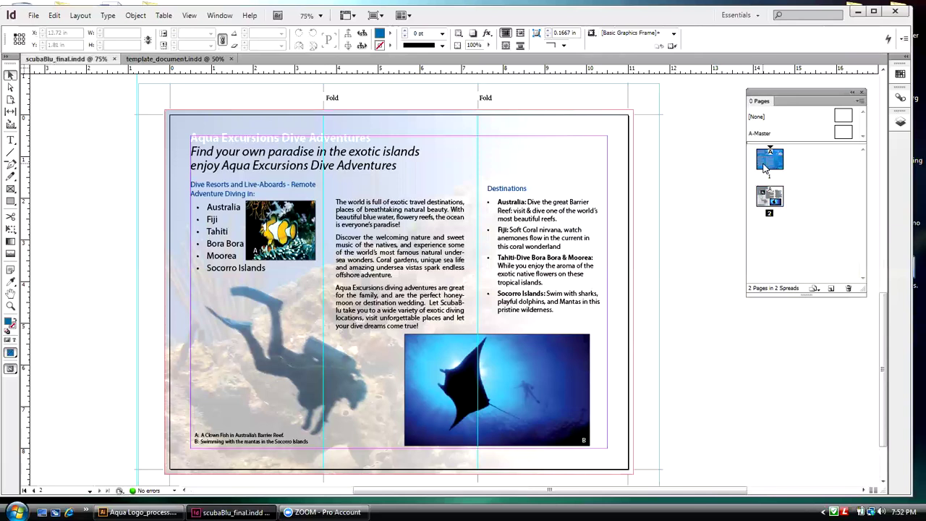
pyautogui.doubleClick(766, 168)
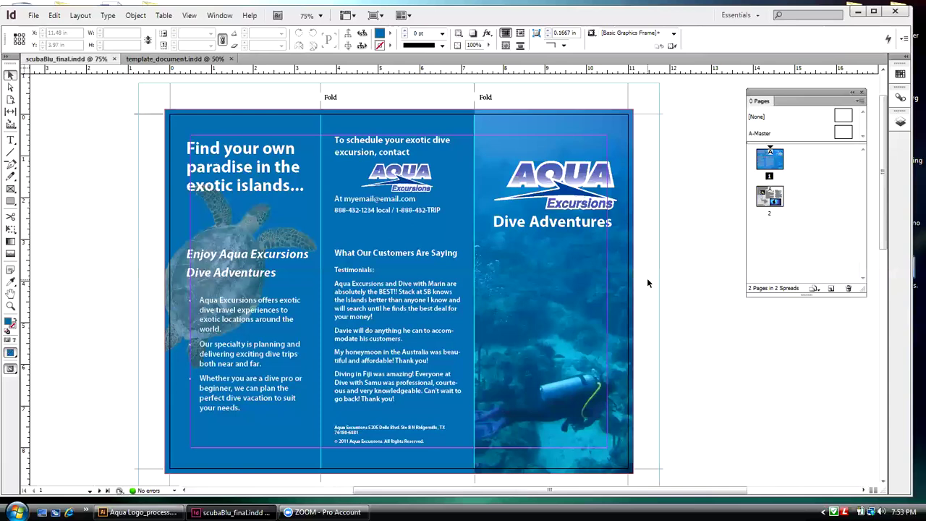
# - Minimize InDesign, check the contents of the desktop's OD_20140825M_DES105_1 folder, and close it
pyautogui.click(856, 12)
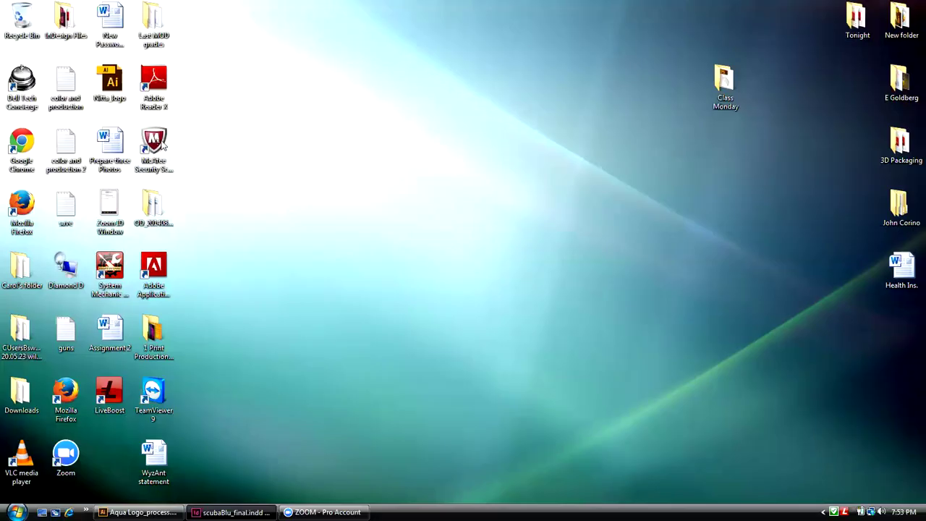
pyautogui.doubleClick(151, 208)
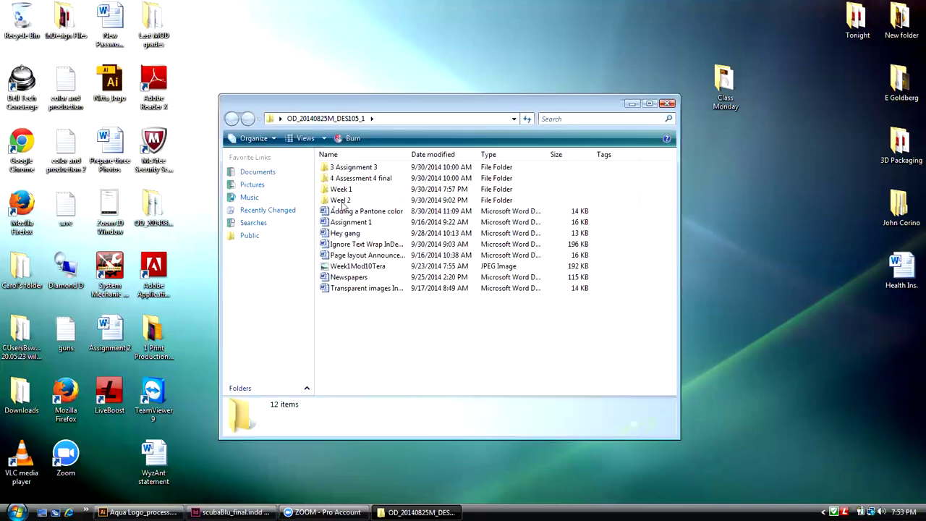
pyautogui.click(667, 103)
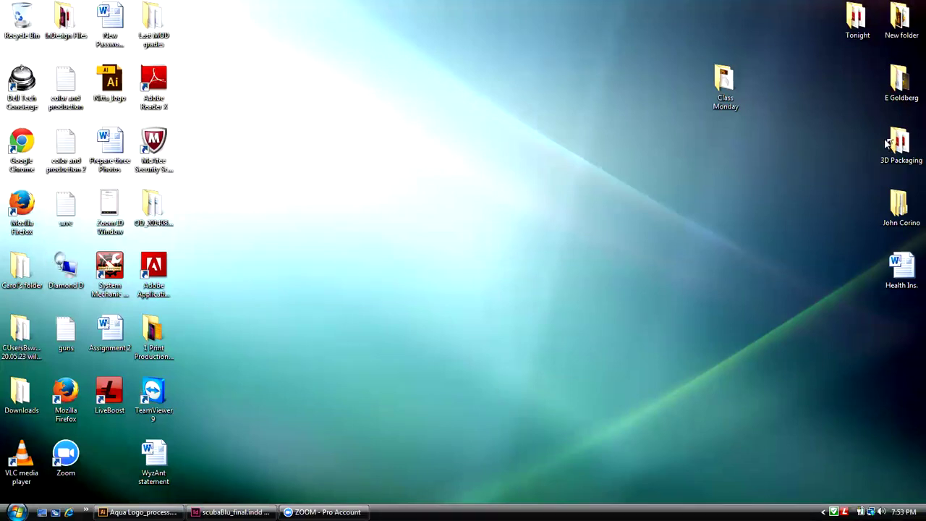
# - Browse the desktop's 1 Print Production_Color theory folder to Week 3 and open its student subfolder
pyautogui.doubleClick(152, 331)
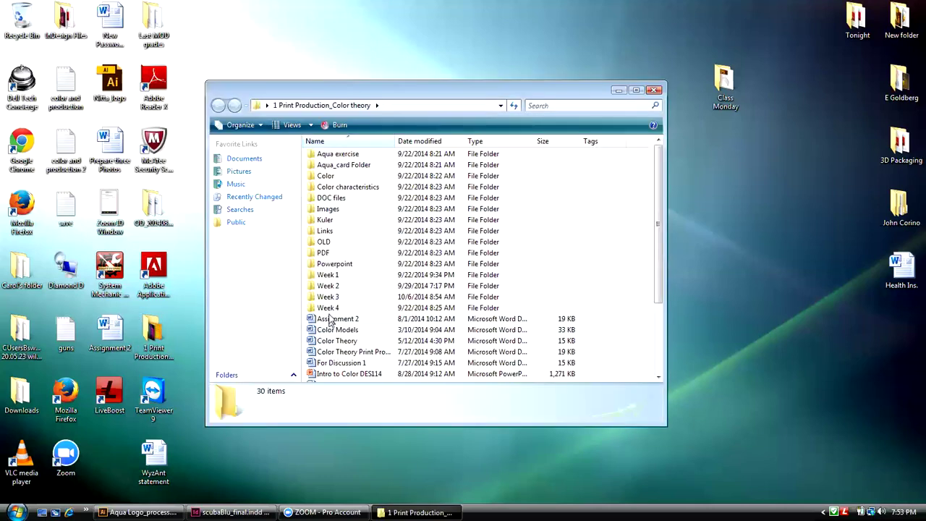
pyautogui.doubleClick(327, 298)
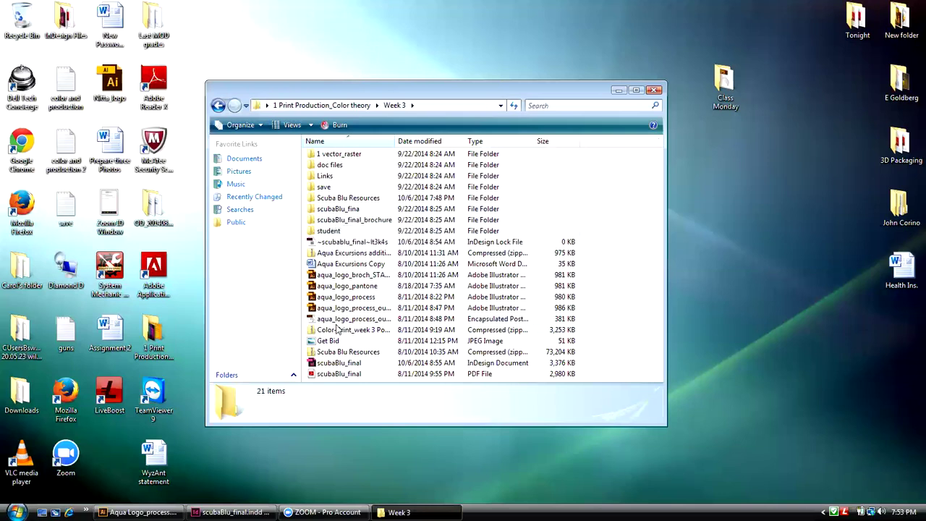
pyautogui.doubleClick(335, 231)
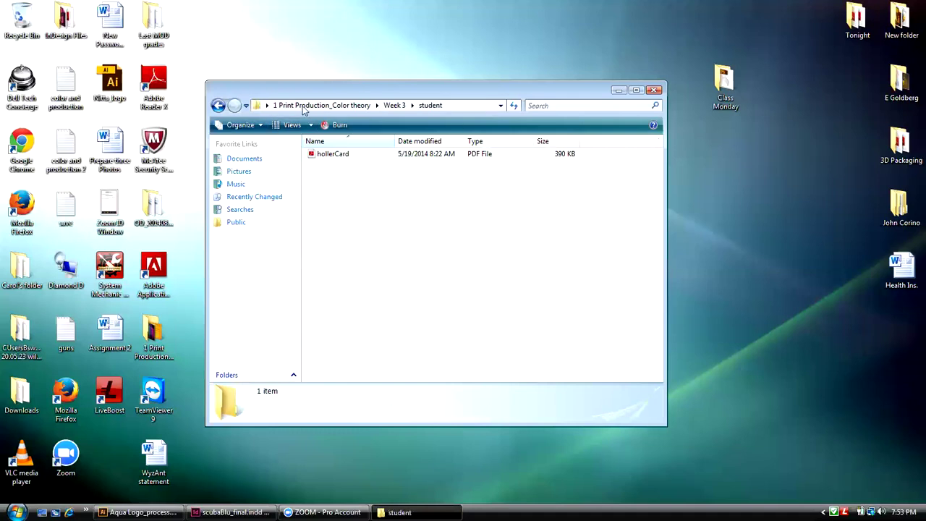
# - Open the ScubaBlu Copy Word document from Week 3's Scuba Blu Resources folder, minimize it, and close the folder window
pyautogui.click(217, 106)
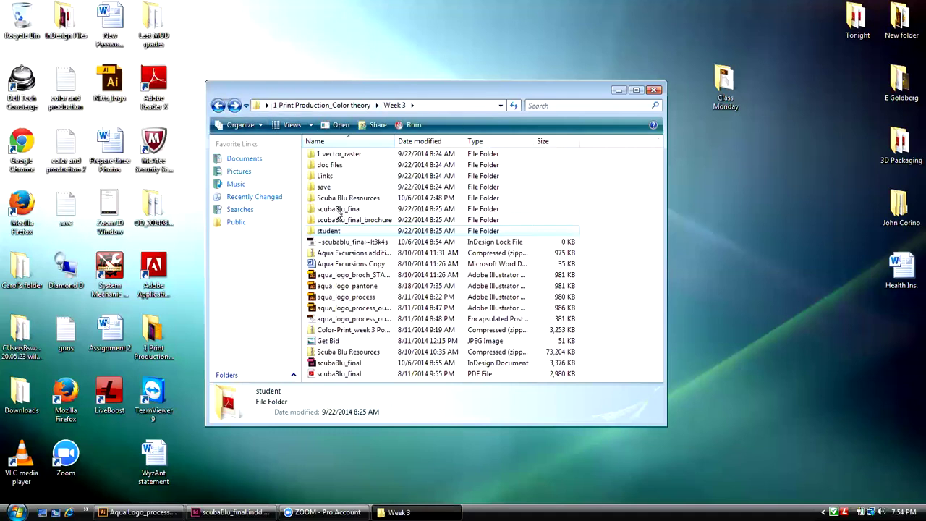
pyautogui.doubleClick(335, 199)
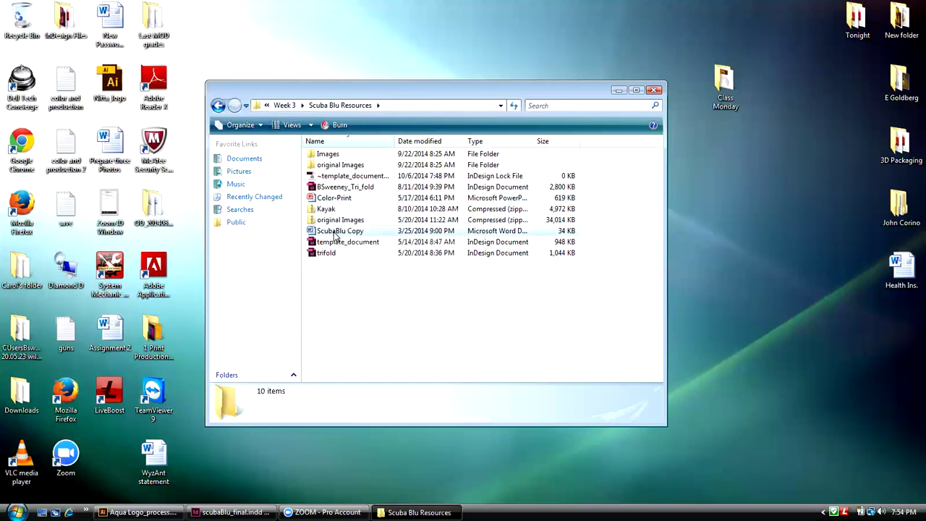
pyautogui.click(337, 232)
pyautogui.doubleClick(334, 231)
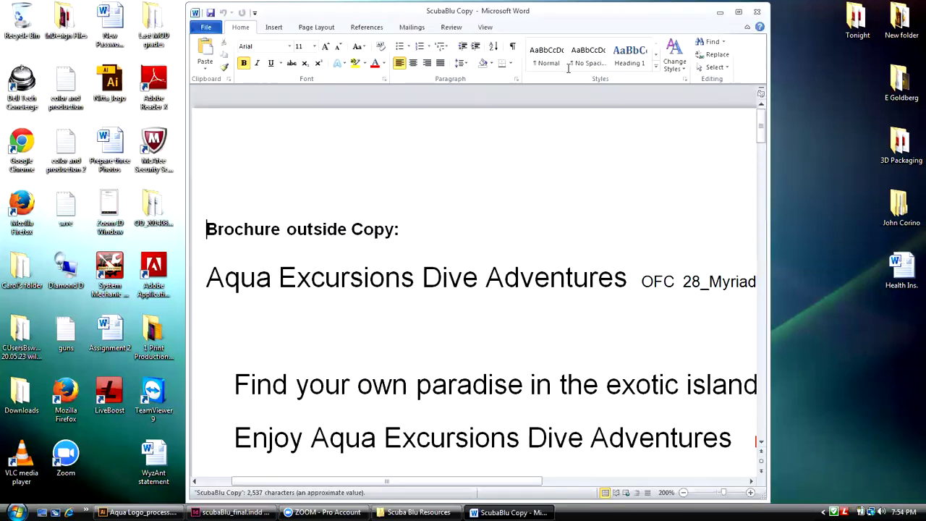
pyautogui.click(720, 12)
pyautogui.click(654, 90)
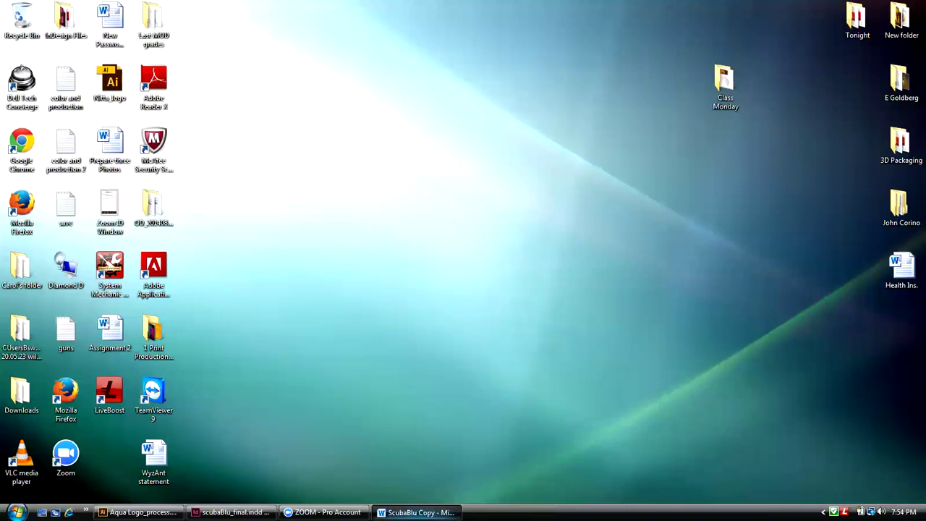
# - Restore ScubaBlu Copy in Word, fit one whole page in the window, and move the window aside
pyautogui.click(416, 512)
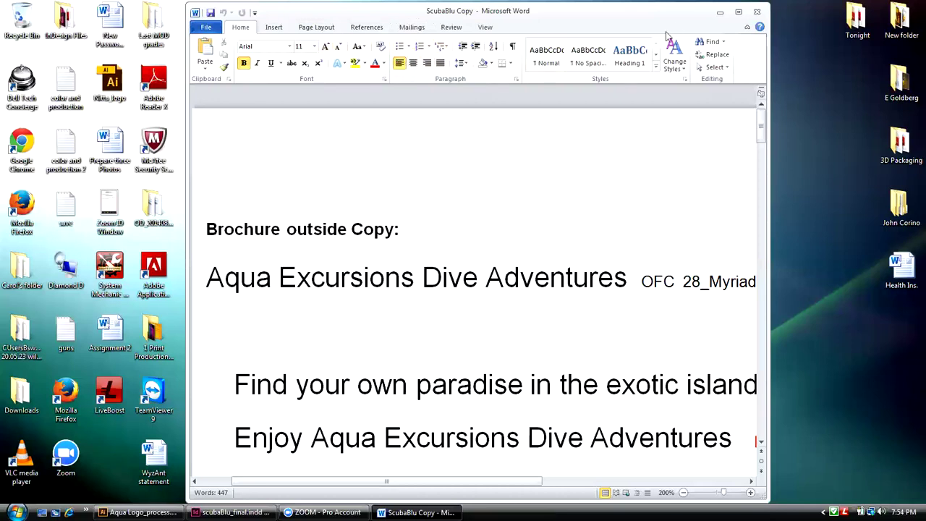
pyautogui.moveTo(674, 27); pyautogui.dragTo(698, 42)
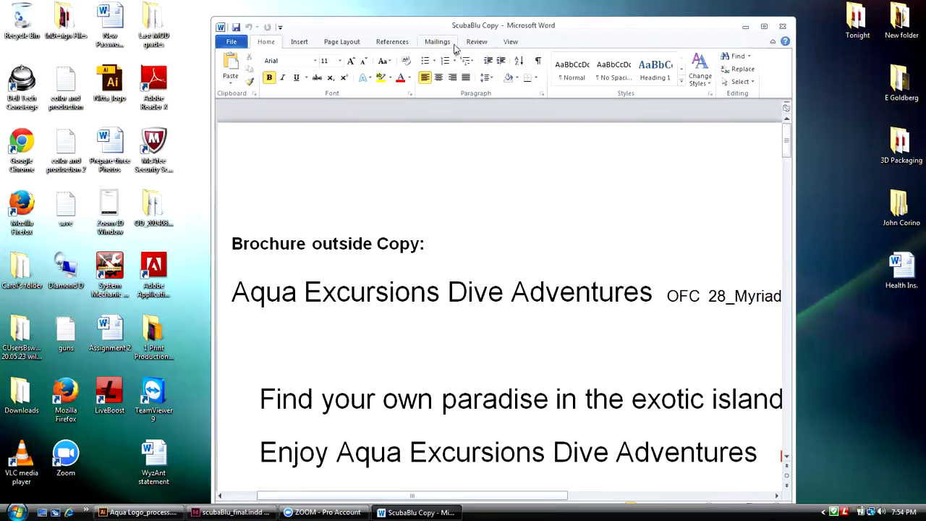
pyautogui.click(506, 43)
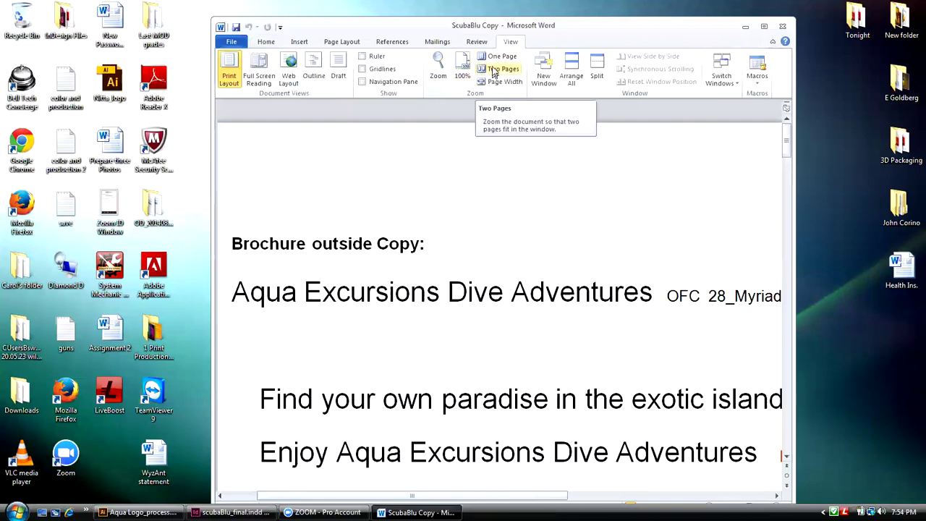
pyautogui.click(496, 58)
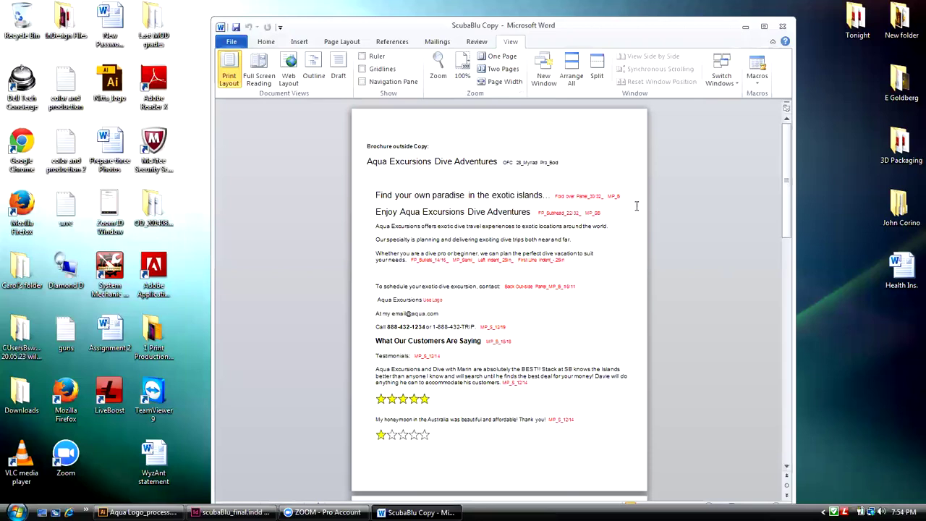
pyautogui.moveTo(785, 201); pyautogui.dragTo(787, 109)
pyautogui.moveTo(709, 31); pyautogui.dragTo(774, 19)
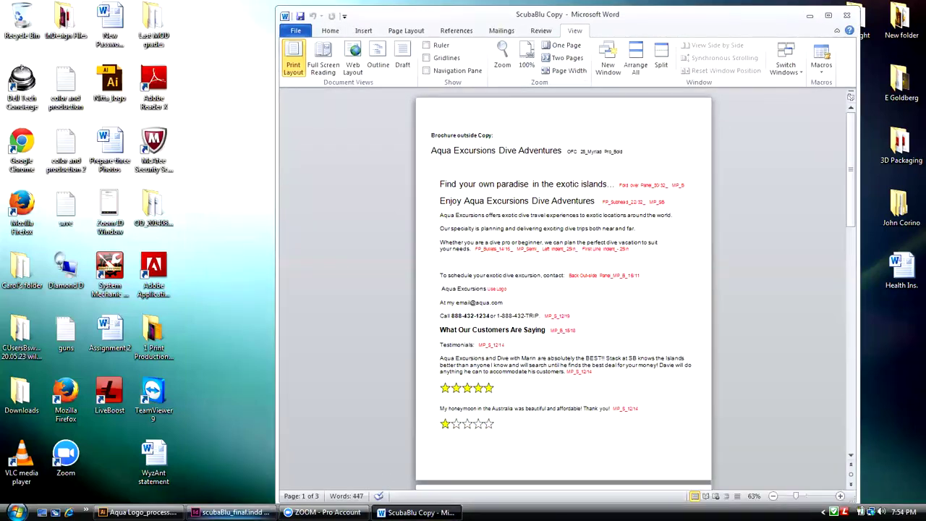
# - Switch to InDesign and compare the finished scubaBlu_final.indd brochure with template_document.indd, ending on the template
pyautogui.click(232, 512)
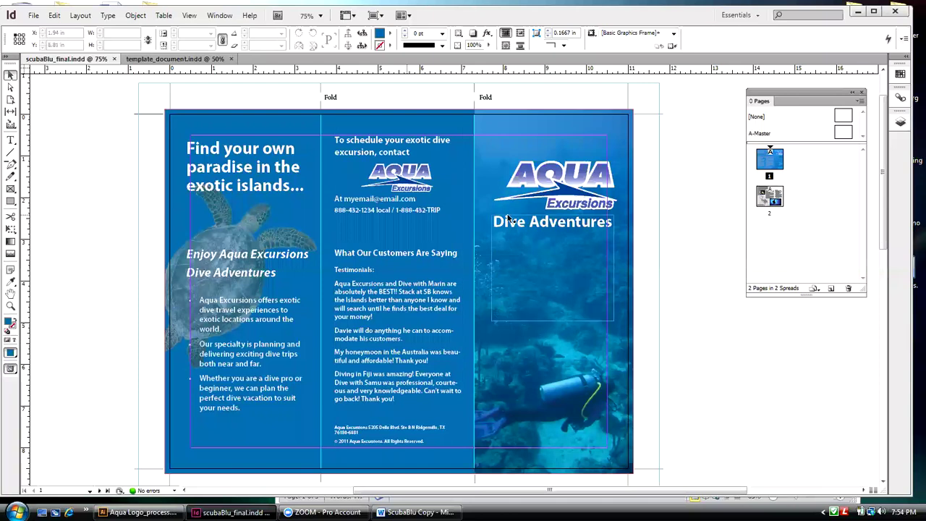
pyautogui.click(174, 58)
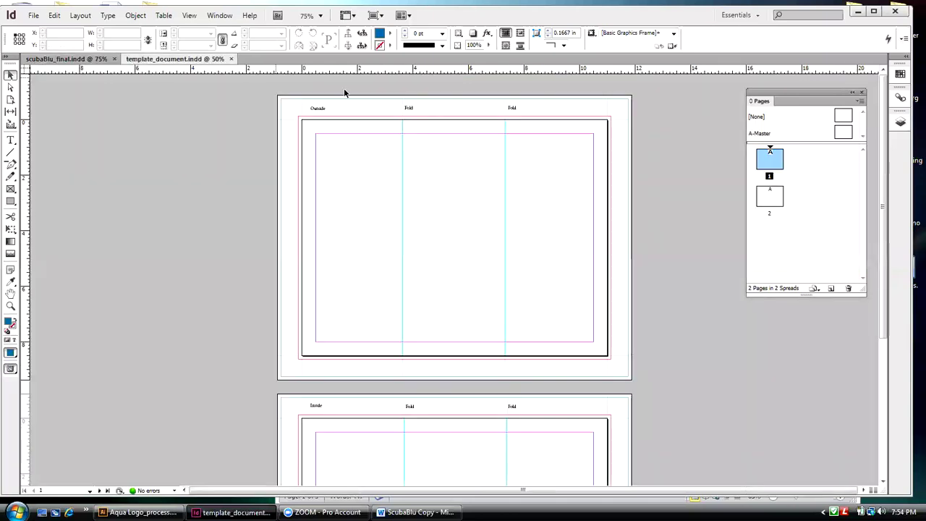
pyautogui.click(65, 58)
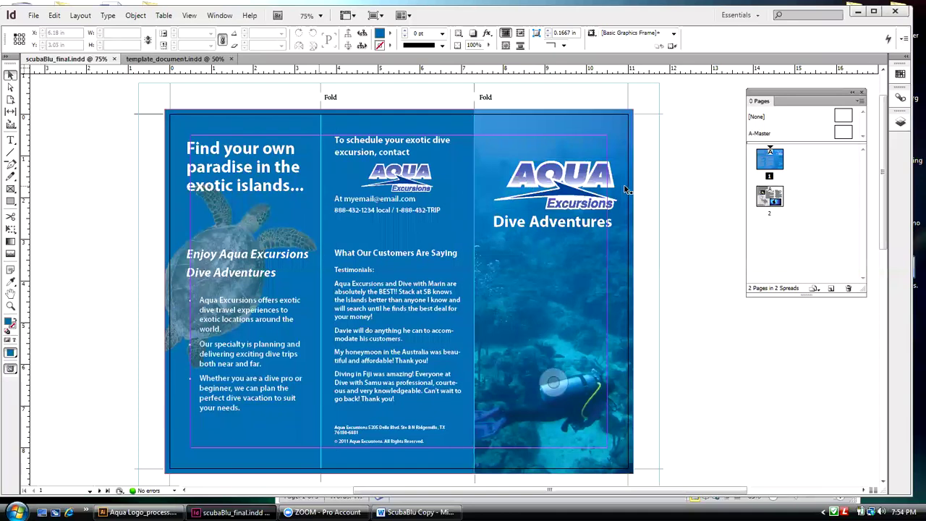
pyautogui.click(174, 59)
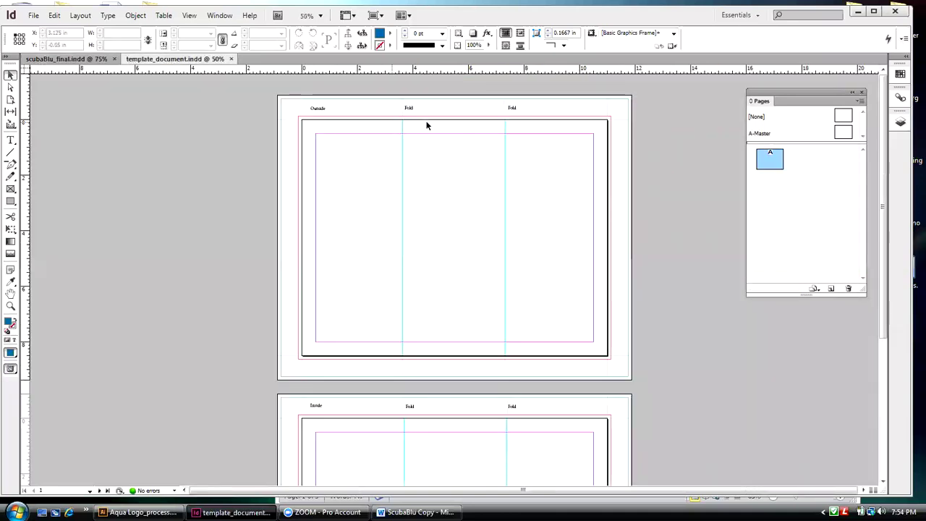
# - Draw a 3.825 × 8.75 in rectangle frame over the Outside page's front cover panel, from the second fold to the bleed edges
pyautogui.click(11, 188)
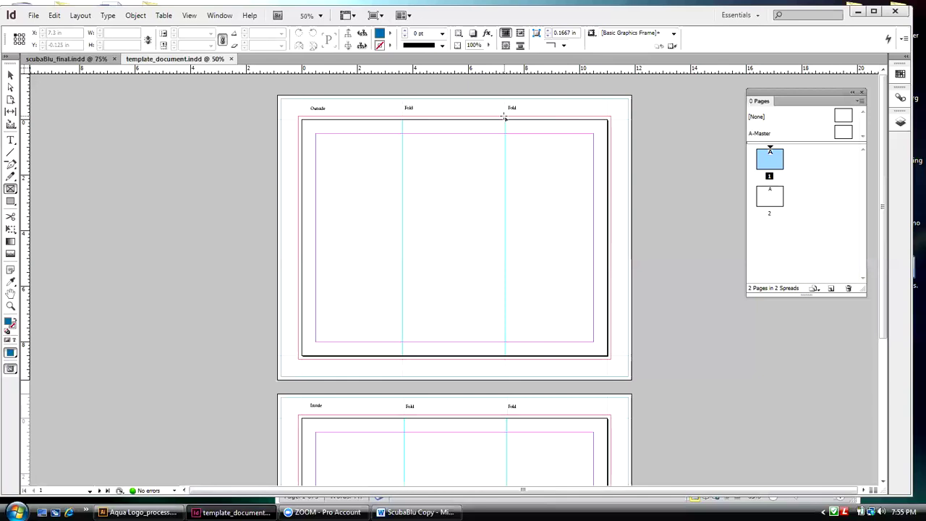
pyautogui.moveTo(505, 120); pyautogui.dragTo(611, 356)
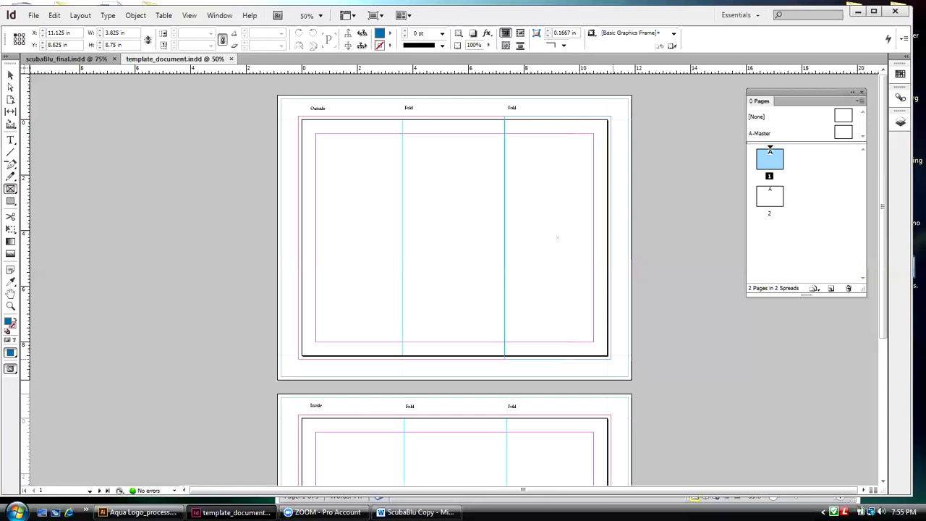
pyautogui.moveTo(612, 356); pyautogui.dragTo(612, 357)
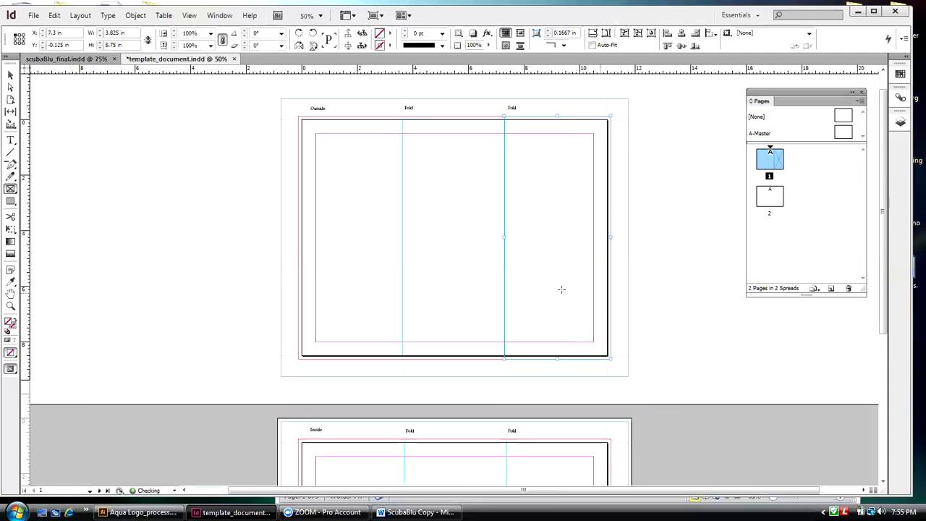
pyautogui.click(11, 75)
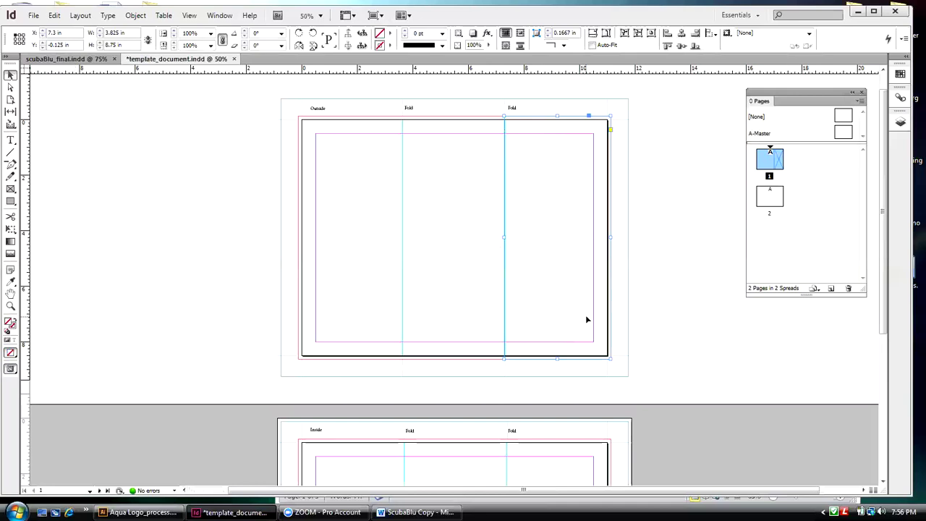
# - Place the diver_1 image from the Links folder in 1 Print Production_Color theory's Week 3 folder into the cover panel frame
pyautogui.click(34, 16)
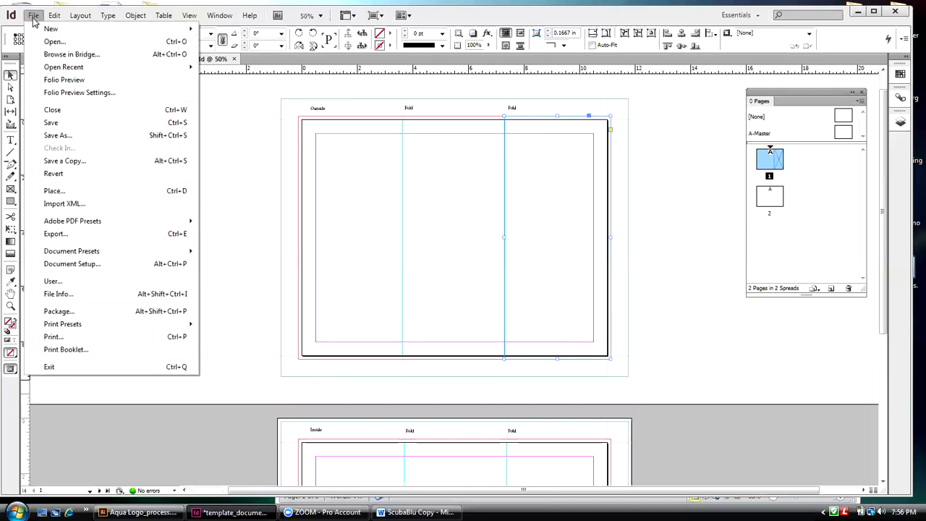
pyautogui.click(54, 194)
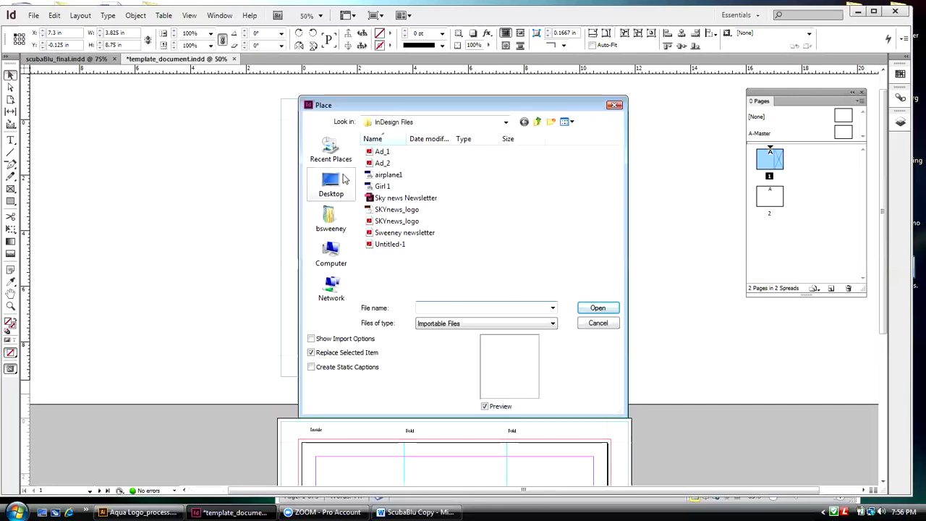
pyautogui.click(337, 185)
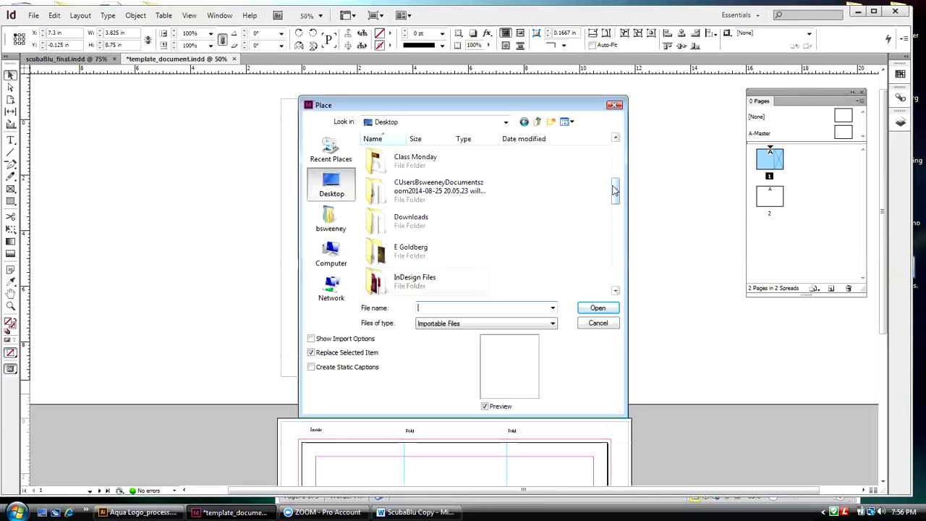
pyautogui.moveTo(615, 189); pyautogui.dragTo(630, 165)
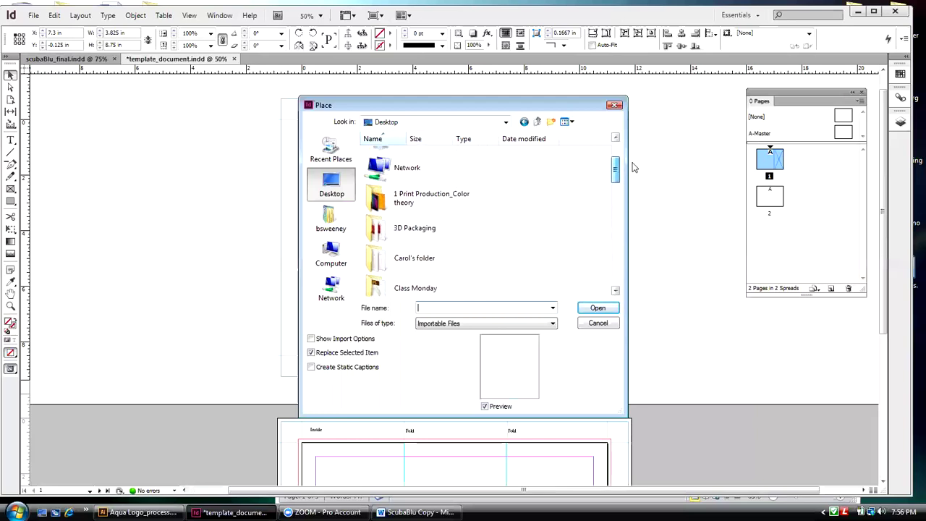
pyautogui.doubleClick(369, 190)
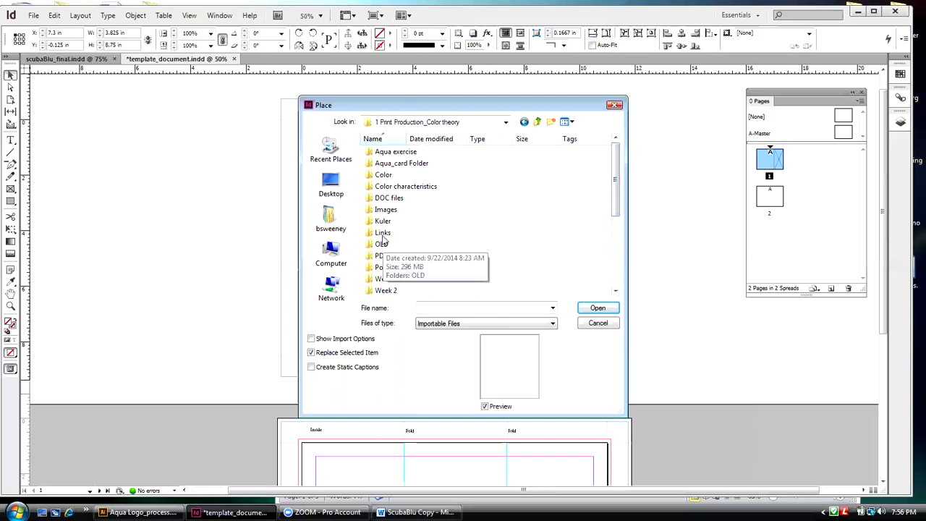
pyautogui.moveTo(619, 200); pyautogui.dragTo(591, 240)
pyautogui.doubleClick(385, 212)
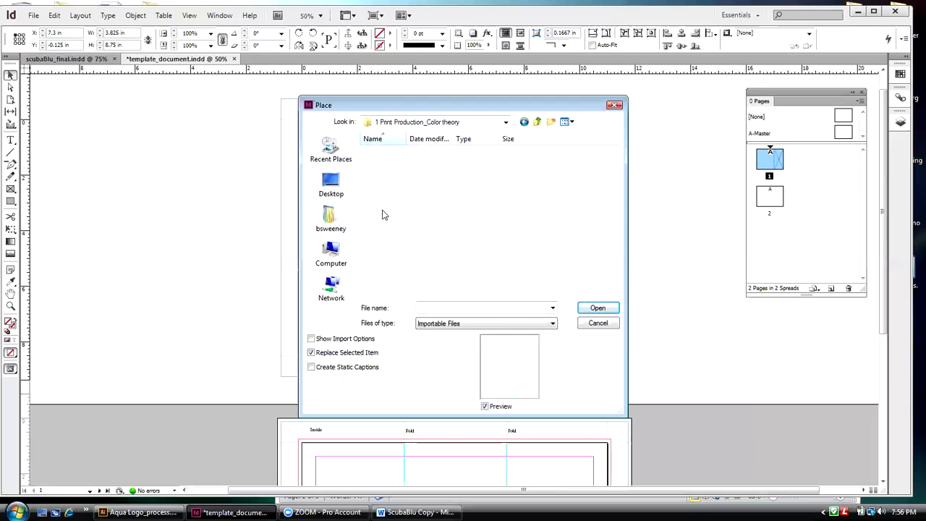
pyautogui.doubleClick(384, 176)
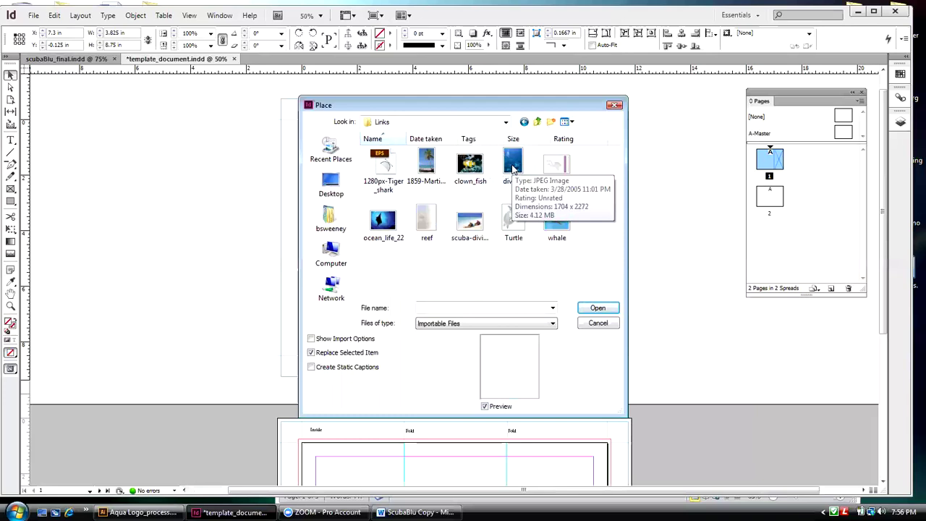
pyautogui.click(513, 168)
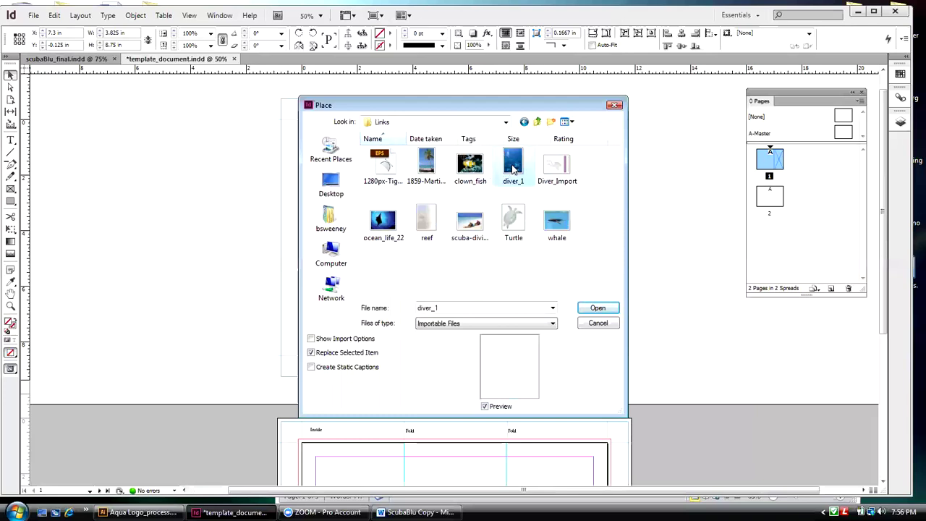
pyautogui.click(584, 310)
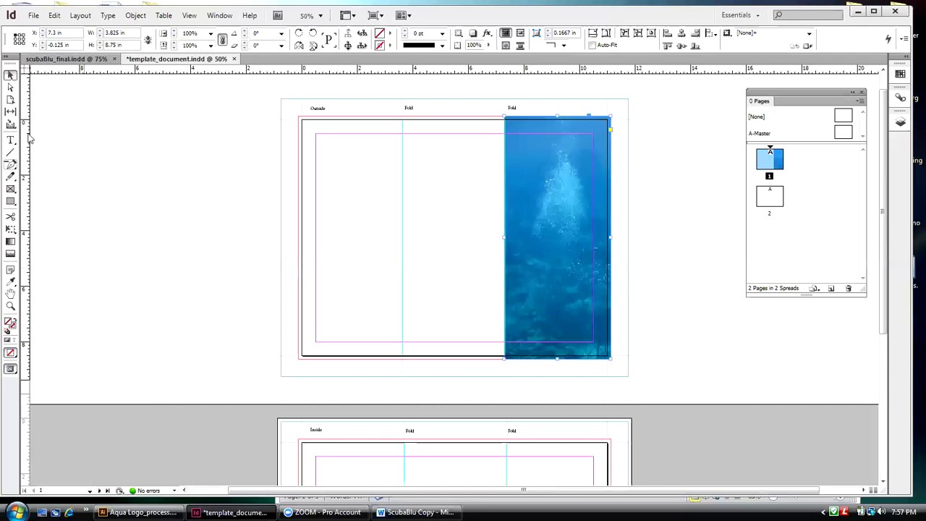
pyautogui.click(34, 15)
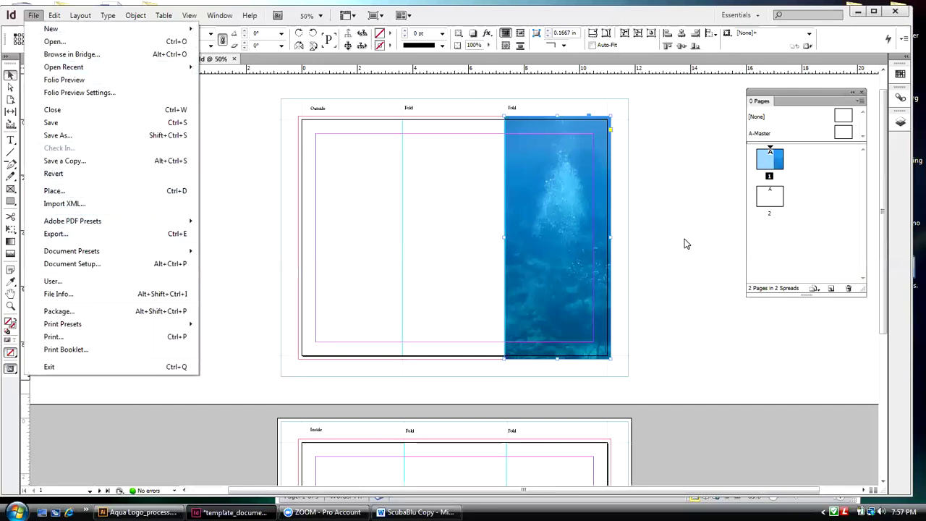
pyautogui.click(684, 190)
# - Select the diver image inside its frame and scale it proportionally to about 69%, matching the frame's 8.75 in height
pyautogui.click(545, 187)
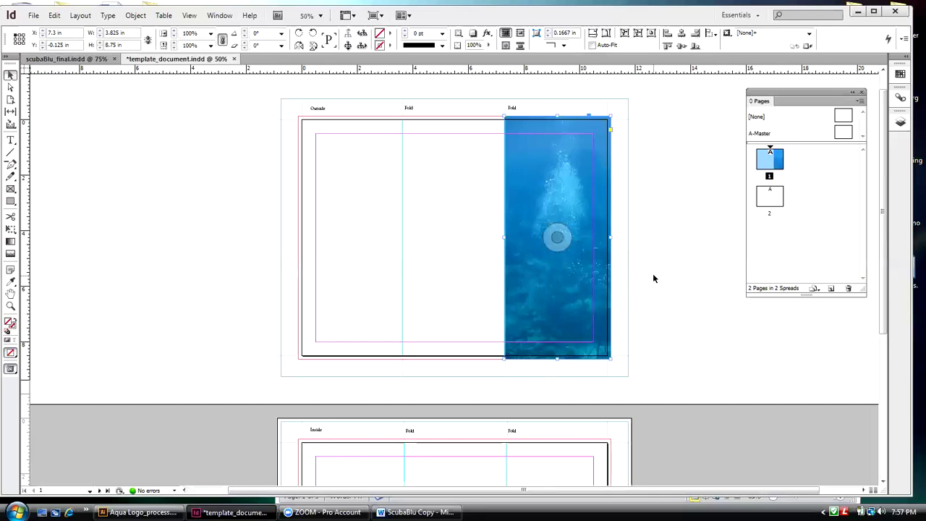
pyautogui.moveTo(554, 239)
pyautogui.click(557, 238)
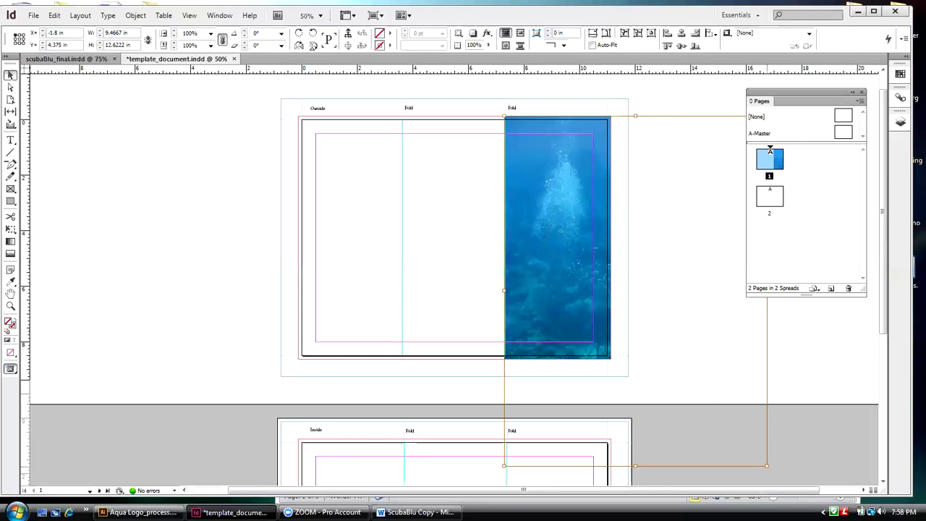
pyautogui.moveTo(767, 467); pyautogui.dragTo(684, 359)
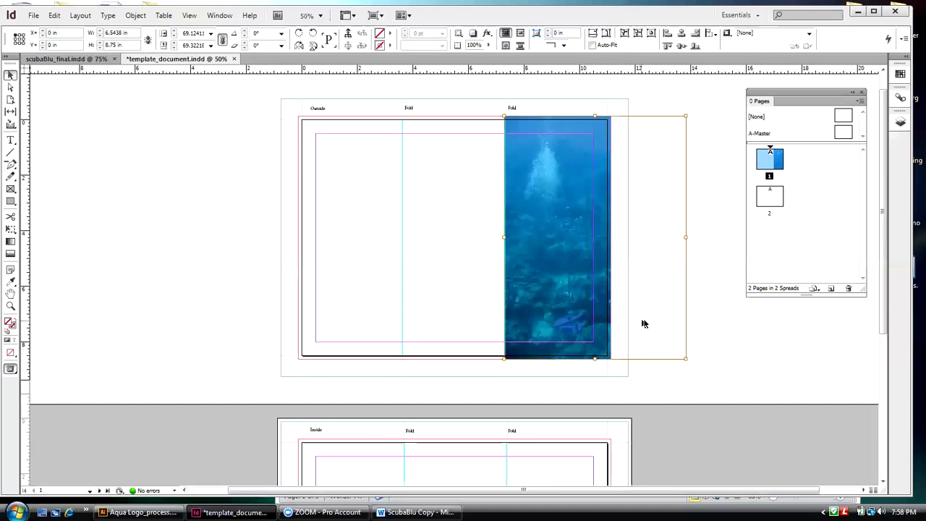
# - Nudge the diver image horizontally within its frame to an X offset of about -2.29 in, bringing the diver into the cover panel
pyautogui.press('Left')
pyautogui.hotkey('shift', 'Left')
pyautogui.hotkey('shift', 'Left')
pyautogui.hotkey('shift', 'Left')
pyautogui.hotkey('shift', 'Left')
pyautogui.hotkey('shift', 'Left')
pyautogui.hotkey('shift', 'Left')
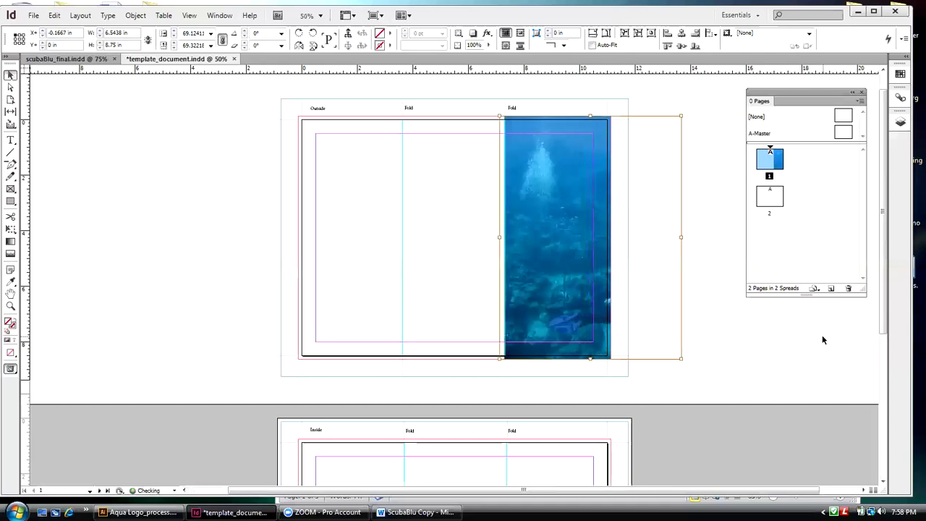
pyautogui.hotkey('shift', 'Left')
pyautogui.hotkey('shift', 'Left')
pyautogui.hotkey('shift', 'Left')
pyautogui.hotkey('shift', 'Left')
pyautogui.hotkey('shift', 'Left')
pyautogui.hotkey('shift', 'Left')
pyautogui.hotkey('shift', 'Left')
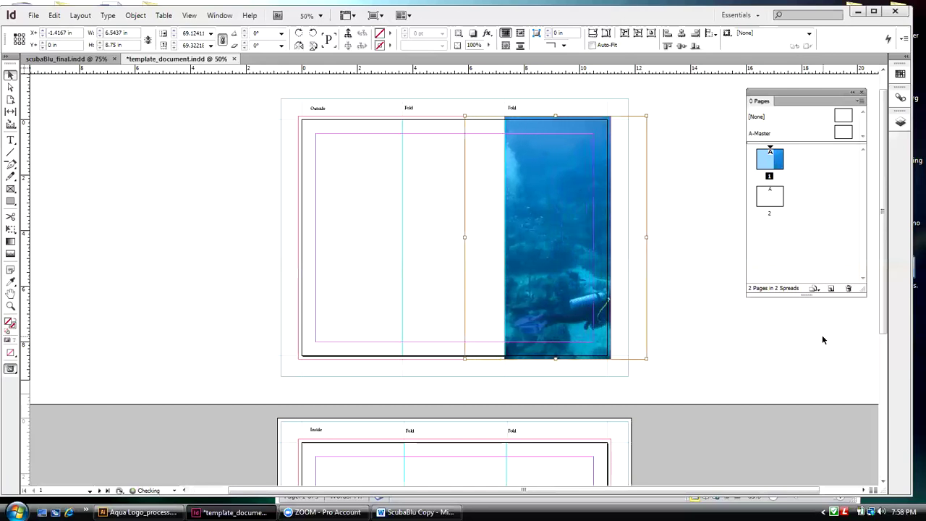
pyautogui.hotkey('shift', 'Left')
pyautogui.hotkey('shift', 'Left')
pyautogui.hotkey('shift', 'Left')
pyautogui.hotkey('shift', 'Left')
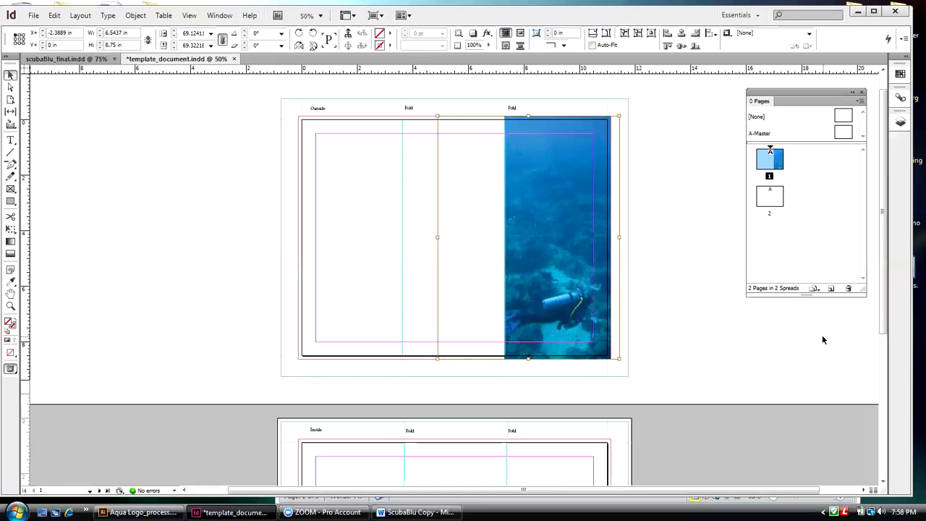
pyautogui.press('Right')
pyautogui.press('Right')
pyautogui.press('Right')
pyautogui.press('Right')
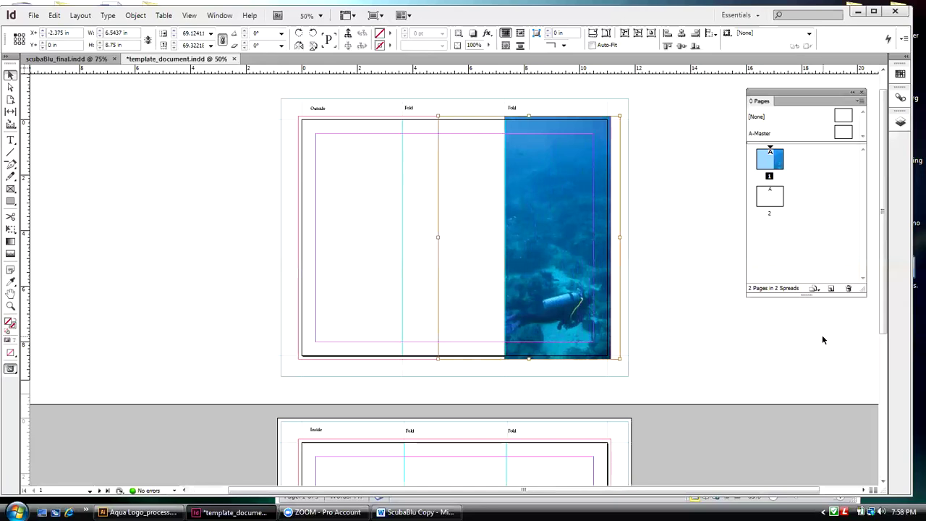
pyautogui.press('Right')
pyautogui.press('Right')
pyautogui.press('Right')
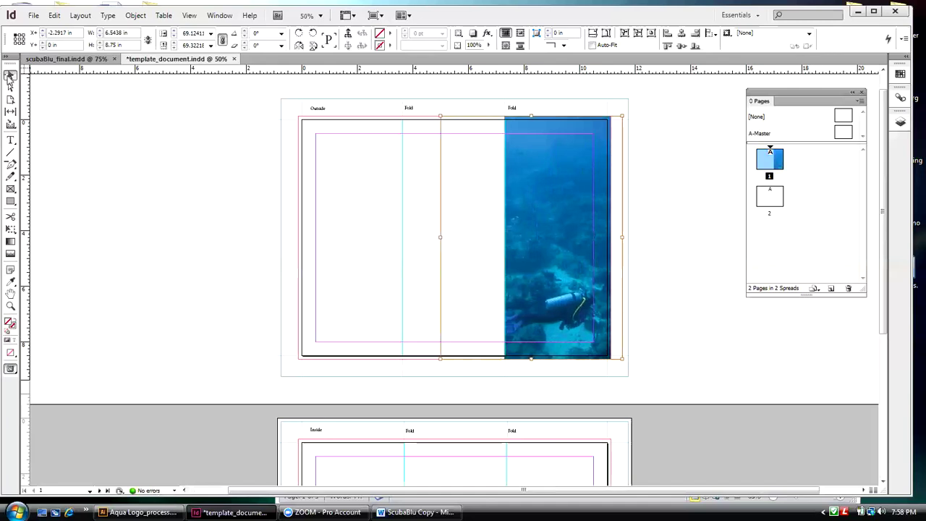
# - Deselect the diver image, check the desktop's Class Monday folder for the Aqua logo file, and return to the InDesign template
pyautogui.click(662, 165)
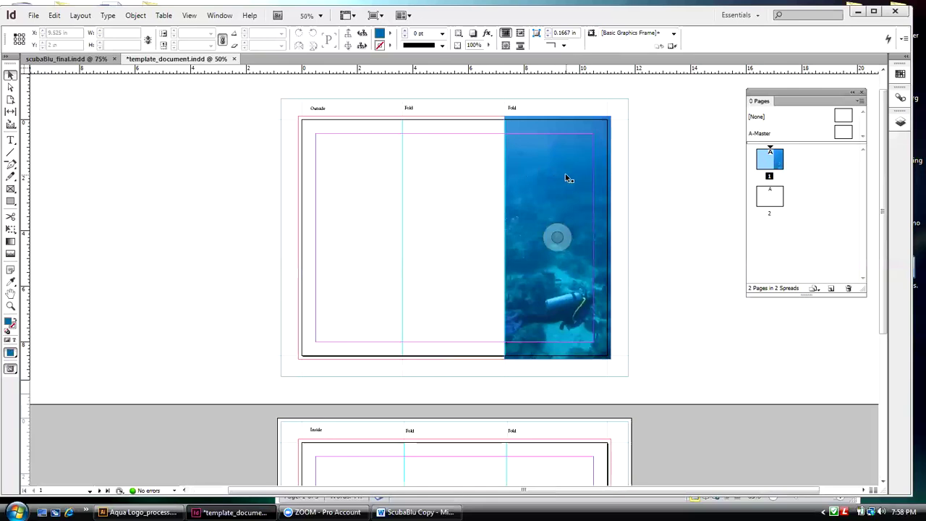
pyautogui.click(858, 11)
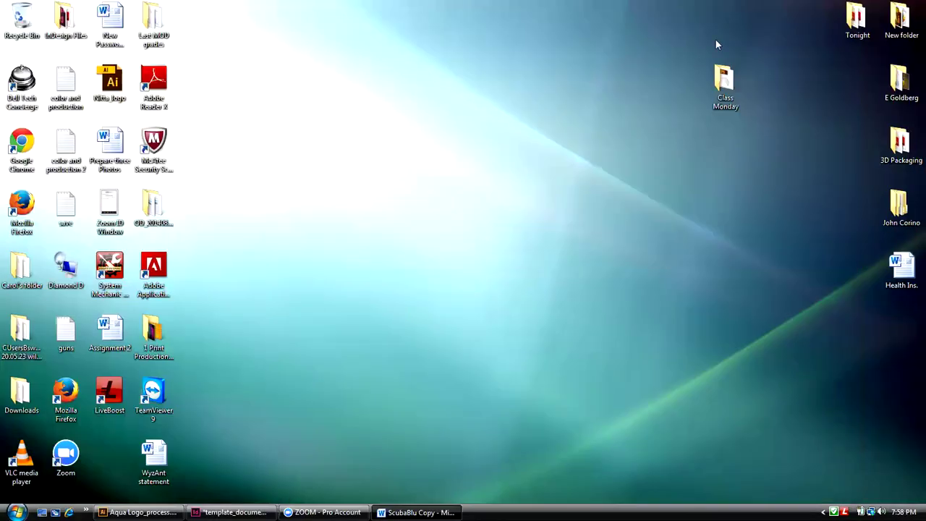
pyautogui.click(809, 15)
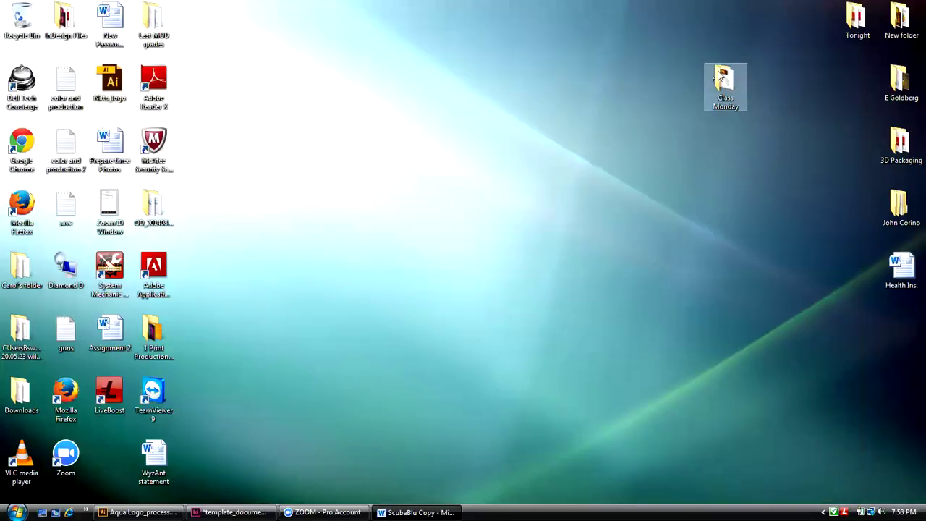
pyautogui.doubleClick(720, 76)
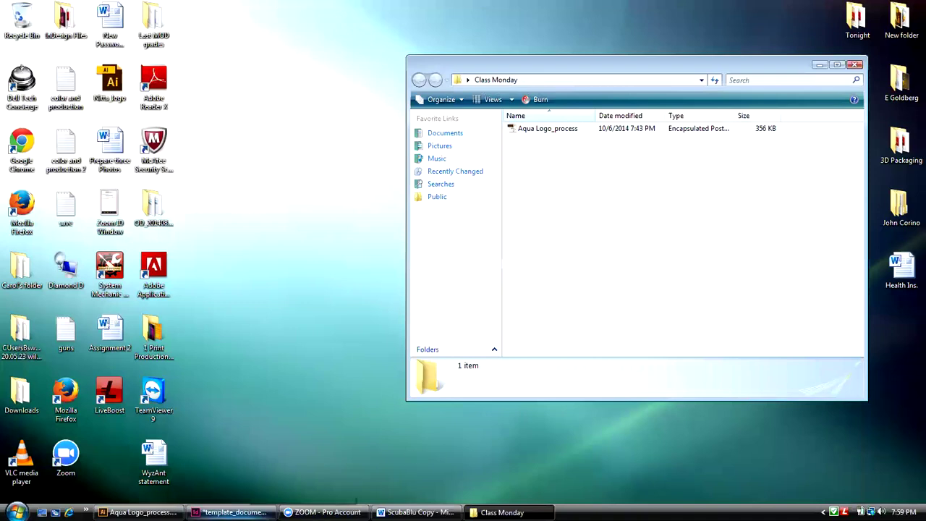
pyautogui.click(232, 512)
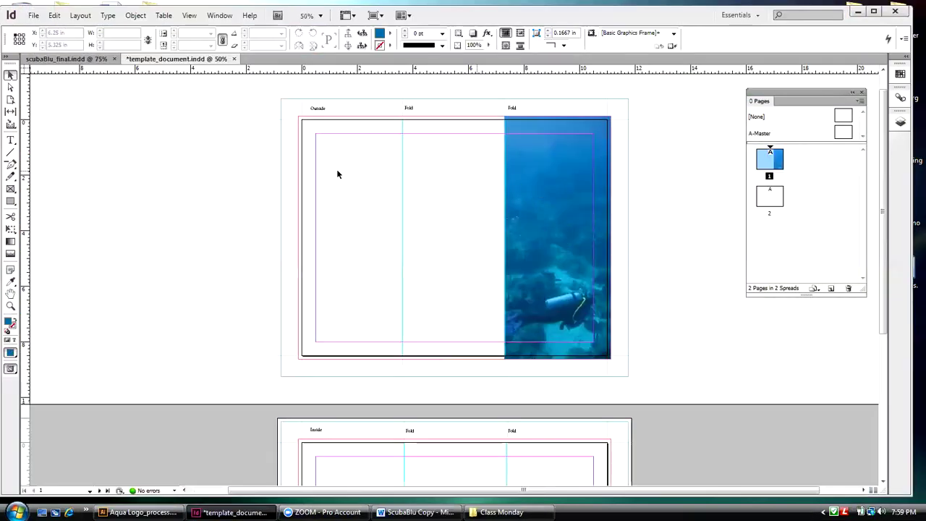
# - Draw a 2.9 × 1.2 in rectangle frame on the upper front cover and place Aqua Logo_process from the desktop's Class Monday folder in it
pyautogui.click(11, 190)
pyautogui.moveTo(518, 153); pyautogui.dragTo(598, 187)
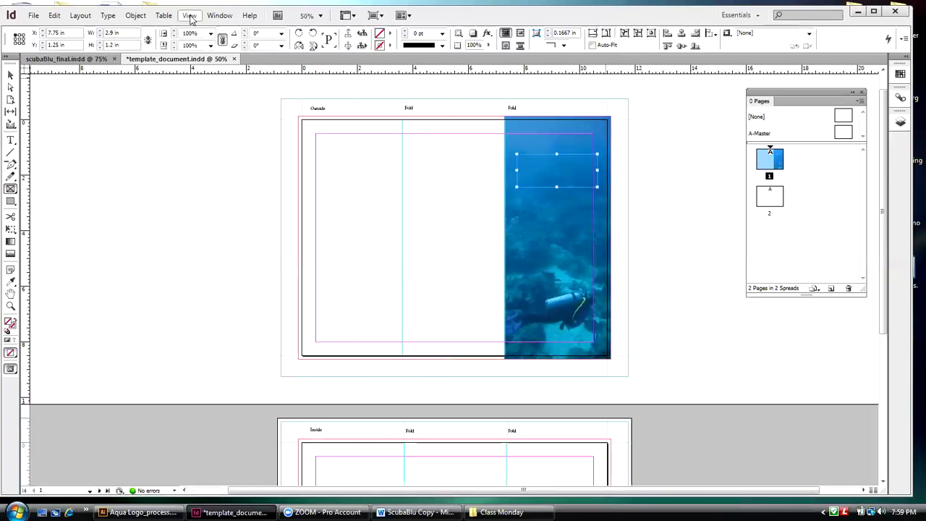
pyautogui.click(32, 17)
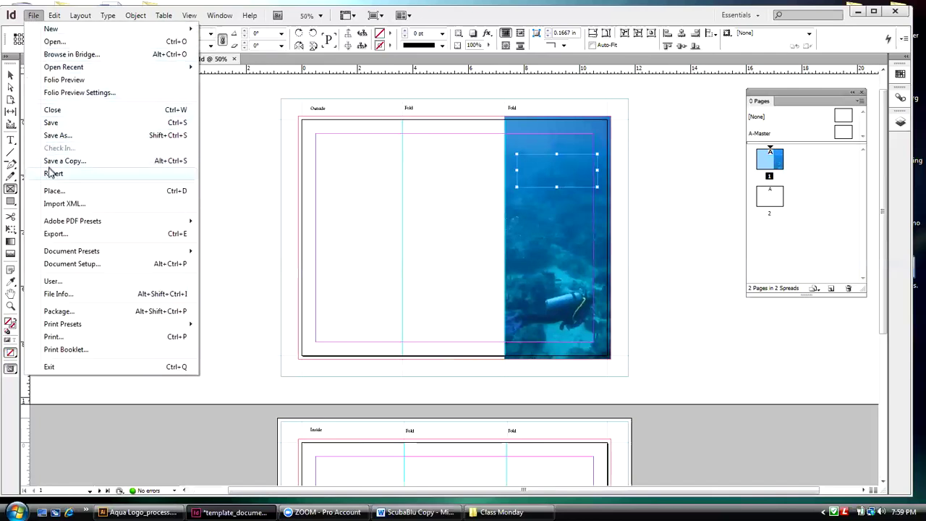
pyautogui.click(52, 190)
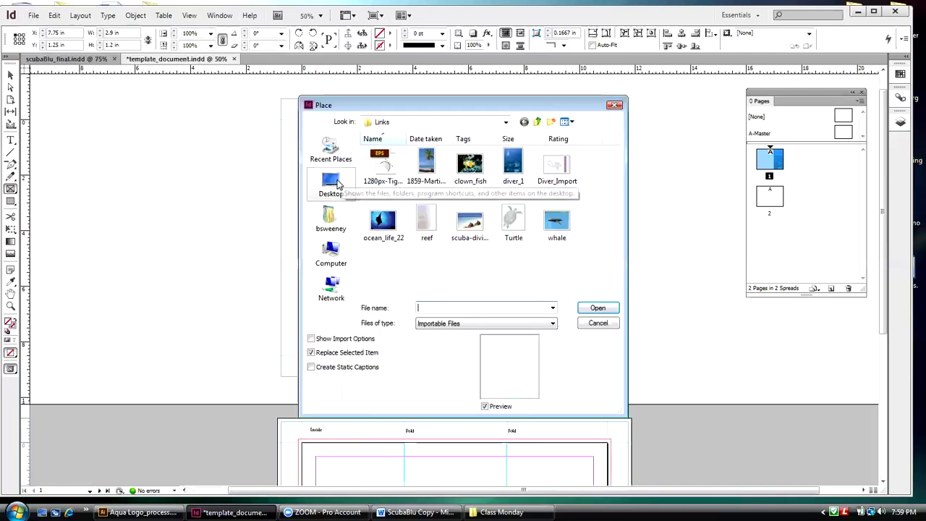
pyautogui.click(336, 185)
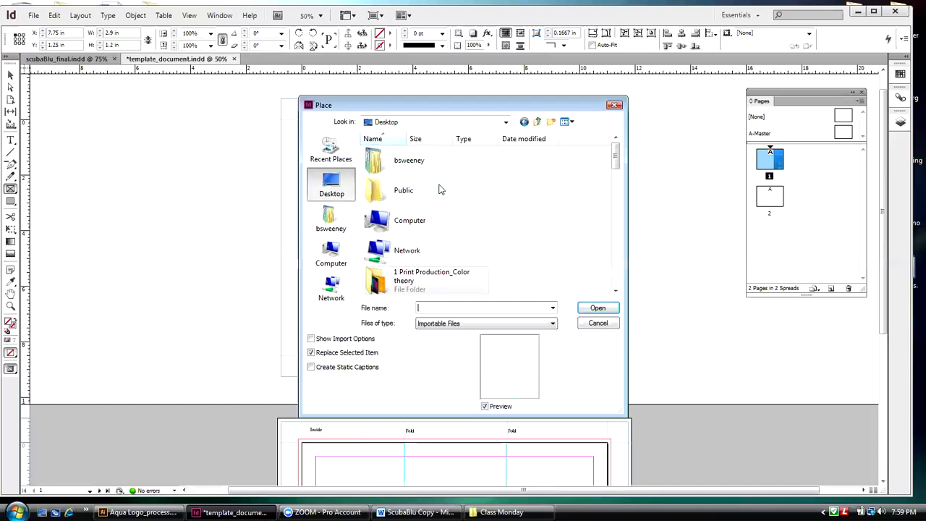
pyautogui.moveTo(615, 162); pyautogui.dragTo(615, 184)
pyautogui.doubleClick(374, 219)
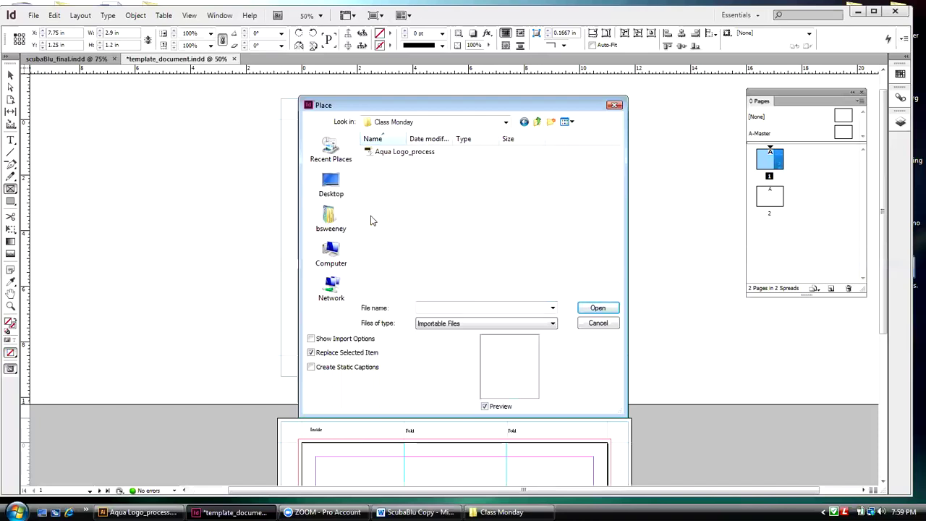
pyautogui.click(390, 155)
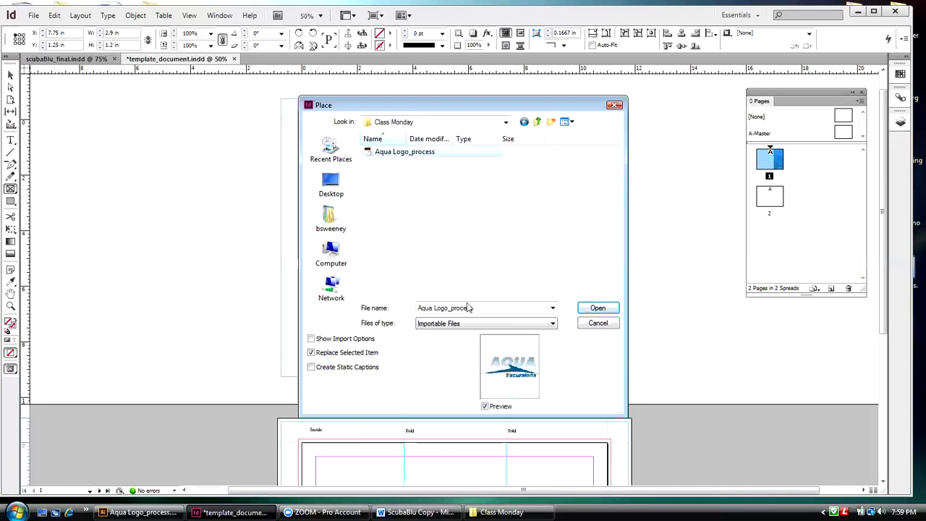
pyautogui.click(604, 308)
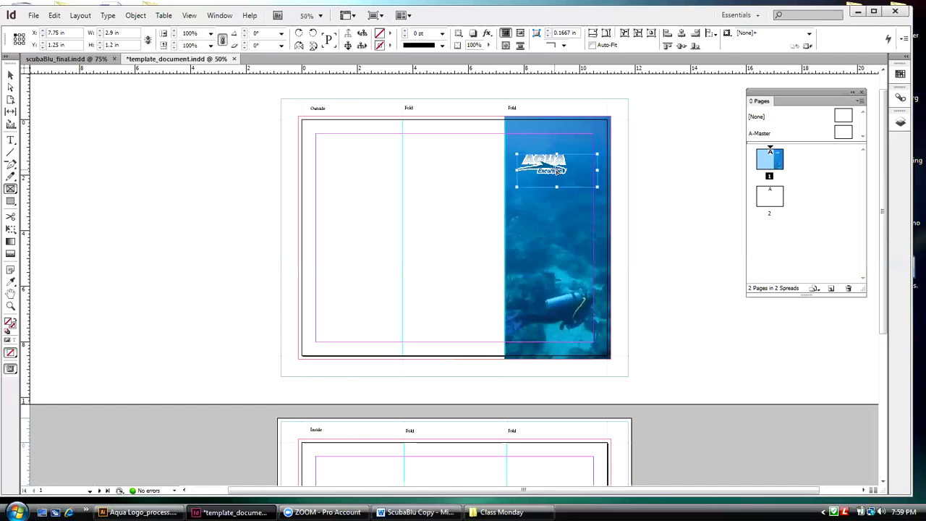
# - Fit the Aqua Excursions logo proportionally within its frame on the cover
pyautogui.click(139, 17)
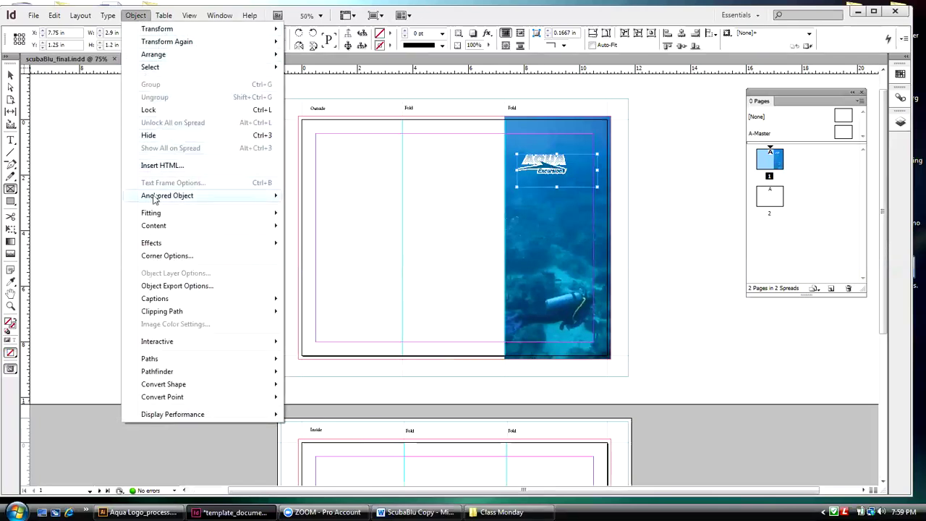
pyautogui.moveTo(153, 214)
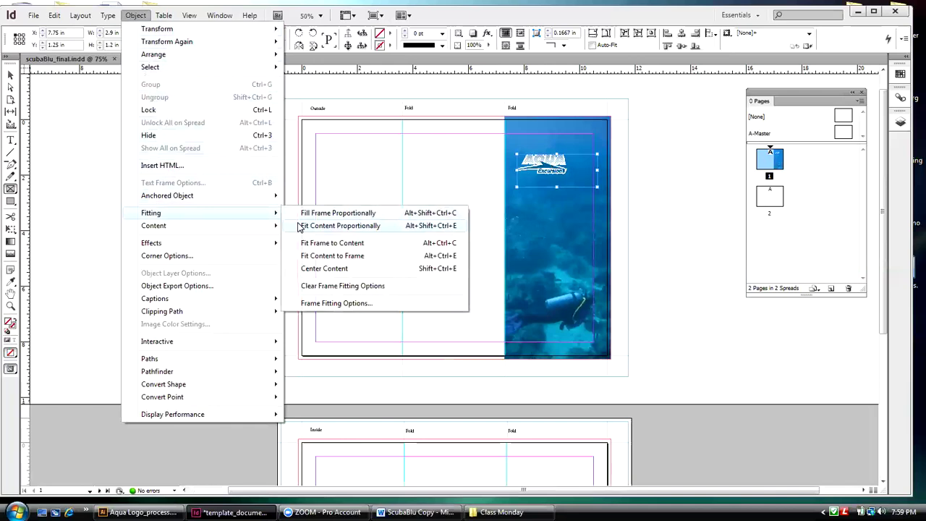
pyautogui.click(299, 226)
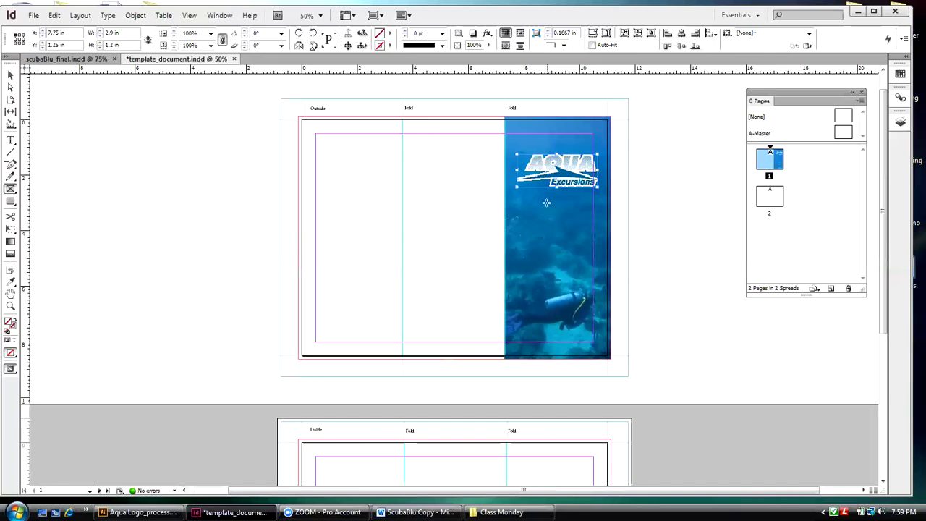
# - Set the display performance to High Quality and nudge the logo frame slightly left to X 7.7222 in
pyautogui.click(188, 16)
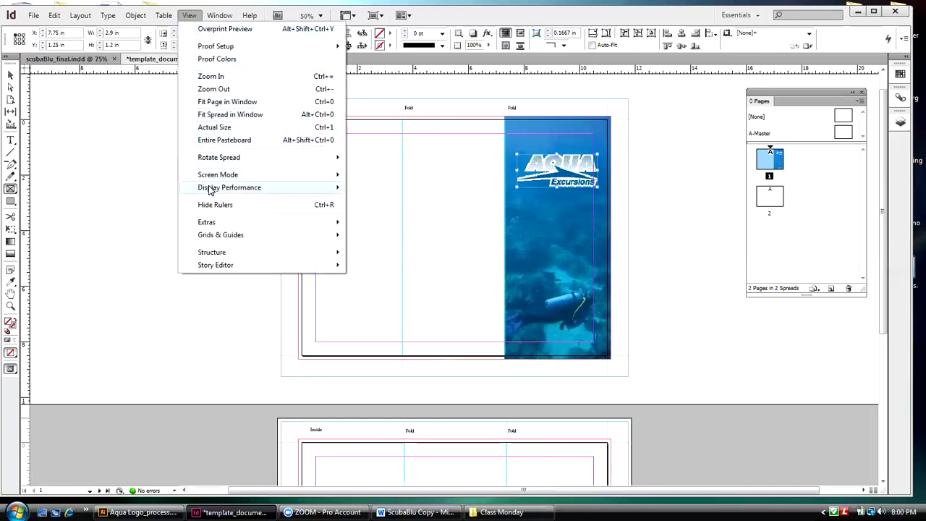
pyautogui.moveTo(214, 187)
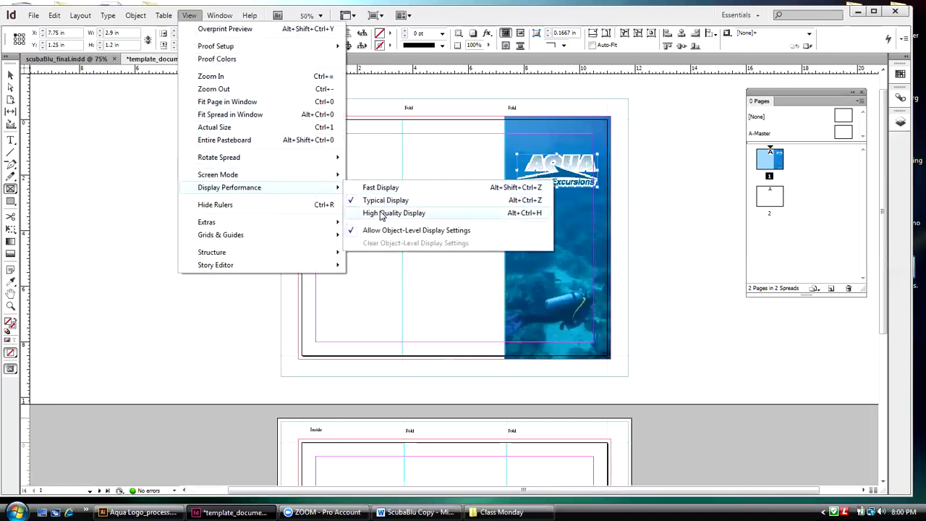
pyautogui.click(381, 214)
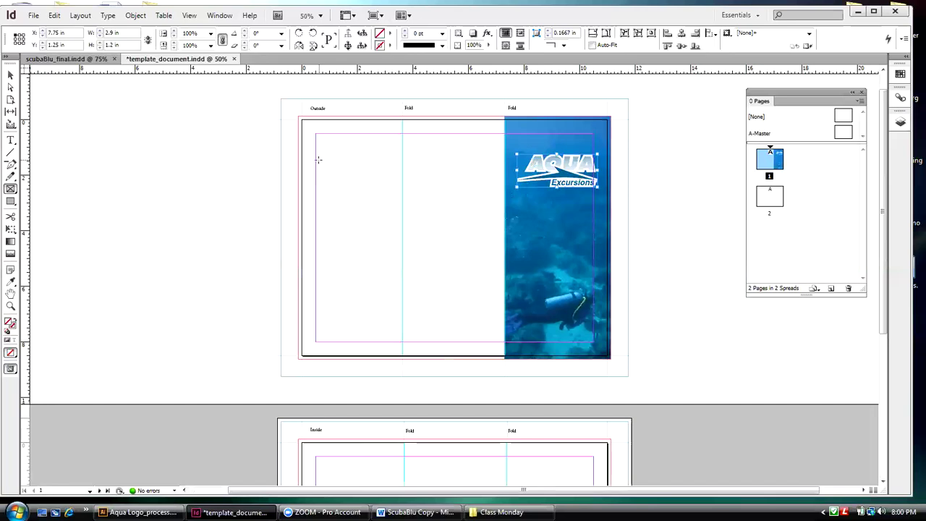
pyautogui.press('Left')
pyautogui.press('Left')
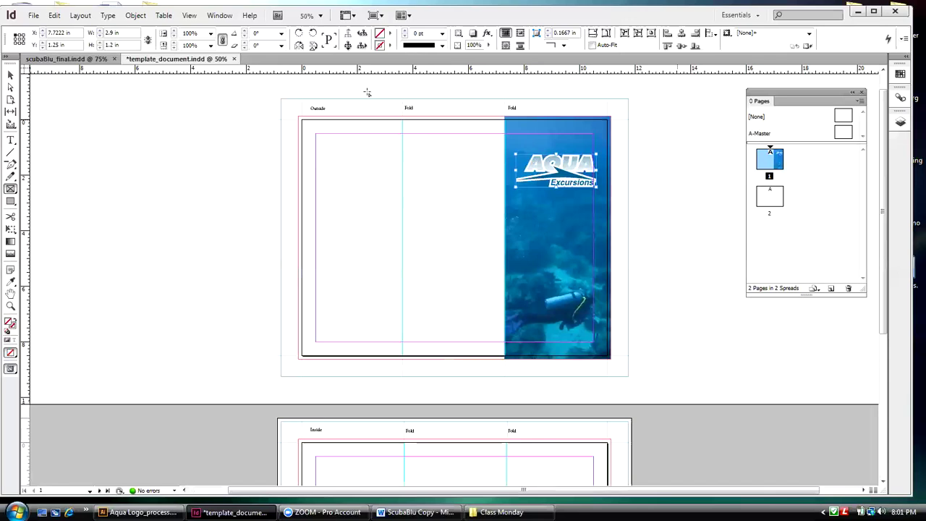
# - Look over the outside page of scubaBlu_final.indd, then return to the template document and display its color swatches beside the page
pyautogui.click(66, 59)
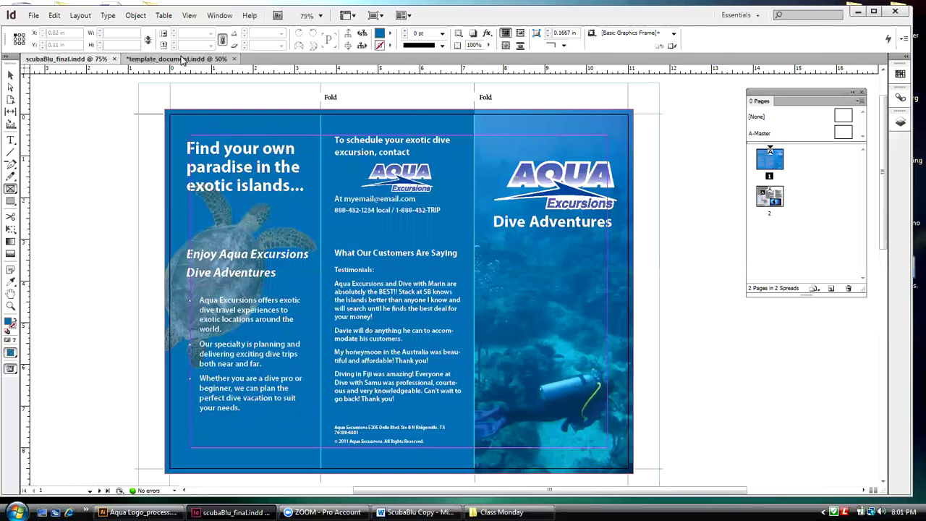
pyautogui.click(182, 58)
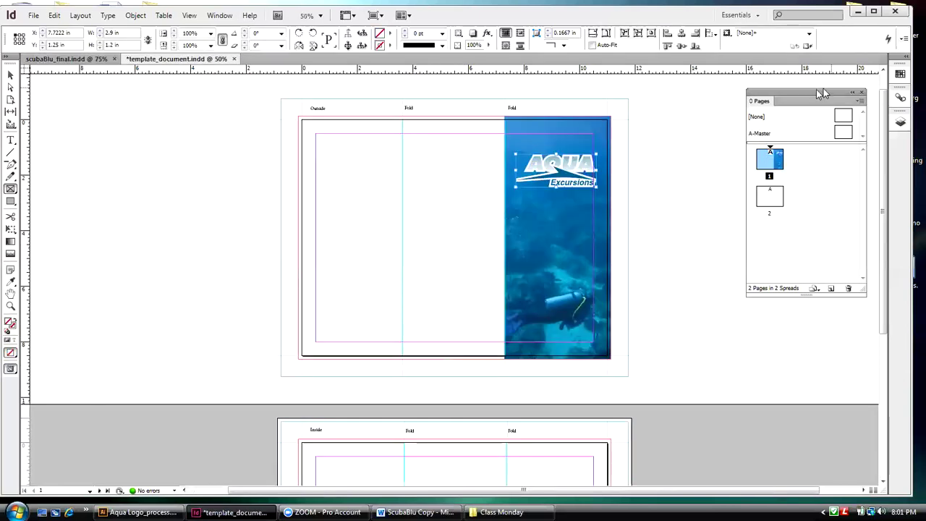
pyautogui.moveTo(897, 69); pyautogui.dragTo(685, 103)
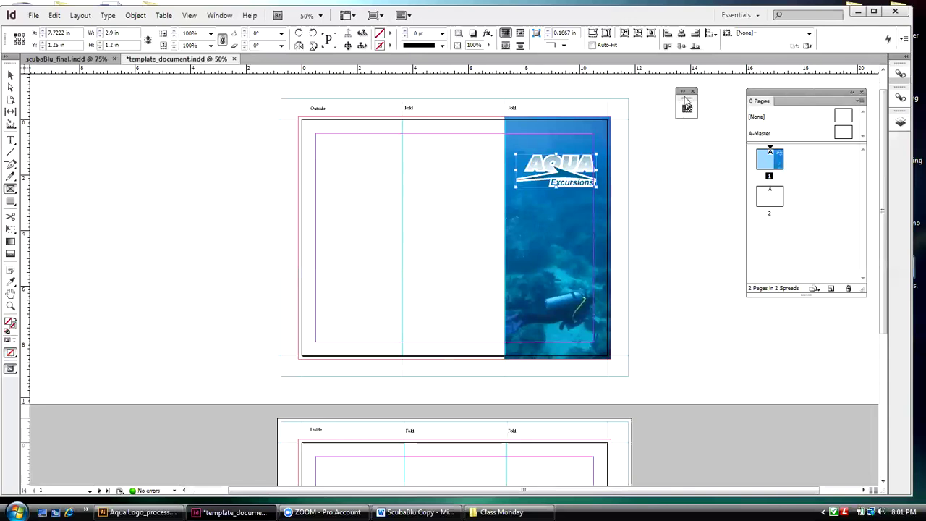
pyautogui.click(684, 92)
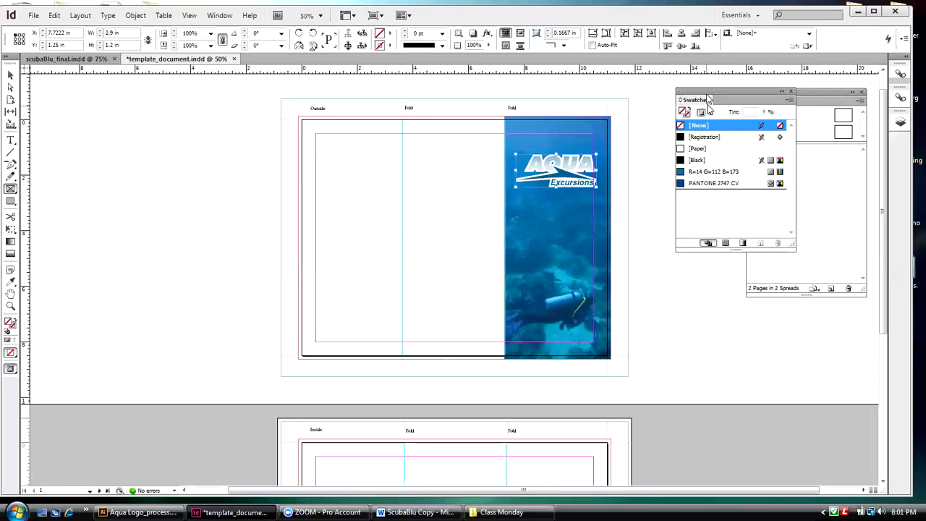
pyautogui.moveTo(698, 96); pyautogui.dragTo(674, 154)
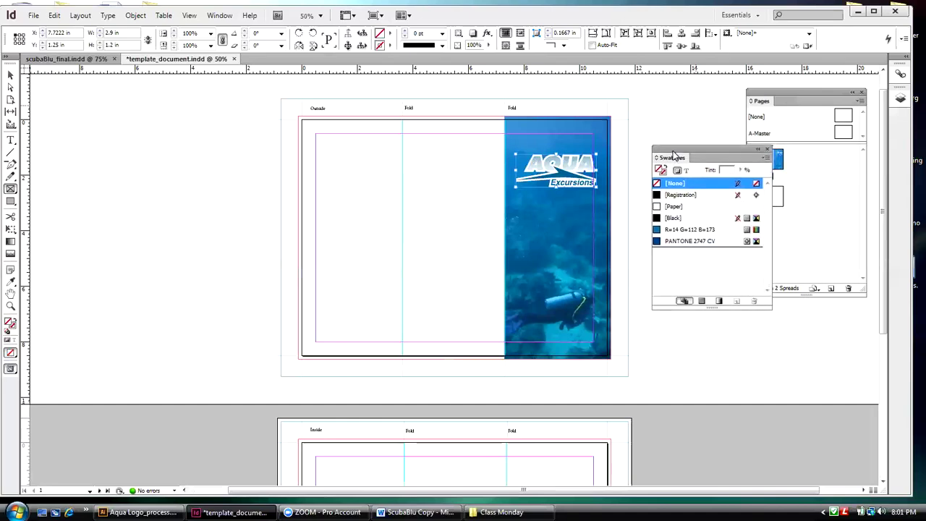
# - Change the PANTONE 2747 CV swatch's color type from Spot to Process, with nothing selected on the page
pyautogui.click(746, 243)
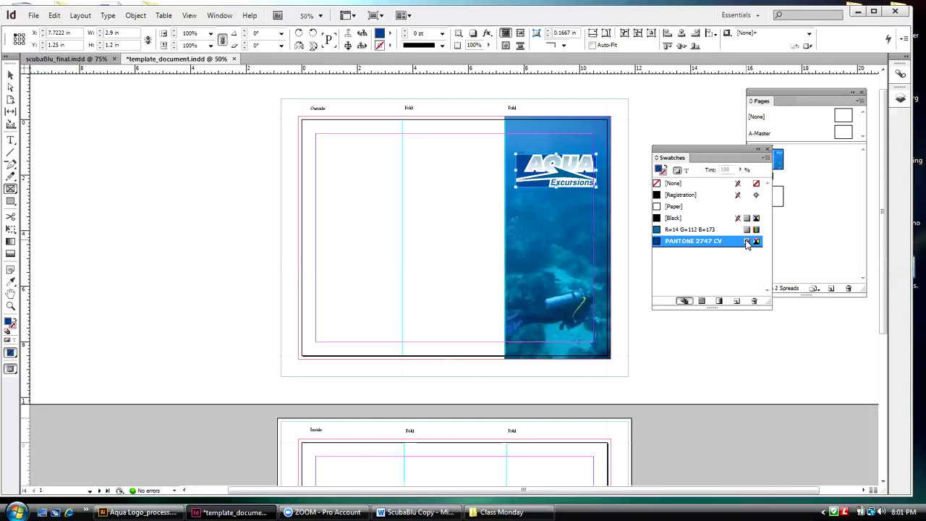
pyautogui.hotkey('ctrl', 'z')
pyautogui.press('v')
pyautogui.click(638, 138)
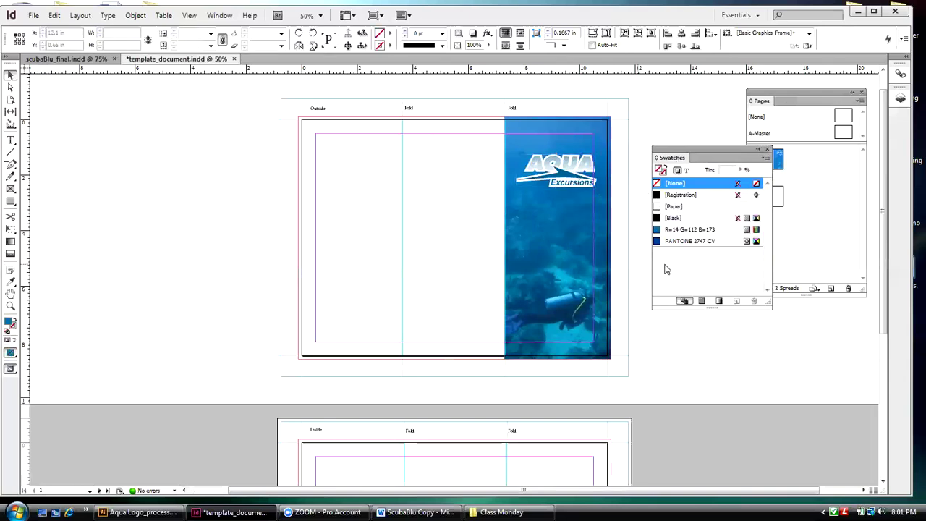
pyautogui.click(694, 229)
pyautogui.click(748, 244)
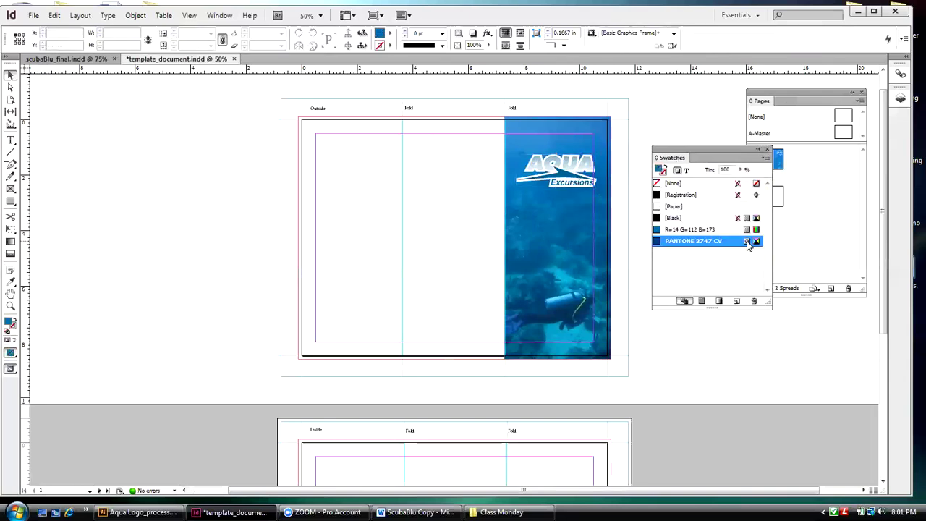
pyautogui.doubleClick(748, 243)
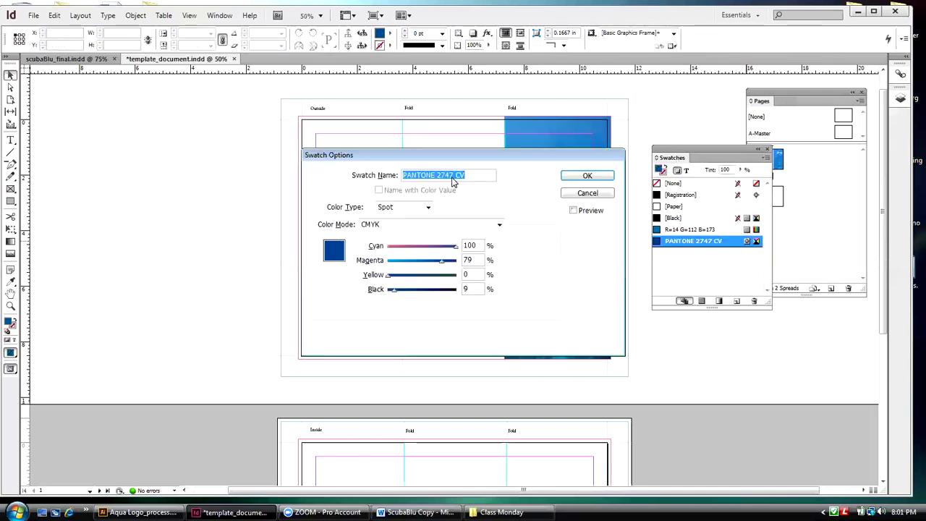
pyautogui.click(428, 208)
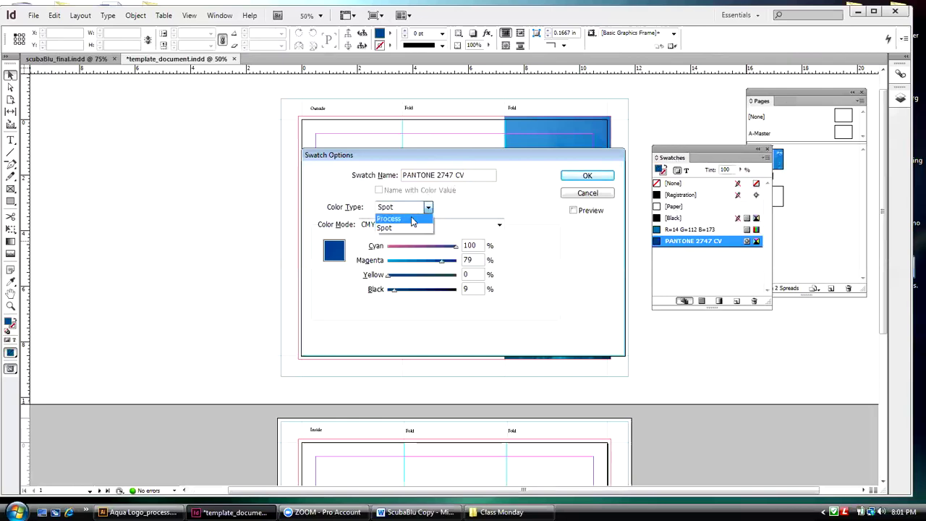
pyautogui.click(412, 219)
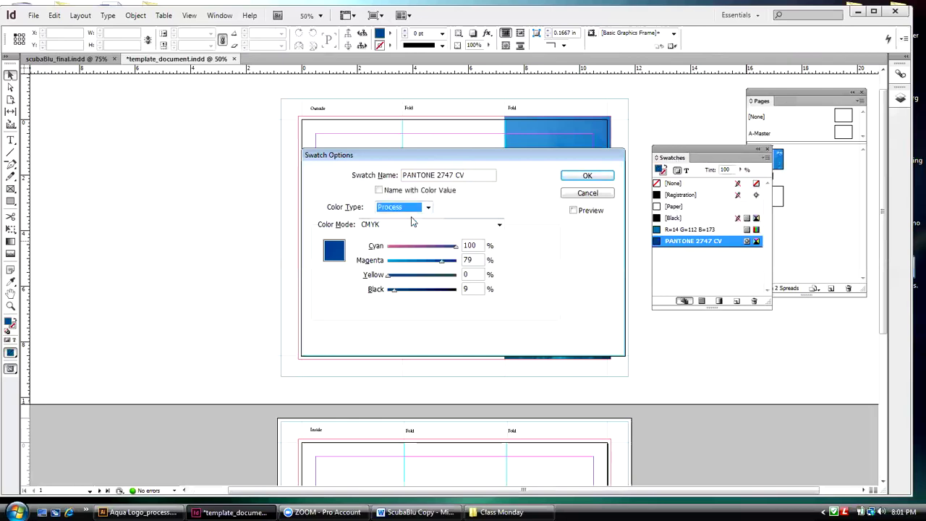
pyautogui.click(599, 177)
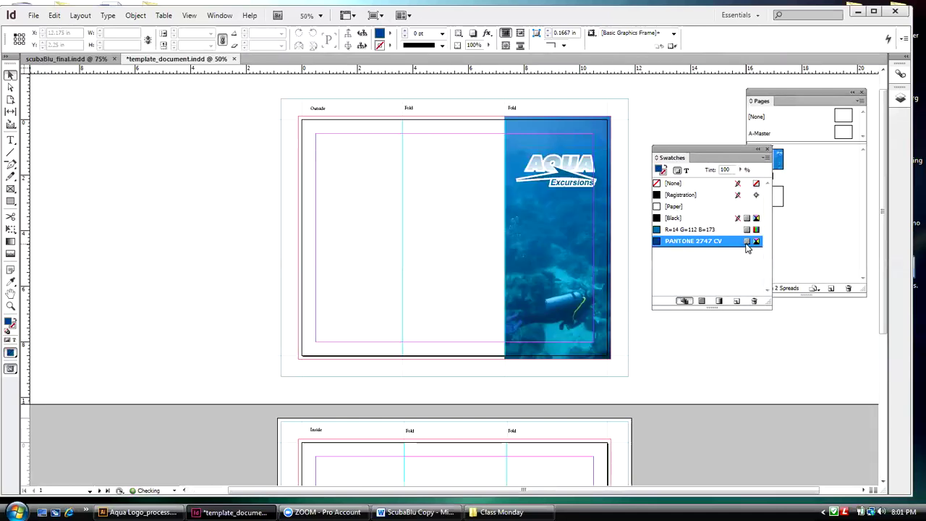
pyautogui.moveTo(747, 248)
# - Draw a 7.45 × 8.75 in rectangle frame across the Outside page's two blank panels, from the bleed edges to the cover fold
pyautogui.click(11, 189)
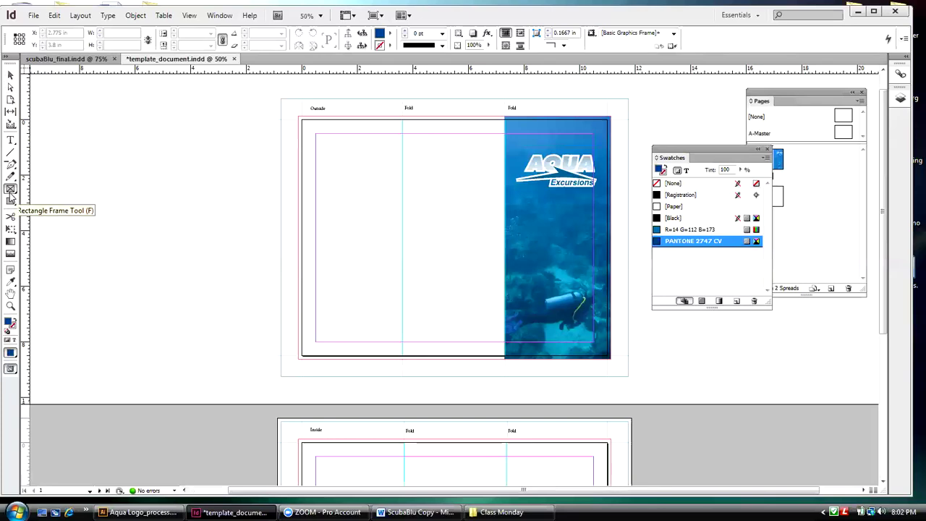
pyautogui.click(297, 116)
pyautogui.moveTo(297, 115)
pyautogui.mouseDown()
pyautogui.moveTo(434, 186)
pyautogui.moveTo(383, 278)
pyautogui.moveTo(408, 353)
pyautogui.moveTo(506, 357)
pyautogui.mouseUp()
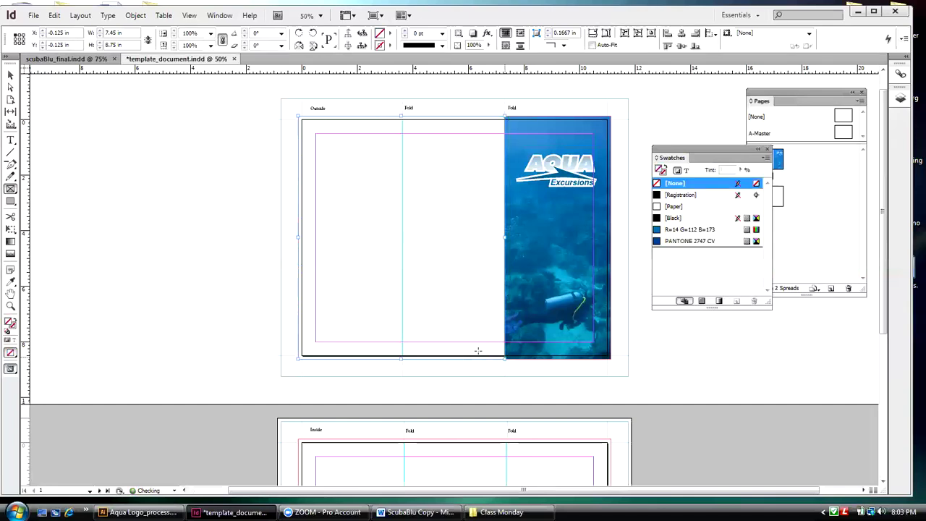
# - Fill the rectangle across the two blank Outside panels with a blue sampled from the upper part of the cover image
pyautogui.click(10, 76)
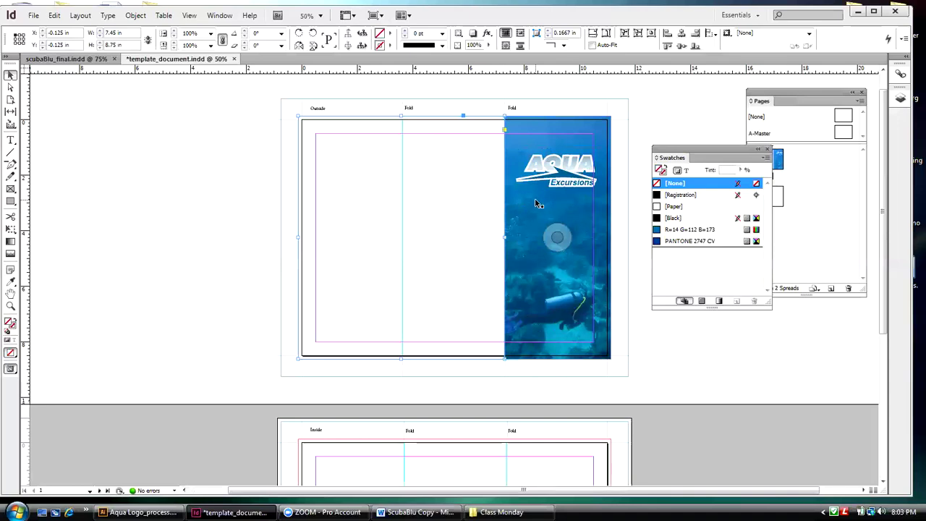
pyautogui.click(11, 282)
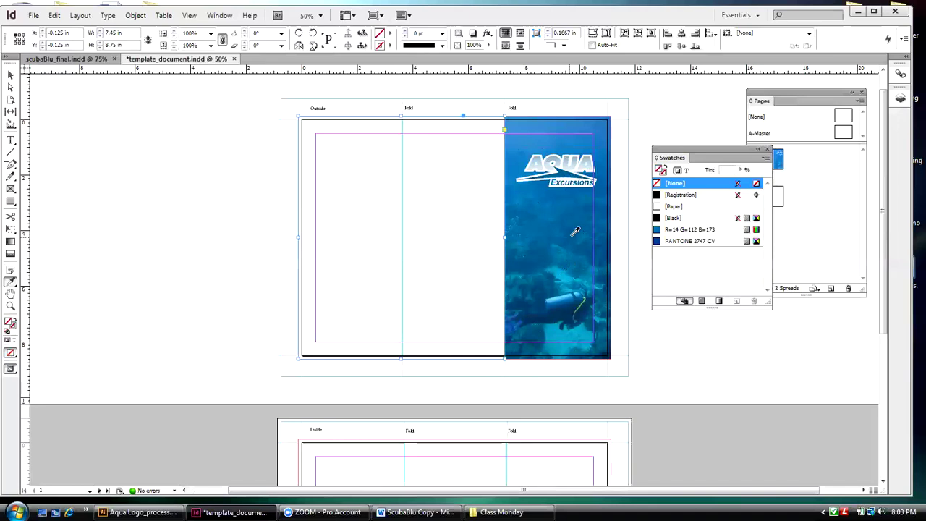
pyautogui.click(576, 133)
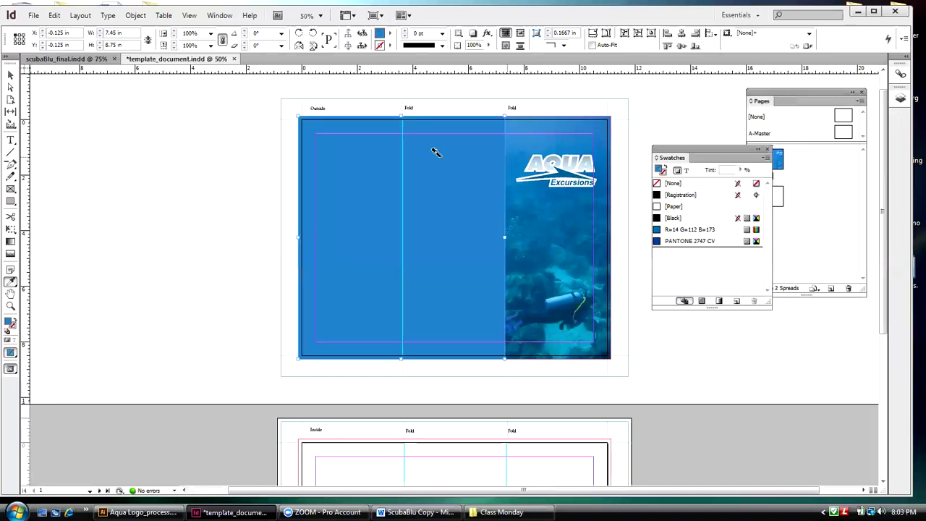
pyautogui.click(11, 75)
pyautogui.click(120, 96)
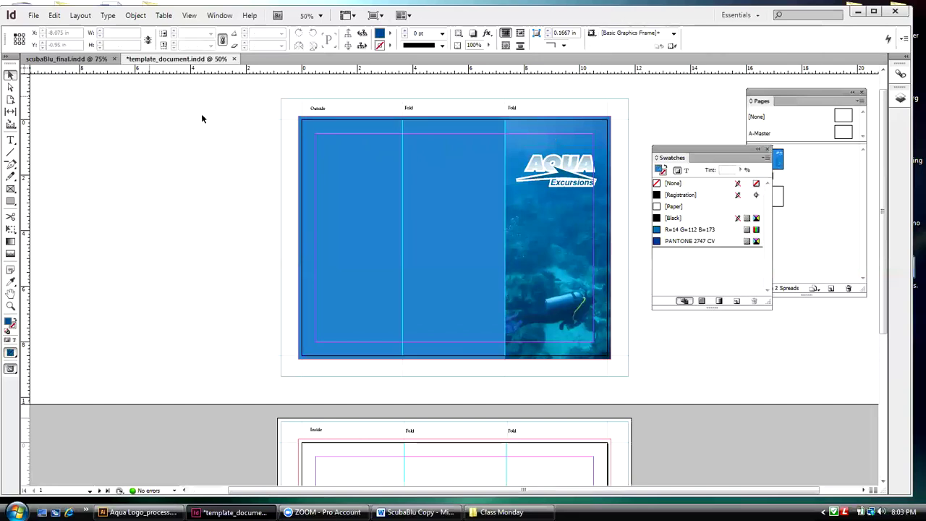
# - Save the panel rectangle's fill as a new process CMYK swatch named C=79 M=41 Y=0 K=0
pyautogui.click(481, 171)
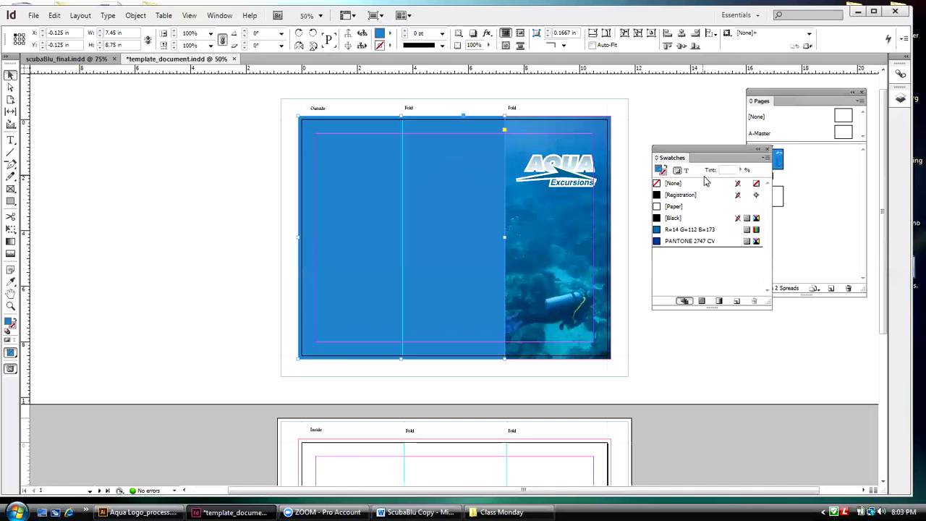
pyautogui.click(766, 158)
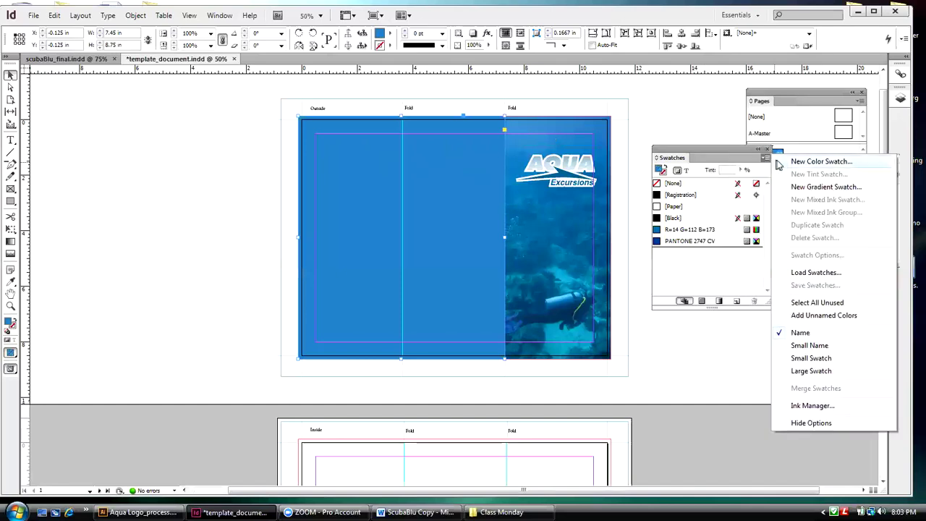
pyautogui.click(800, 162)
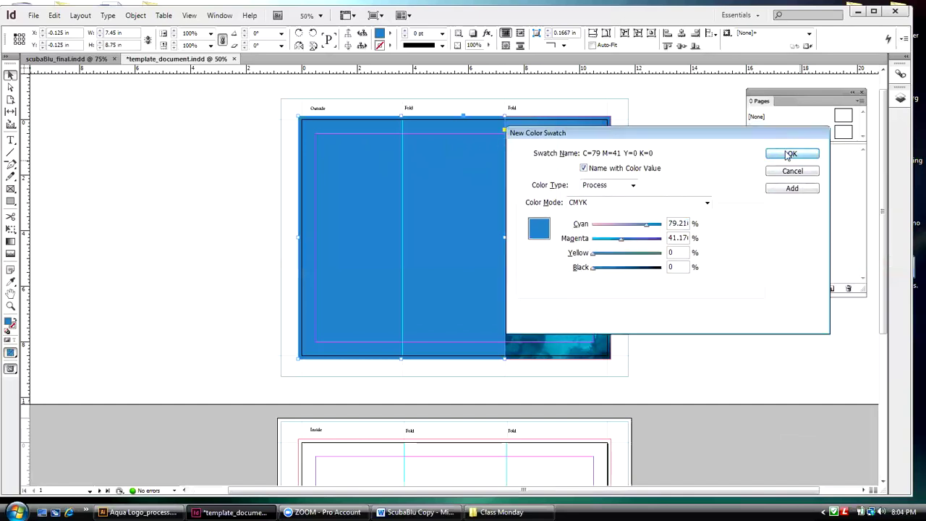
pyautogui.click(838, 149)
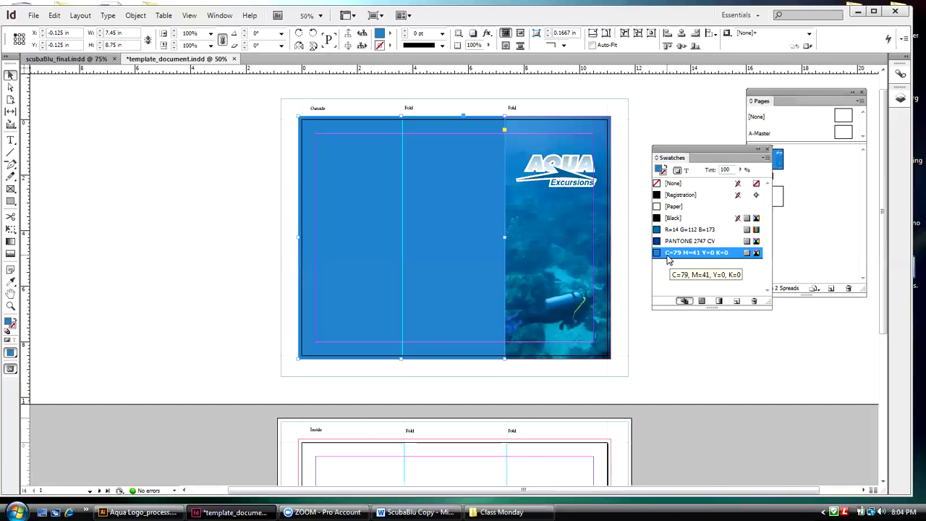
# - Draw a 2.9 × 0.775 in text frame below the cover logo and copy "Aqua Excursions Dive Adventures" from the ScubaBlu Copy Word document
pyautogui.click(11, 142)
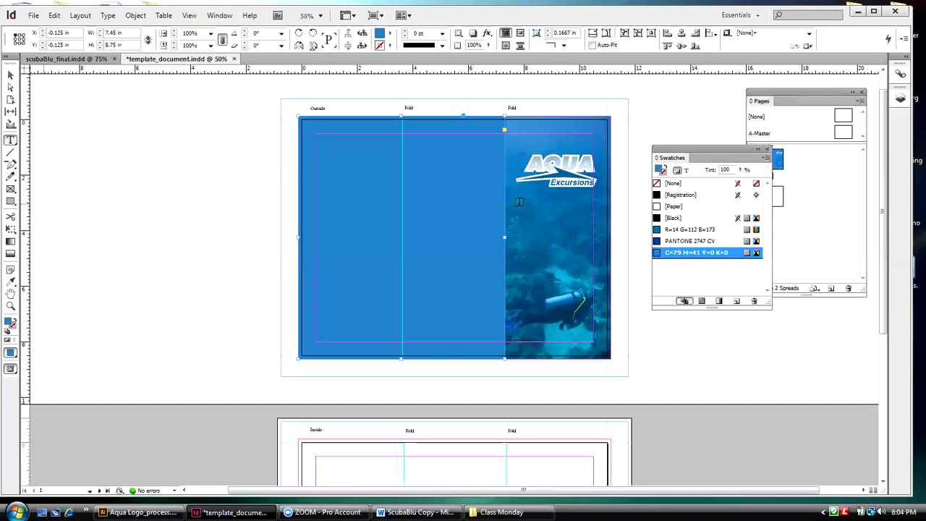
pyautogui.moveTo(515, 205); pyautogui.dragTo(597, 230)
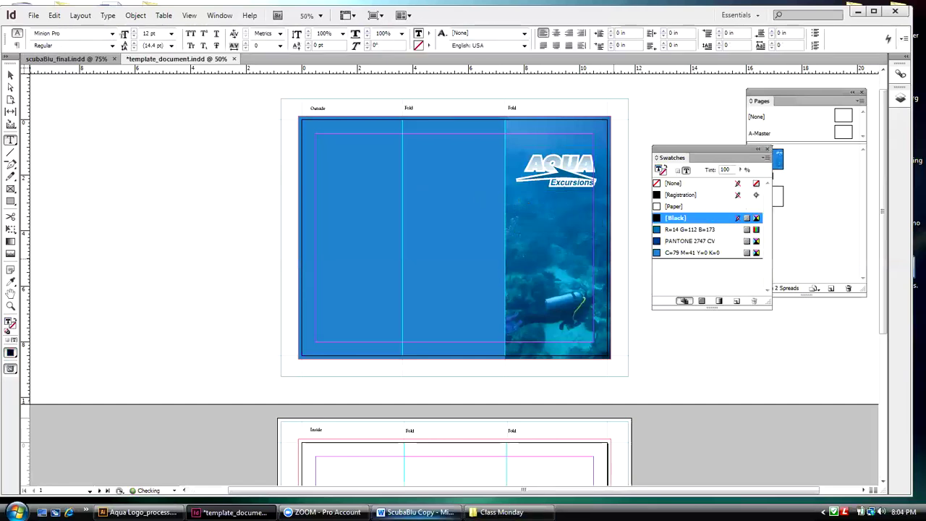
pyautogui.click(415, 512)
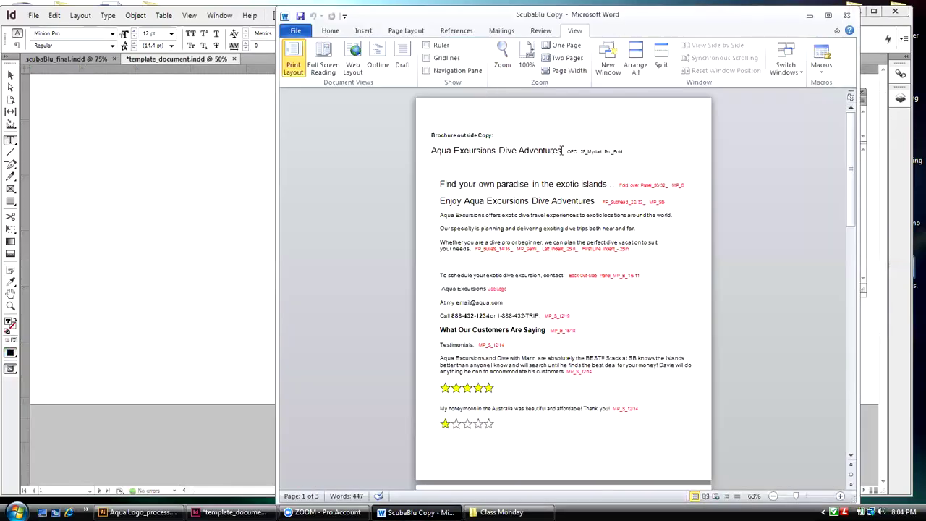
pyautogui.moveTo(562, 151); pyautogui.dragTo(447, 149)
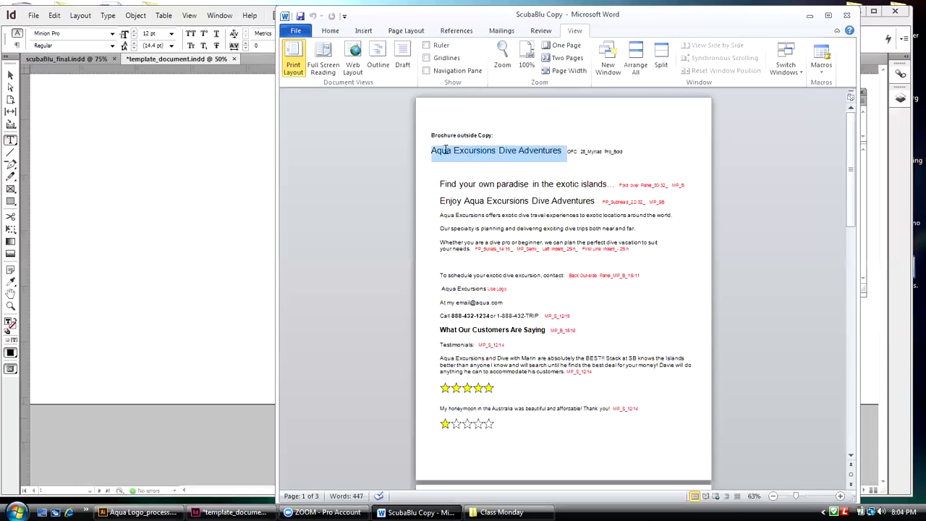
pyautogui.rightClick(447, 154)
pyautogui.click(472, 171)
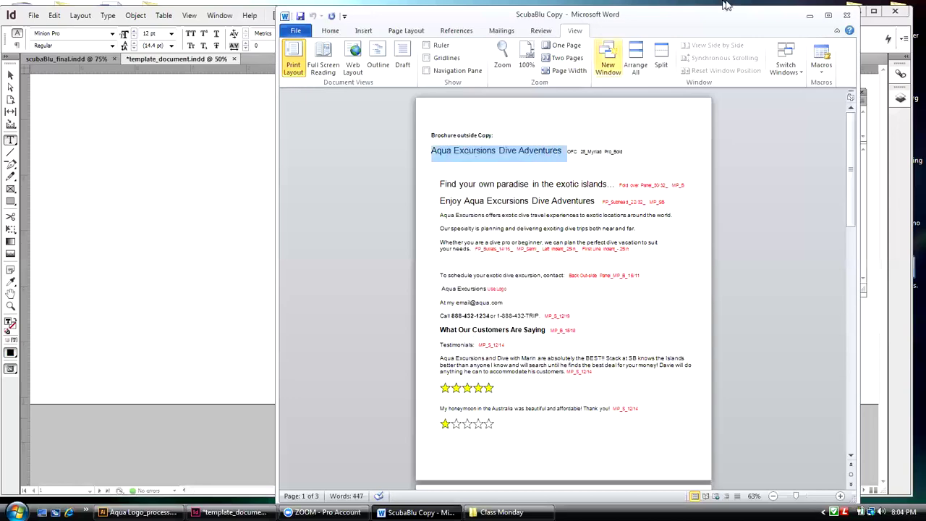
pyautogui.click(809, 15)
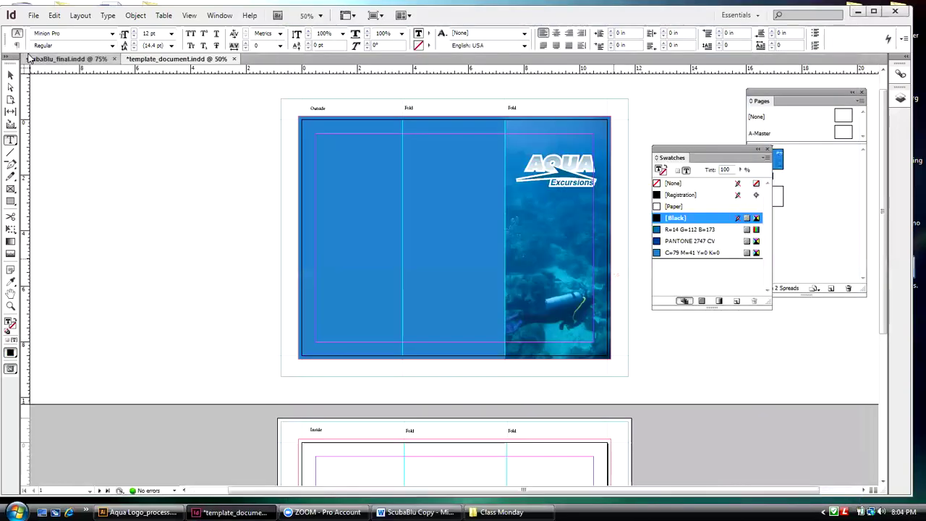
# - Check the cover wording in scubaBlu_final.indd, then paste the copied title into the template's cover text frame and delete "Aqua Excursions"
pyautogui.click(55, 59)
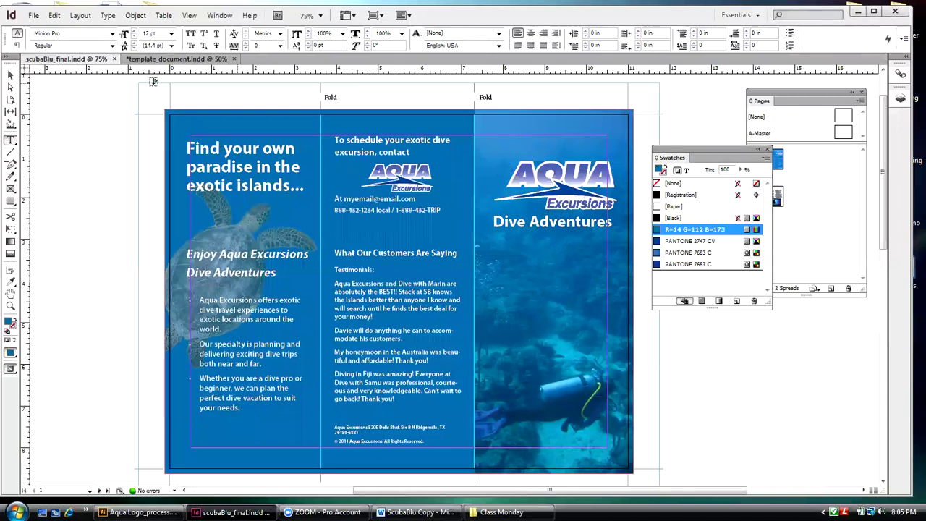
pyautogui.click(152, 59)
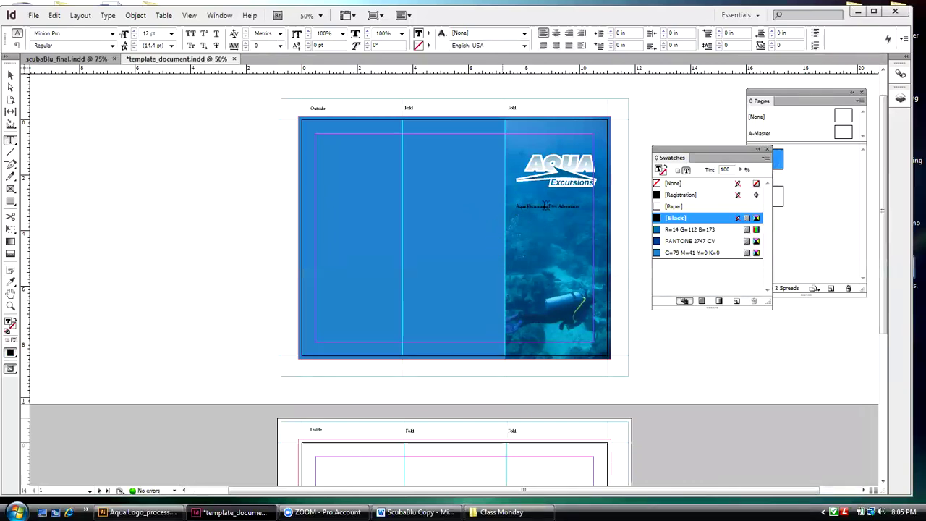
pyautogui.moveTo(547, 206); pyautogui.dragTo(514, 206)
pyautogui.press('BackSpace')
# - Set the "Dive Adventures" text on the cover to Myriad Pro Bold
pyautogui.moveTo(550, 206); pyautogui.dragTo(516, 206)
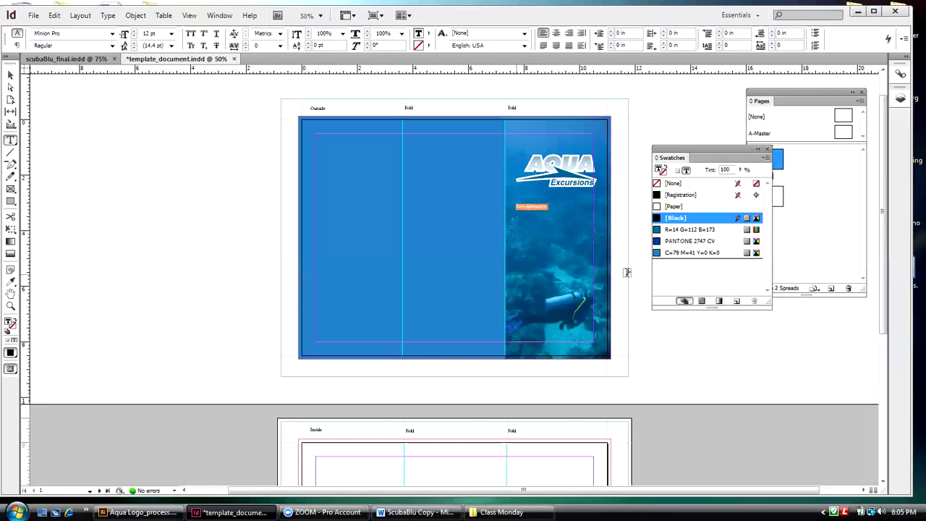
pyautogui.click(657, 208)
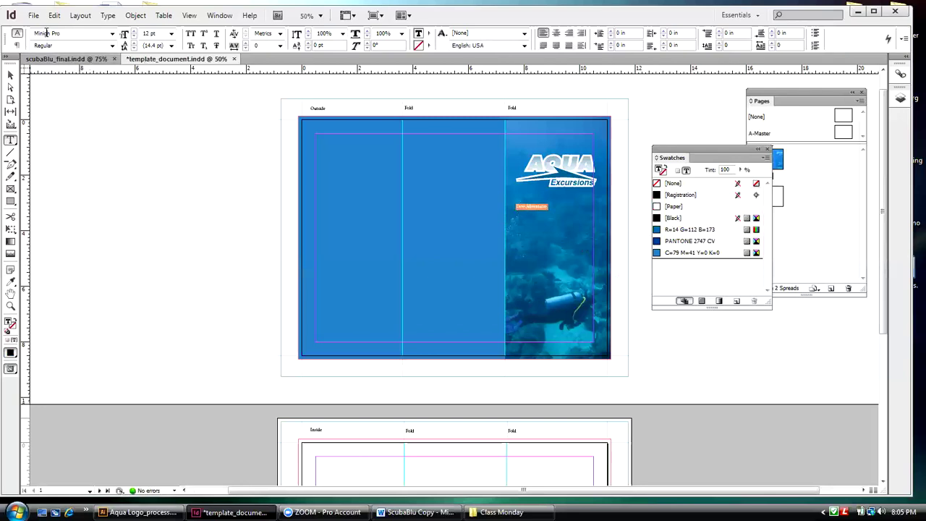
pyautogui.moveTo(49, 32); pyautogui.dragTo(32, 32)
pyautogui.write('Myriad')
pyautogui.click(112, 48)
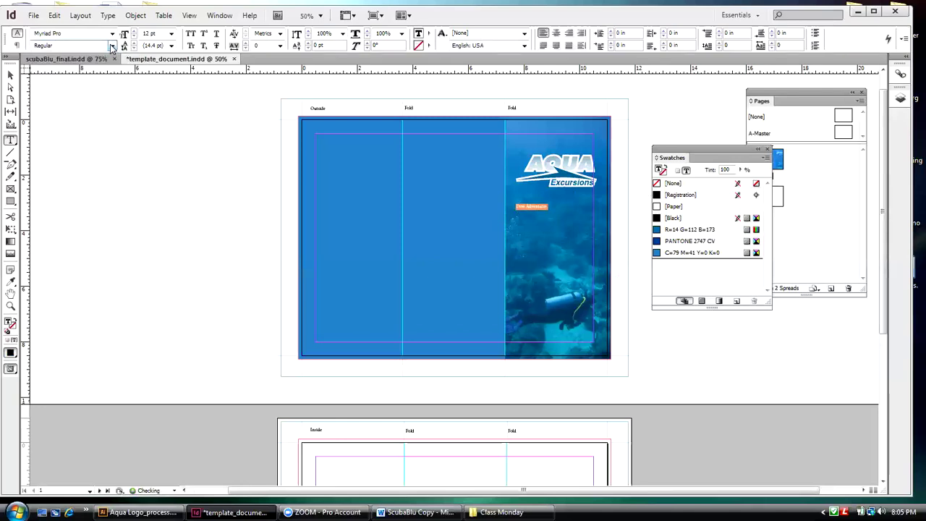
pyautogui.hotkey('ctrl', 'a')
pyautogui.click(112, 48)
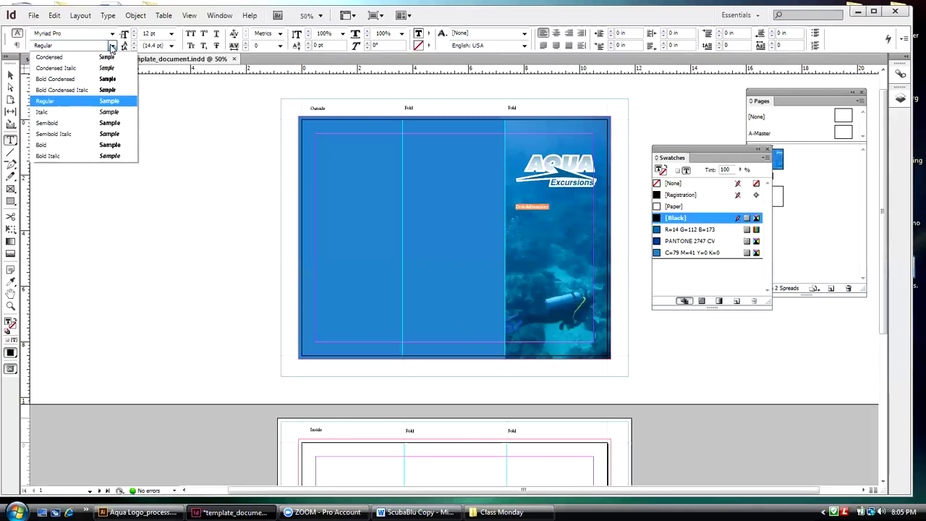
pyautogui.click(62, 145)
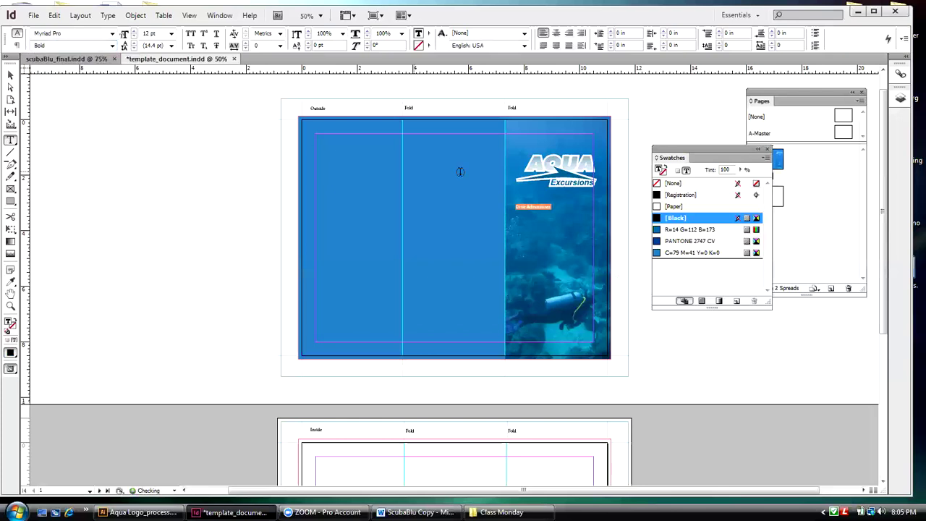
# - Increase the "Dive Adventures" font size to 26 pt, comparing it with the title in scubaBlu_final.indd
pyautogui.click(134, 32)
pyautogui.click(134, 33)
pyautogui.click(134, 33)
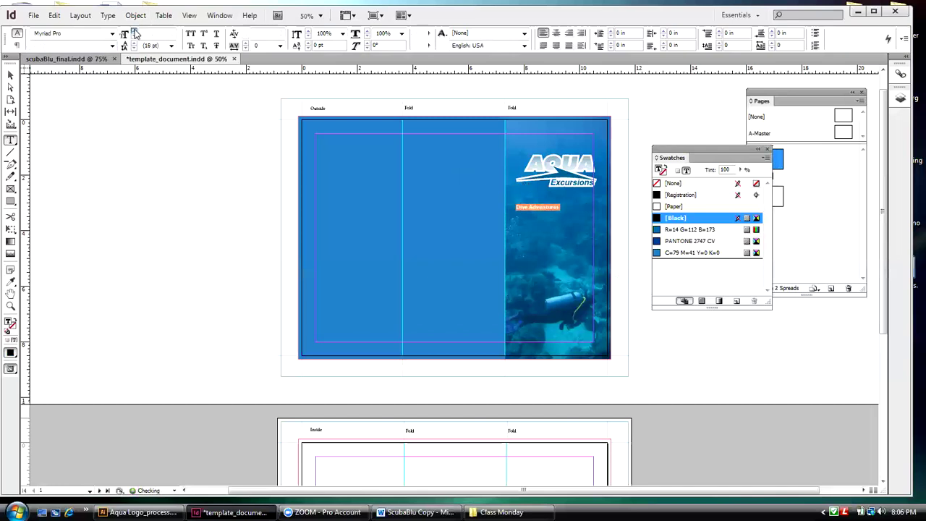
pyautogui.click(134, 33)
pyautogui.click(134, 32)
pyautogui.click(134, 33)
pyautogui.click(134, 32)
pyautogui.click(134, 33)
pyautogui.click(134, 33)
pyautogui.click(134, 32)
pyautogui.click(134, 33)
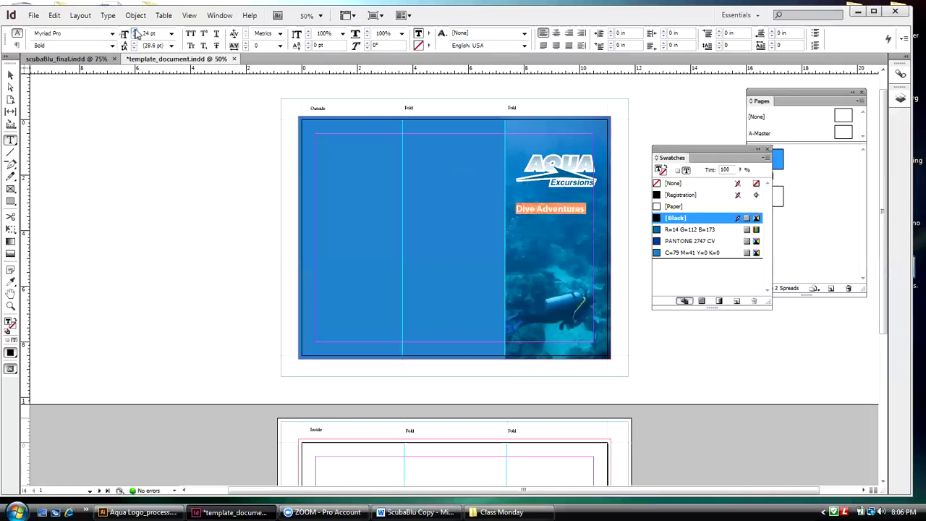
pyautogui.click(68, 60)
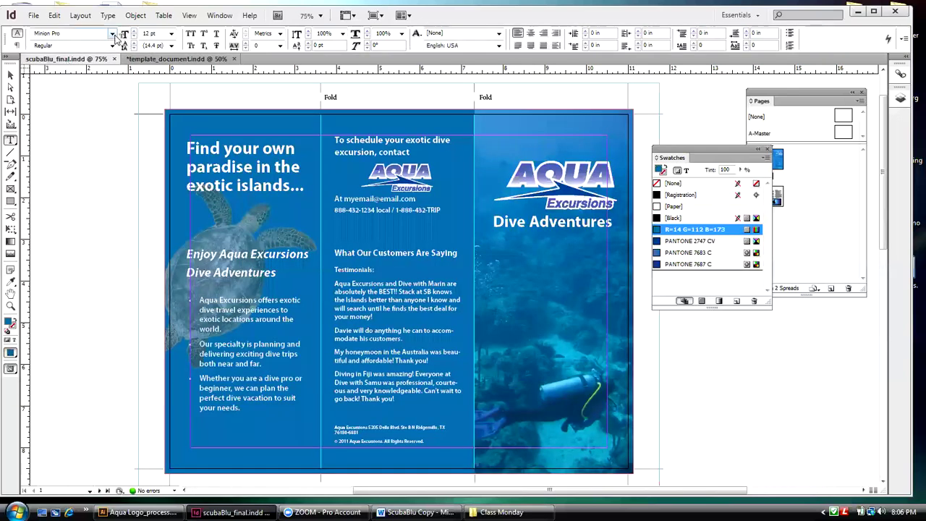
pyautogui.click(176, 59)
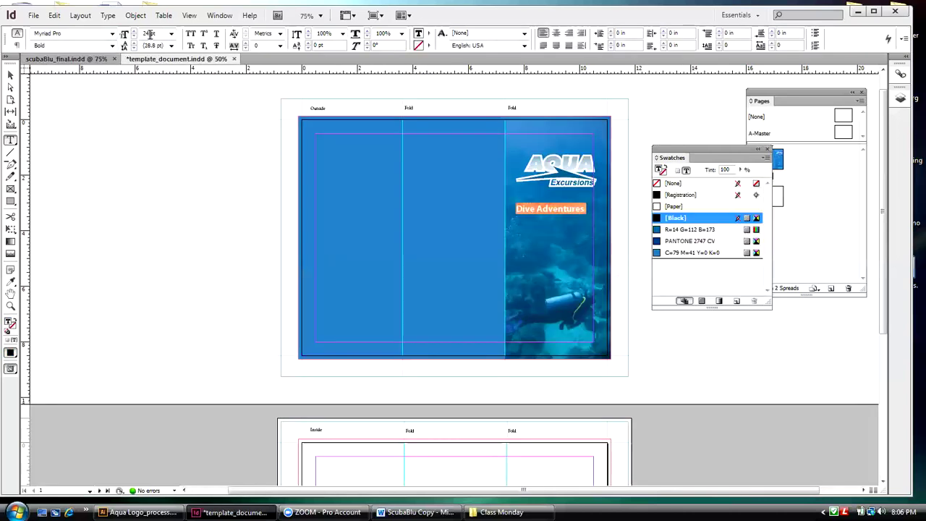
pyautogui.click(134, 32)
pyautogui.click(134, 32)
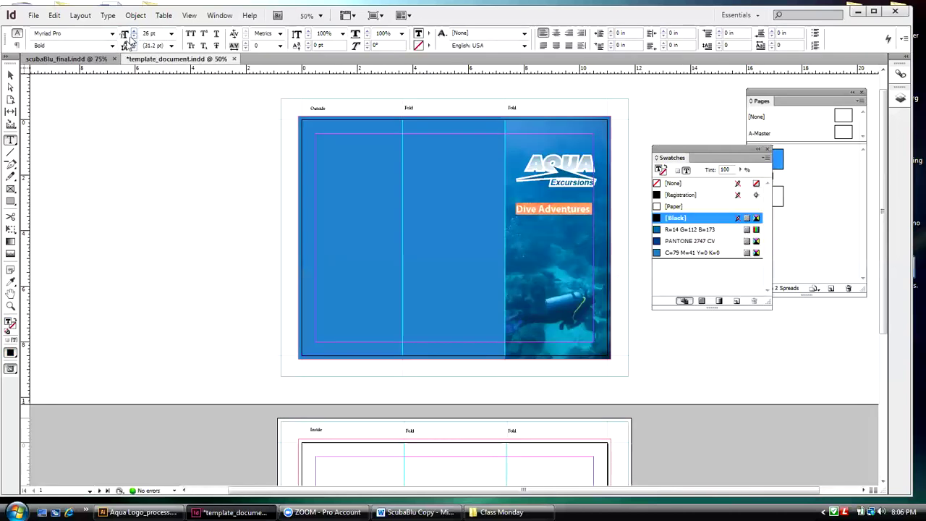
# - Color the whole "Dive Adventures" title with the [Paper] swatch
pyautogui.click(10, 75)
pyautogui.click(553, 211)
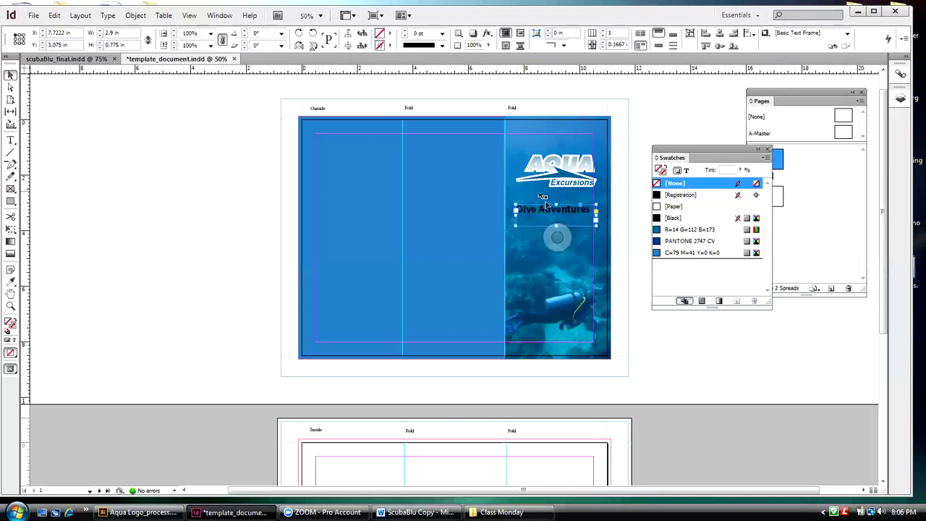
pyautogui.doubleClick(556, 208)
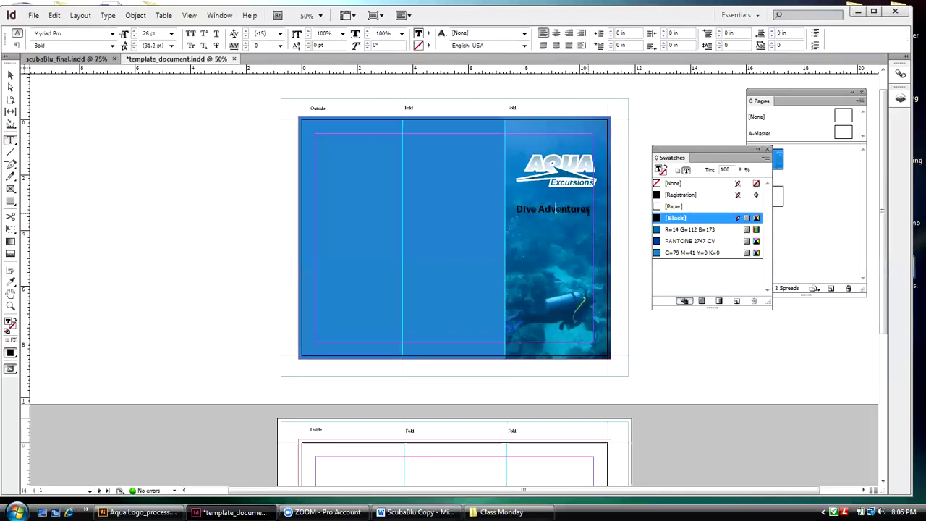
pyautogui.moveTo(591, 209); pyautogui.dragTo(515, 209)
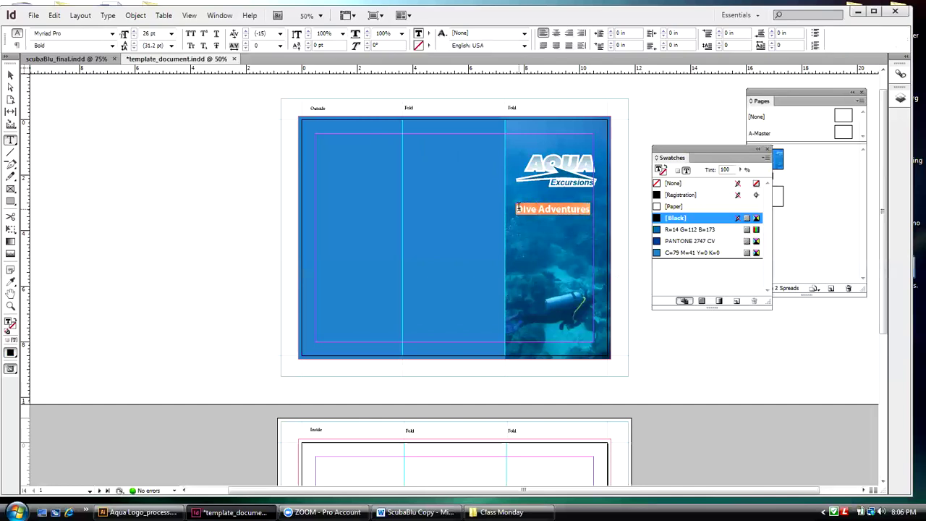
pyautogui.click(661, 208)
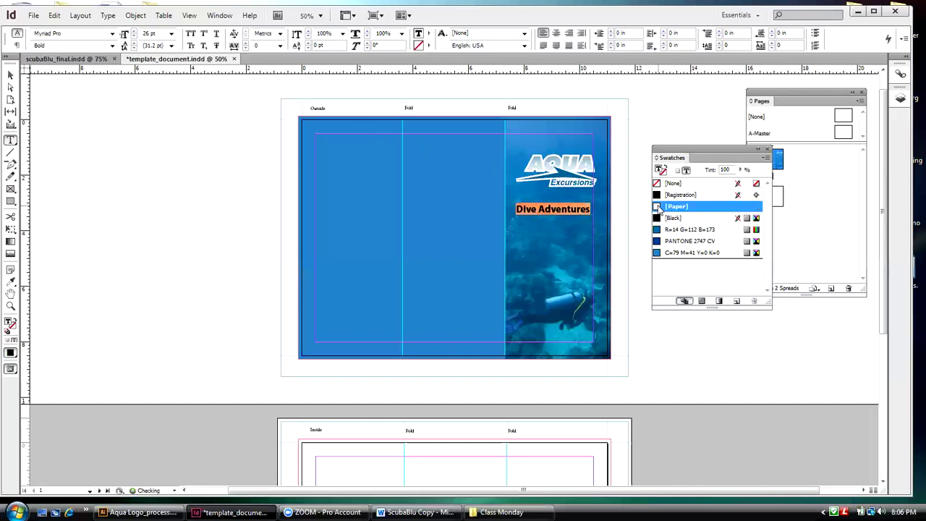
pyautogui.click(9, 76)
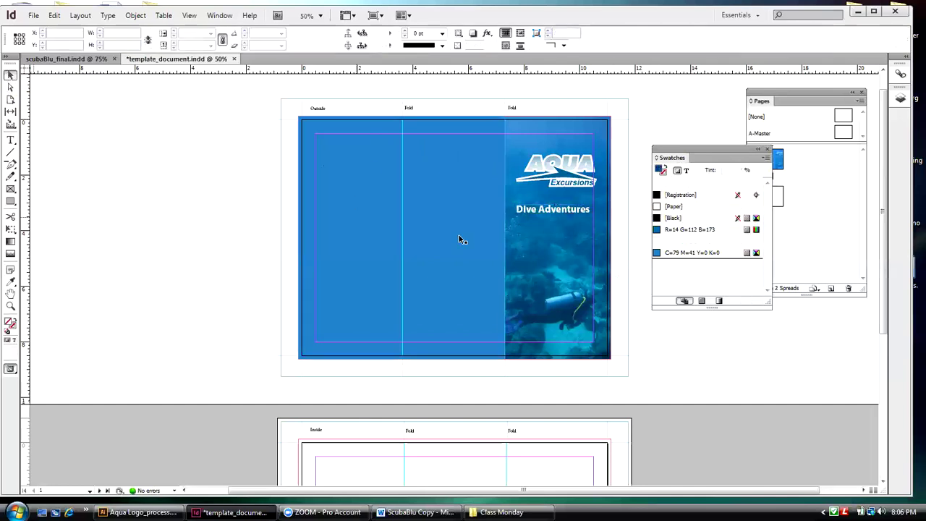
# - Align the horizontal centers of the "Dive Adventures" text frame and the logo frame, then deselect them
pyautogui.click(517, 242)
pyautogui.click(557, 212)
pyautogui.keyDown('shift'); pyautogui.click(557, 170); pyautogui.keyUp('shift')
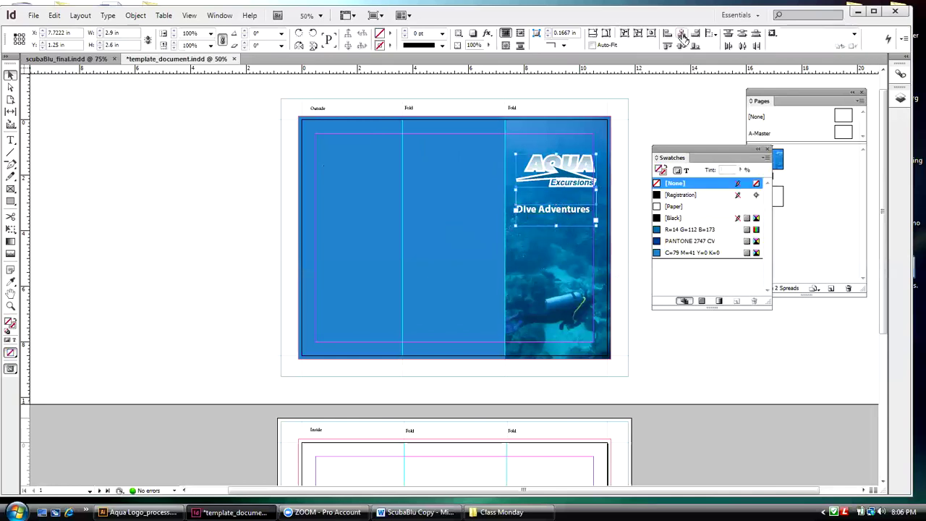
pyautogui.click(682, 36)
pyautogui.click(673, 107)
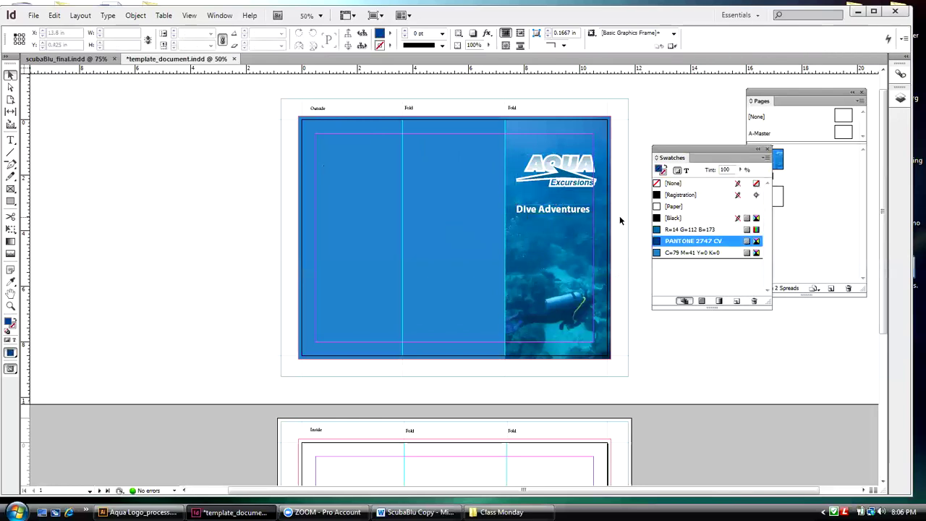
# - Nudge the logo frame down toward the title to Y 1.3889 in
pyautogui.click(560, 182)
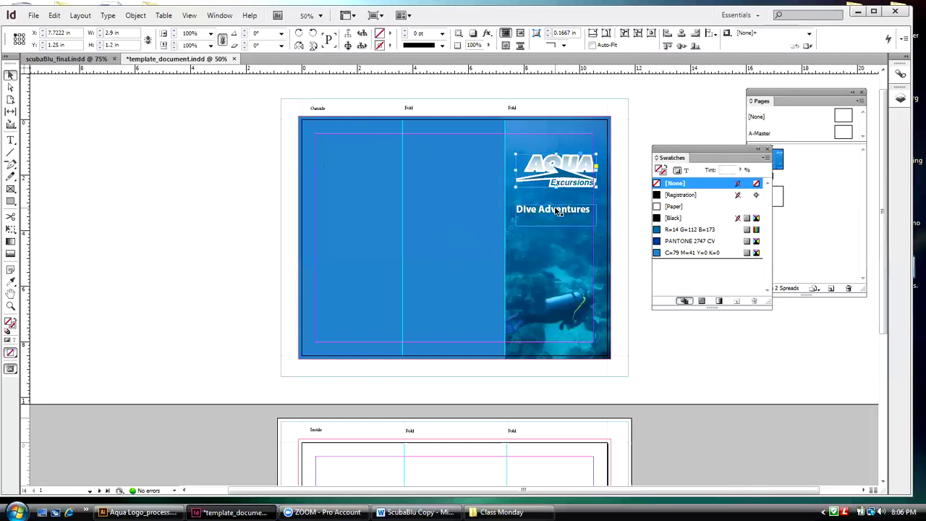
pyautogui.hotkey('shift', 'Down')
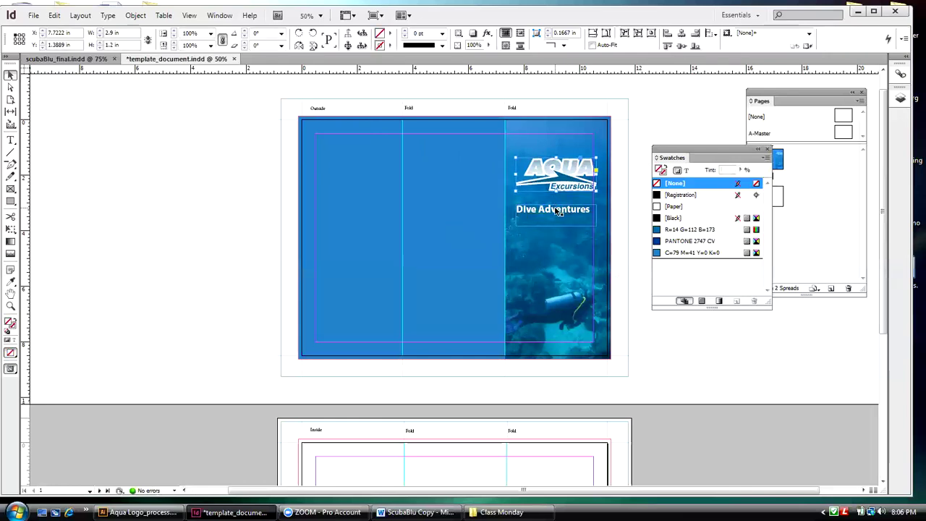
# - Nudge the logo frame closer to the "Dive Adventures" title, to Y 1.4444 in, and deselect it
pyautogui.press('Down')
pyautogui.press('Down')
pyautogui.press('Down')
pyautogui.press('Down')
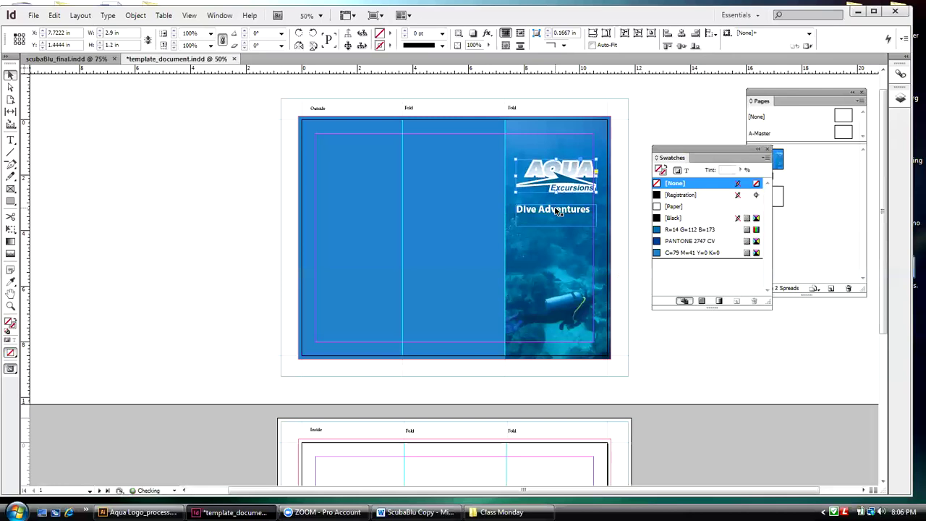
pyautogui.click(683, 89)
pyautogui.click(693, 241)
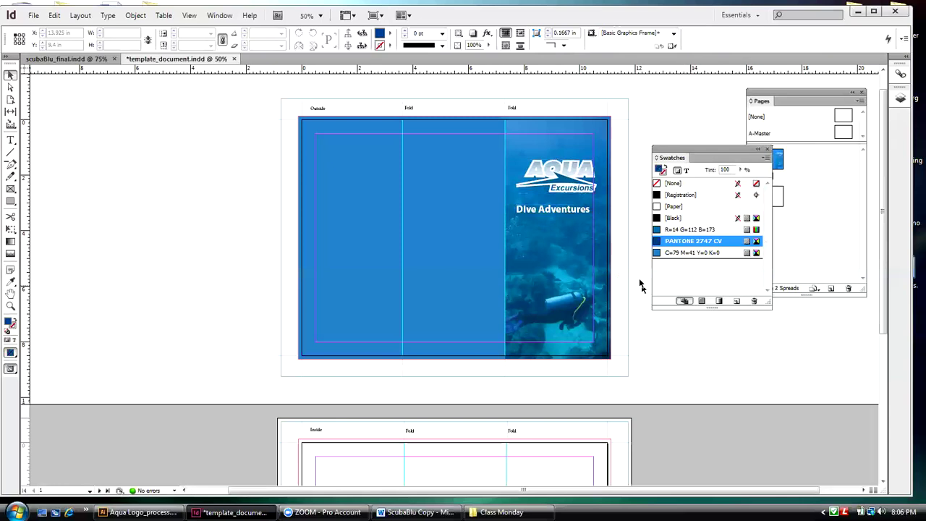
# - Nudge the "Dive Adventures" text frame right to X 7.8056 in so it looks centered under the logo, and deselect it
pyautogui.click(579, 215)
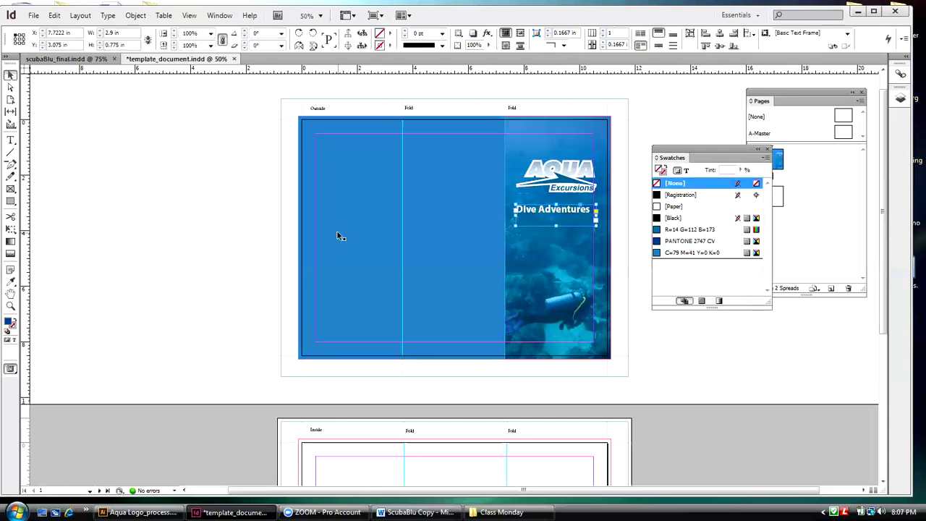
pyautogui.press('Right')
pyautogui.press('Right')
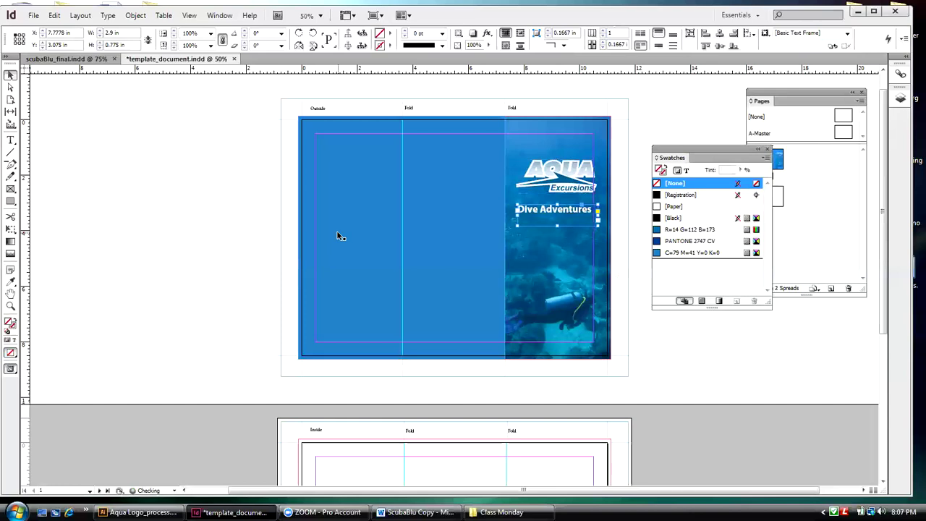
pyautogui.click(647, 120)
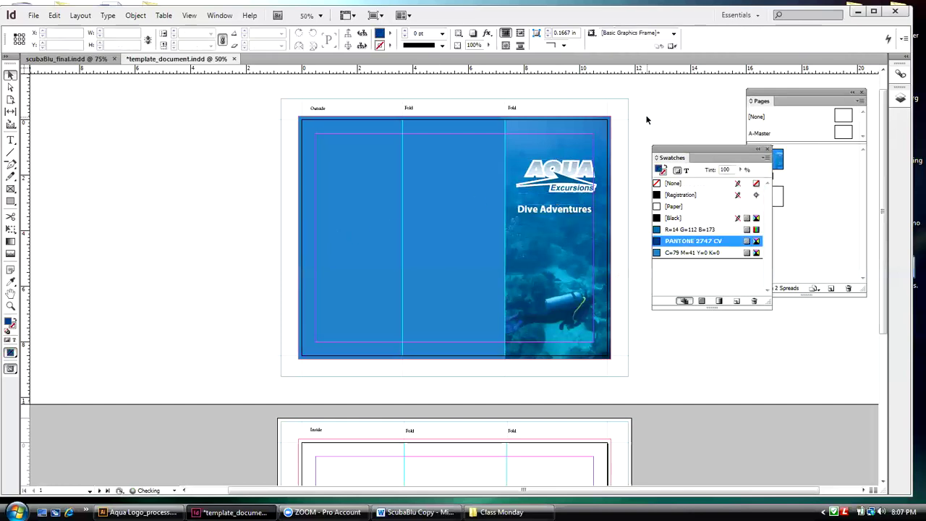
pyautogui.click(564, 211)
pyautogui.press('Right')
pyautogui.press('Right')
pyautogui.press('Right')
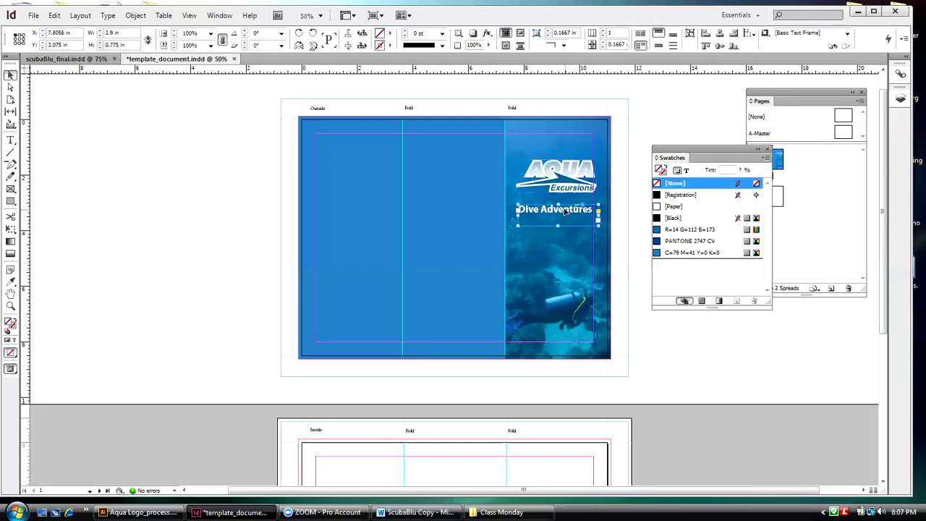
pyautogui.click(661, 110)
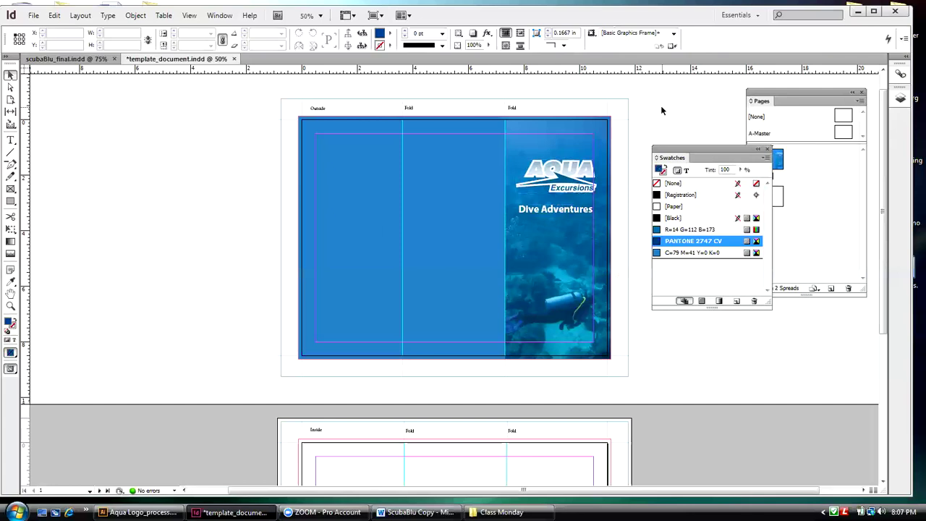
# - Save the document as aqua_trifold.indd in the Class Monday folder on the Desktop
pyautogui.click(33, 15)
pyautogui.click(34, 136)
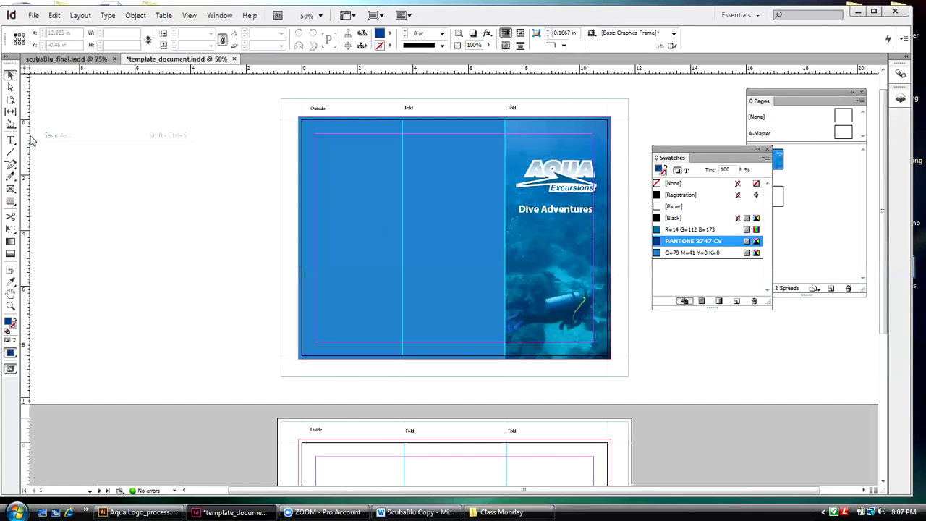
pyautogui.click(329, 181)
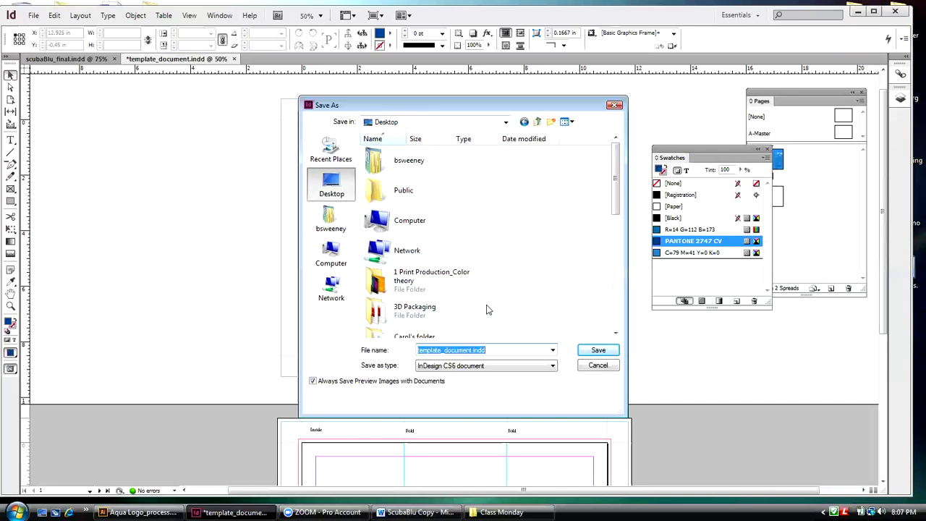
pyautogui.moveTo(615, 204); pyautogui.dragTo(614, 240)
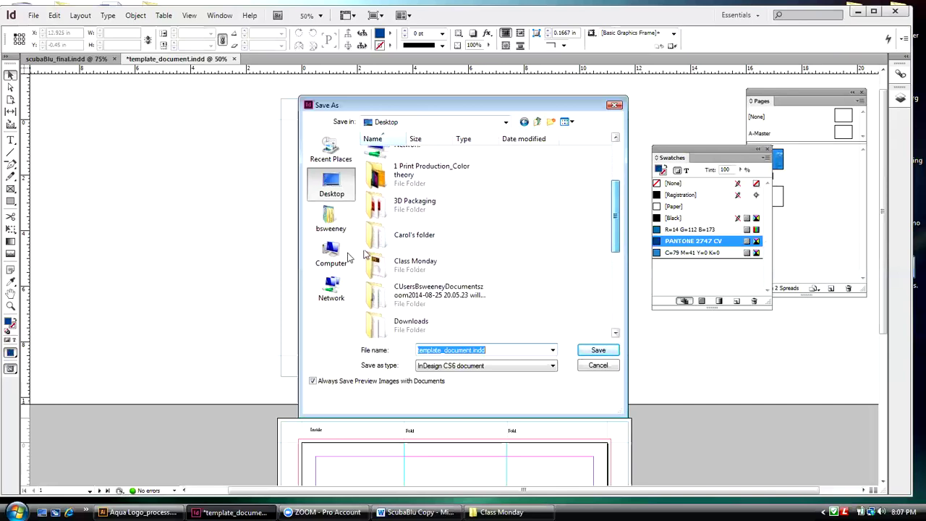
pyautogui.doubleClick(379, 266)
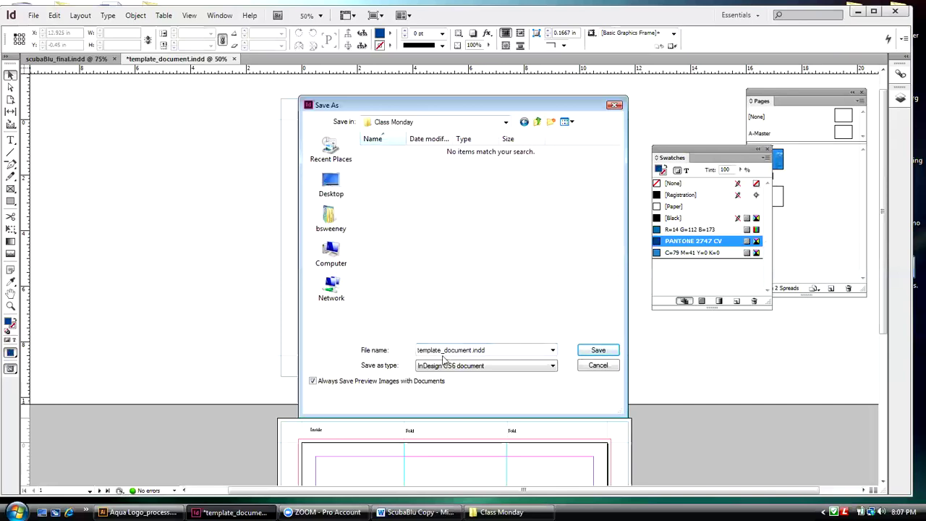
pyautogui.doubleClick(420, 351)
pyautogui.moveTo(419, 350); pyautogui.dragTo(467, 351)
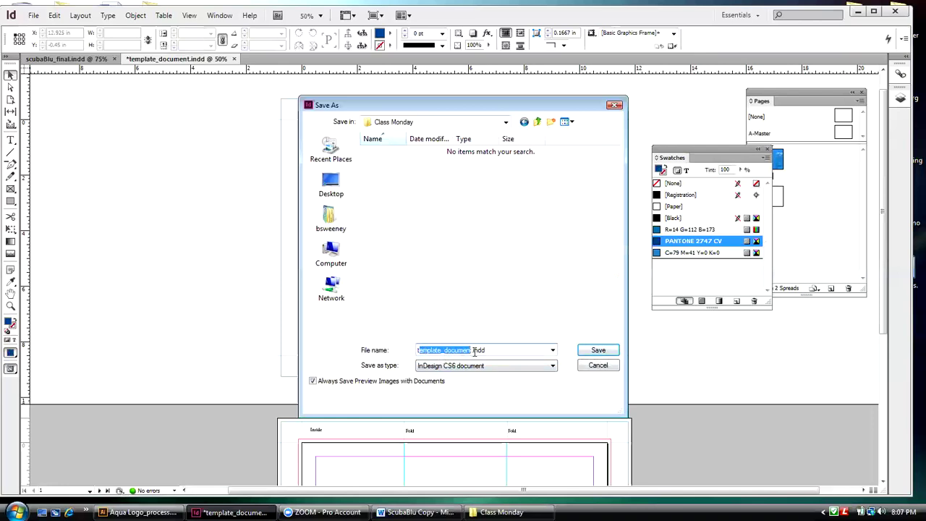
pyautogui.write('a')
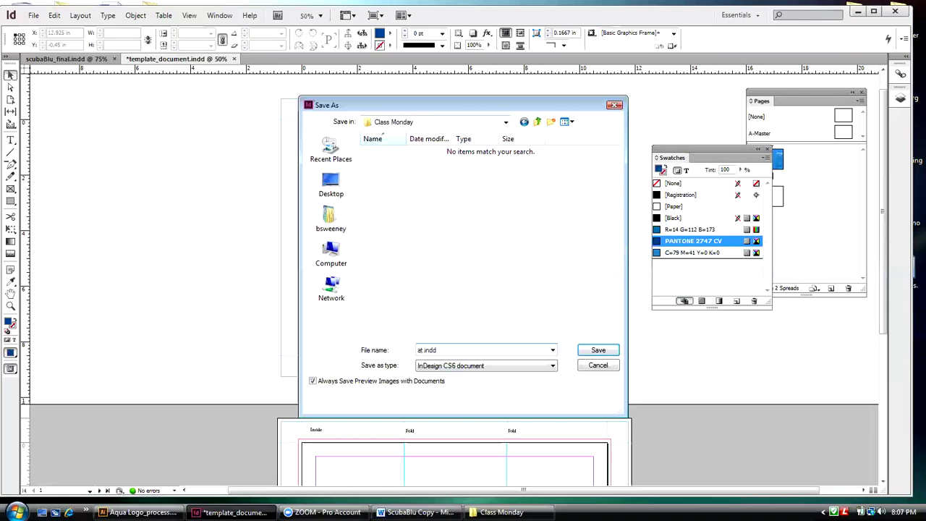
pyautogui.write('qua_trifol')
pyautogui.press('Delete')
pyautogui.click(584, 353)
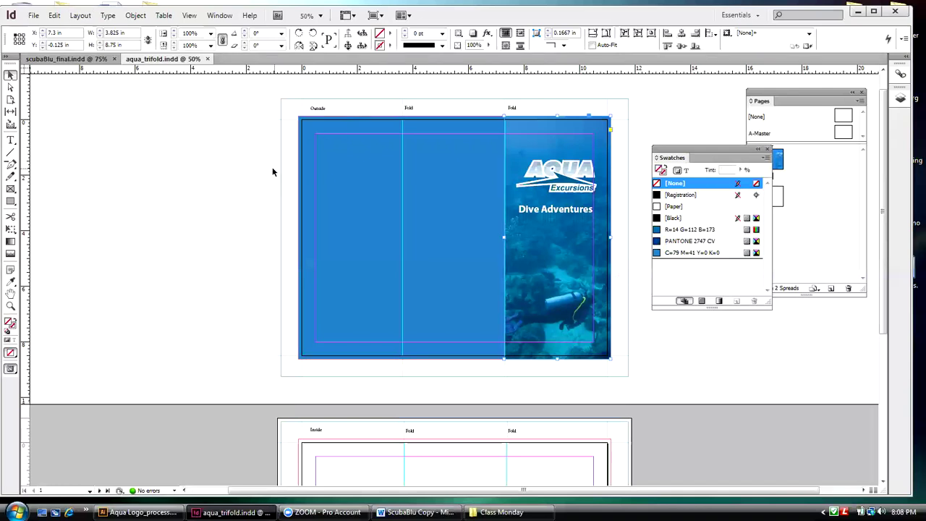
# - Draw a rectangle frame about 3.4 by 4.6 in on the leftmost outside panel and place the Turtle image from the Week 3 Links folder in it
pyautogui.click(12, 188)
pyautogui.moveTo(304, 188); pyautogui.dragTo(401, 315)
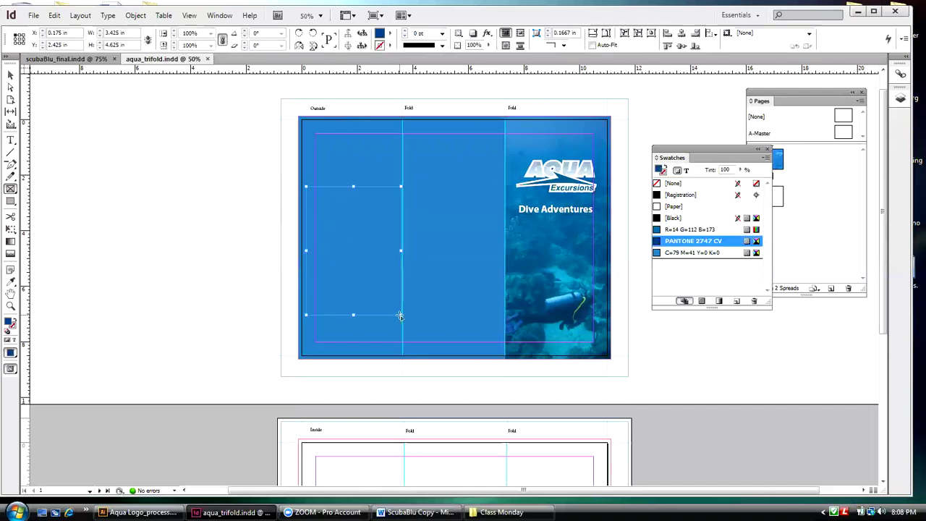
pyautogui.click(32, 15)
pyautogui.click(52, 191)
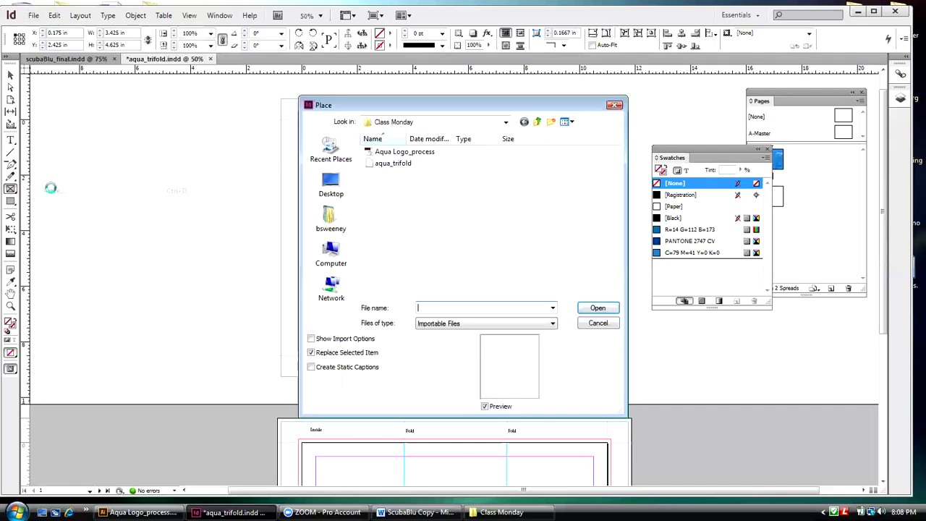
pyautogui.click(334, 186)
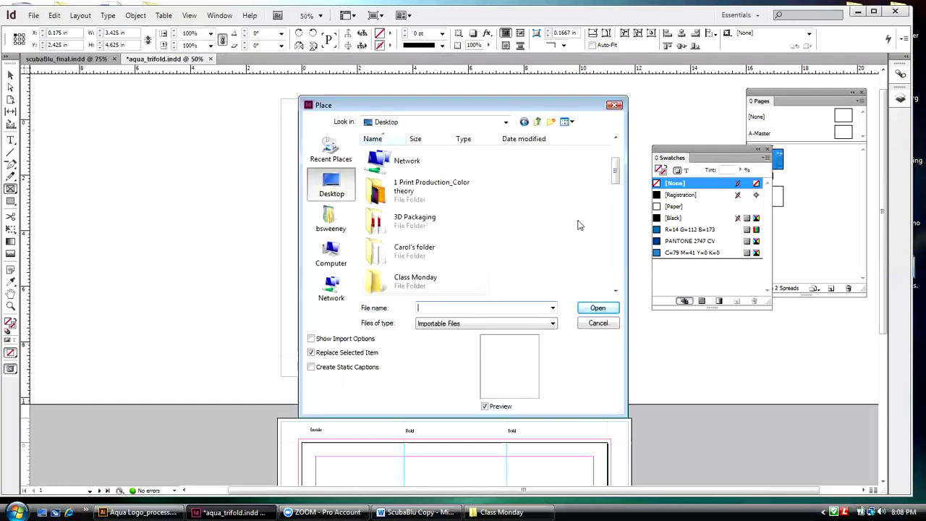
pyautogui.moveTo(614, 169)
pyautogui.mouseDown()
pyautogui.moveTo(615, 200)
pyautogui.moveTo(617, 177)
pyautogui.mouseUp()
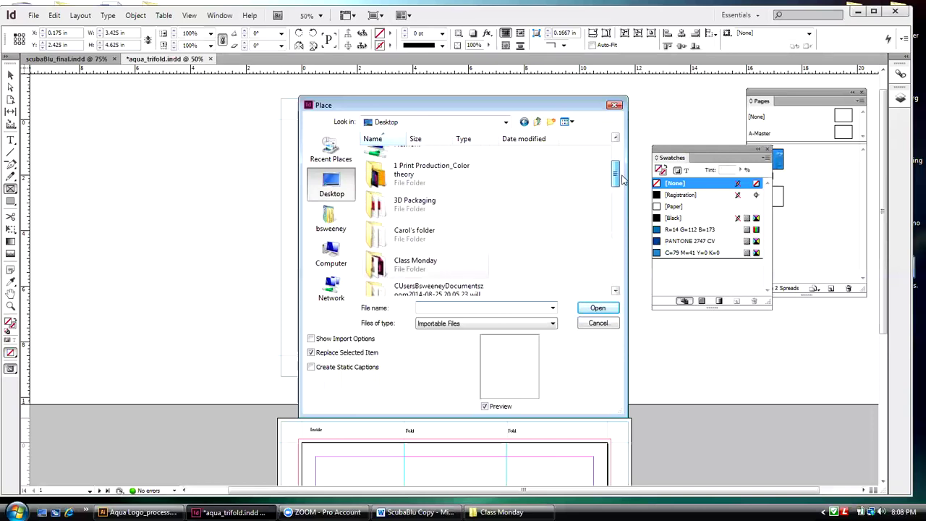
pyautogui.doubleClick(422, 172)
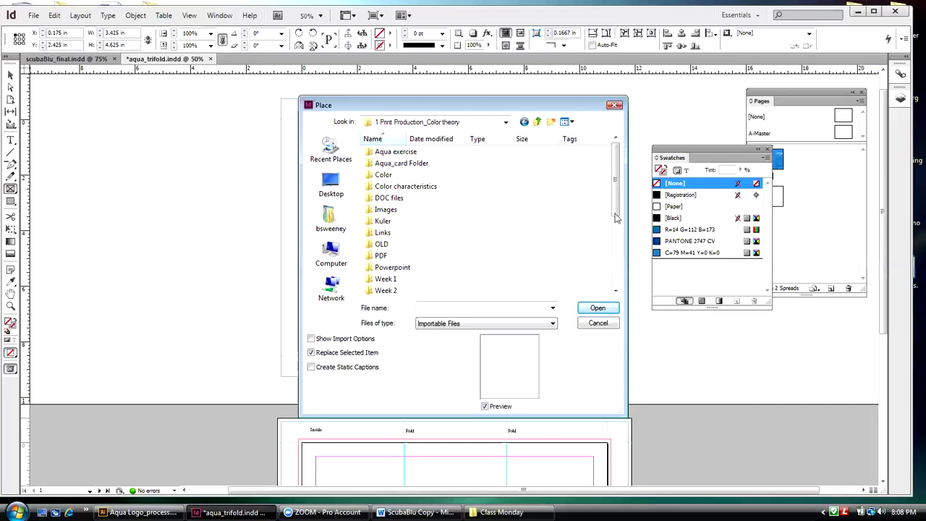
pyautogui.scroll(-2, 451, 239)
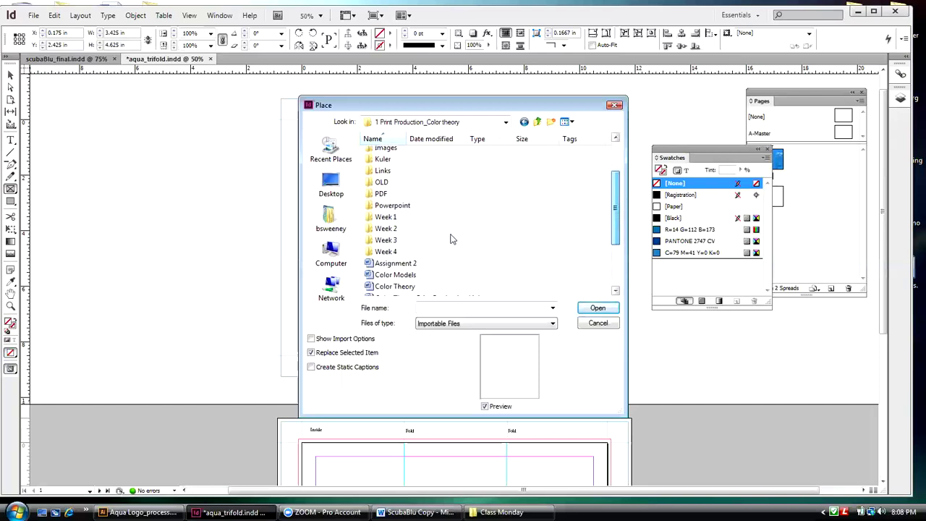
pyautogui.doubleClick(392, 241)
pyautogui.doubleClick(383, 176)
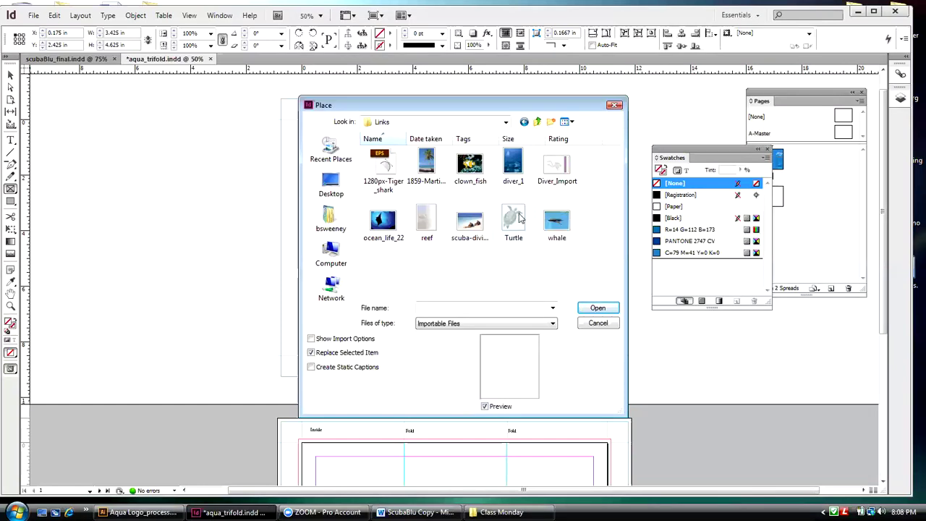
pyautogui.click(595, 310)
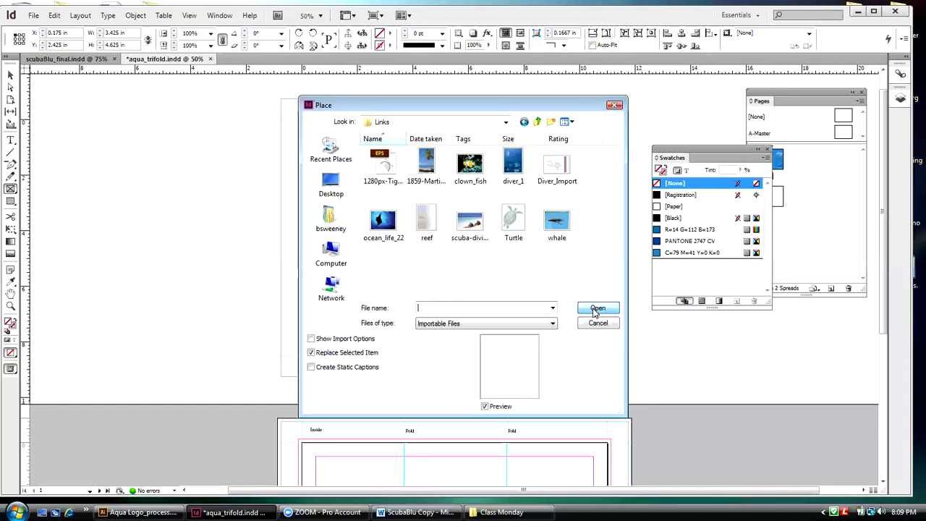
pyautogui.click(524, 223)
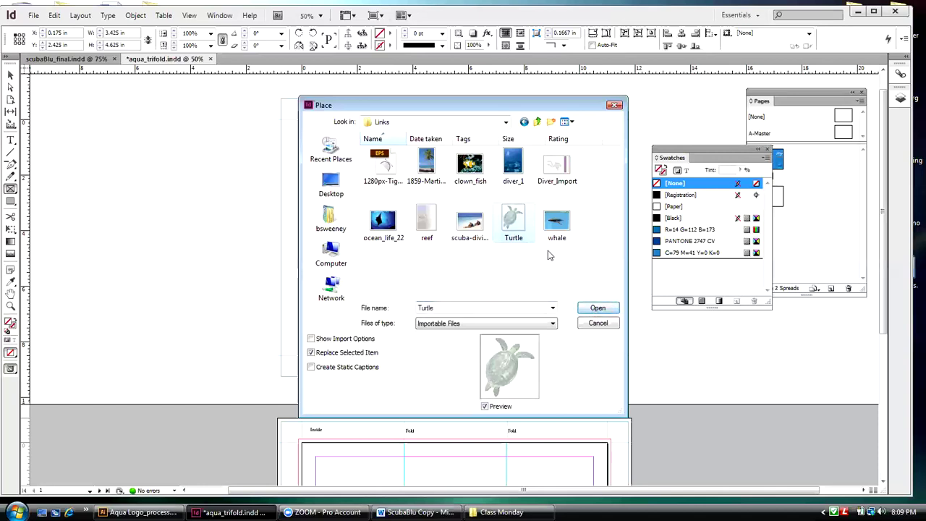
pyautogui.click(592, 312)
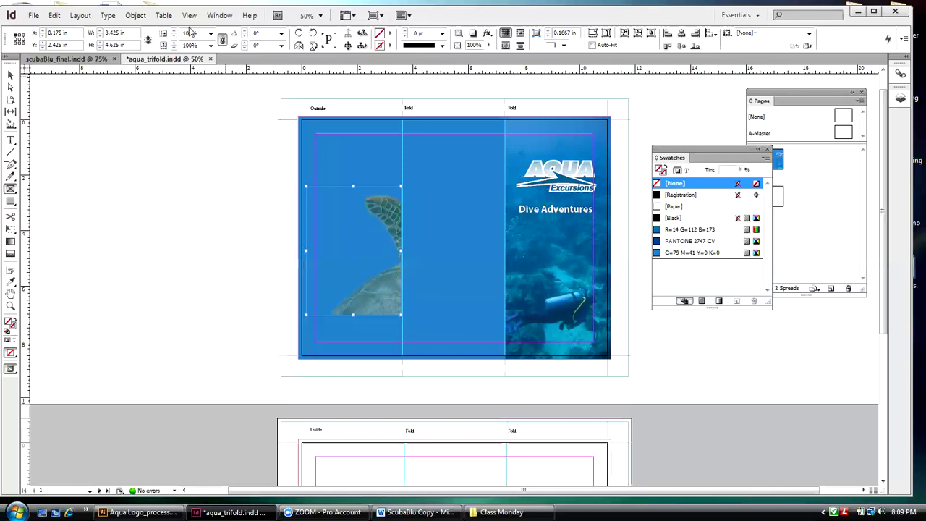
# - Fit the turtle image proportionally inside its frame
pyautogui.click(136, 16)
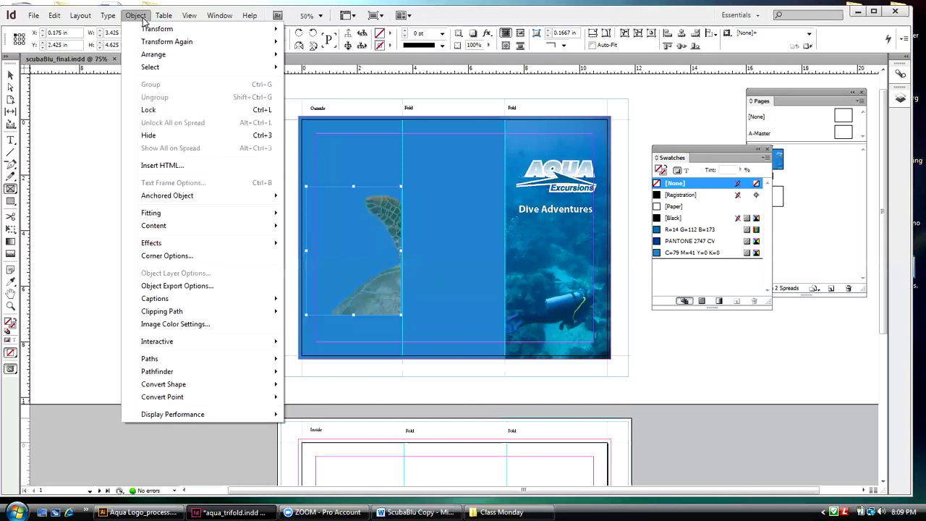
pyautogui.moveTo(192, 216)
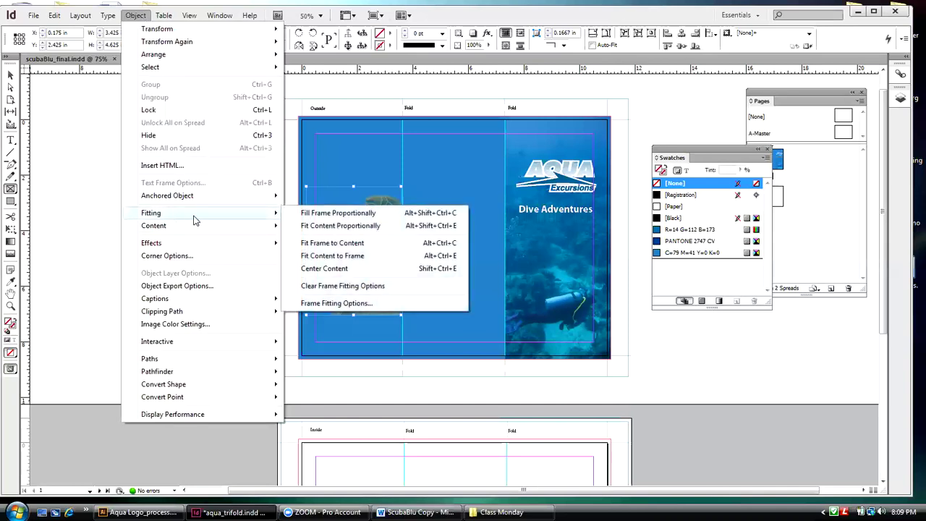
pyautogui.click(340, 226)
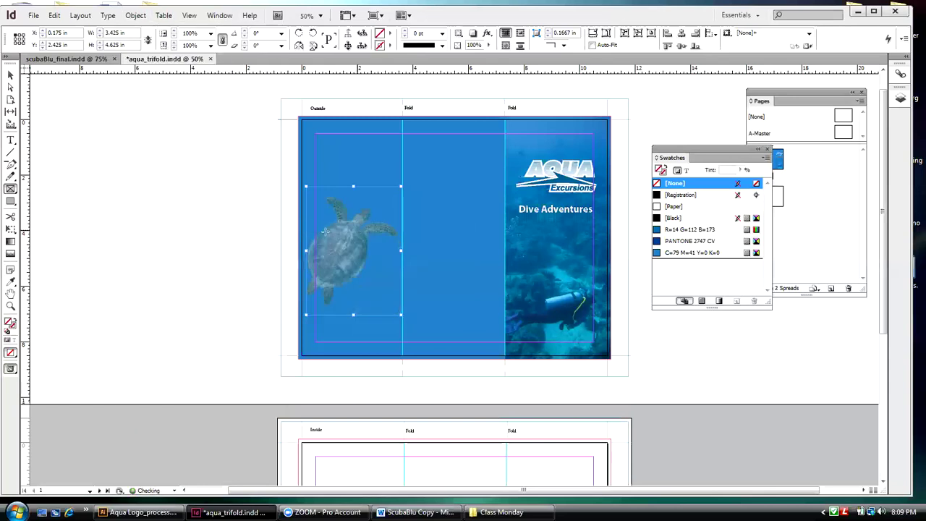
# - Nudge the turtle frame left into the bleed, to X -0.1583 in, using scubaBlu_final.indd as the reference
pyautogui.click(9, 75)
pyautogui.moveTo(323, 252)
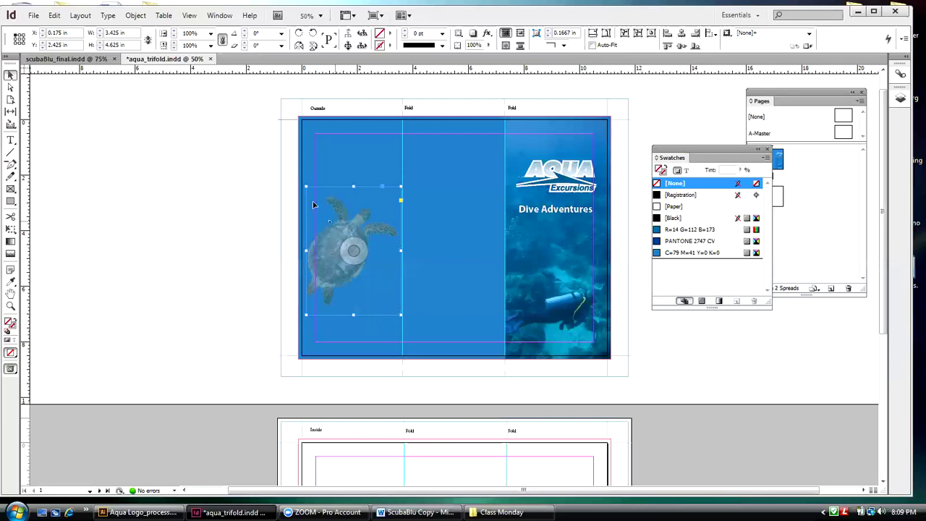
pyautogui.click(66, 59)
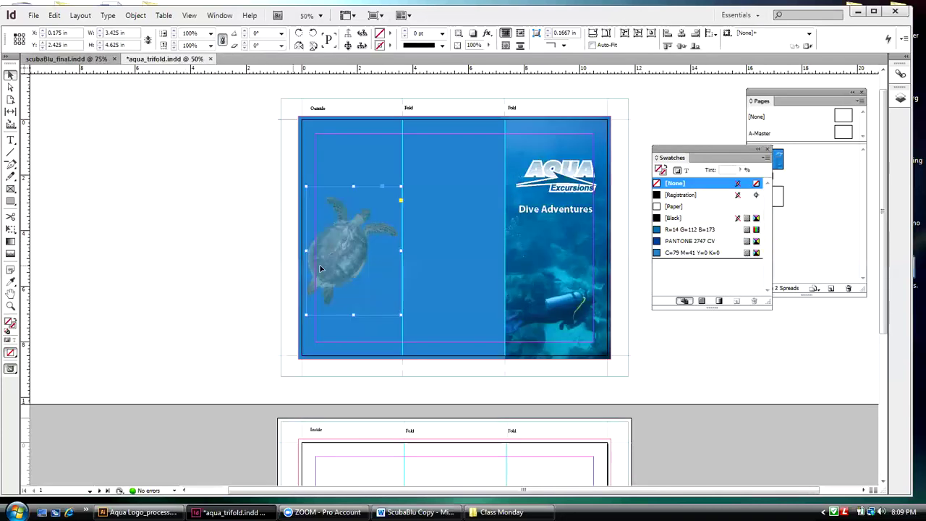
pyautogui.click(166, 59)
pyautogui.press('Left')
pyautogui.press('Left')
pyautogui.press('Left')
pyautogui.press('Left')
pyautogui.press('Left')
pyautogui.press('Left')
pyautogui.press('Left')
pyautogui.press('Left')
pyautogui.press('Left')
pyautogui.press('Left')
pyautogui.press('Left')
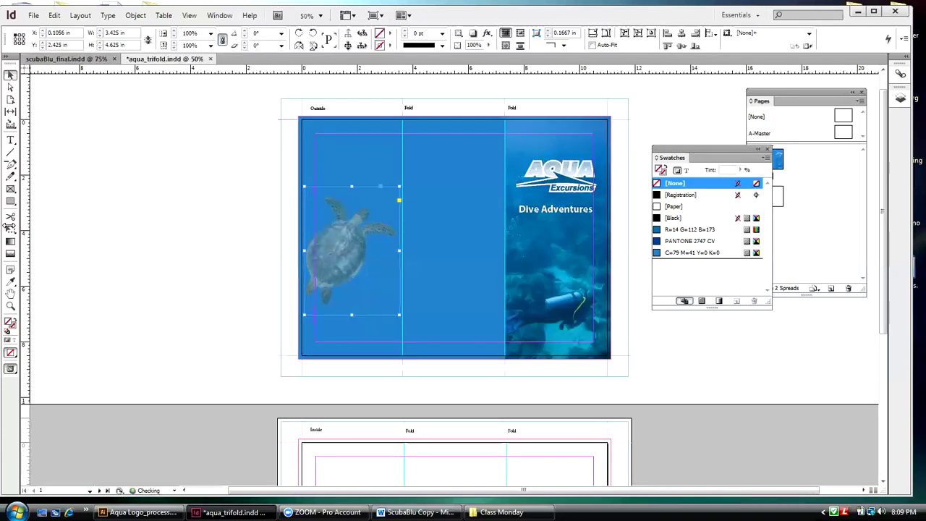
pyautogui.press('Left')
pyautogui.press('Left')
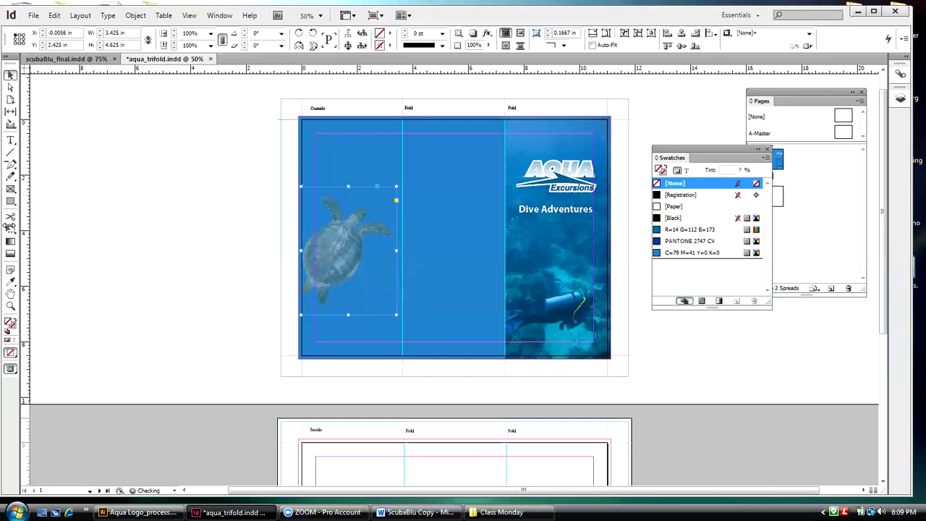
pyautogui.press('Left')
pyautogui.press('Left')
pyautogui.press('Left')
pyautogui.press('Left')
pyautogui.press('Left')
pyautogui.press('Left')
pyautogui.press('Left')
pyautogui.press('Left')
pyautogui.press('Left')
pyautogui.press('Left')
pyautogui.press('Left')
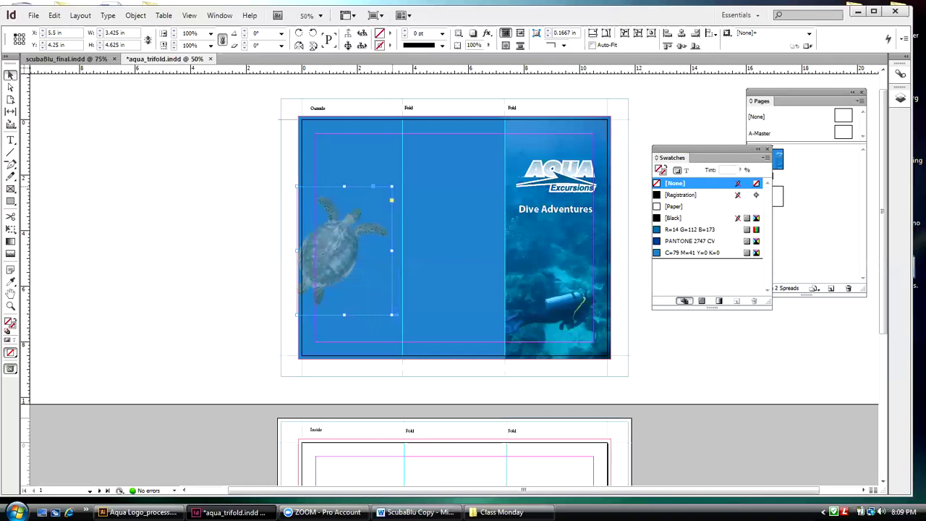
# - Enlarge the turtle frame to about 3.76 by 5.08 in, reaching the first fold, and fit its content proportionally
pyautogui.moveTo(392, 187); pyautogui.dragTo(401, 175)
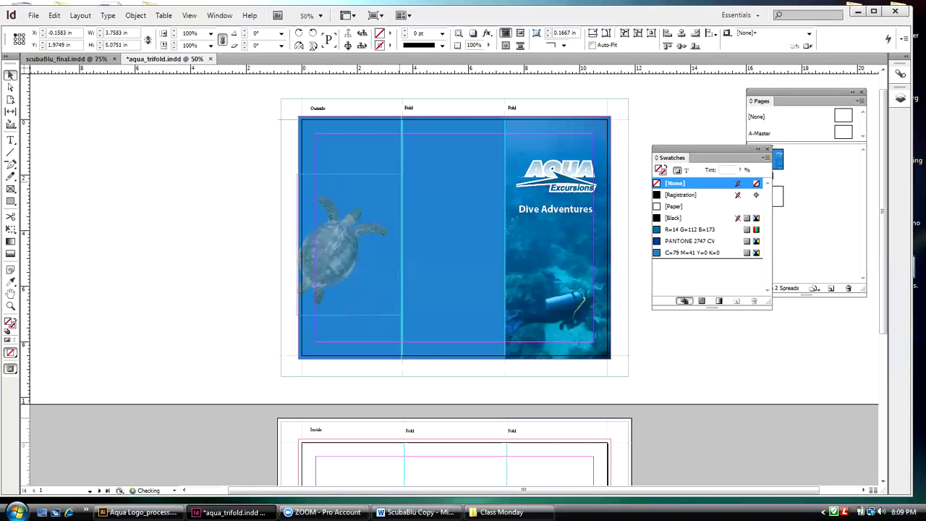
pyautogui.click(401, 182)
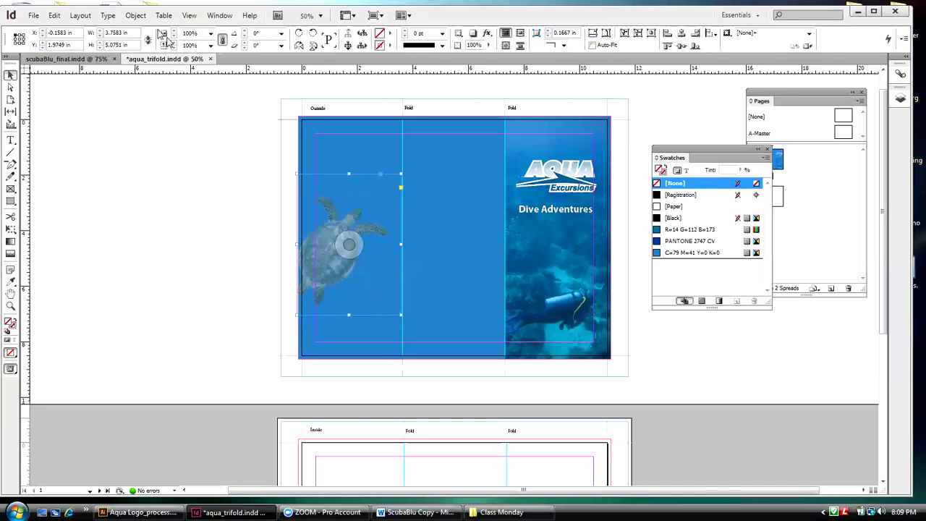
pyautogui.click(136, 16)
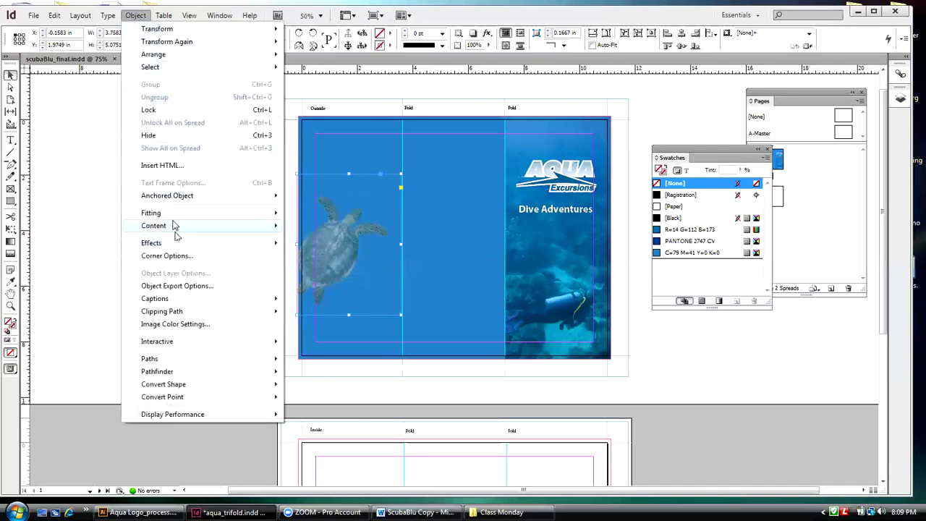
pyautogui.moveTo(174, 214)
pyautogui.click(340, 226)
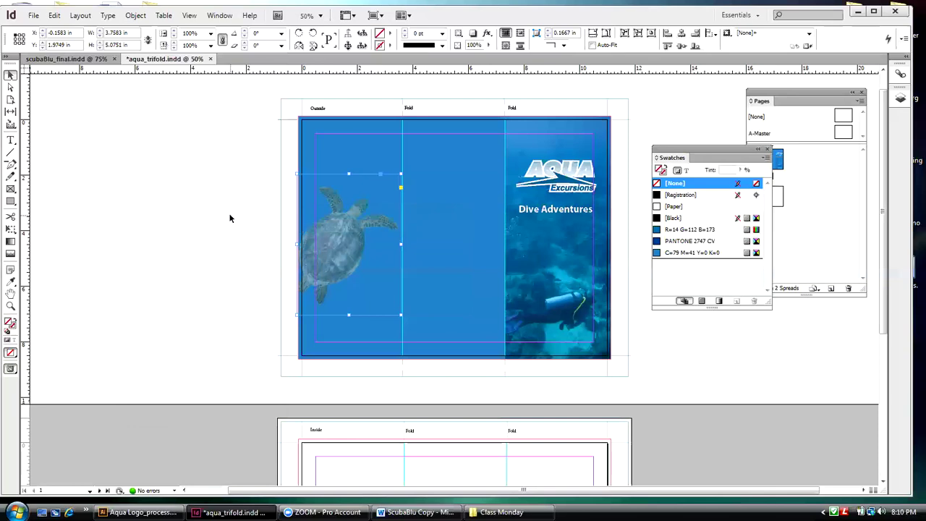
# - Scale the turtle image up slightly inside its frame to about 38.8% and deselect it
pyautogui.click(354, 244)
pyautogui.click(377, 196)
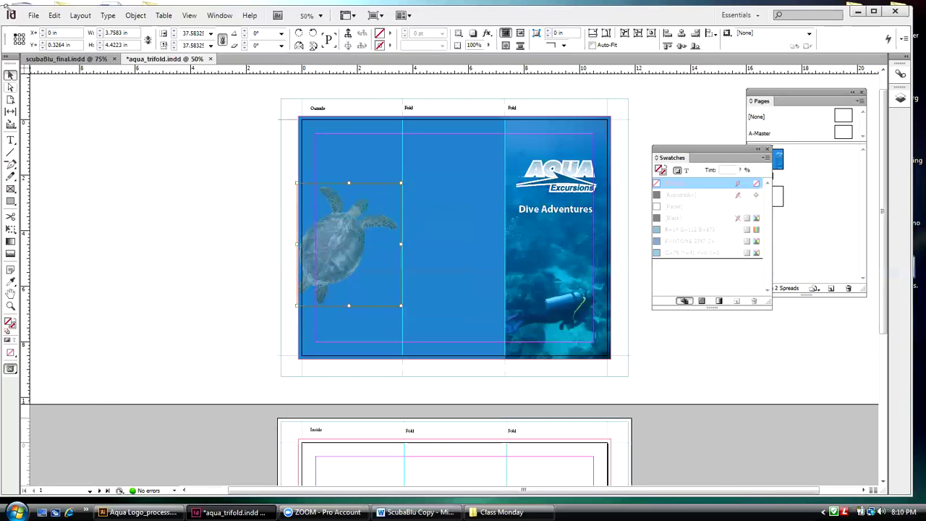
pyautogui.click(371, 316)
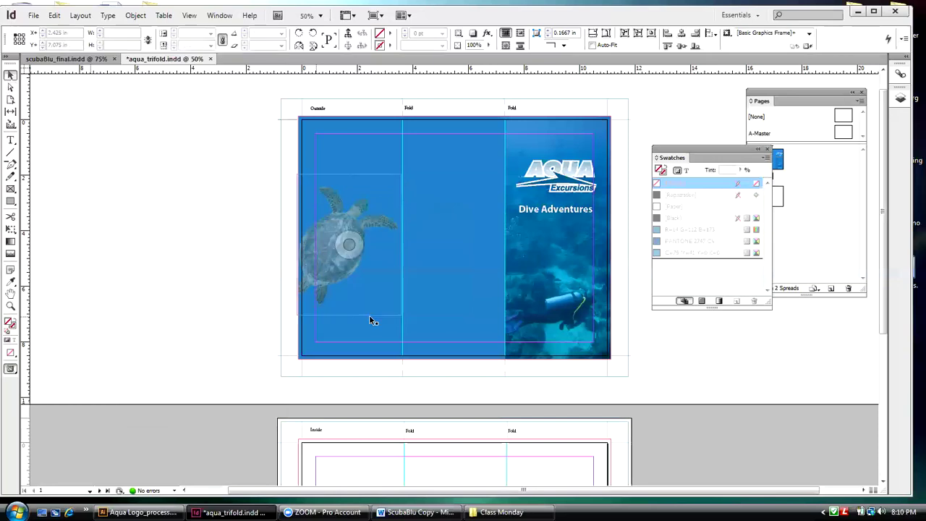
pyautogui.click(349, 245)
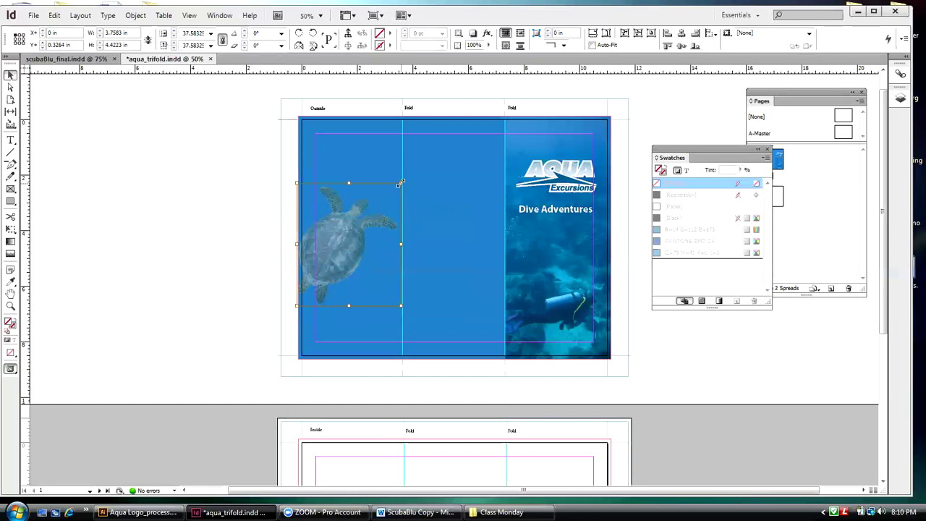
pyautogui.hotkey('ctrl', 'shift', 'a')
pyautogui.moveTo(401, 183); pyautogui.dragTo(403, 179)
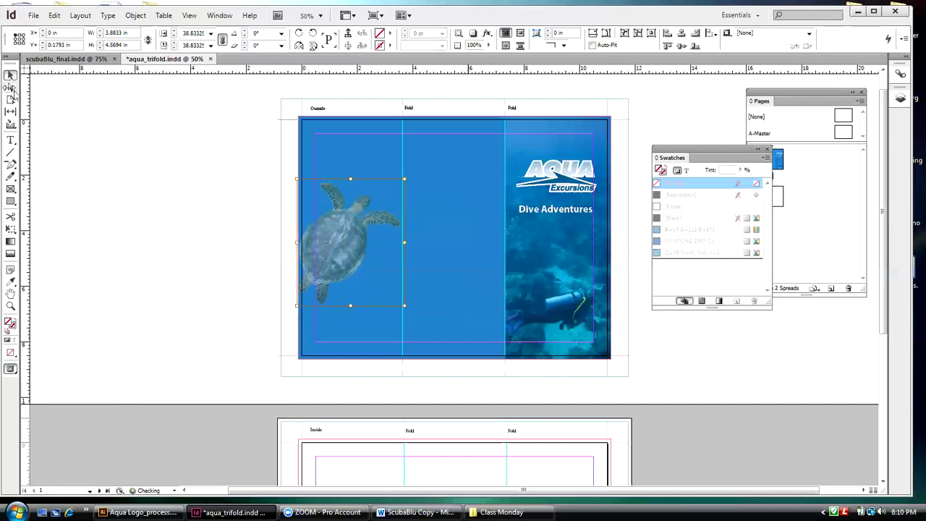
pyautogui.click(76, 110)
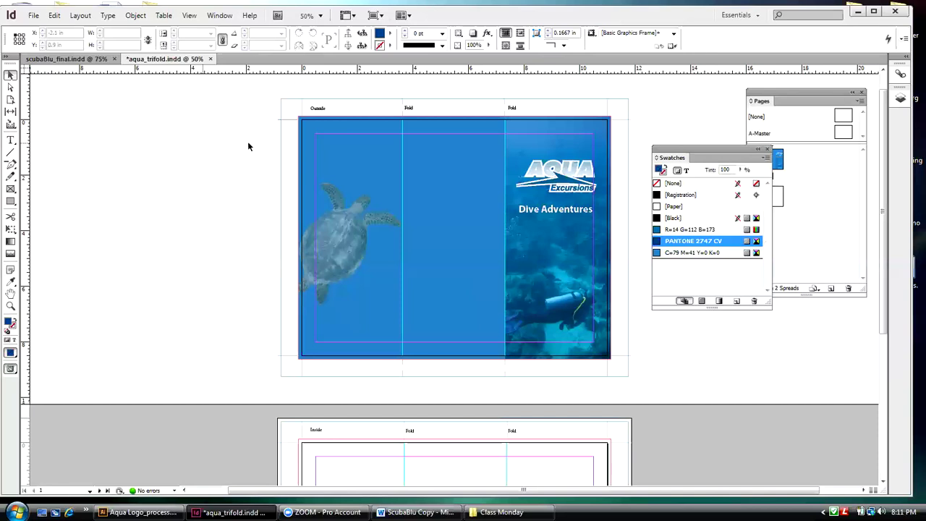
# - Draw a text frame above the turtle within the leftmost outside panel's margins and check the brochure outside copy in the ScubaBlu Copy Word document
pyautogui.click(11, 140)
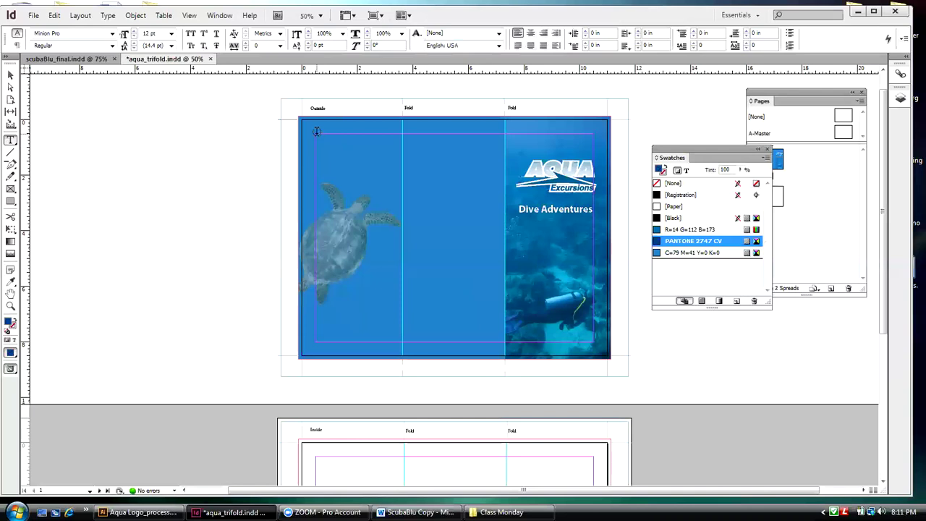
pyautogui.moveTo(316, 133); pyautogui.dragTo(400, 178)
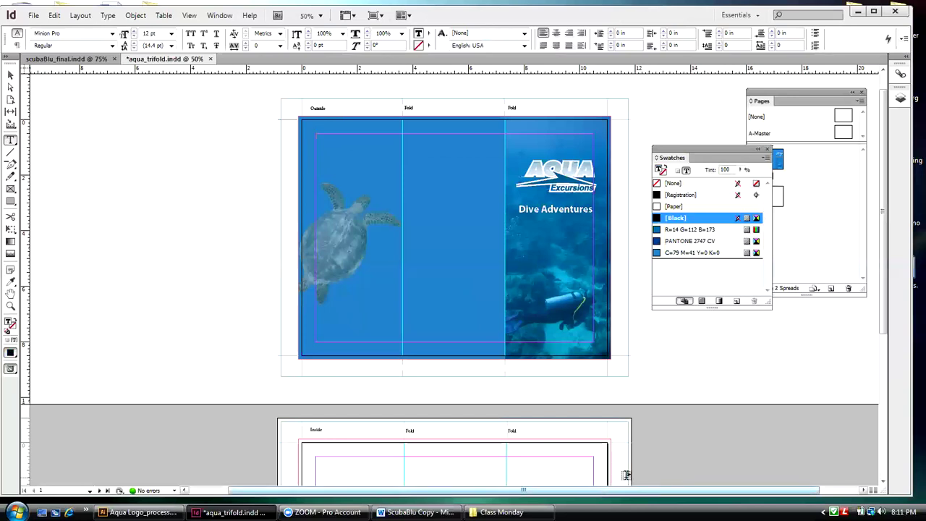
pyautogui.hotkey('alt', 'Tab')
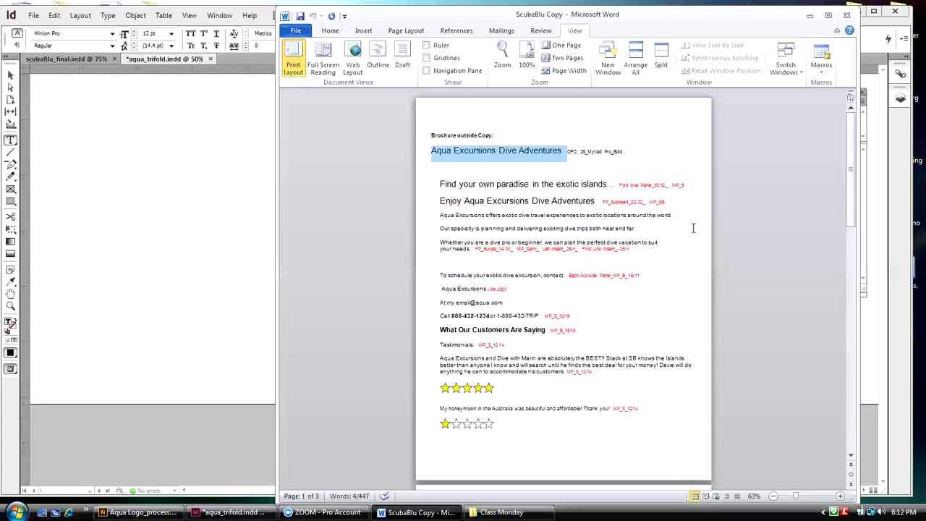
pyautogui.click(62, 60)
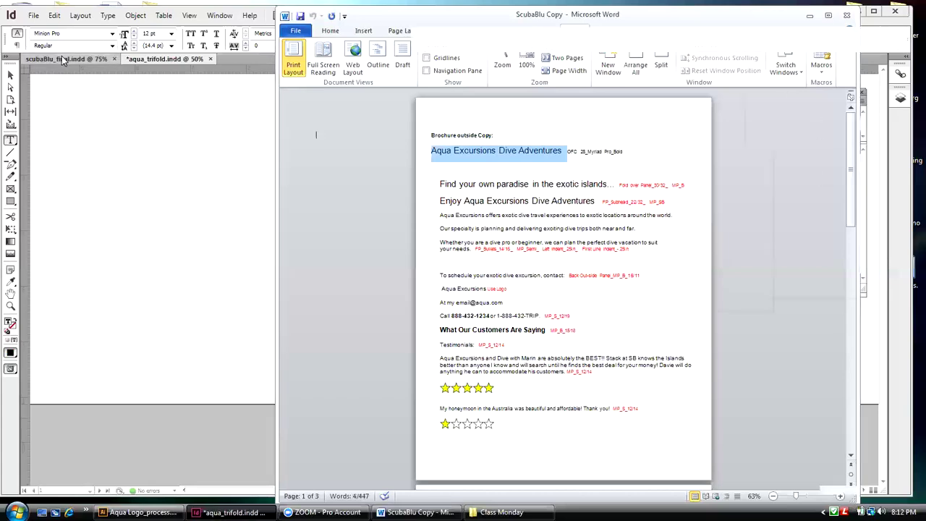
pyautogui.click(181, 60)
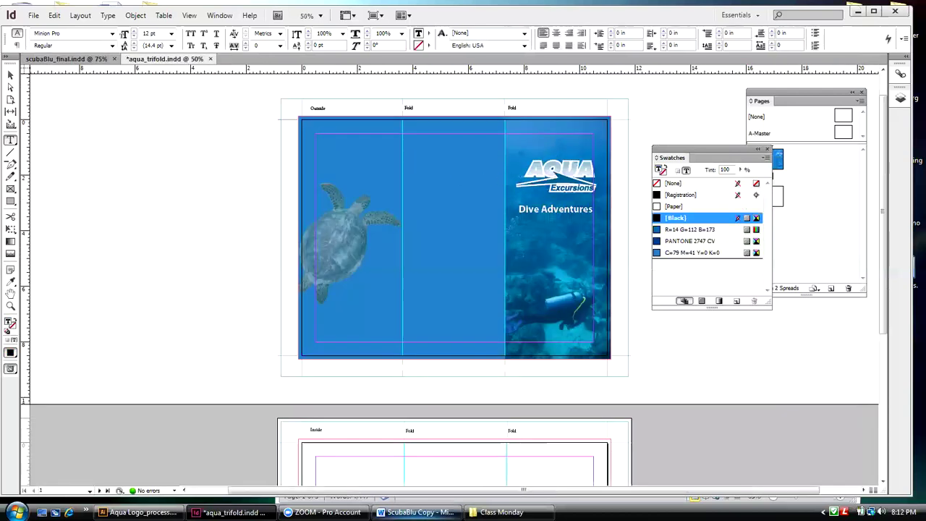
# - Copy "Find your own paradise in the exotic islands…" from the ScubaBlu Copy Word document into the text frame on the brochure's left outside panel
pyautogui.click(415, 511)
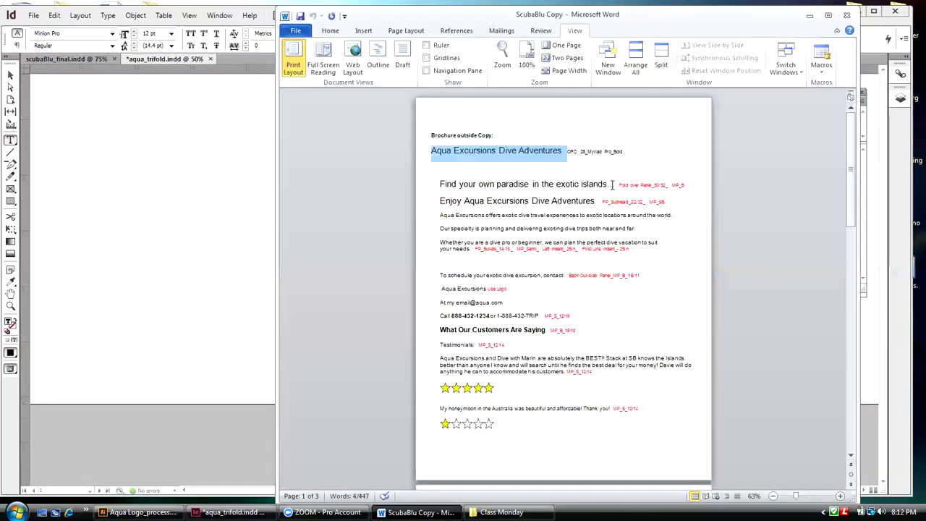
pyautogui.moveTo(614, 185); pyautogui.dragTo(441, 183)
pyautogui.rightClick(447, 185)
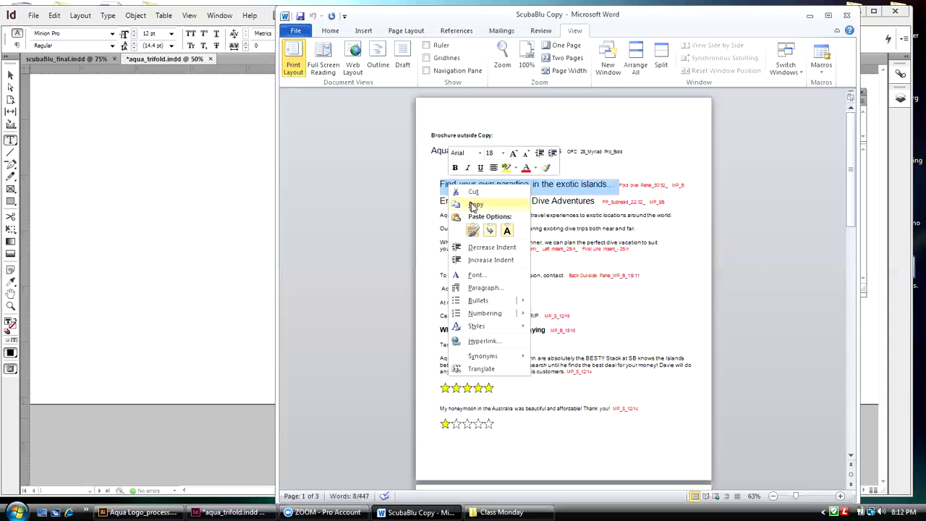
pyautogui.click(475, 205)
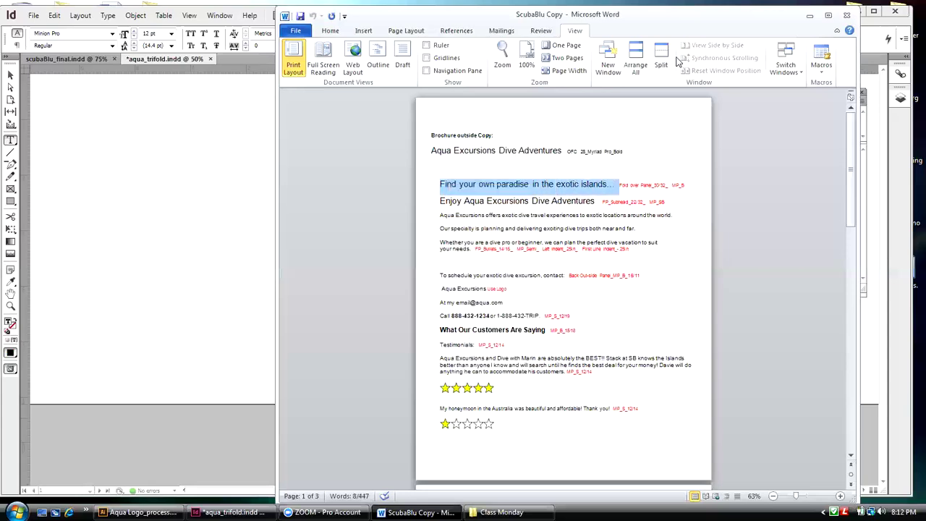
pyautogui.click(145, 75)
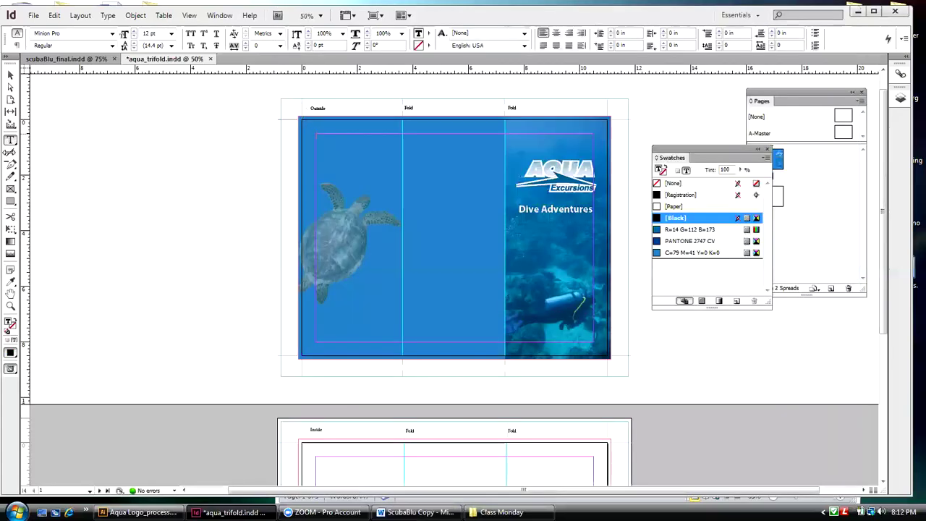
pyautogui.hotkey('ctrl', 'v')
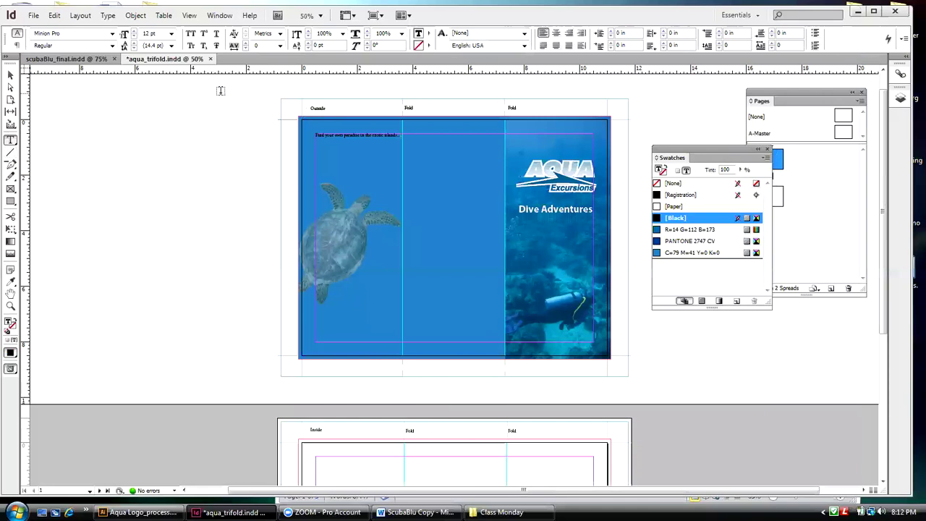
# - Break the pasted headline before "in the exotic islands…" and colour all its text with the Paper swatch
pyautogui.click(375, 145)
pyautogui.press('Return')
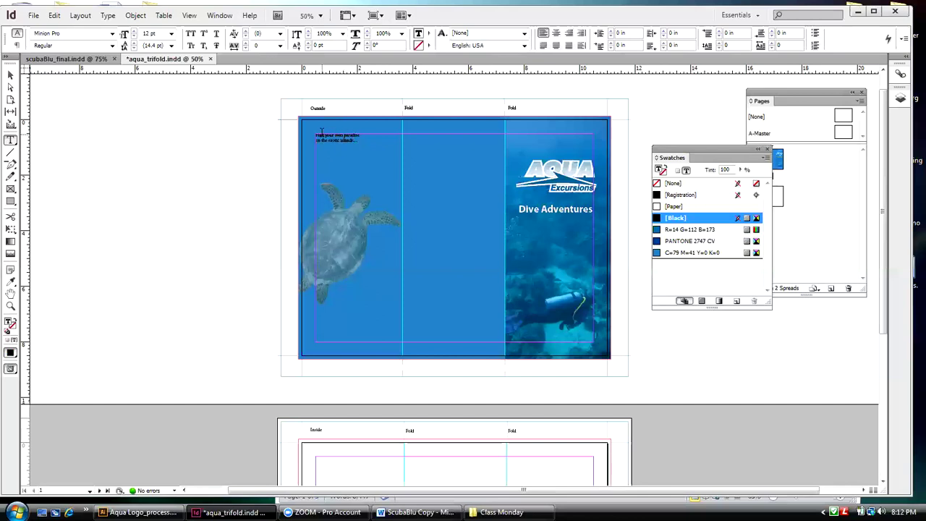
pyautogui.moveTo(359, 140); pyautogui.dragTo(317, 135)
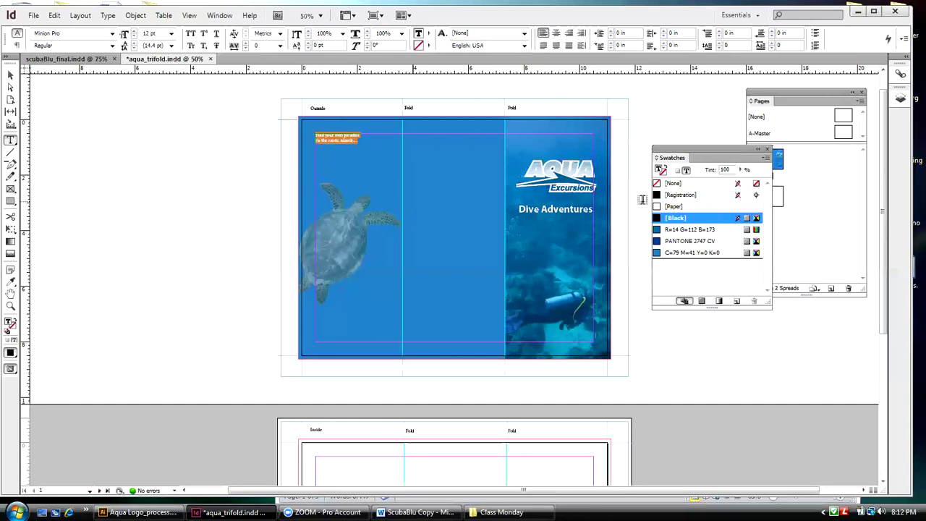
pyautogui.click(657, 207)
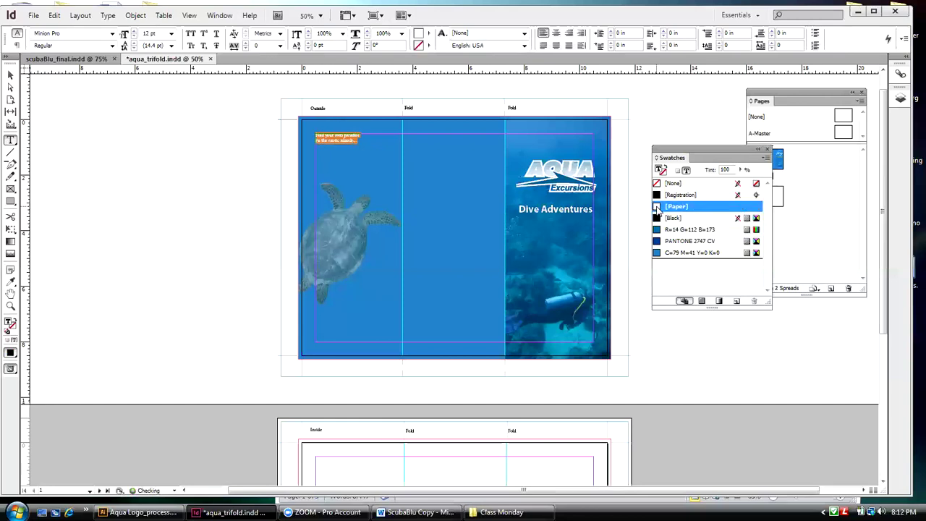
# - Change the headline's font to Myriad Pro in the Semibold style
pyautogui.doubleClick(49, 33)
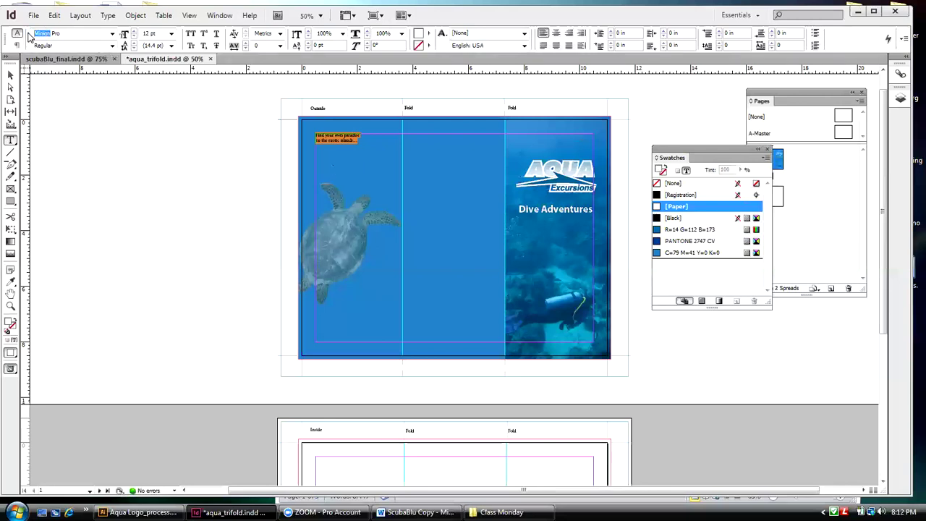
pyautogui.write('Myriad')
pyautogui.click(112, 46)
pyautogui.click(112, 46)
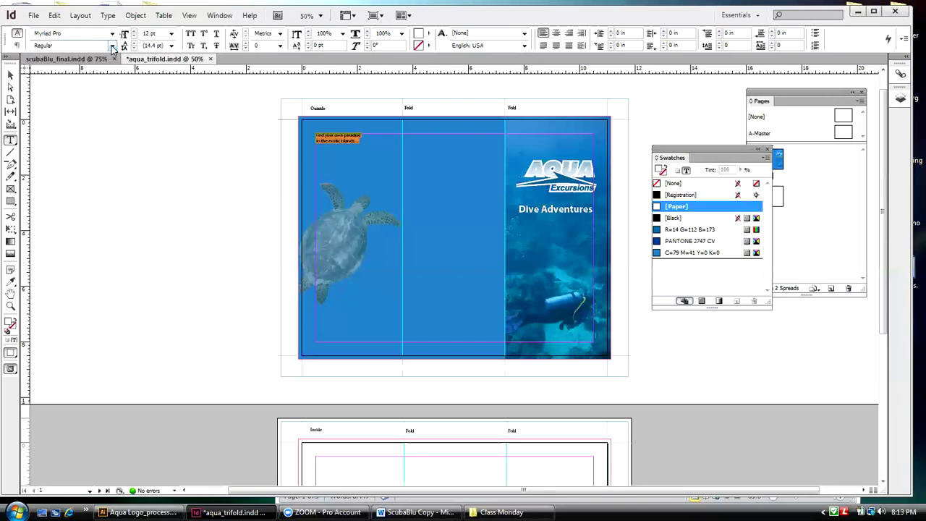
pyautogui.click(112, 46)
pyautogui.click(68, 123)
# - Enlarge the headline to 21 pt and remove the space at the start of its second line
pyautogui.click(133, 30)
pyautogui.click(132, 30)
pyautogui.click(132, 30)
pyautogui.click(132, 30)
pyautogui.click(132, 31)
pyautogui.click(132, 31)
pyautogui.click(132, 32)
pyautogui.click(133, 31)
pyautogui.click(133, 31)
pyautogui.click(133, 31)
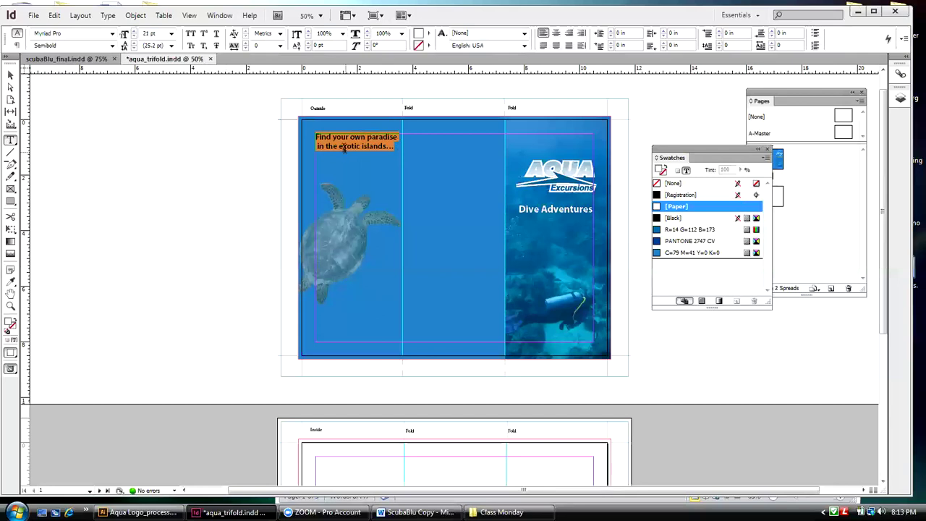
pyautogui.click(317, 148)
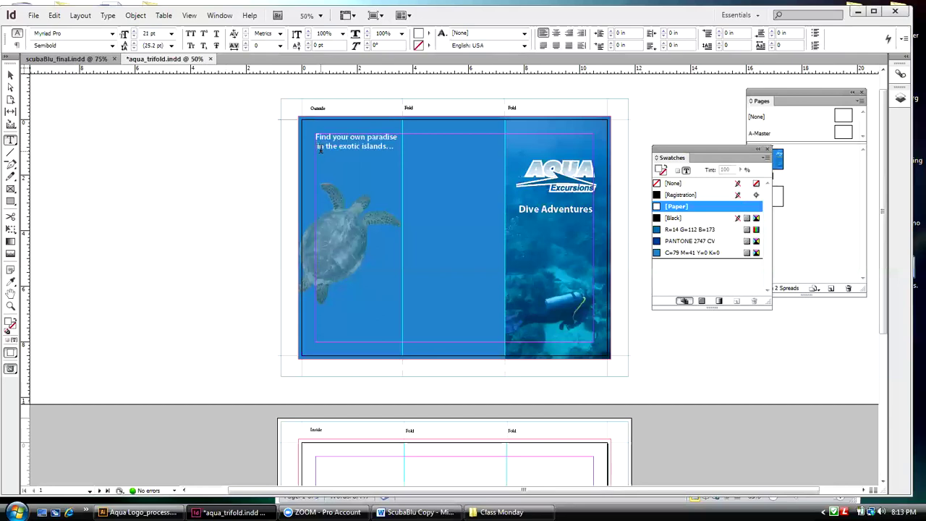
# - Rebreak the headline into three lines after "own" and "the", matching the layout in scubaBlu_final.indd
pyautogui.click(356, 137)
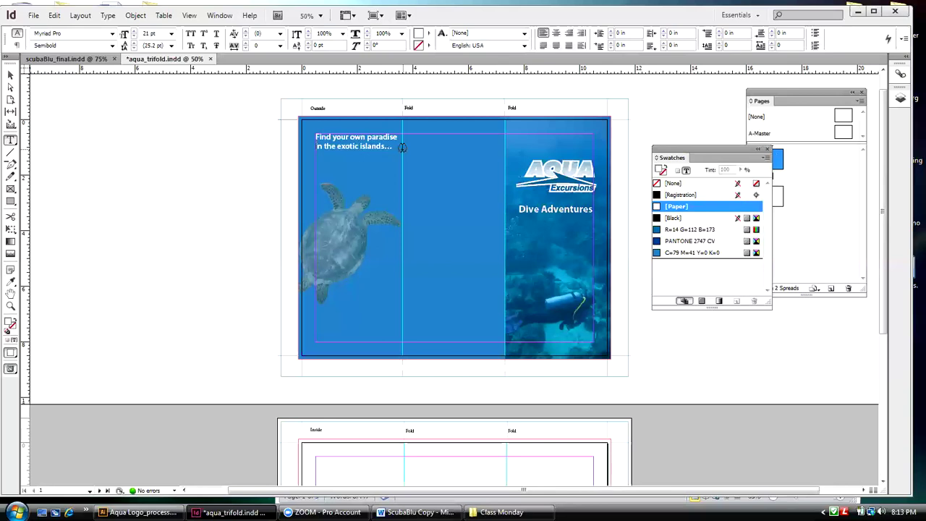
pyautogui.click(62, 61)
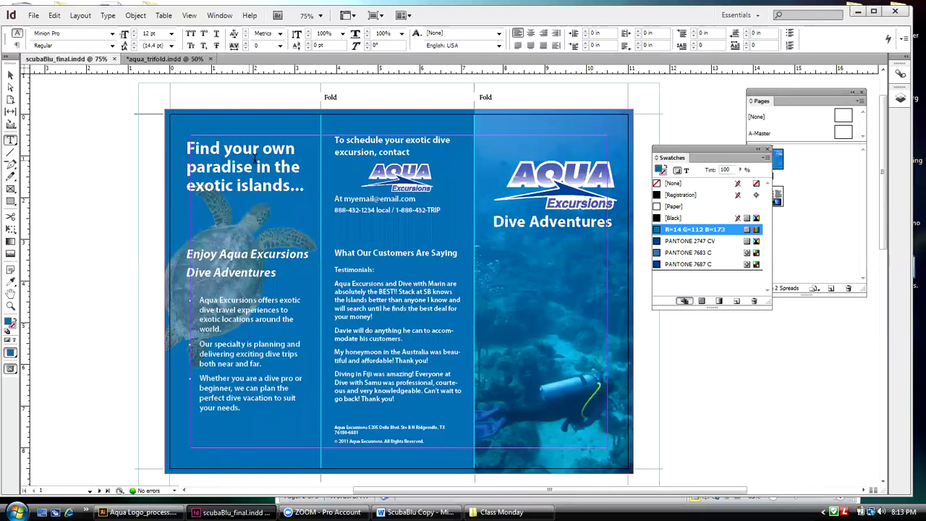
pyautogui.click(146, 59)
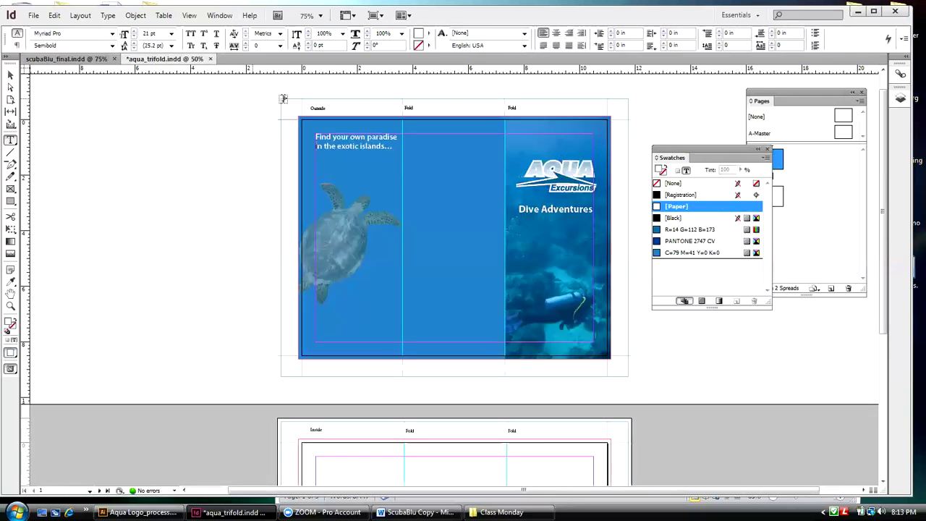
pyautogui.click(366, 136)
pyautogui.press('Return')
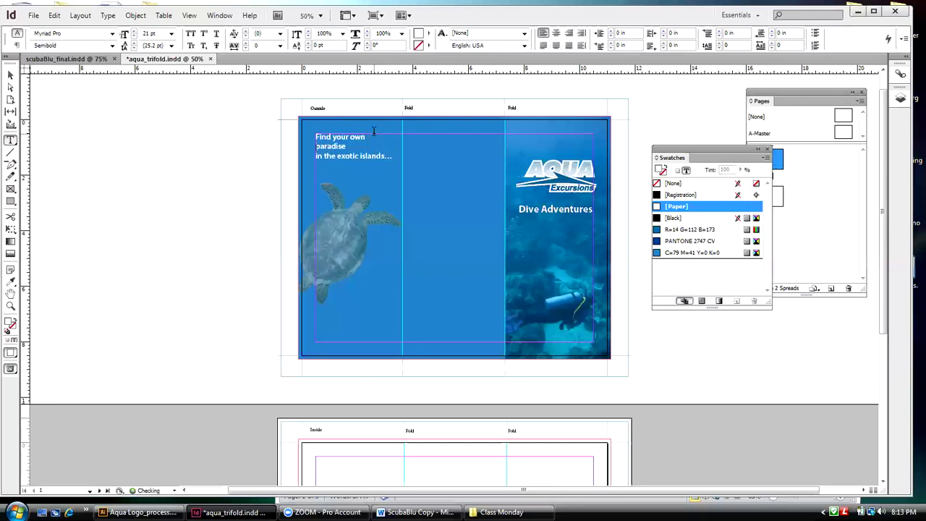
pyautogui.click(315, 156)
pyautogui.press('BackSpace')
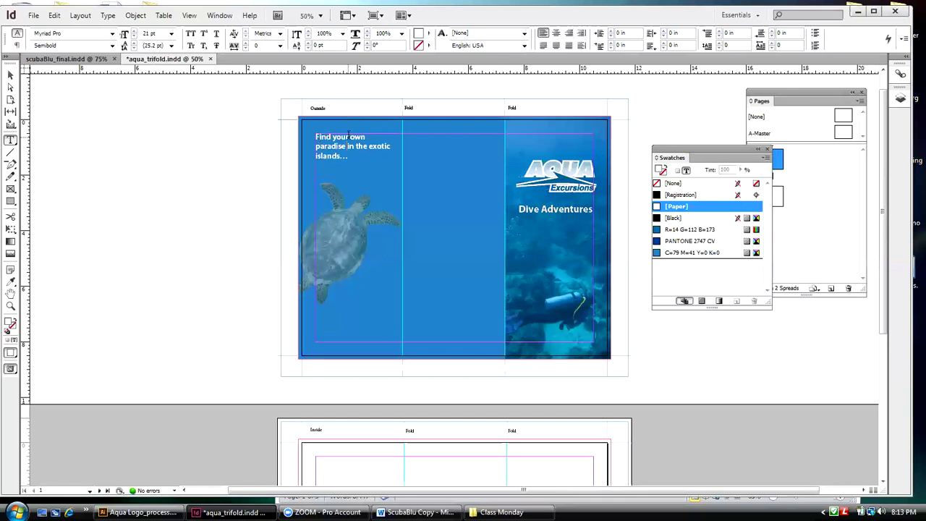
pyautogui.click(371, 147)
pyautogui.press('Return')
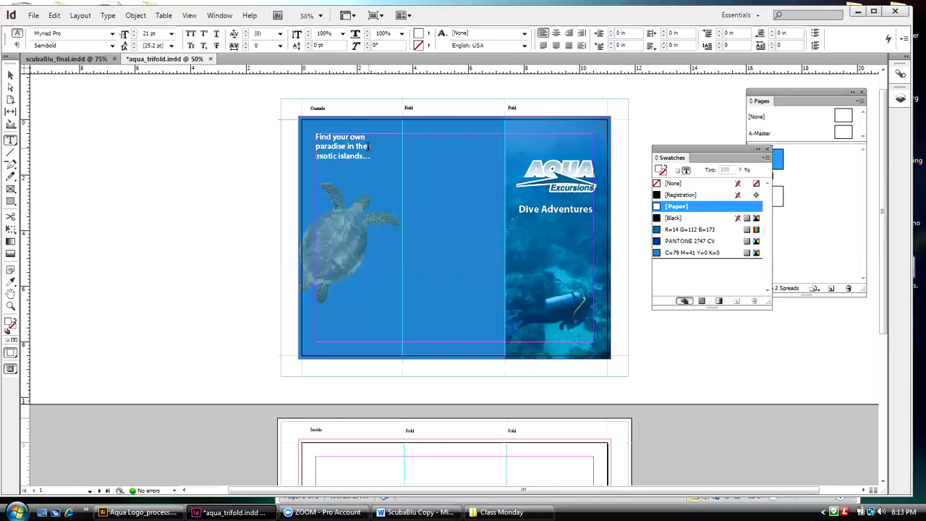
# - Set the font size of the whole three-line headline to 30 pt
pyautogui.moveTo(369, 156); pyautogui.dragTo(314, 133)
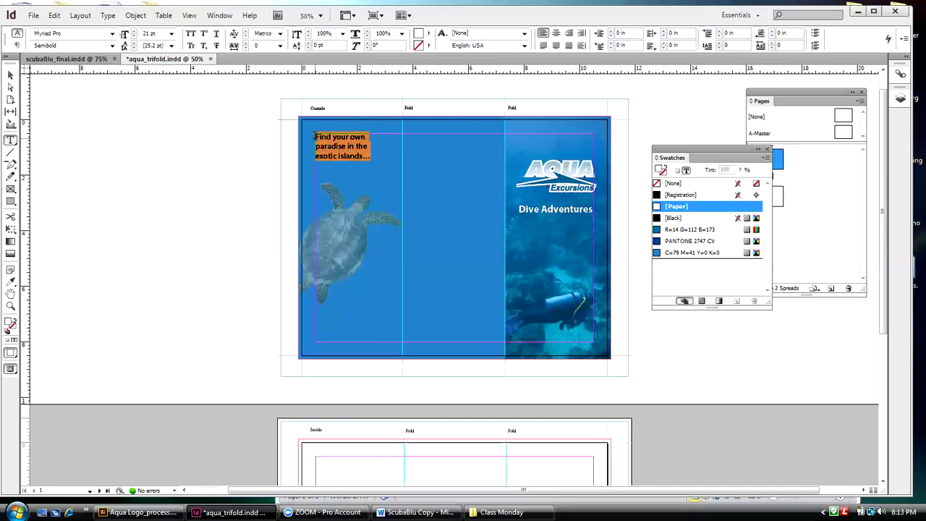
pyautogui.click(135, 31)
pyautogui.click(135, 32)
pyautogui.click(135, 33)
pyautogui.click(134, 33)
pyautogui.click(135, 33)
pyautogui.click(135, 32)
pyautogui.click(134, 33)
pyautogui.click(135, 32)
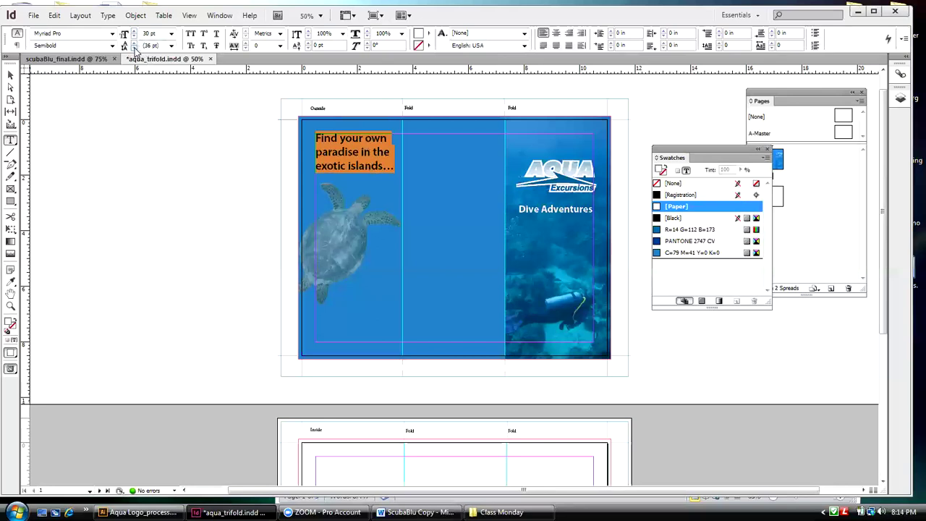
# - Tighten the headline's leading to 31 pt and deselect the text frame
pyautogui.click(135, 48)
pyautogui.click(135, 48)
pyautogui.click(134, 47)
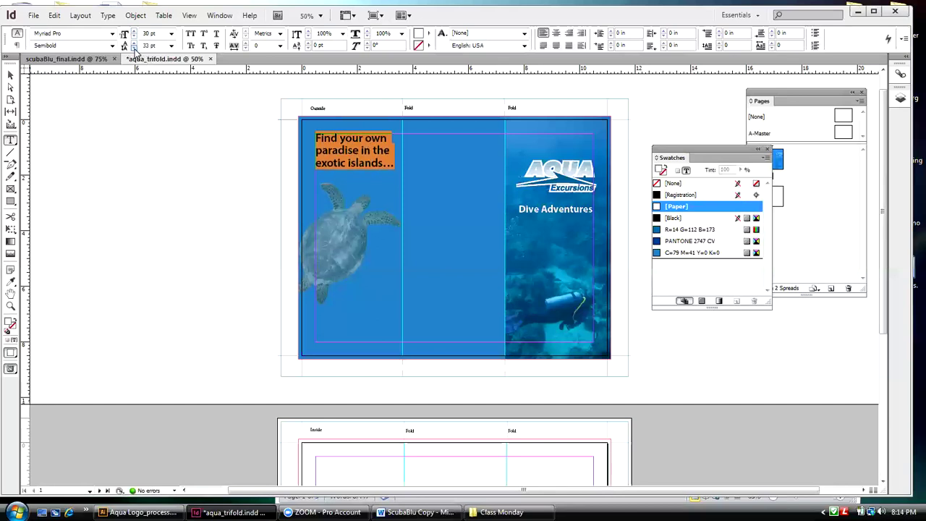
pyautogui.click(135, 48)
pyautogui.click(135, 47)
pyautogui.click(135, 48)
pyautogui.click(135, 43)
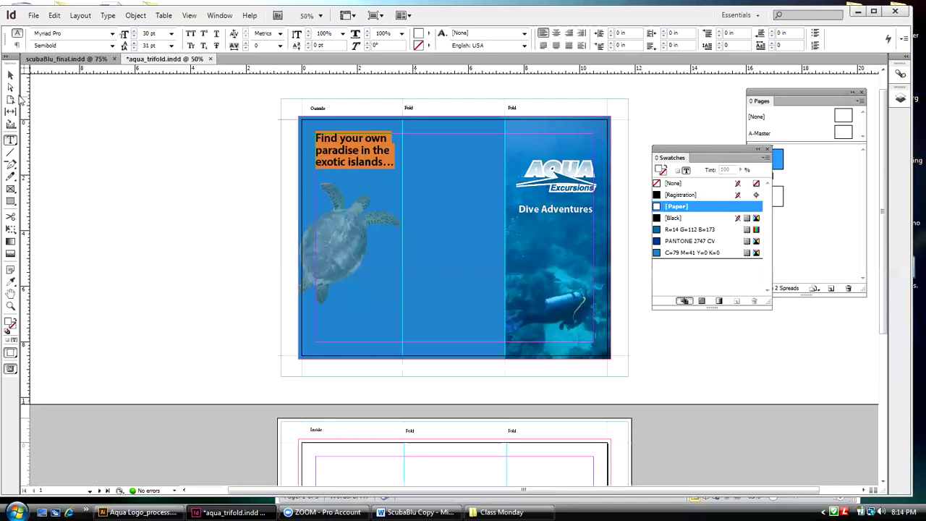
pyautogui.click(11, 77)
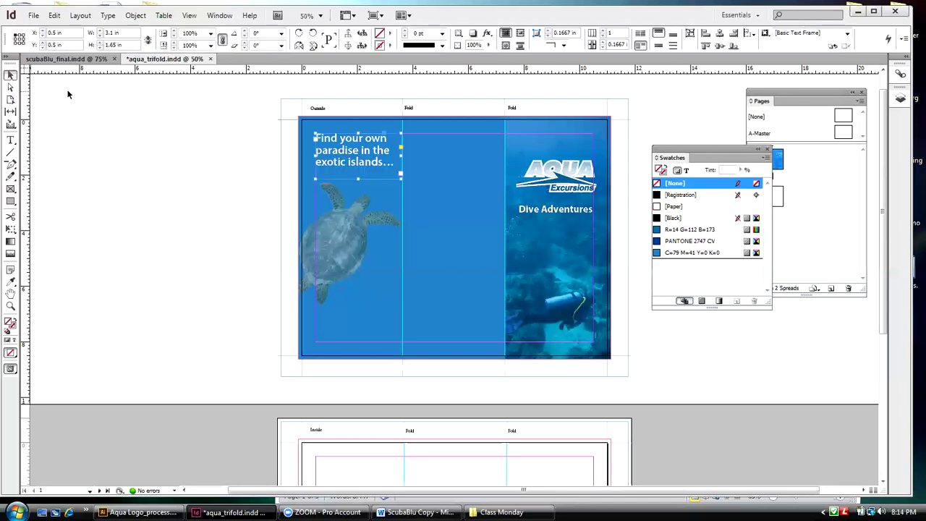
pyautogui.click(246, 113)
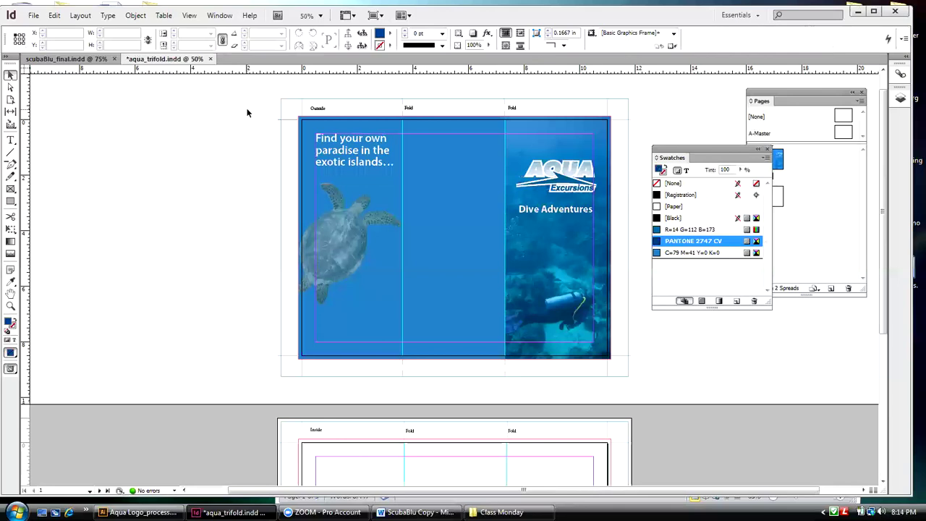
# - Check the turtle's placement in scubaBlu_final.indd, and nudge the turtle image in aqua_trifold.indd straight up to Y 1.2527 in
pyautogui.click(69, 58)
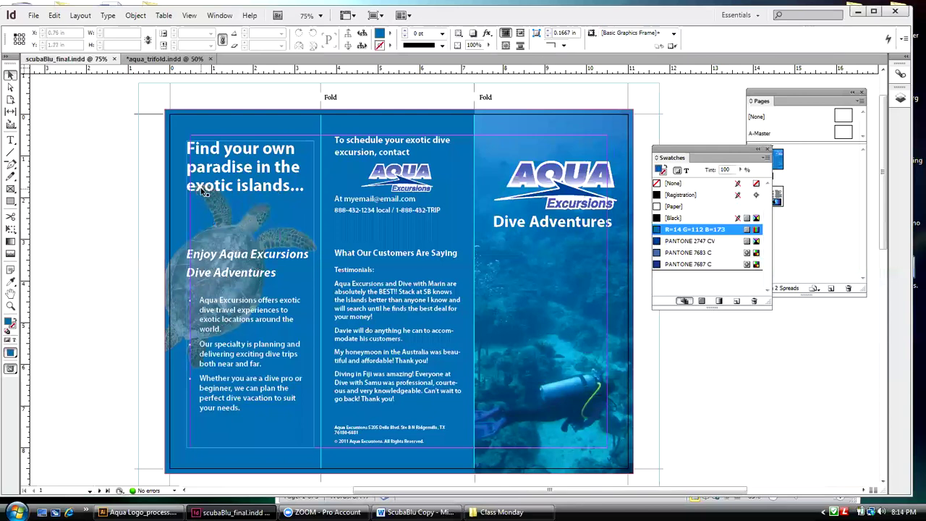
pyautogui.click(170, 59)
pyautogui.click(338, 224)
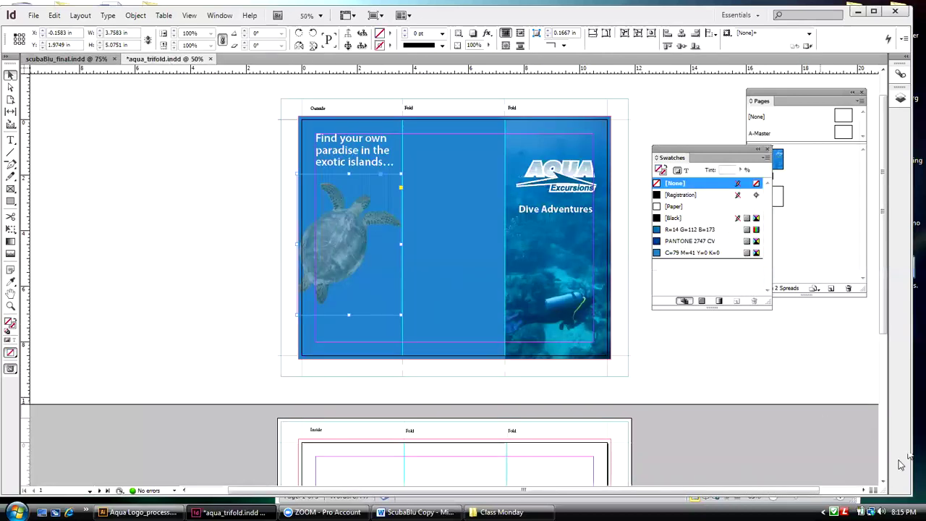
pyautogui.hotkey('shift', 'Up')
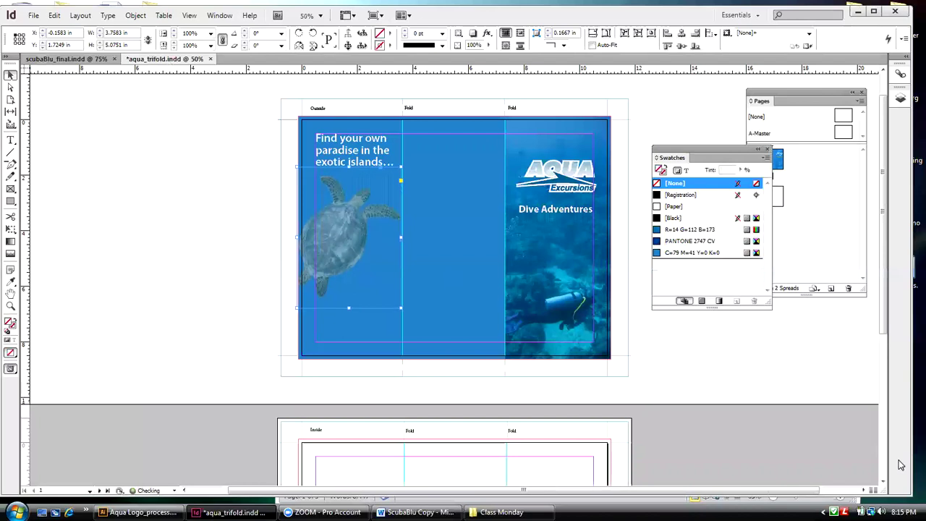
pyautogui.hotkey('shift', 'Up')
pyautogui.hotkey('shift', 'Up')
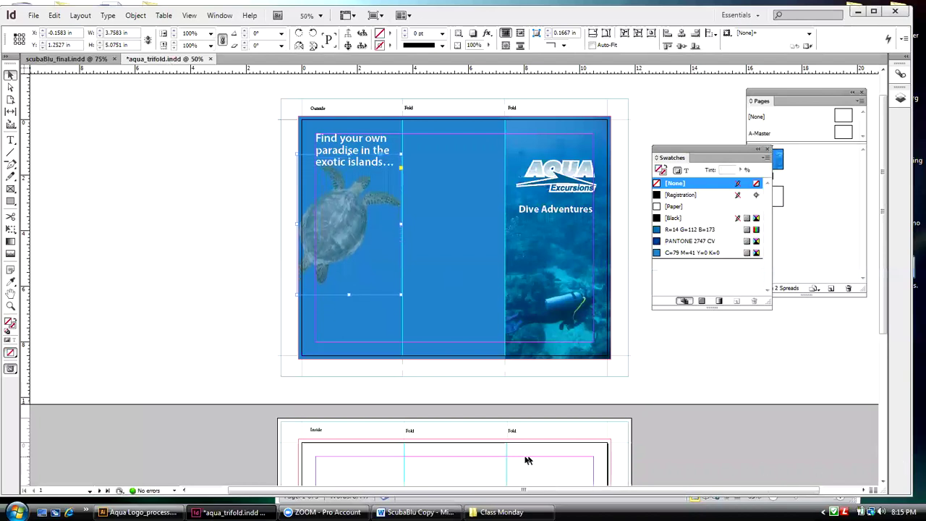
pyautogui.click(104, 92)
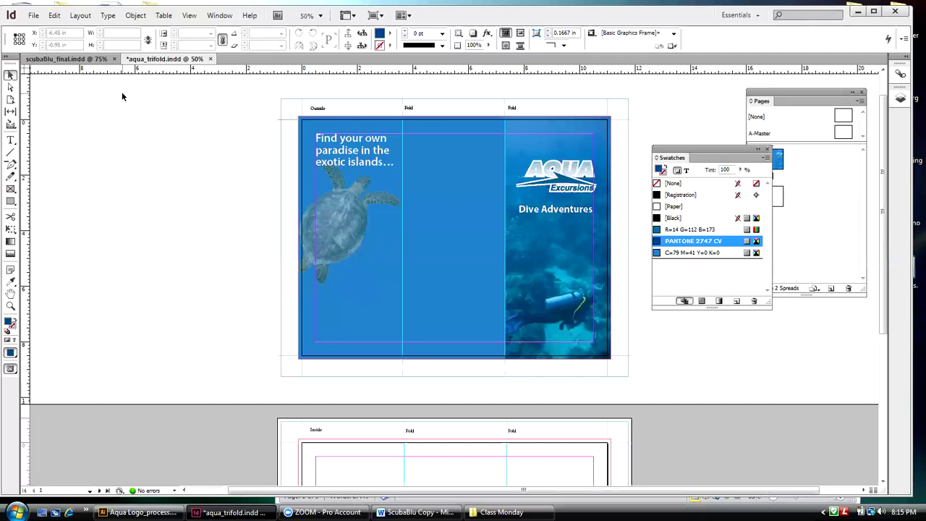
# - Draw a text frame about 2.9 in wide and 1.33 in high beneath the headline, and copy "Enjoy Aqua Excursions Dive Adventures" from the ScubaBlu Copy Word document
pyautogui.click(11, 141)
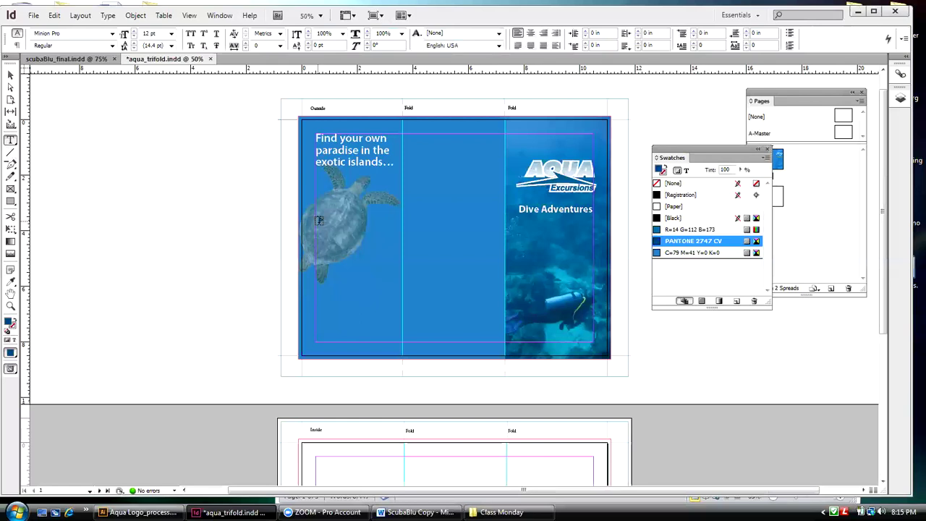
pyautogui.moveTo(317, 199); pyautogui.dragTo(395, 243)
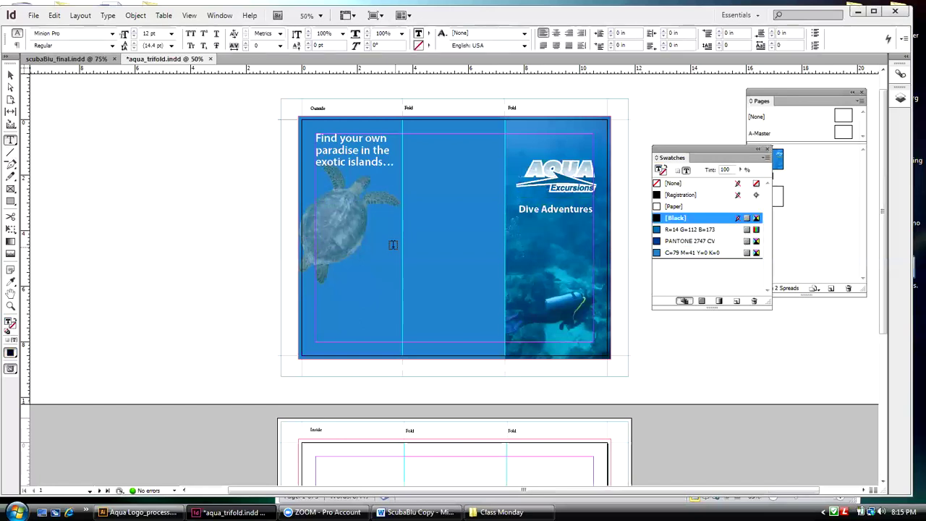
pyautogui.click(416, 512)
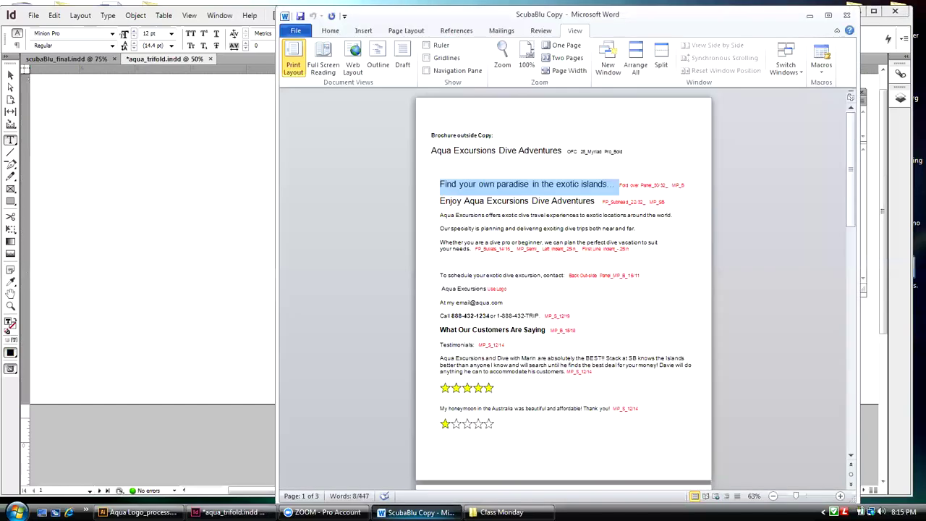
pyautogui.moveTo(596, 201); pyautogui.dragTo(454, 197)
pyautogui.rightClick(454, 203)
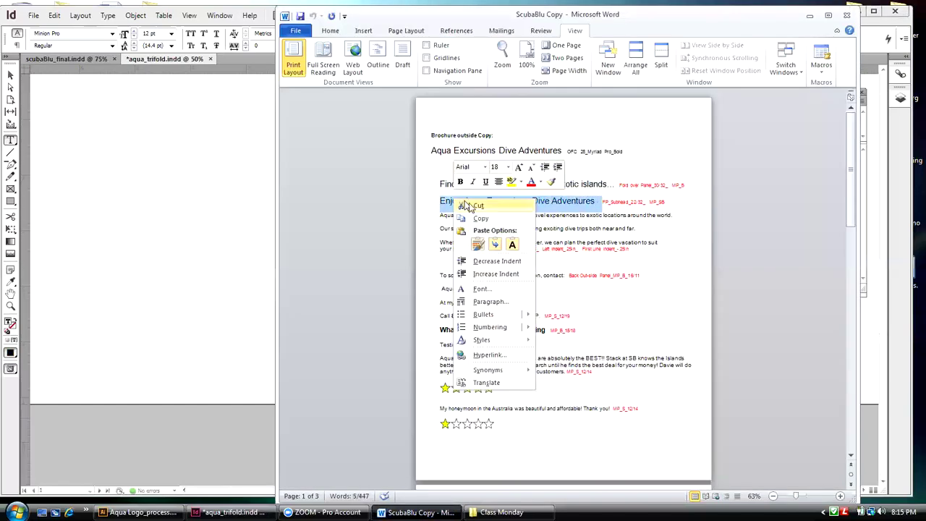
pyautogui.click(479, 218)
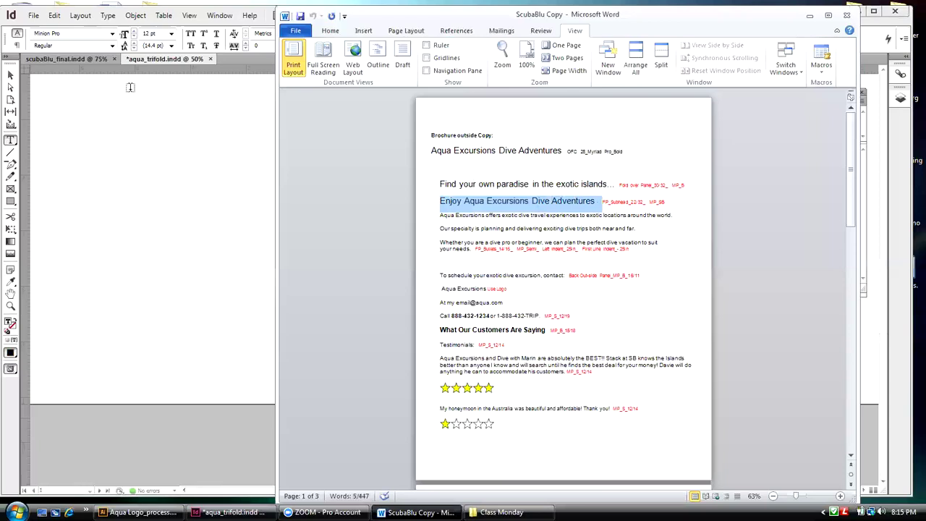
# - Return to aqua_trifold.indd and paste the copied subhead into the new text frame over the turtle
pyautogui.click(10, 75)
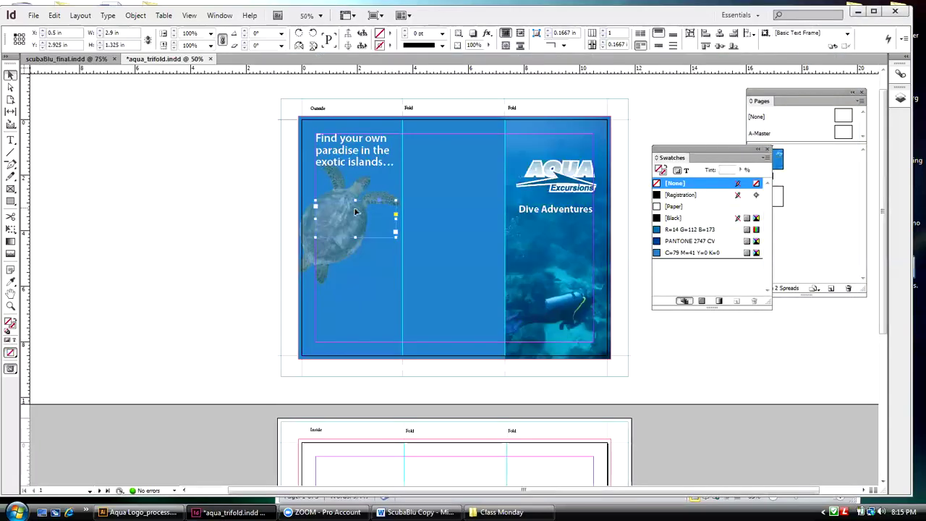
pyautogui.press('t')
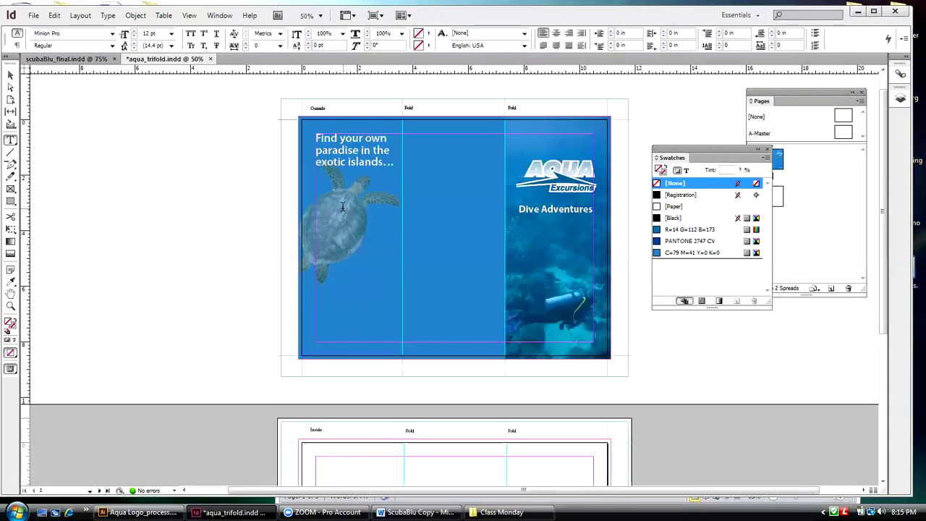
pyautogui.click(343, 206)
pyautogui.hotkey('ctrl', 'v')
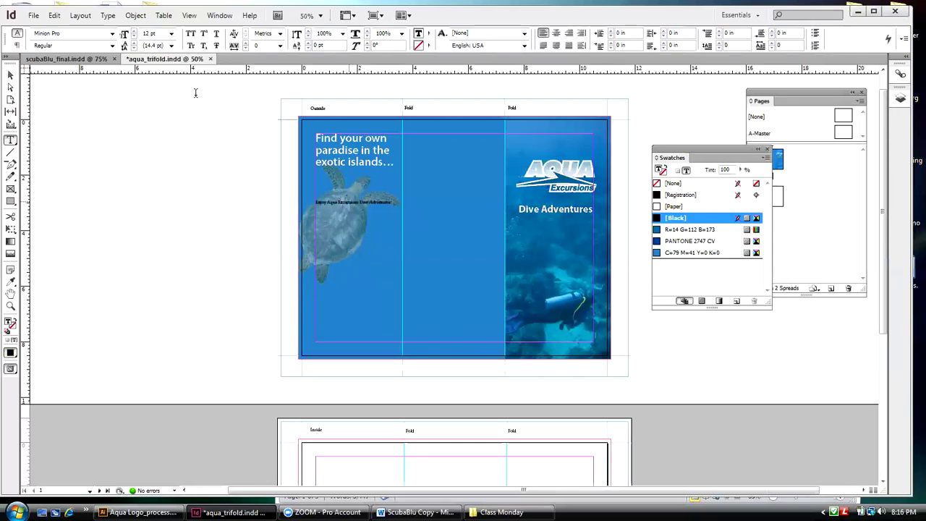
# - Check the subhead's line break in scubaBlu_final.indd, and break the pasted subhead in aqua_trifold.indd after "Excursions"
pyautogui.click(67, 59)
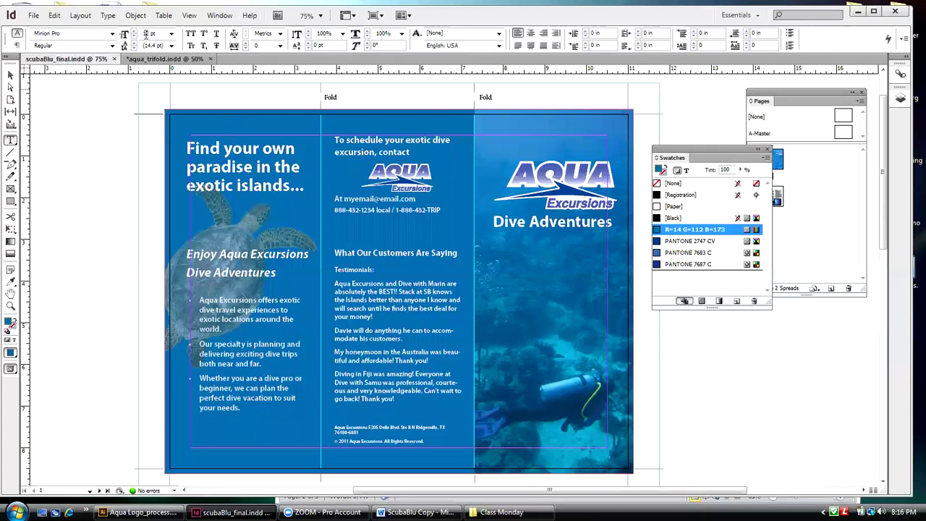
pyautogui.click(165, 63)
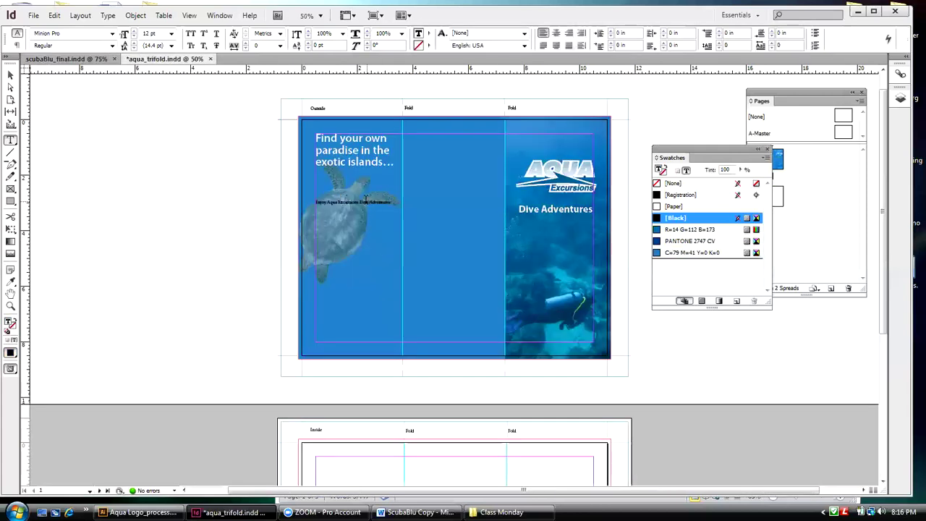
pyautogui.click(426, 218)
pyautogui.hotkey('ctrl', 'z')
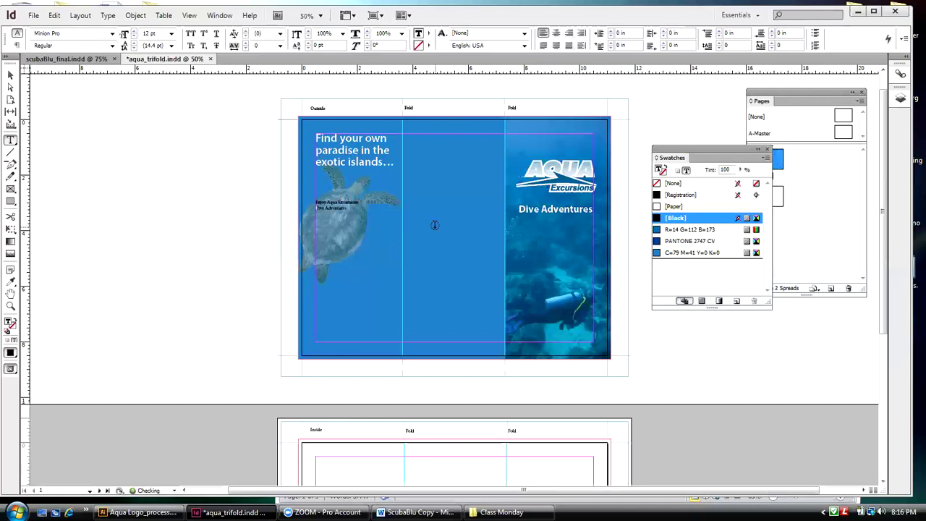
# - Select both lines of the subhead and change their font to Myriad Pro
pyautogui.moveTo(350, 209); pyautogui.dragTo(317, 203)
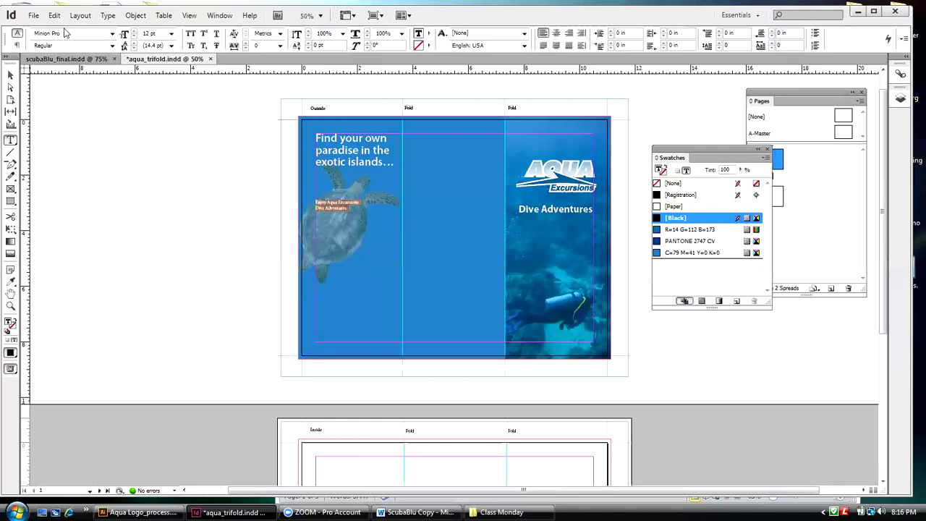
pyautogui.moveTo(50, 33); pyautogui.dragTo(40, 32)
pyautogui.click(112, 34)
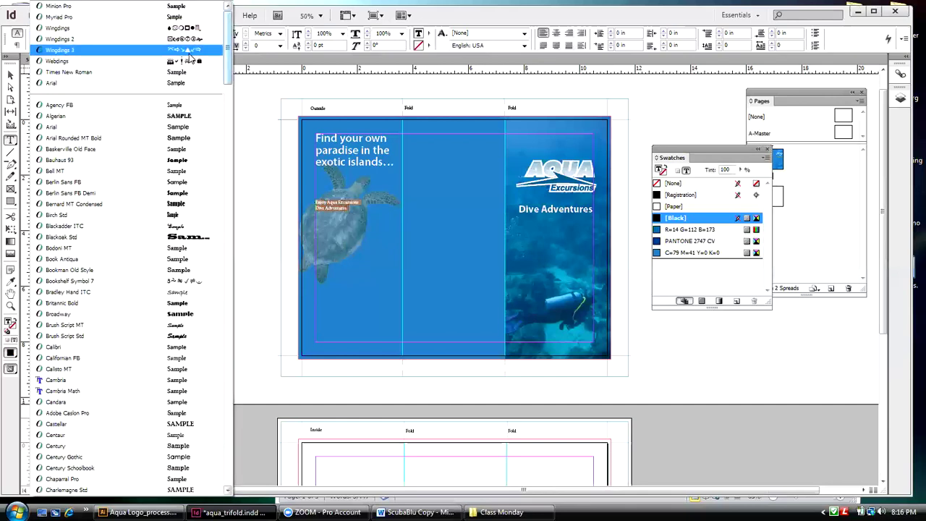
pyautogui.click(49, 20)
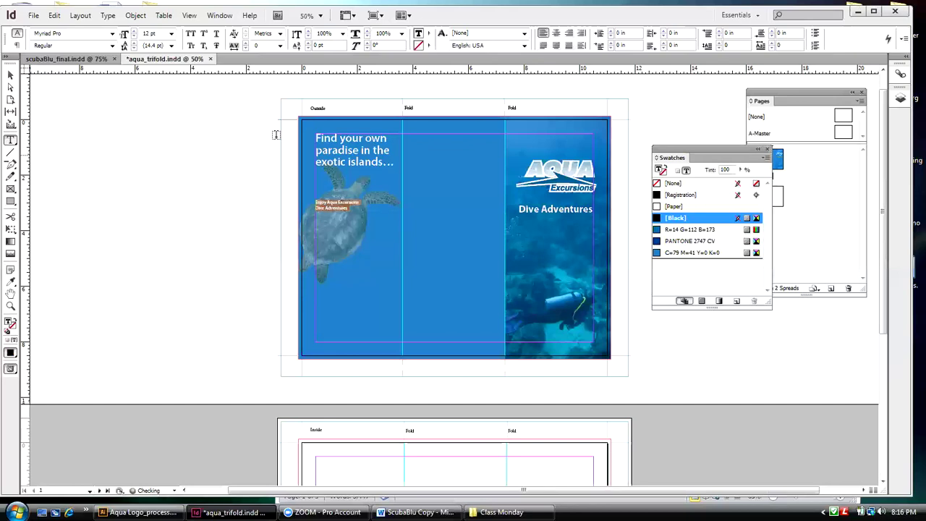
# - Increase the font size of the two-line subhead to 22 pt
pyautogui.click(134, 33)
pyautogui.click(134, 33)
pyautogui.click(134, 33)
pyautogui.click(134, 33)
pyautogui.click(134, 32)
pyautogui.click(134, 33)
pyautogui.click(133, 33)
pyautogui.click(134, 33)
pyautogui.click(134, 33)
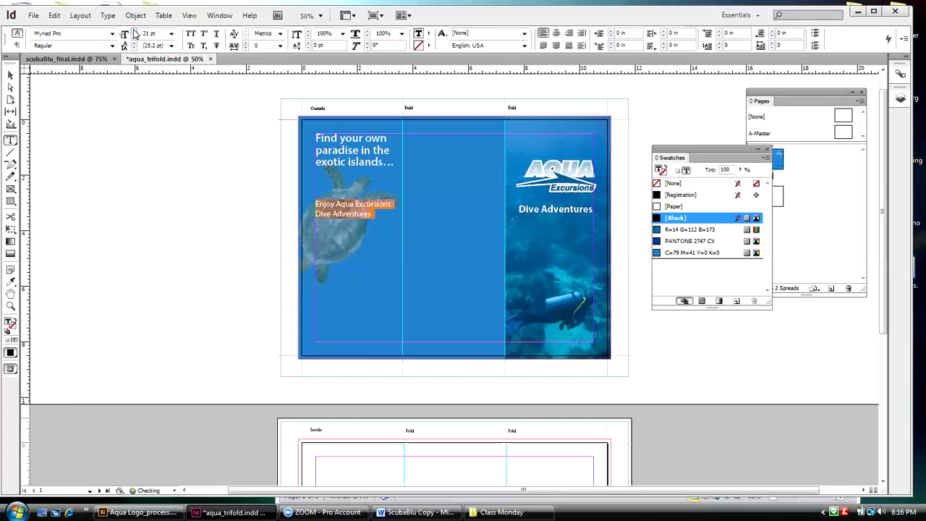
pyautogui.click(134, 33)
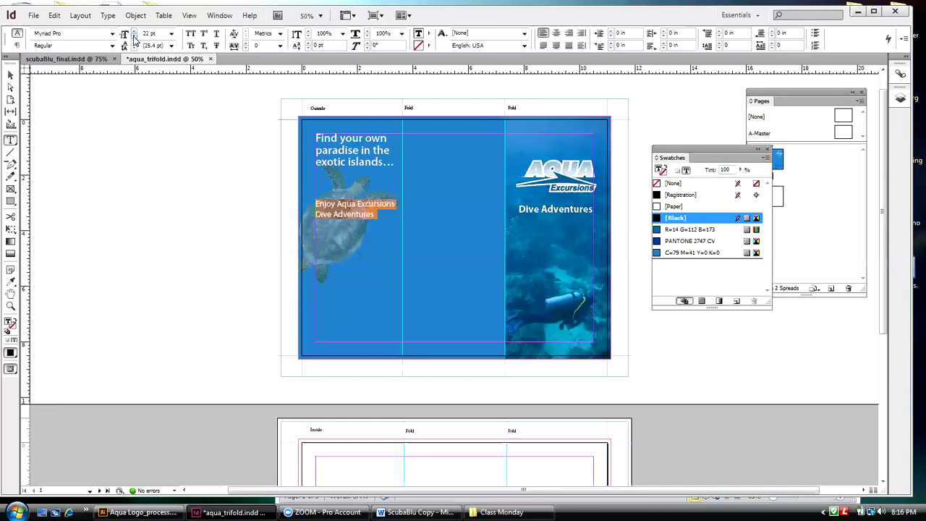
# - Tighten the leading of the two-line subhead to 24 pt
pyautogui.click(134, 48)
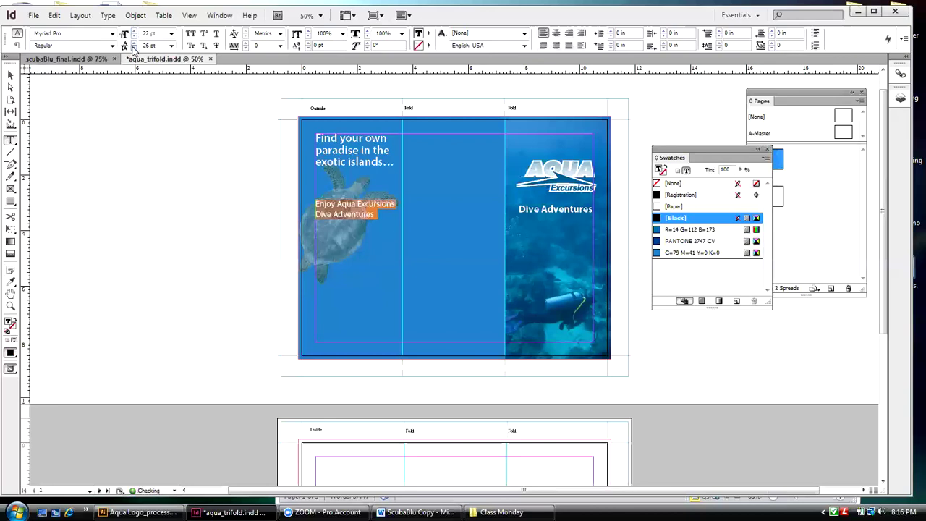
pyautogui.click(132, 49)
pyautogui.click(11, 74)
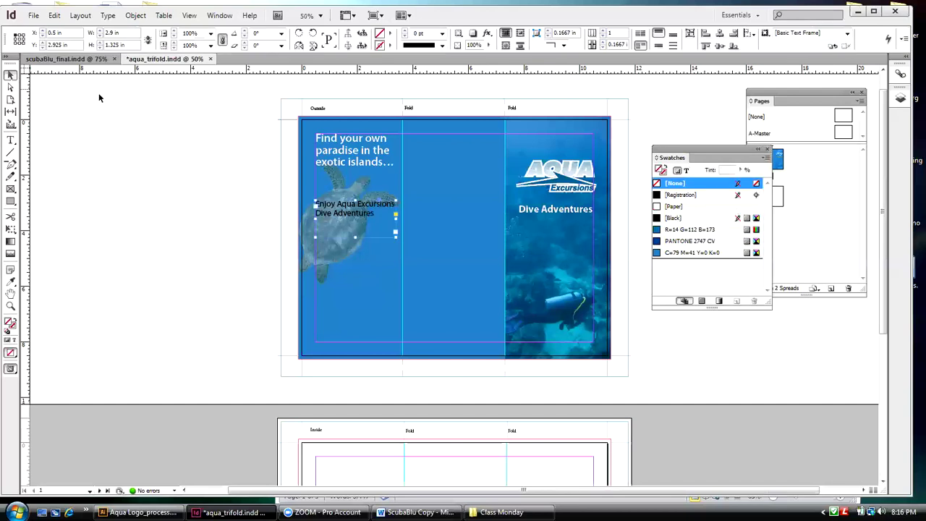
# - Recolor the whole subhead text with the [Paper] swatch and deselect it
pyautogui.doubleClick(369, 217)
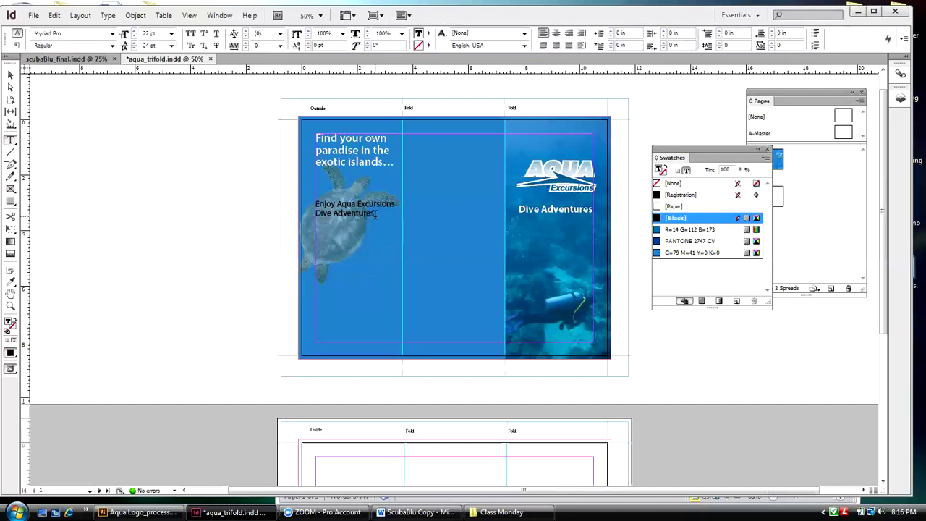
pyautogui.moveTo(375, 214); pyautogui.dragTo(316, 204)
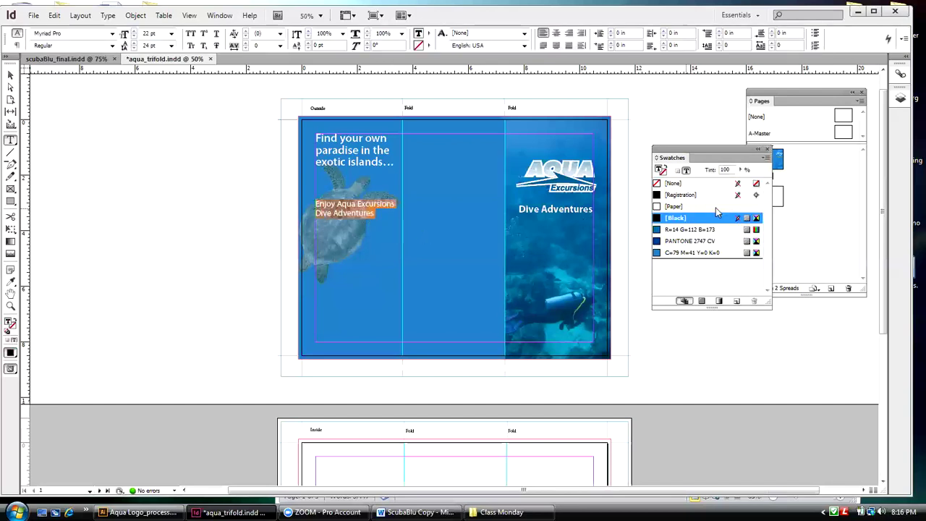
pyautogui.click(673, 206)
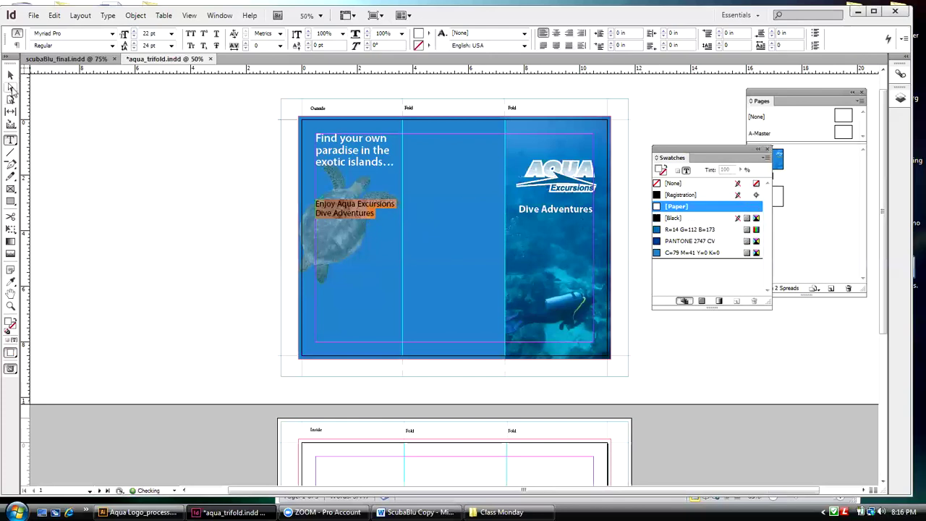
pyautogui.click(10, 74)
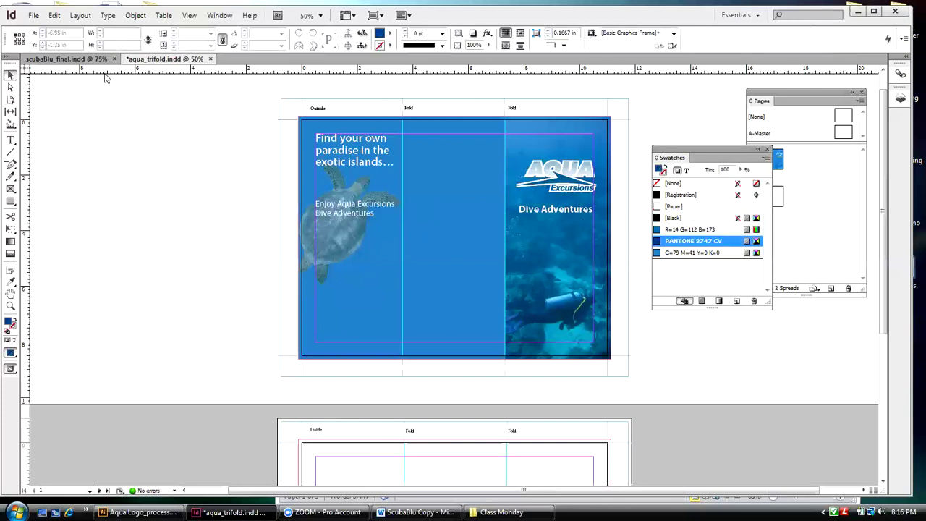
# - Check the subhead's placement in scubaBlu_final.indd, and nudge the subhead frame in aqua_trifold.indd straight down to Y 3.0778 in
pyautogui.click(81, 61)
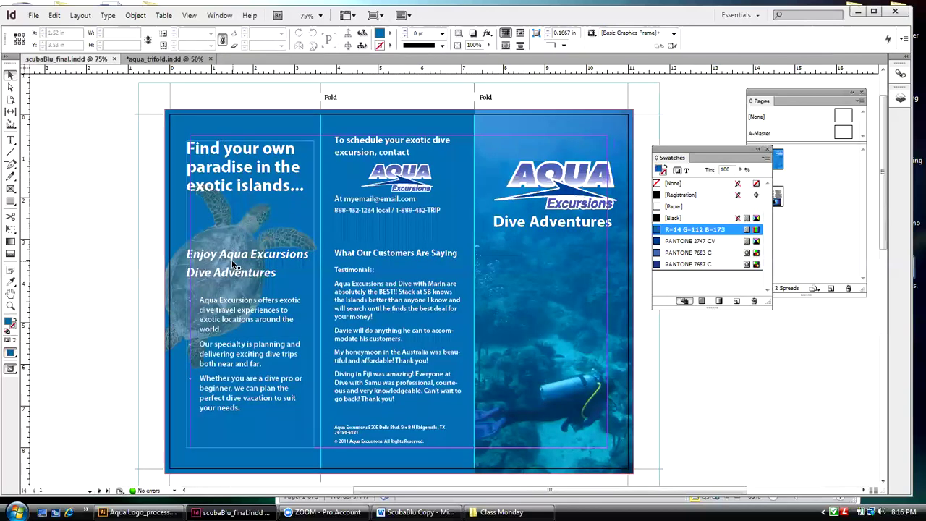
pyautogui.click(165, 58)
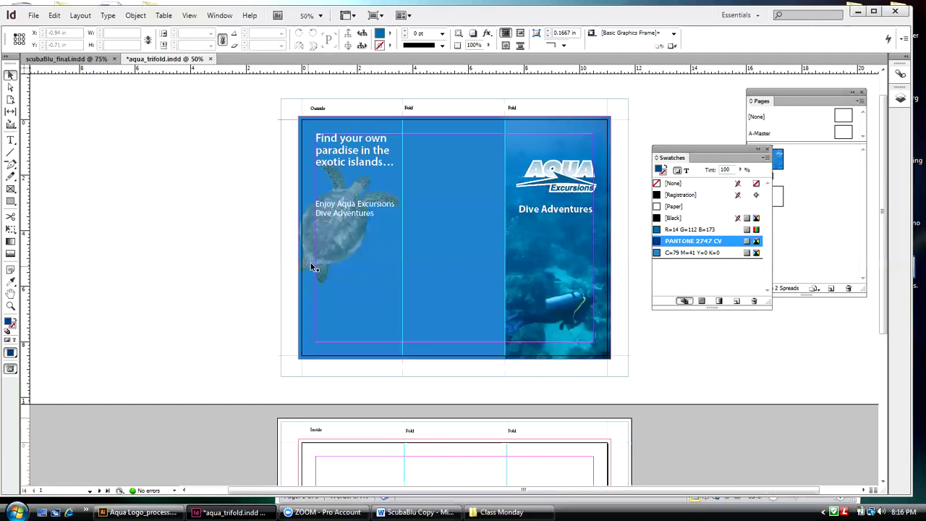
pyautogui.click(364, 216)
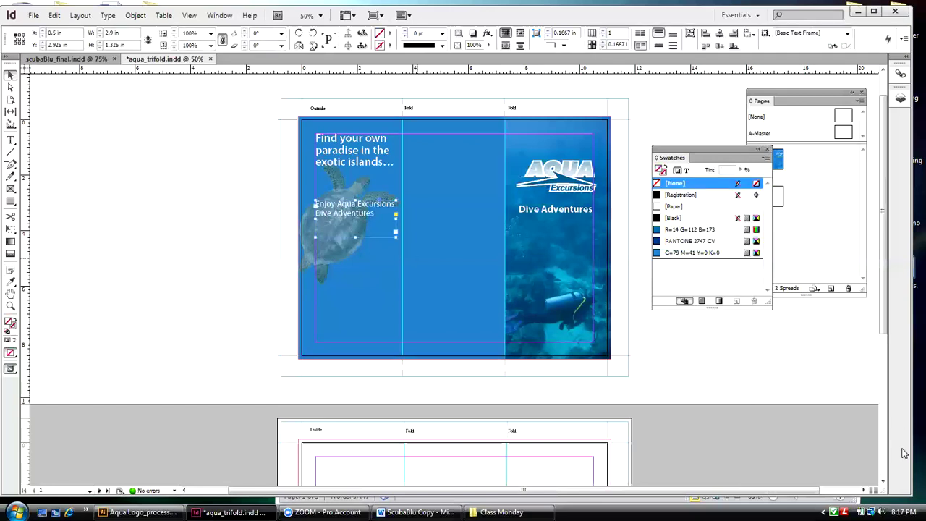
pyautogui.press('Down')
pyautogui.press('Down')
pyautogui.press('Down')
pyautogui.press('Down')
pyautogui.press('Down')
pyautogui.press('Down')
pyautogui.press('Down')
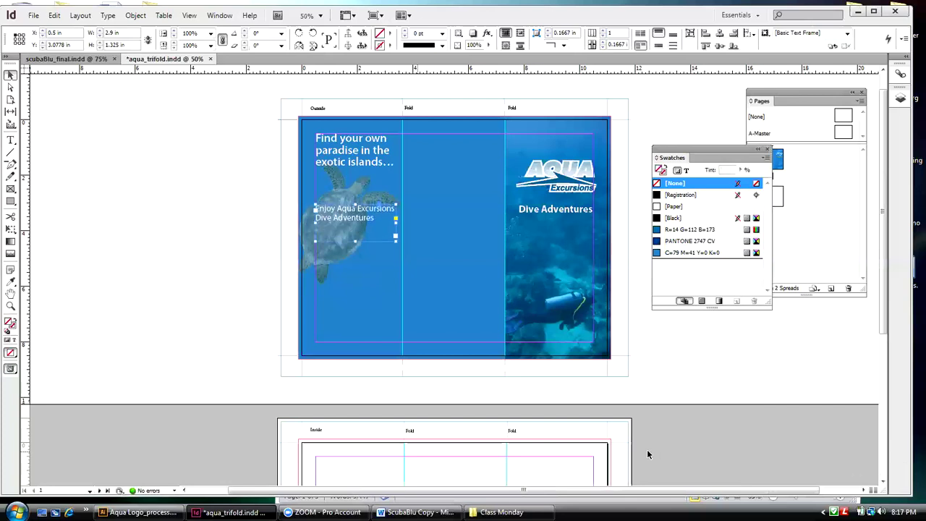
# - Deselect the subhead frame and save aqua_trifold.indd
pyautogui.click(77, 107)
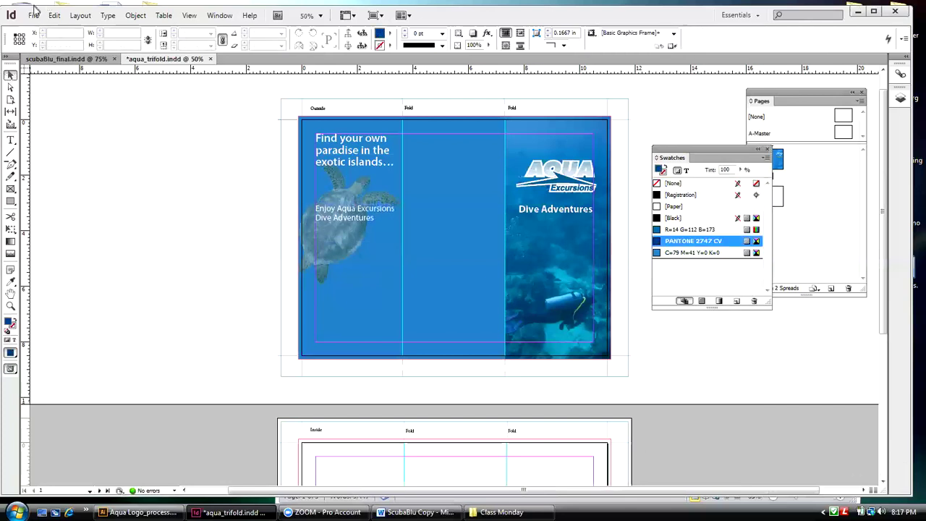
pyautogui.click(33, 15)
pyautogui.click(49, 123)
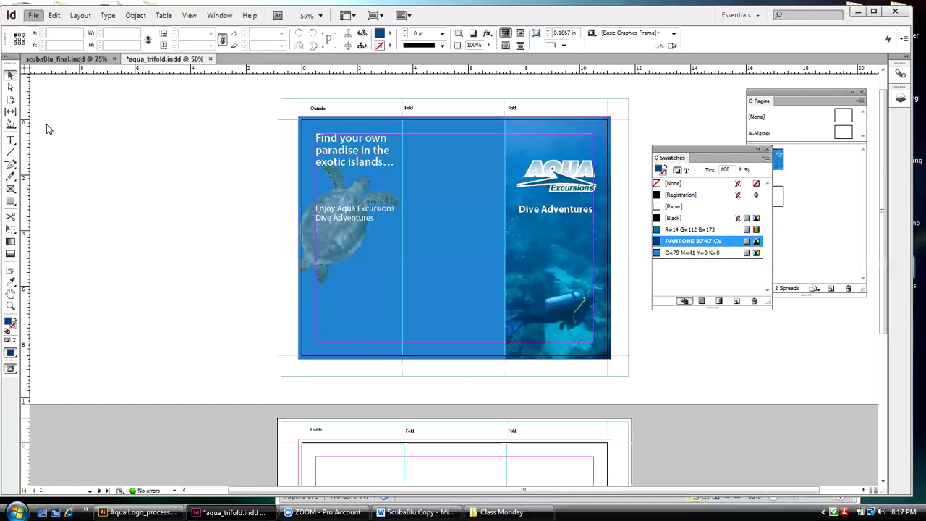
# - Check the bulleted text in scubaBlu_final.indd, and copy the three paragraphs from "Aqua Excursions offers" to "your needs." from the ScubaBlu Copy Word document
pyautogui.click(65, 58)
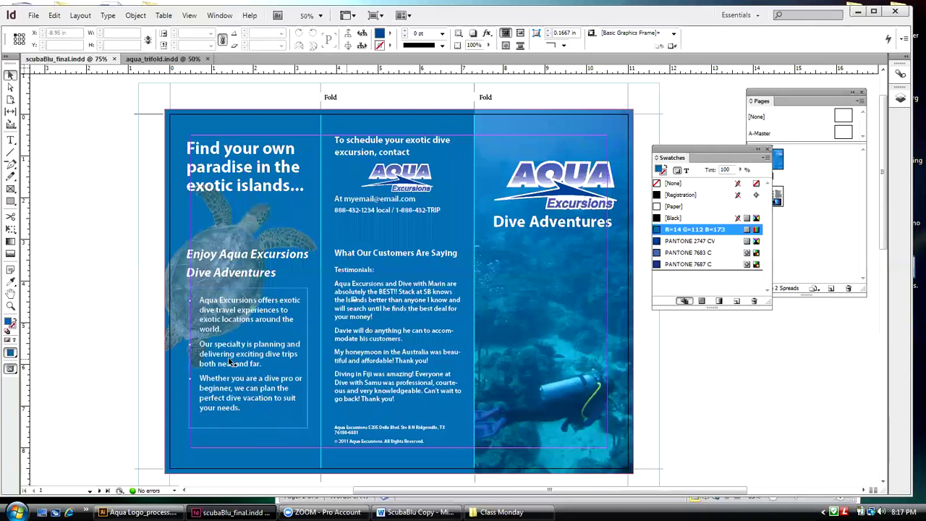
pyautogui.click(165, 59)
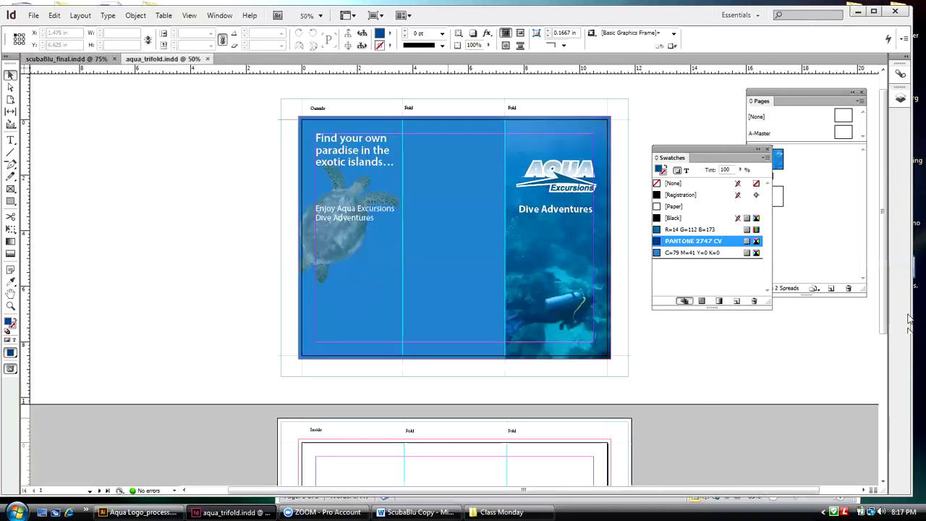
pyautogui.click(416, 512)
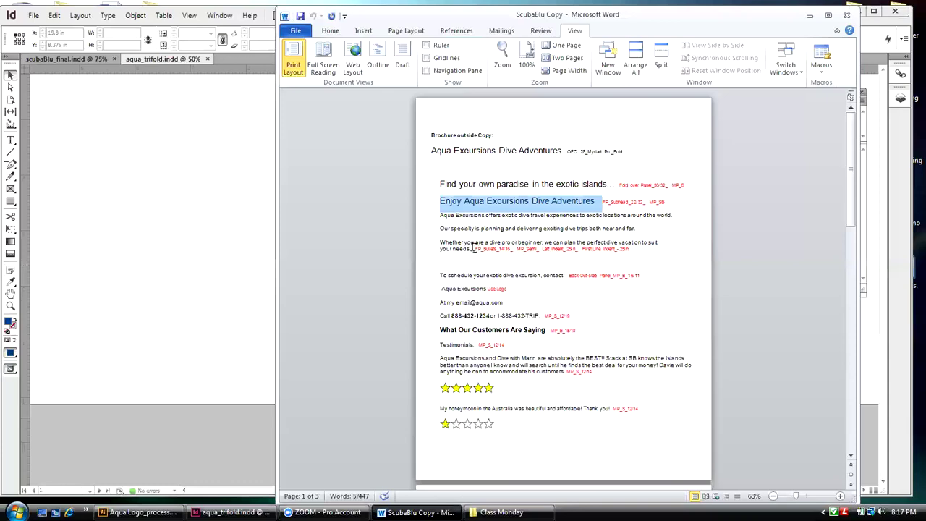
pyautogui.moveTo(471, 248); pyautogui.dragTo(443, 215)
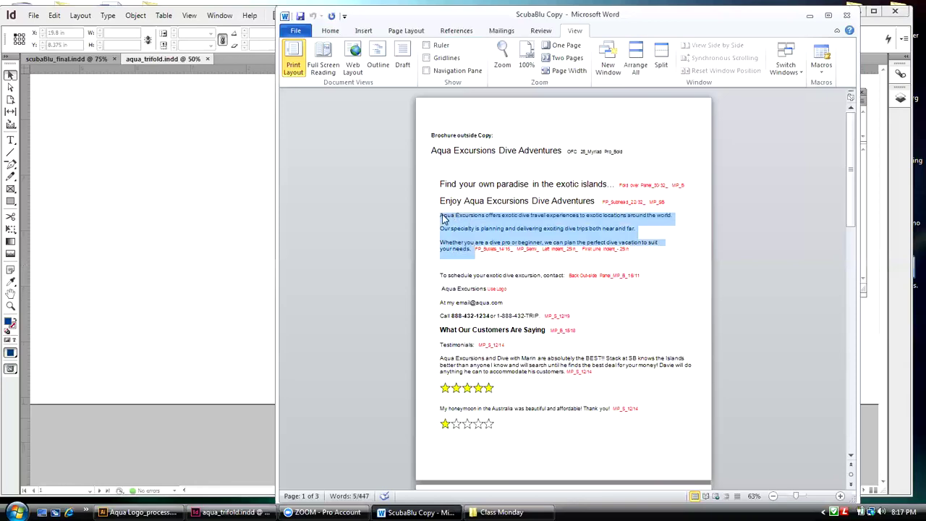
pyautogui.rightClick(443, 216)
pyautogui.click(472, 235)
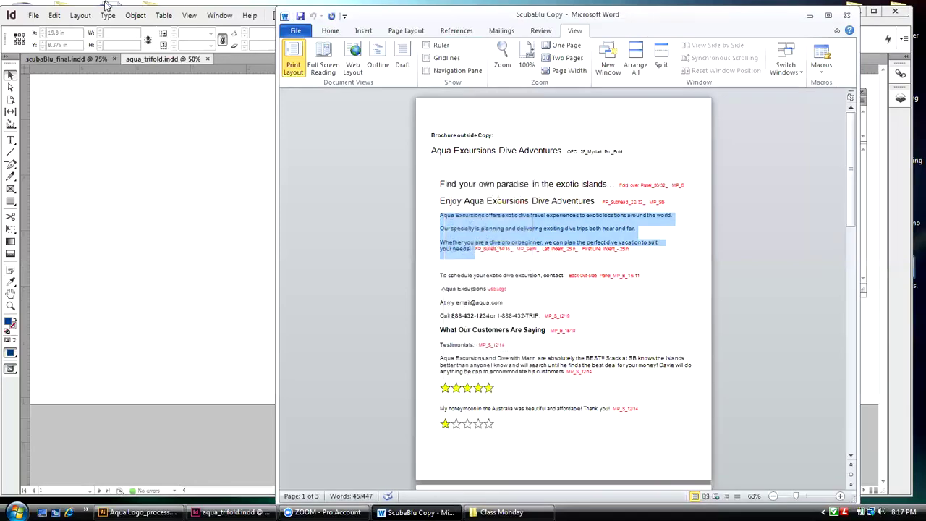
# - Switch back to aqua_trifold.indd and fit the "Enjoy Aqua Excursions Dive Adventures" subhead frame to its content
pyautogui.click(267, 15)
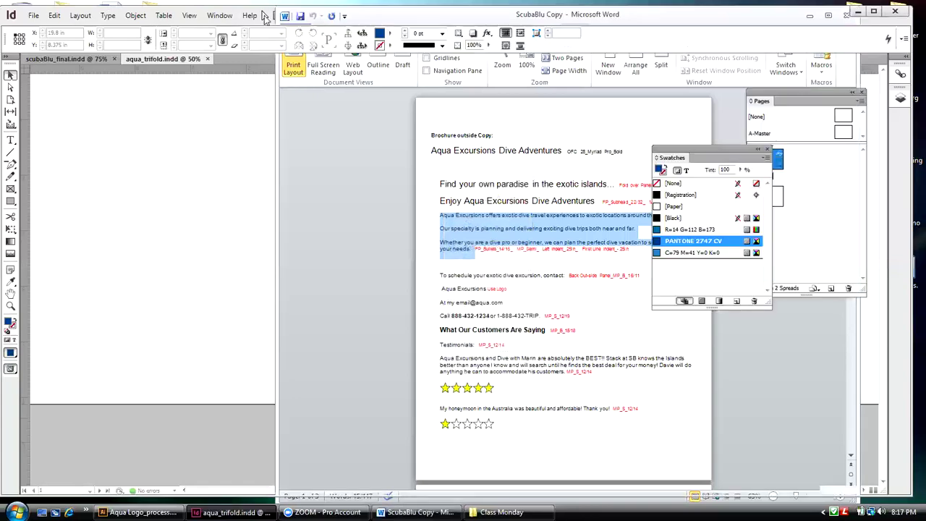
pyautogui.press('t')
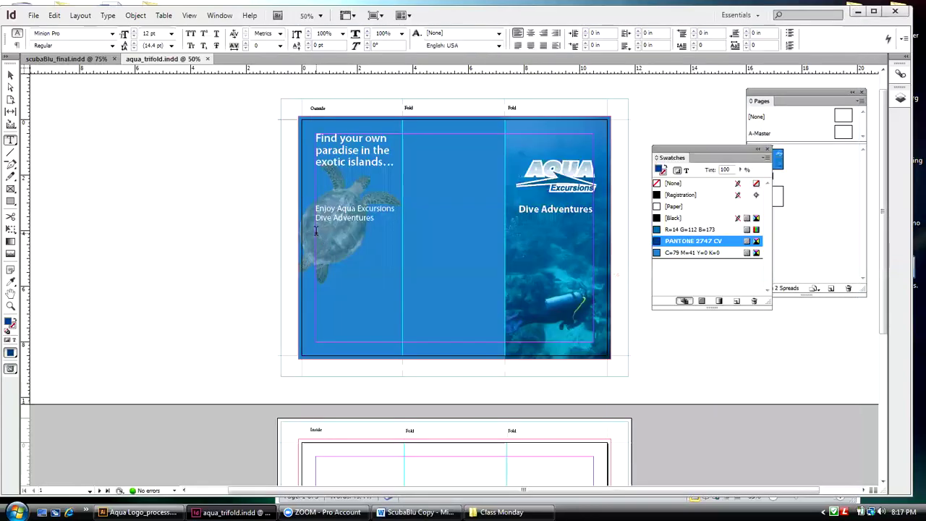
pyautogui.click(379, 284)
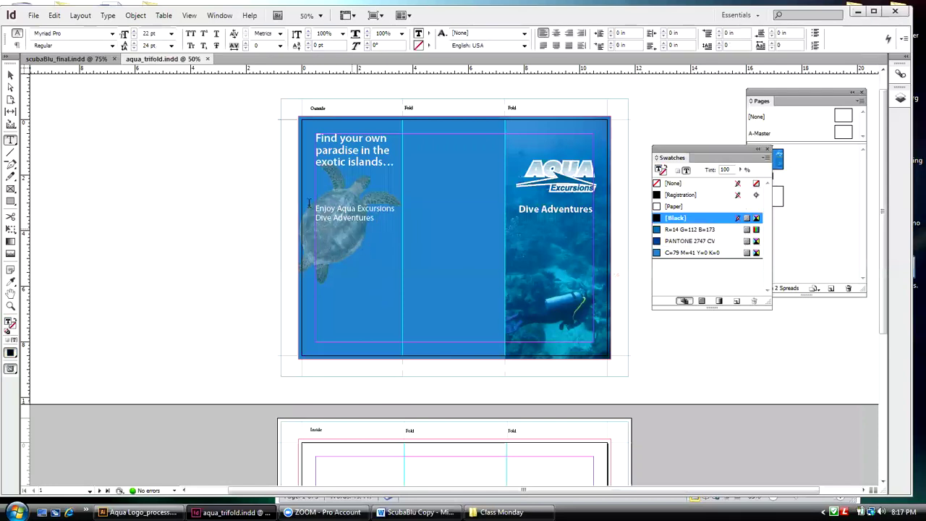
pyautogui.click(10, 75)
pyautogui.click(316, 212)
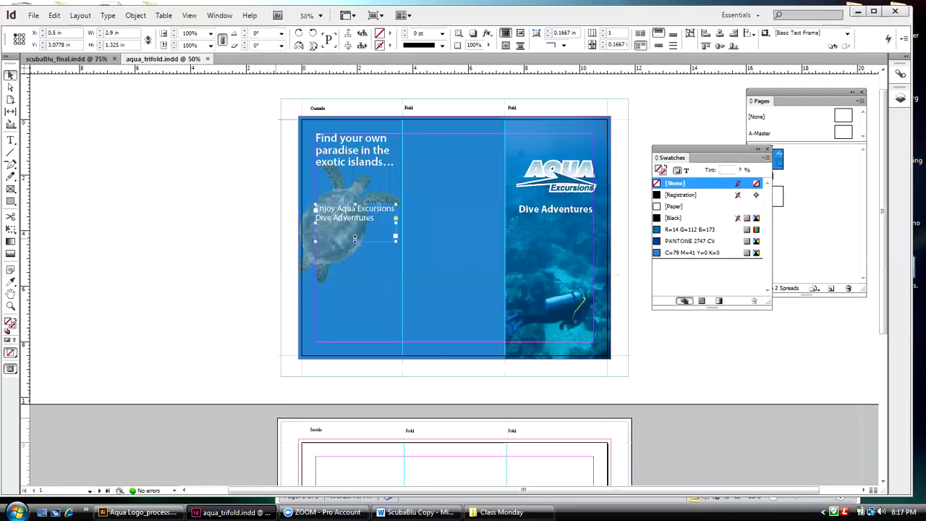
pyautogui.click(136, 16)
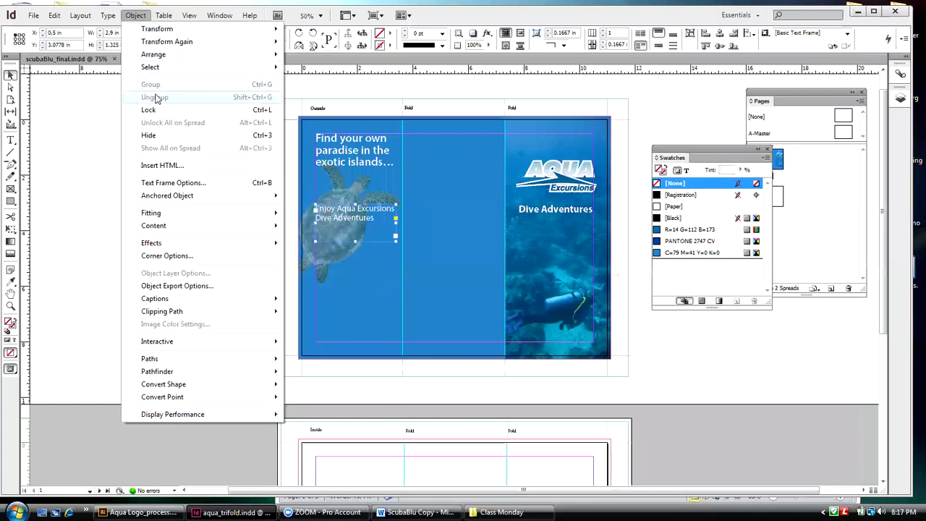
pyautogui.moveTo(165, 213)
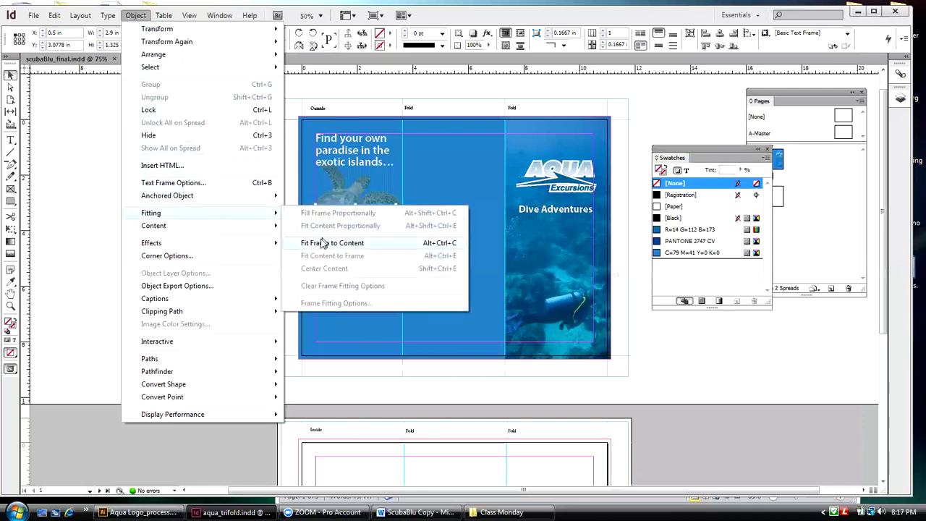
pyautogui.click(323, 244)
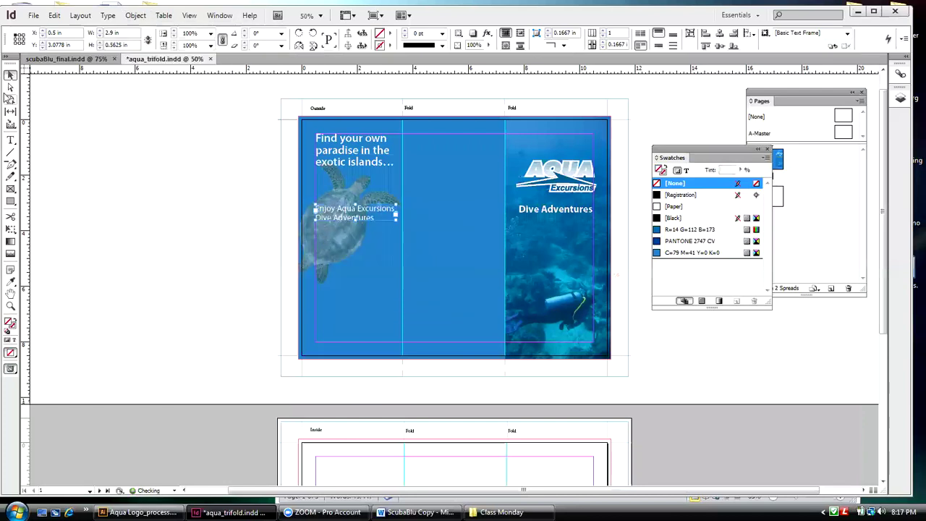
# - Draw a text frame about 2.9 x 3.85 in below the subhead, aligned with its left edge, and paste the copied paragraphs into it
pyautogui.click(11, 140)
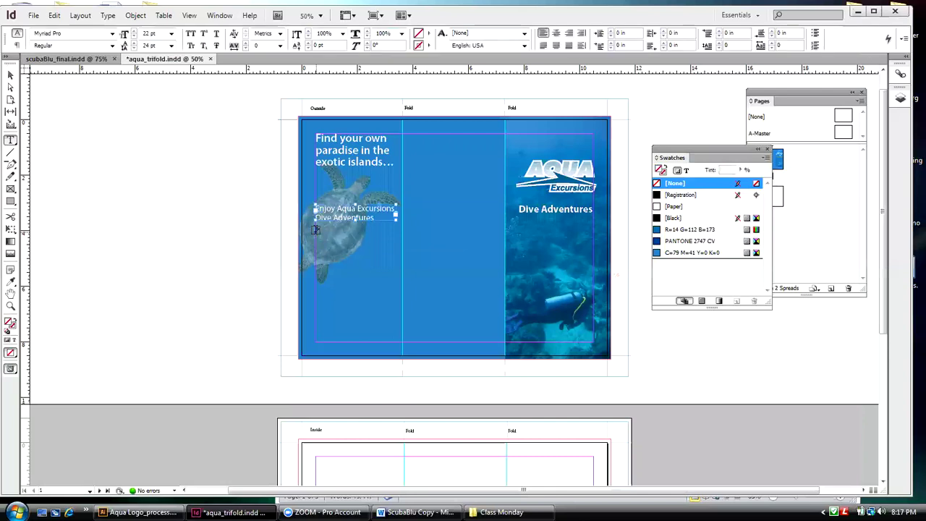
pyautogui.click(693, 241)
pyautogui.moveTo(315, 230)
pyautogui.mouseDown()
pyautogui.moveTo(385, 340)
pyautogui.moveTo(396, 342)
pyautogui.mouseUp()
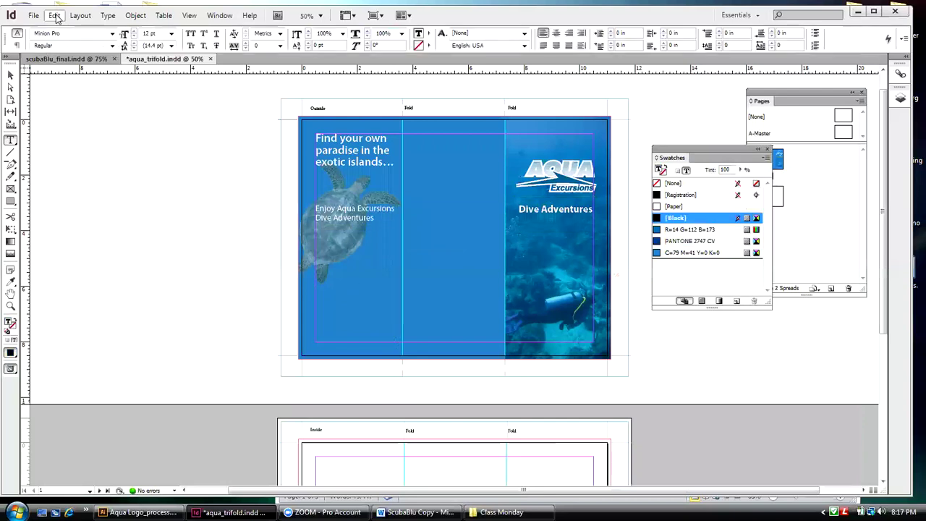
pyautogui.hotkey('ctrl', 'v')
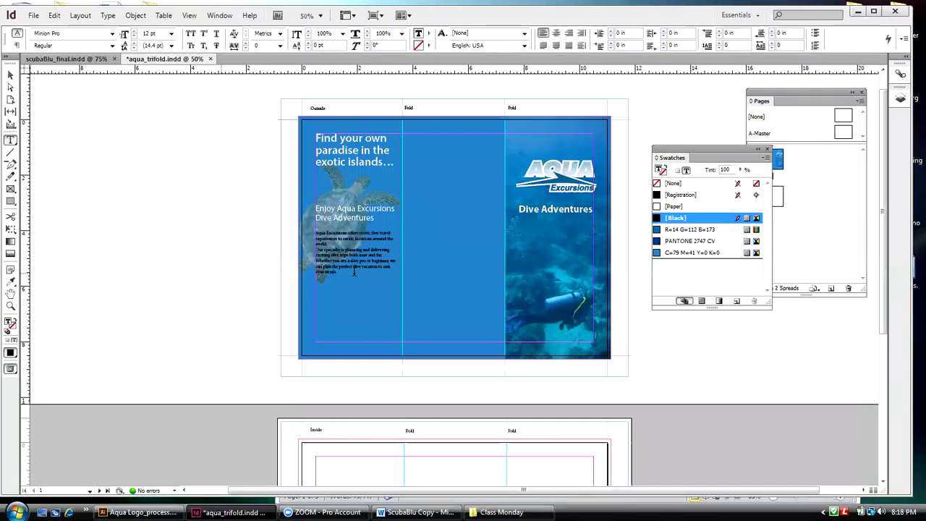
# - Format all the pasted paragraphs as a bulleted list in Myriad Pro, coloured with the [Paper] swatch
pyautogui.moveTo(339, 272); pyautogui.dragTo(316, 229)
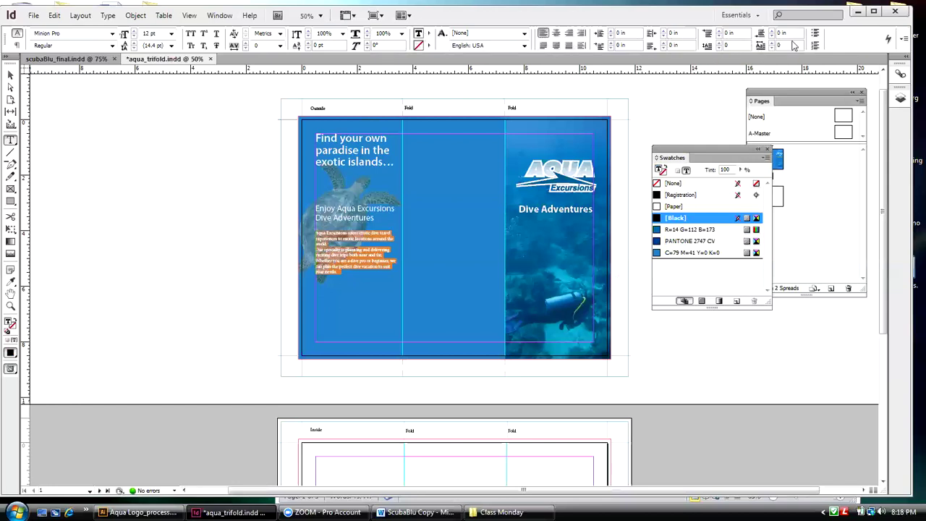
pyautogui.click(760, 44)
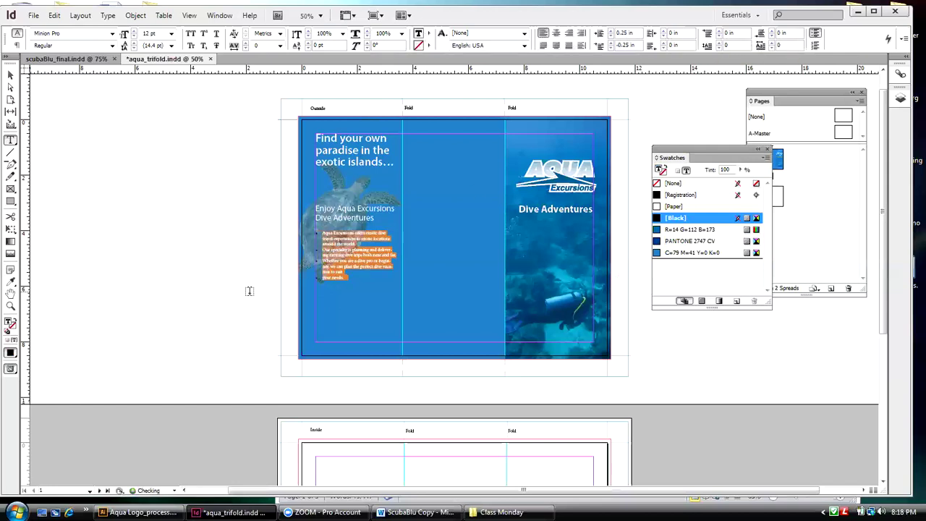
pyautogui.click(658, 207)
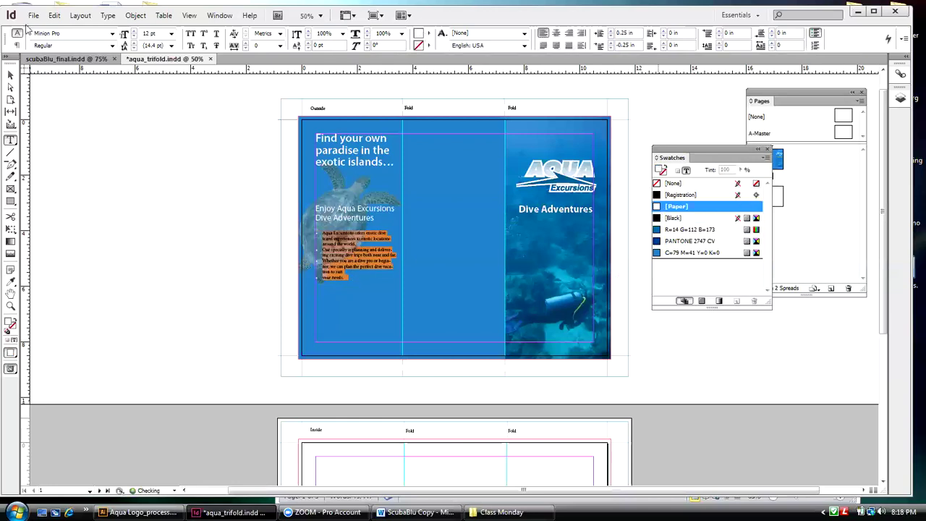
pyautogui.click(112, 35)
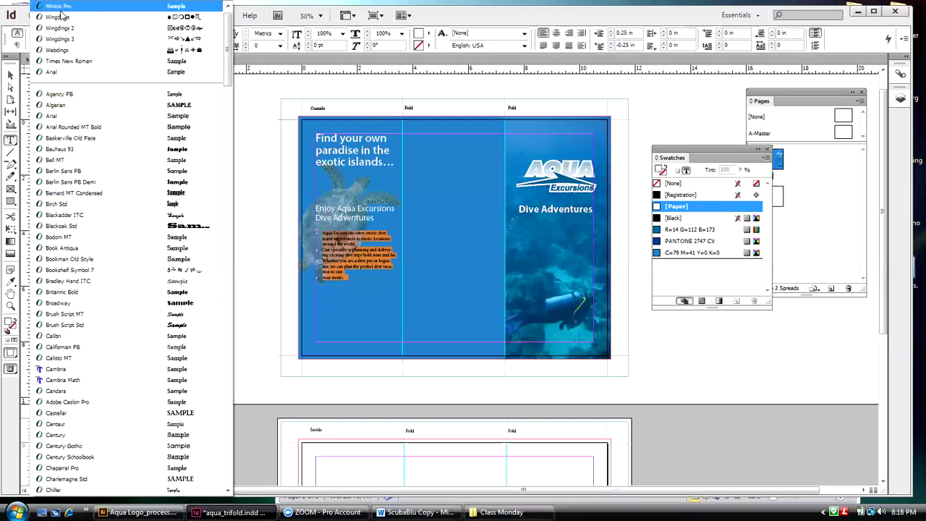
pyautogui.scroll(2, 228, 33)
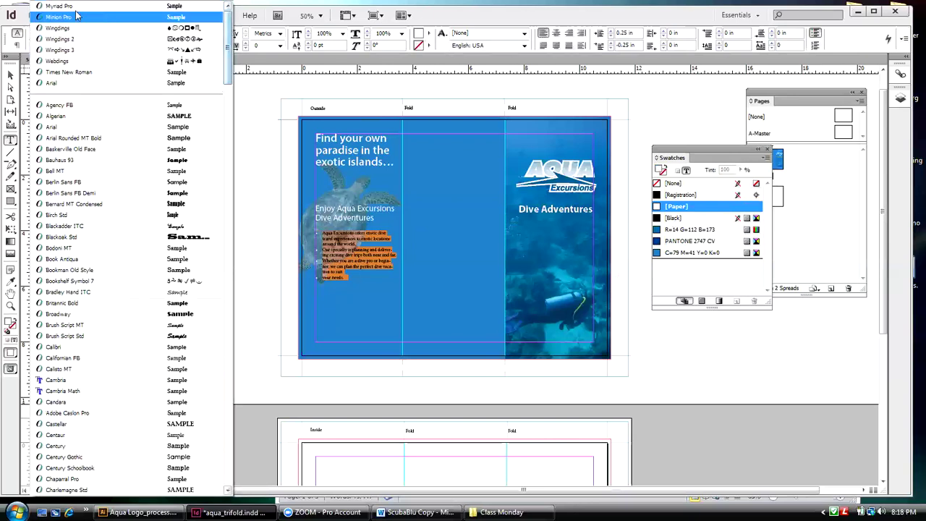
pyautogui.press('Escape')
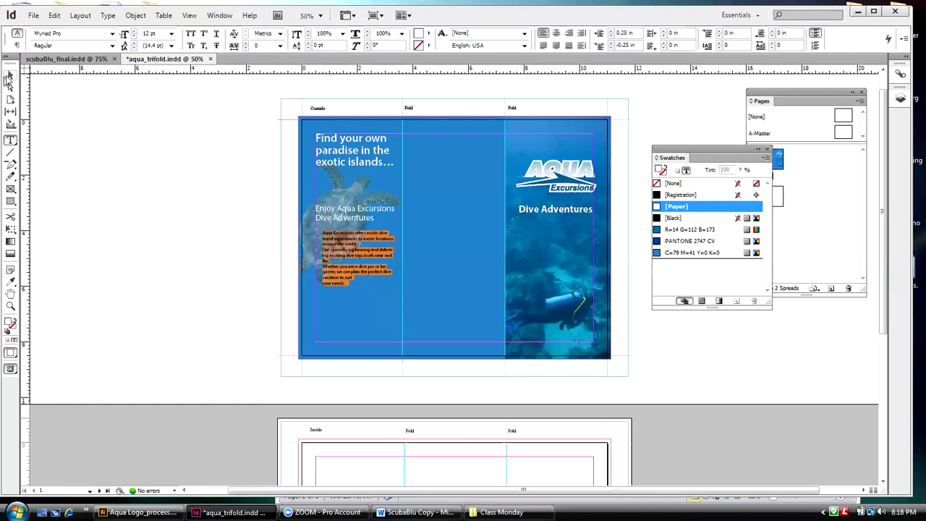
# - Set Space After to 0.125 in for all the bulleted text, and join the stray "your needs." bullet to the paragraph above
pyautogui.click(10, 75)
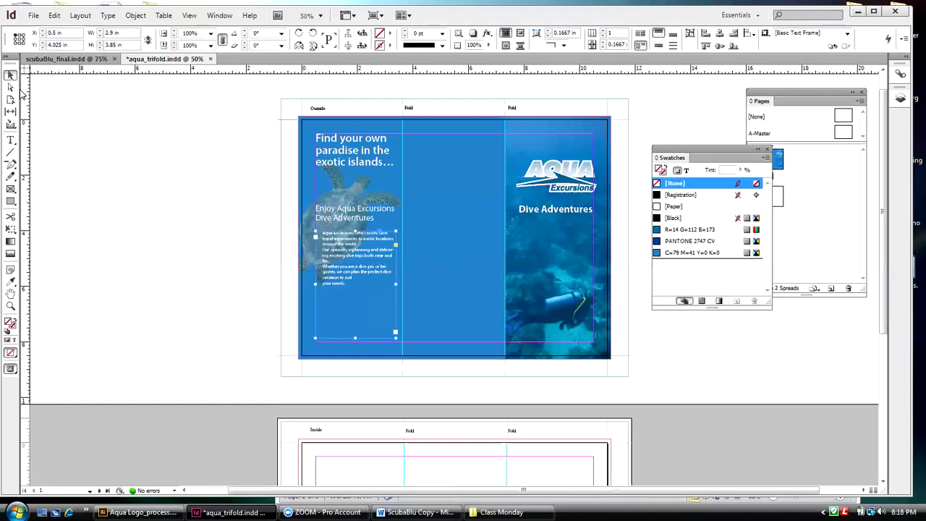
pyautogui.click(45, 61)
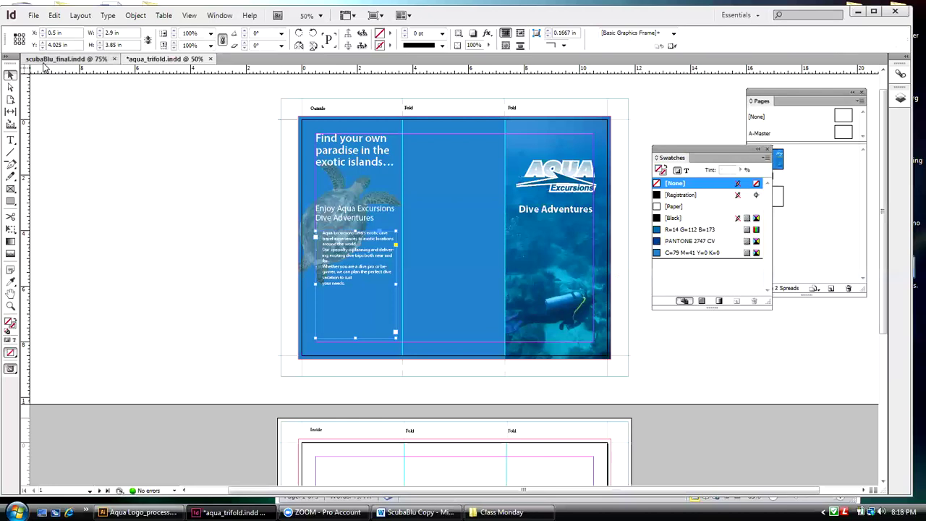
pyautogui.click(171, 59)
pyautogui.click(353, 277)
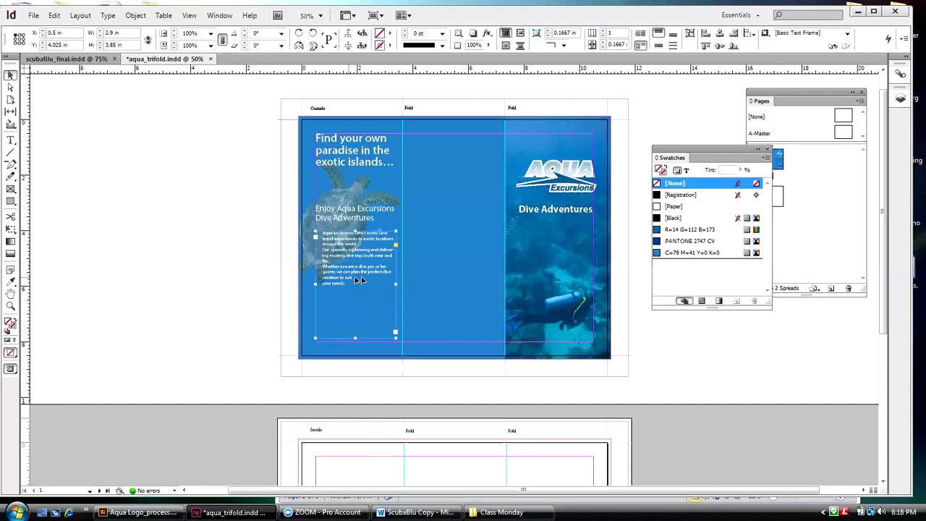
pyautogui.doubleClick(353, 276)
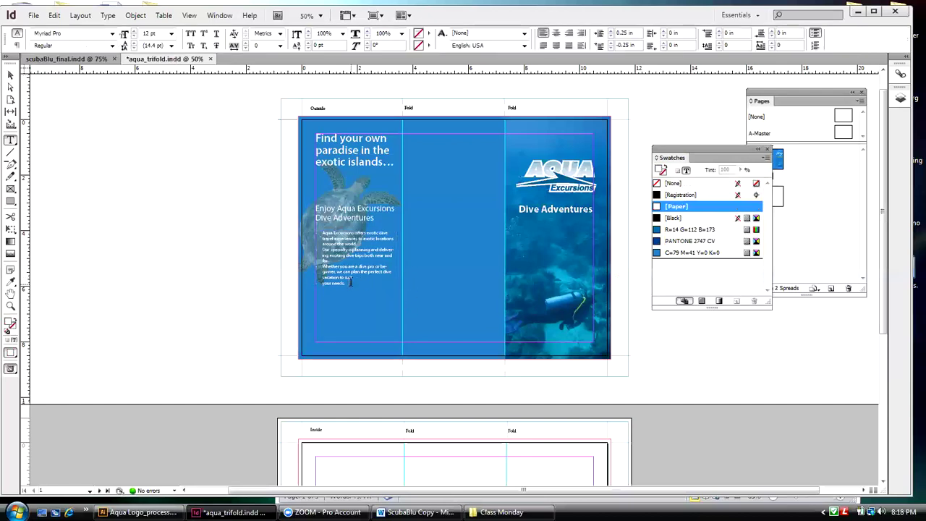
pyautogui.hotkey('ctrl', 'a')
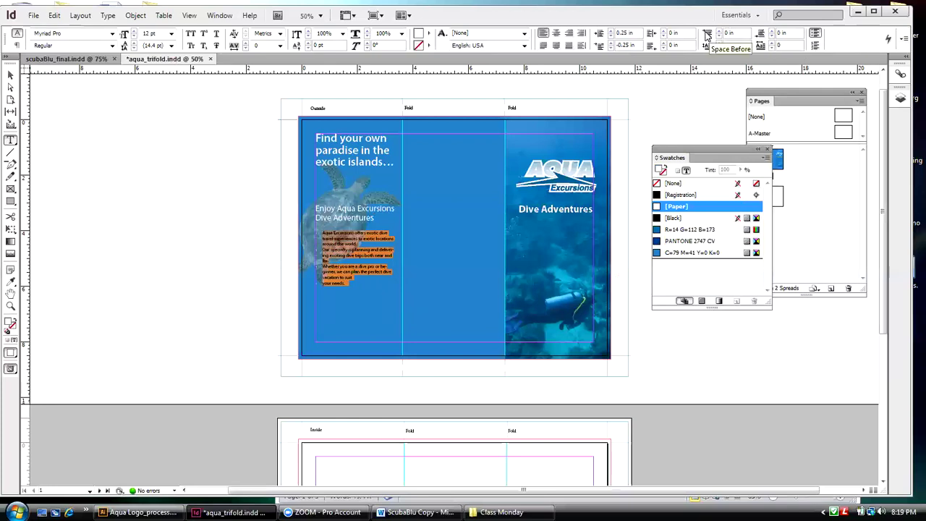
pyautogui.click(771, 31)
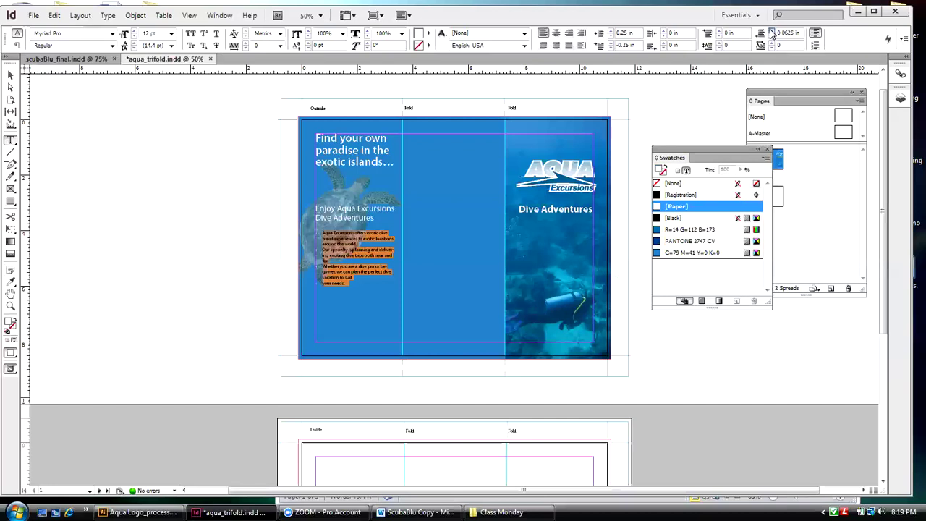
pyautogui.click(771, 31)
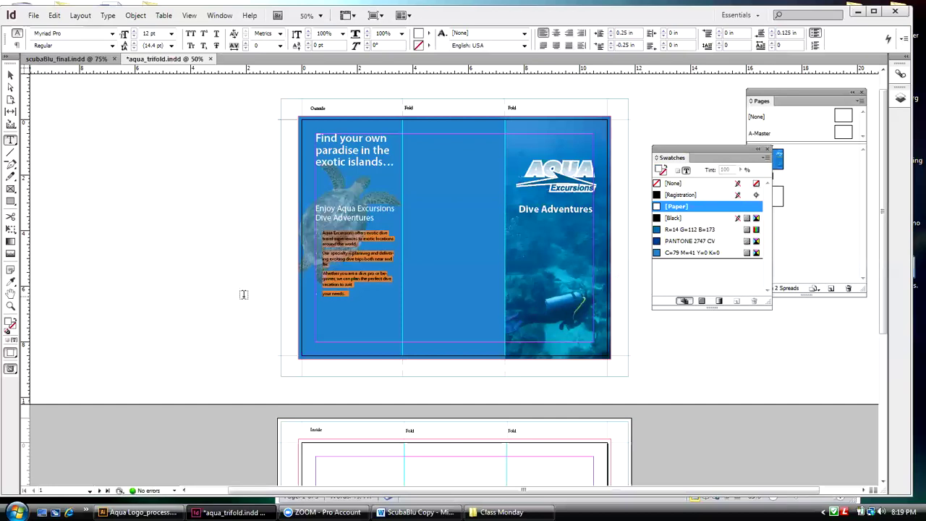
pyautogui.click(319, 294)
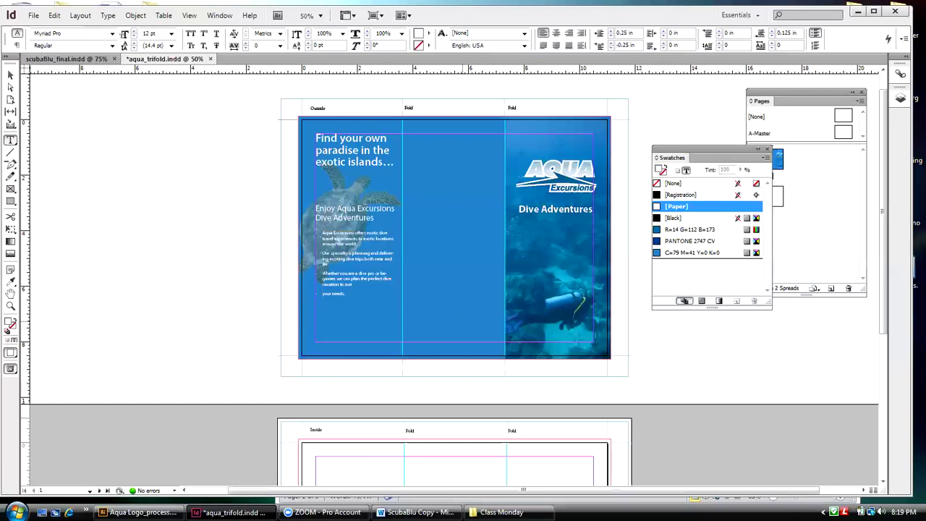
pyautogui.press('BackSpace')
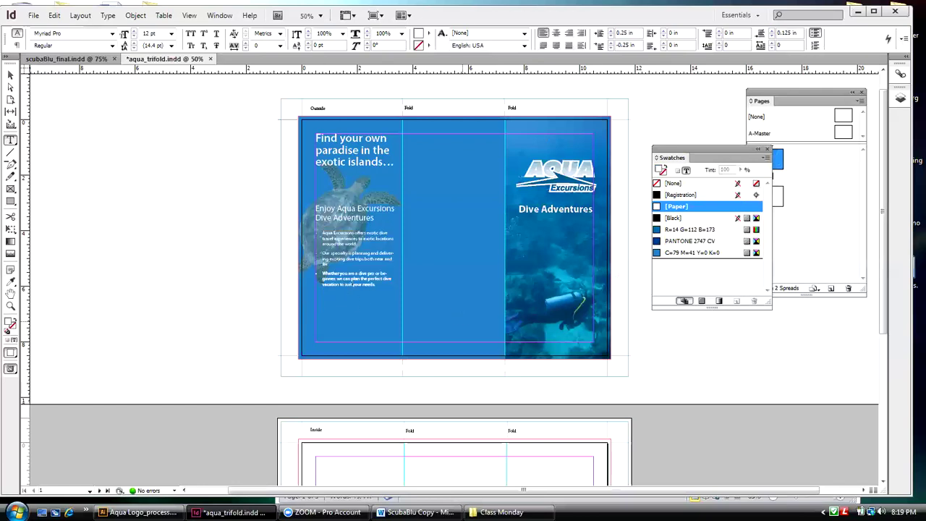
# - Nudge the bulleted text frame vertically to Y 3.9972 in
pyautogui.click(10, 76)
pyautogui.click(381, 278)
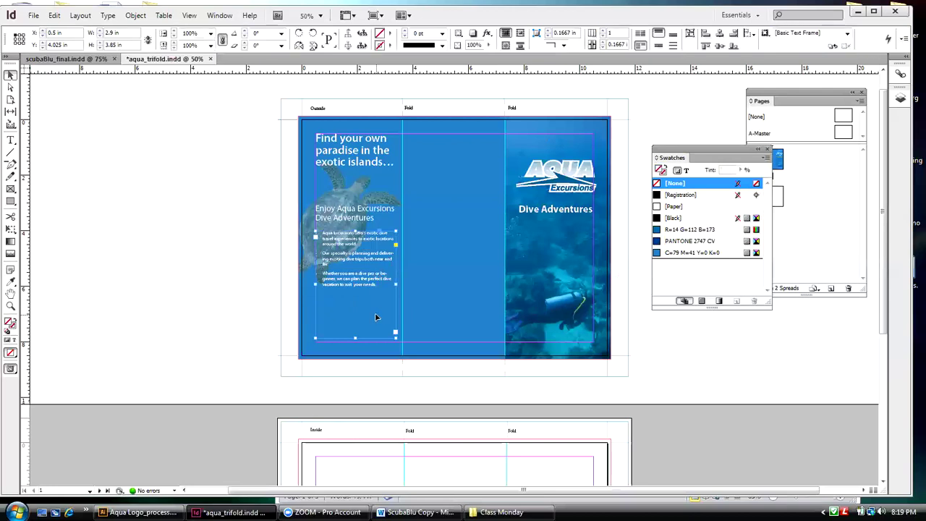
pyautogui.press('Down')
pyautogui.press('Down')
pyautogui.press('Down')
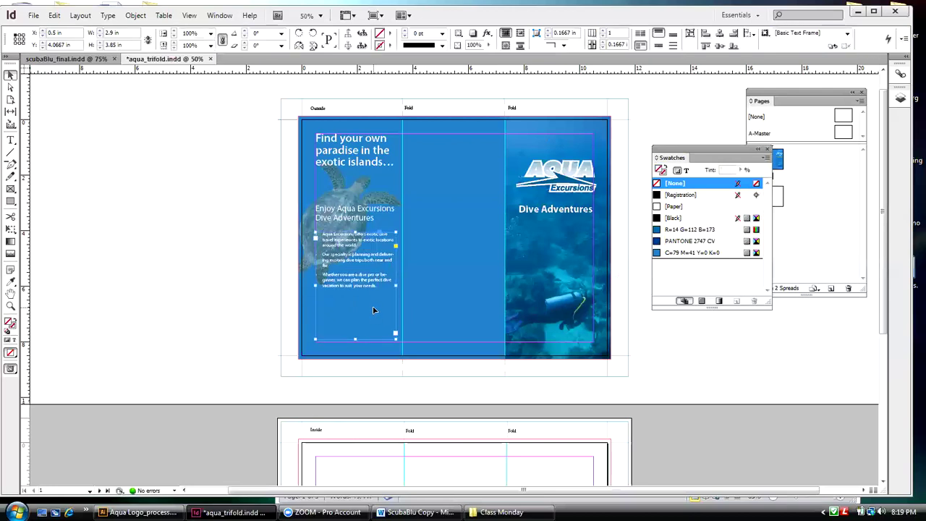
pyautogui.press('Up')
pyautogui.press('Up')
pyautogui.press('Up')
pyautogui.press('Up')
pyautogui.press('Up')
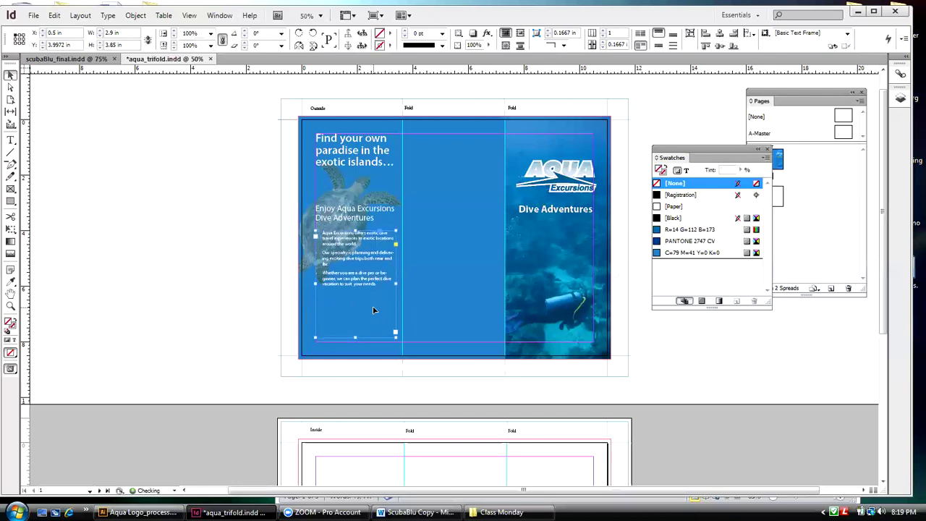
# - Compare the bullets with scubaBlu_final.indd, and set all the bulleted text in aqua_trifold.indd to 14 pt
pyautogui.click(65, 58)
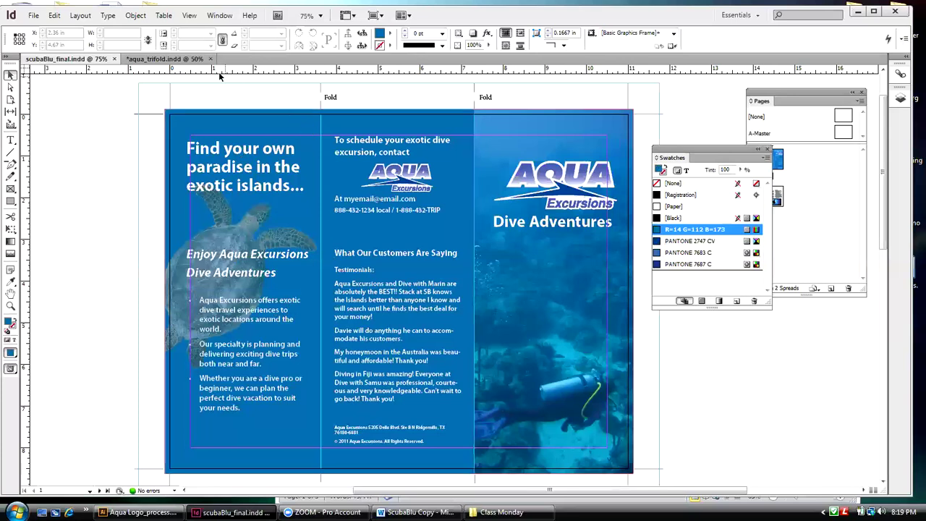
pyautogui.click(175, 60)
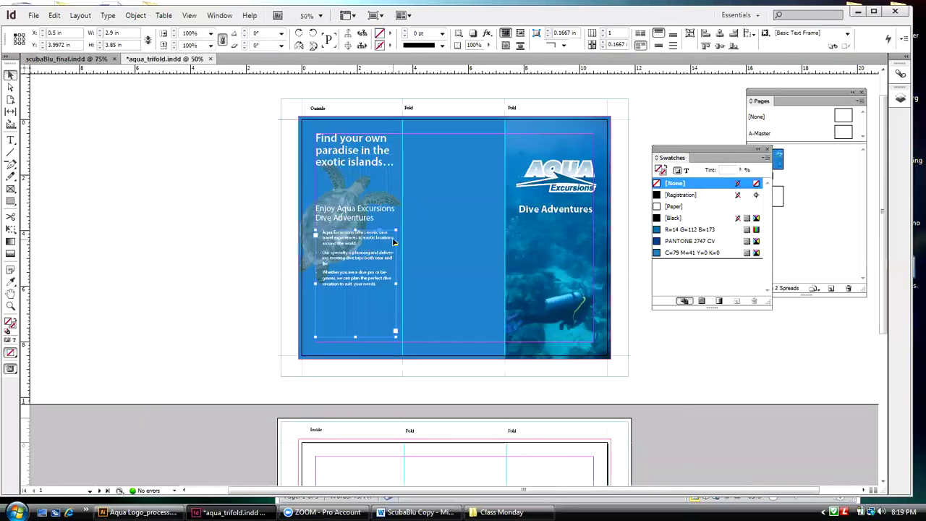
pyautogui.doubleClick(377, 283)
pyautogui.moveTo(378, 284); pyautogui.dragTo(323, 230)
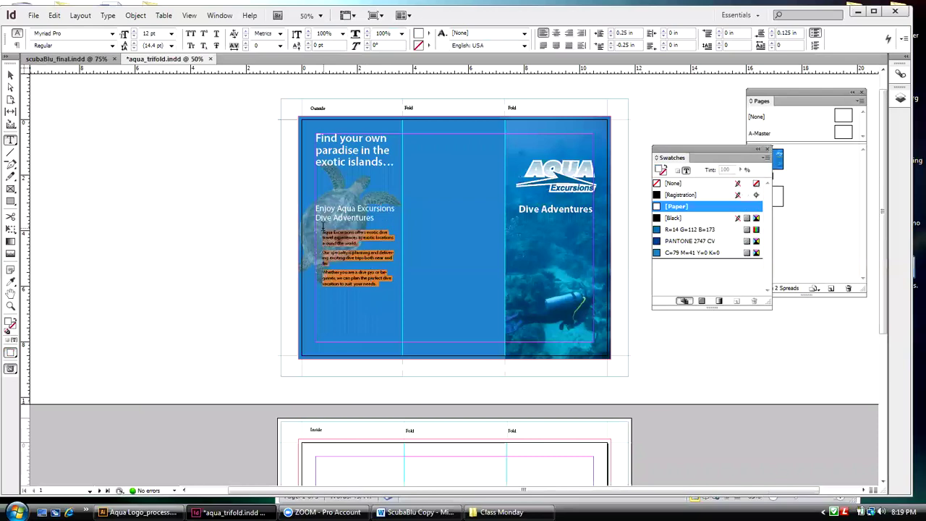
pyautogui.click(134, 31)
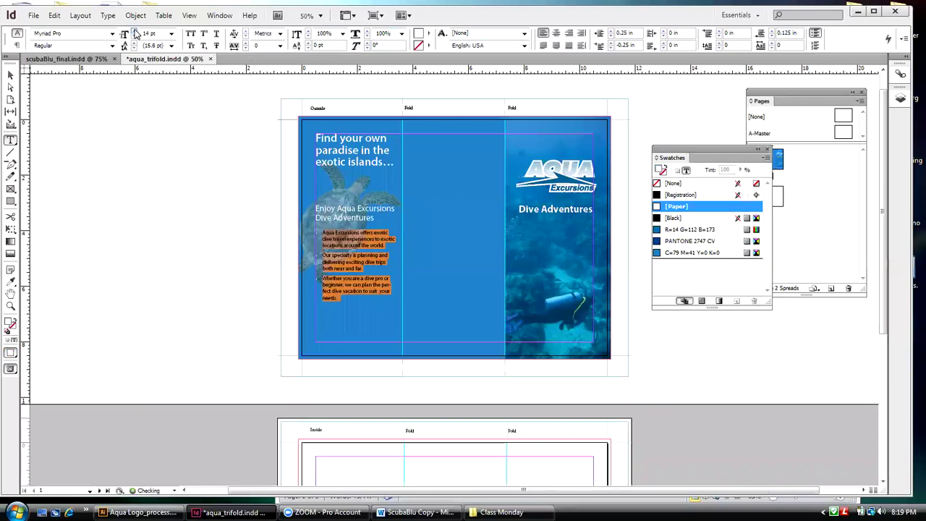
pyautogui.click(9, 76)
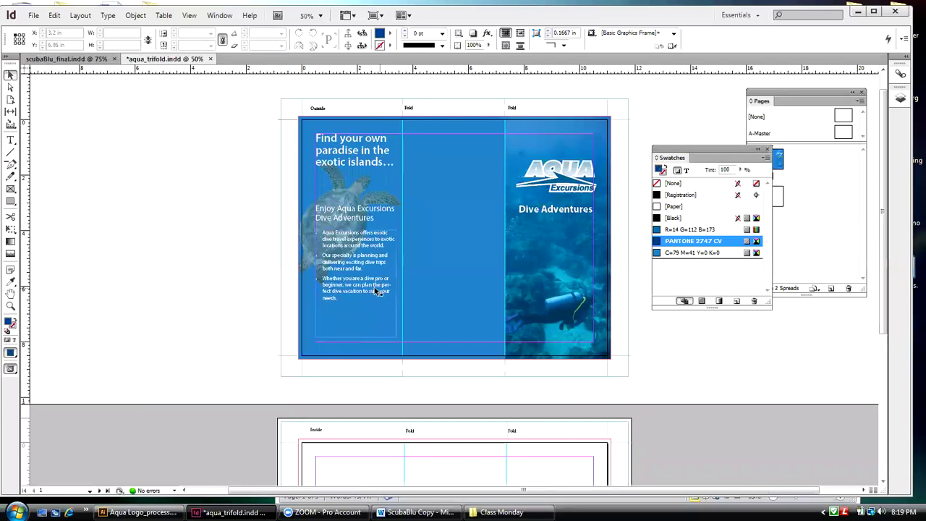
pyautogui.click(557, 235)
pyautogui.click(562, 230)
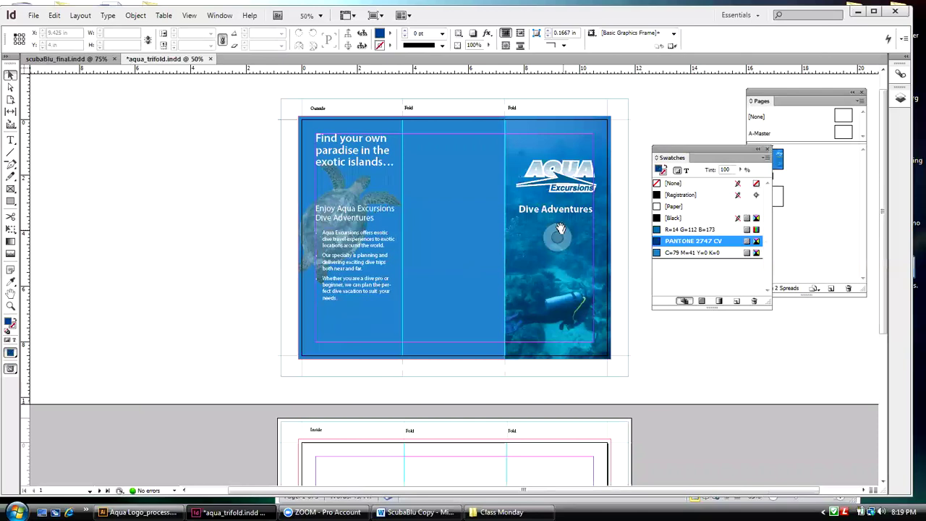
pyautogui.click(557, 236)
pyautogui.click(568, 281)
pyautogui.click(461, 153)
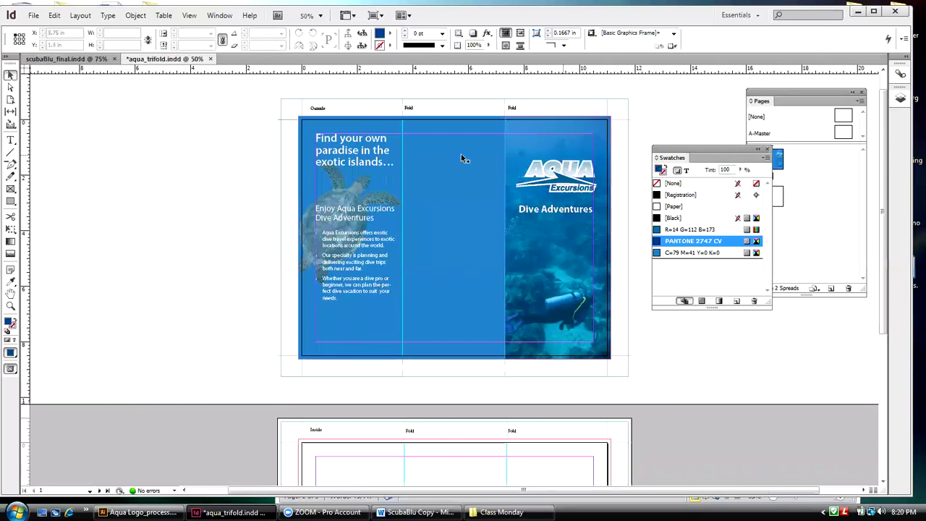
# - Review the type specifications in the ScubaBlu Copy Word document, and set the Type tool's font to Myriad Pro in aqua_trifold.indd
pyautogui.click(426, 132)
pyautogui.click(448, 316)
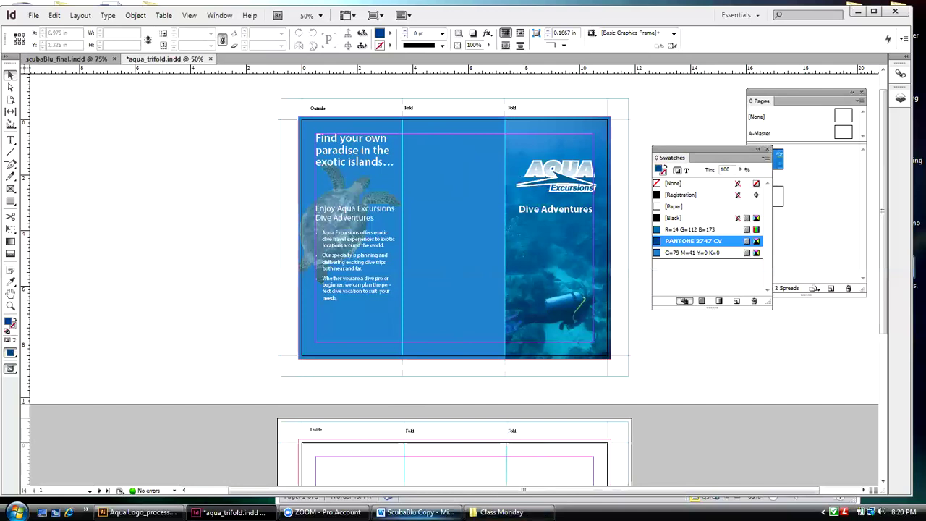
pyautogui.click(416, 512)
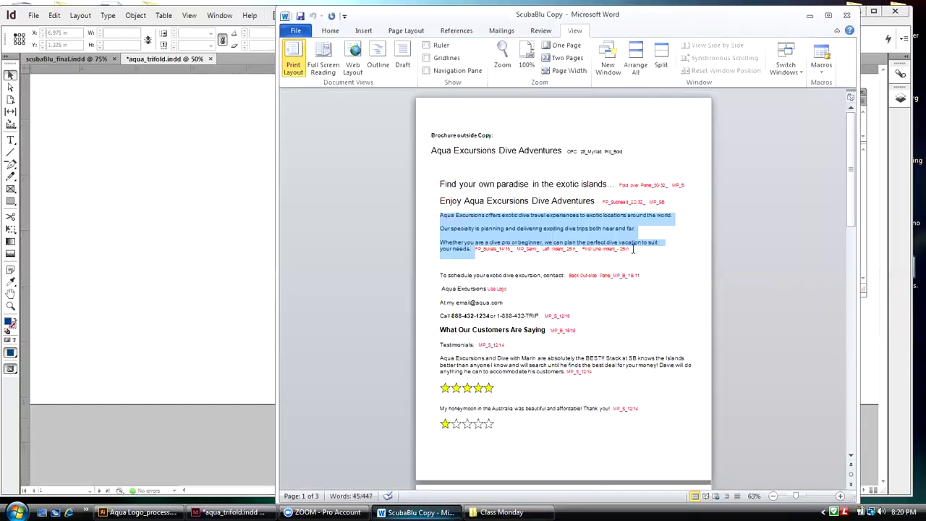
pyautogui.click(485, 261)
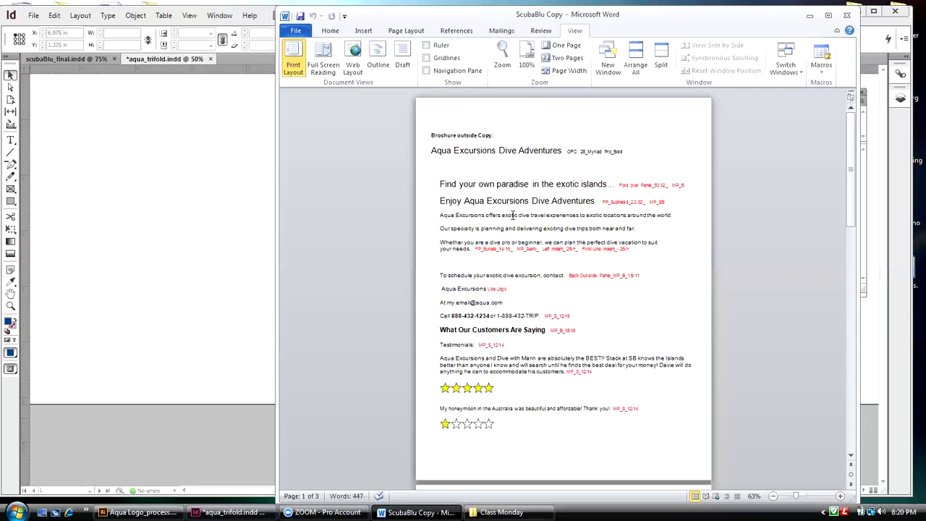
pyautogui.click(809, 17)
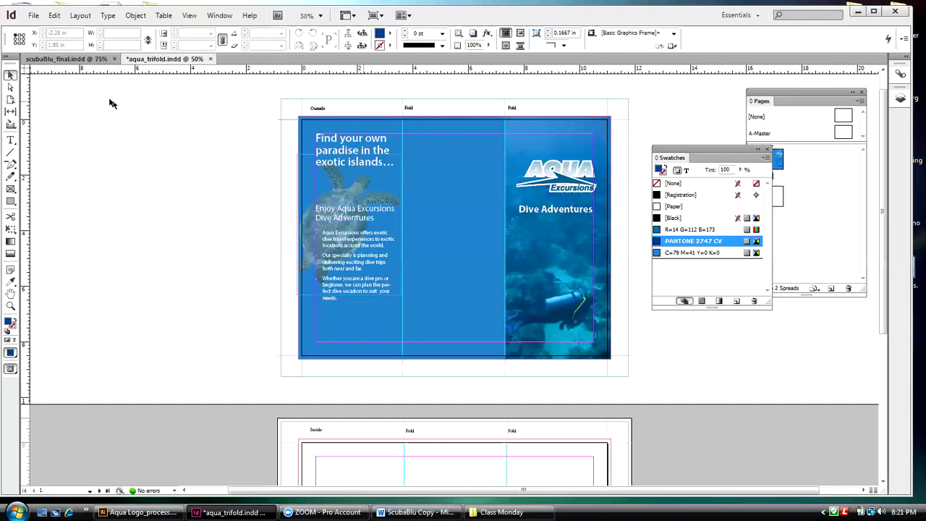
pyautogui.click(12, 141)
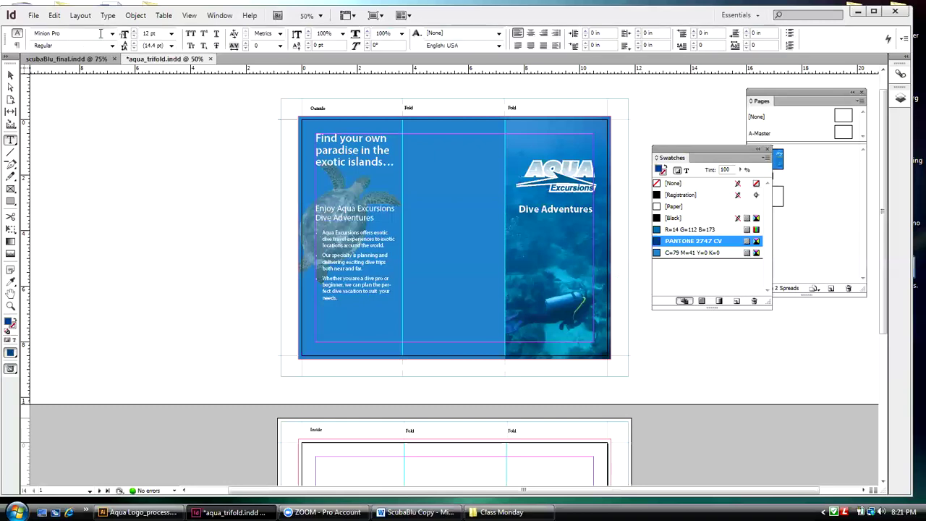
pyautogui.click(112, 34)
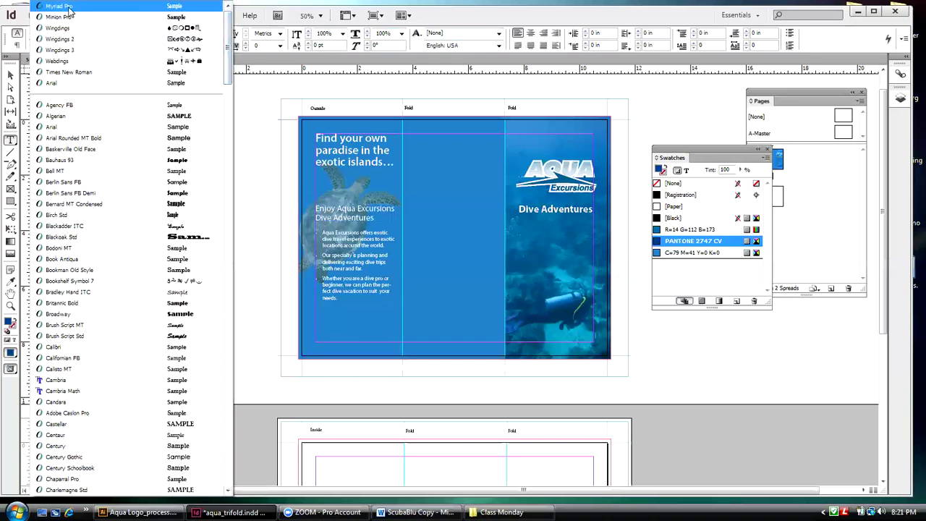
pyautogui.click(97, 8)
pyautogui.click(112, 46)
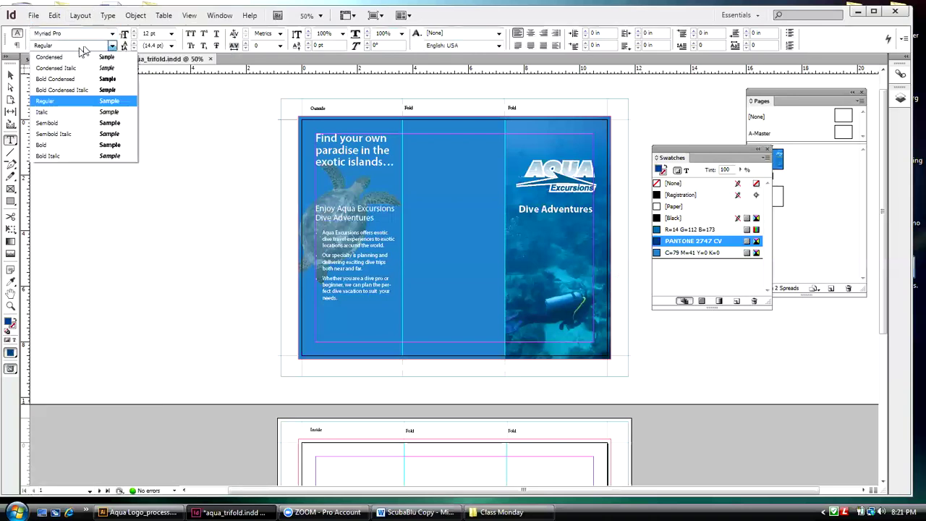
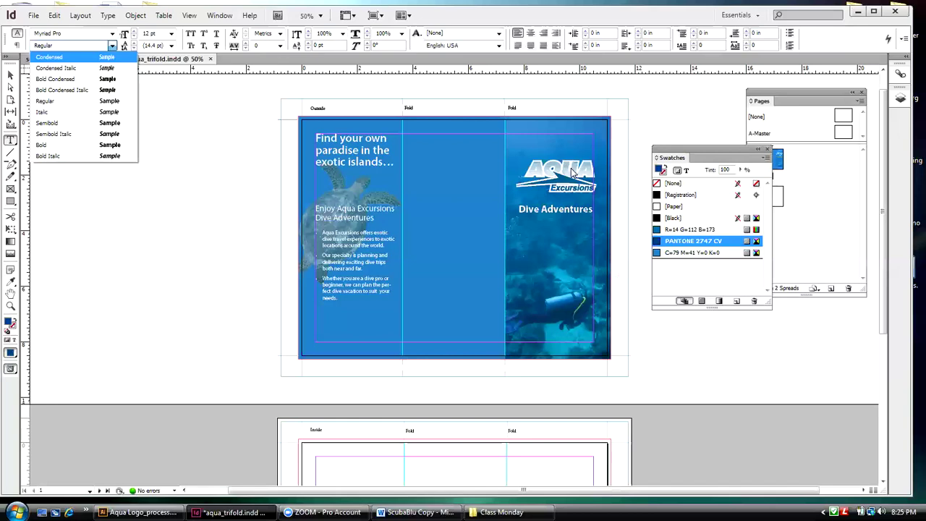
pyautogui.click(214, 130)
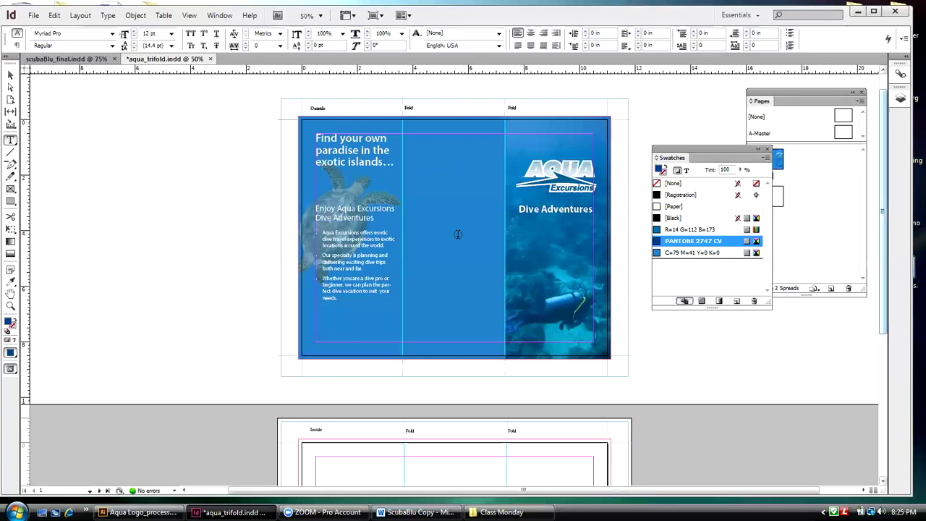
# - Examine the empty inside page of aqua_trifold.indd and compare it with page 2 of scubaBlu_final.indd
pyautogui.scroll(-1, 883, 293)
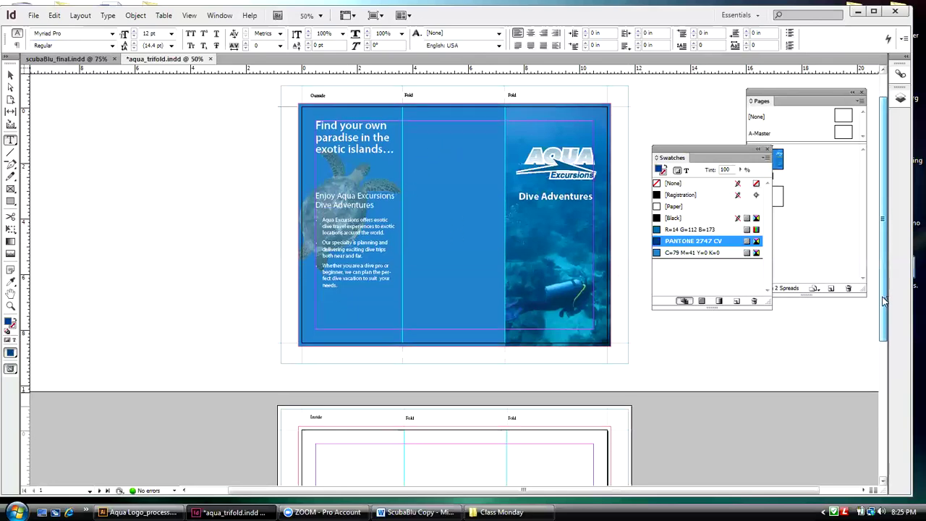
pyautogui.scroll(-3, 882, 293)
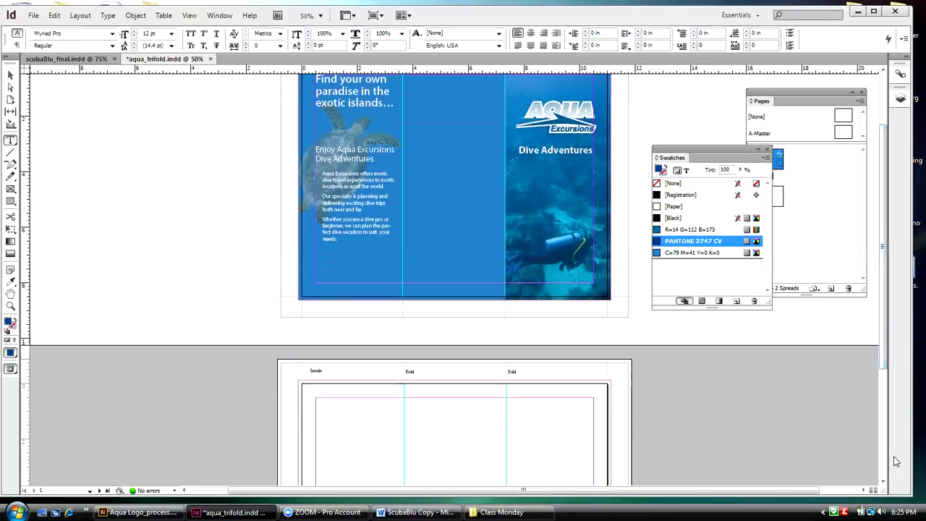
pyautogui.scroll(-3, 882, 351)
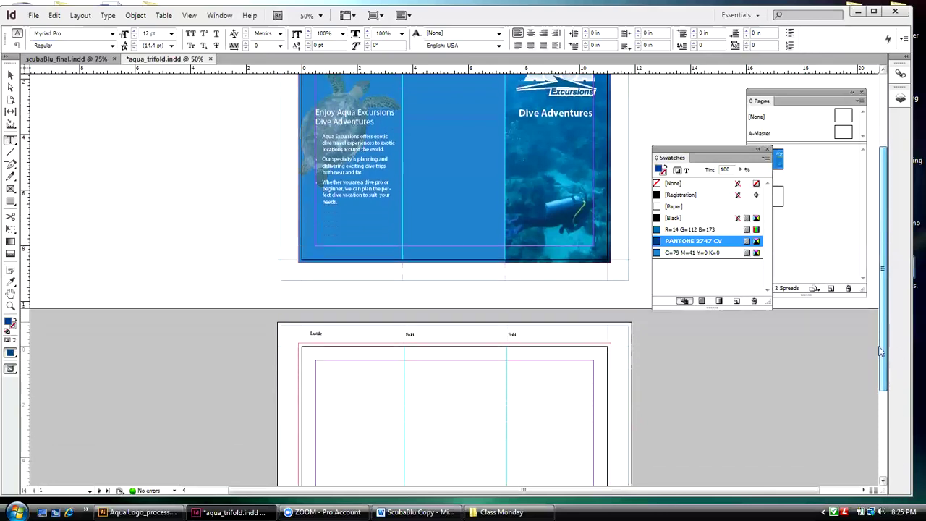
pyautogui.scroll(-3, 881, 351)
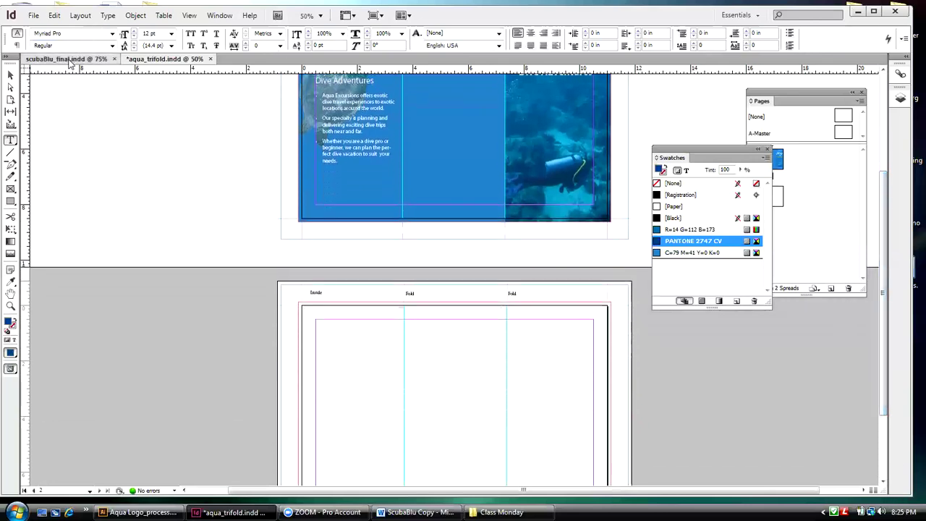
pyautogui.click(70, 62)
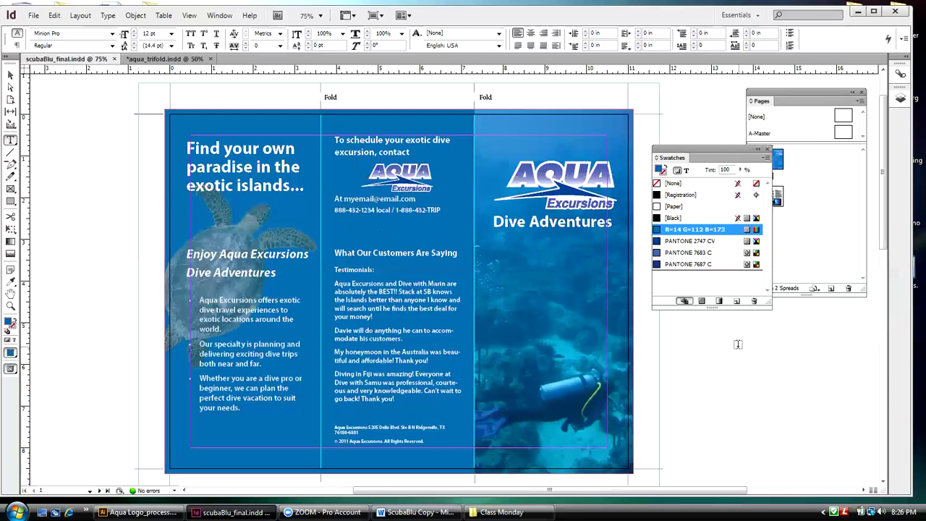
pyautogui.click(155, 60)
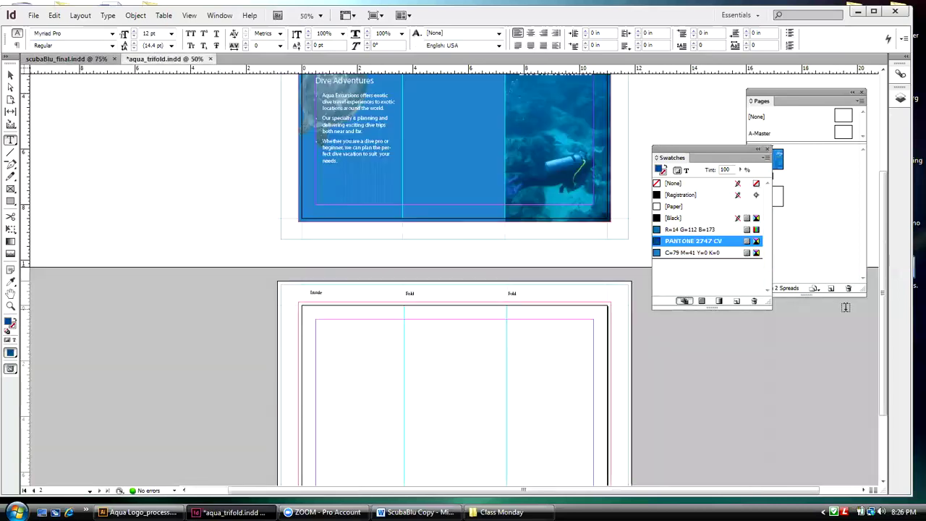
pyautogui.moveTo(881, 337); pyautogui.dragTo(873, 409)
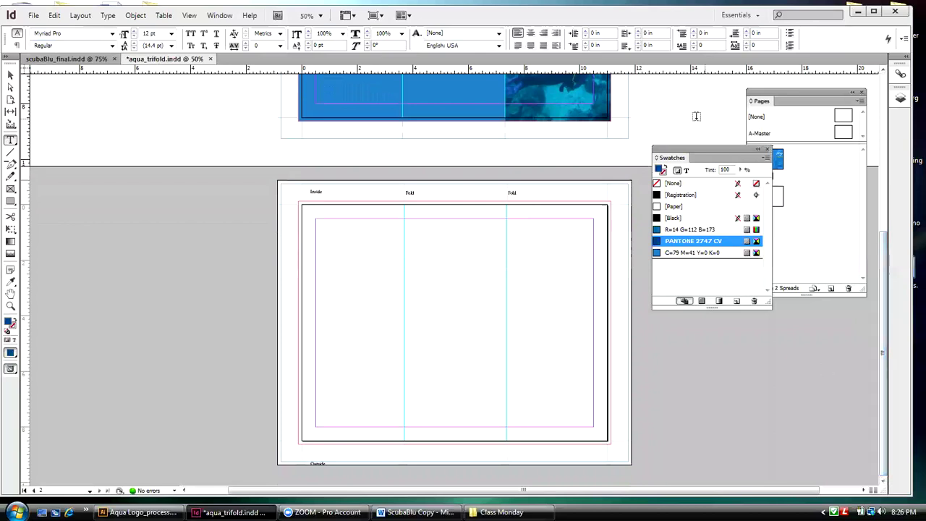
pyautogui.moveTo(688, 155); pyautogui.dragTo(705, 125)
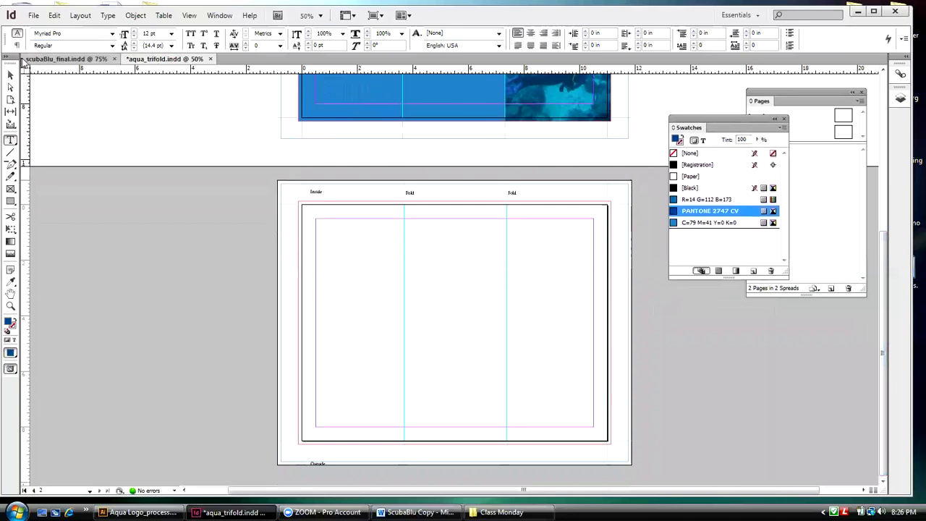
pyautogui.click(65, 59)
pyautogui.click(774, 200)
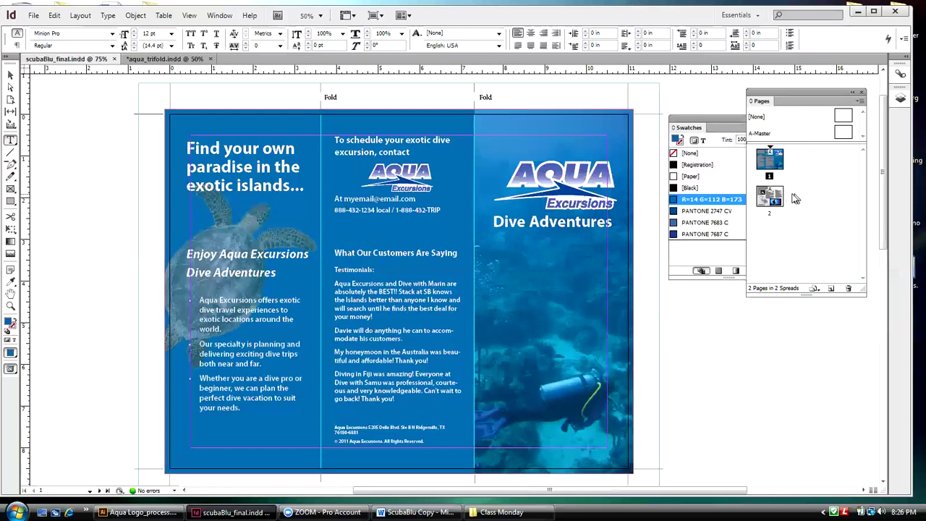
pyautogui.doubleClick(772, 196)
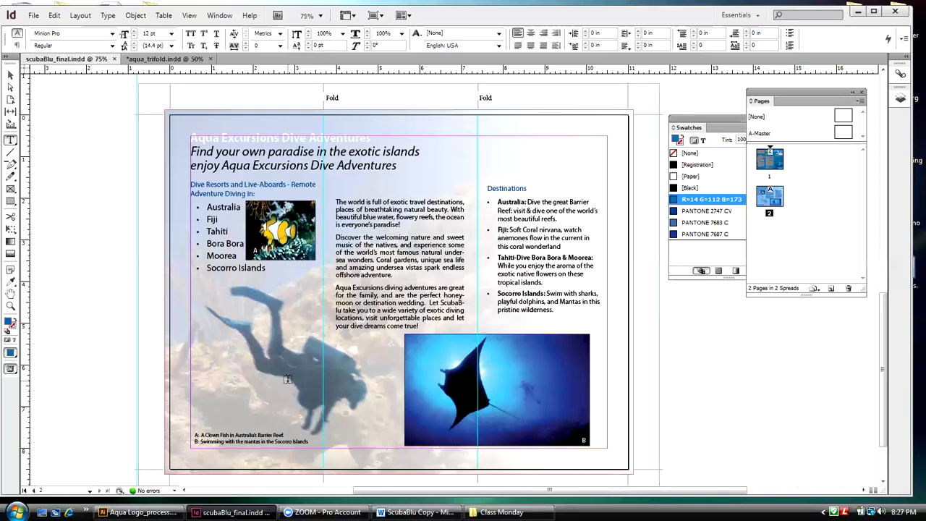
pyautogui.click(169, 61)
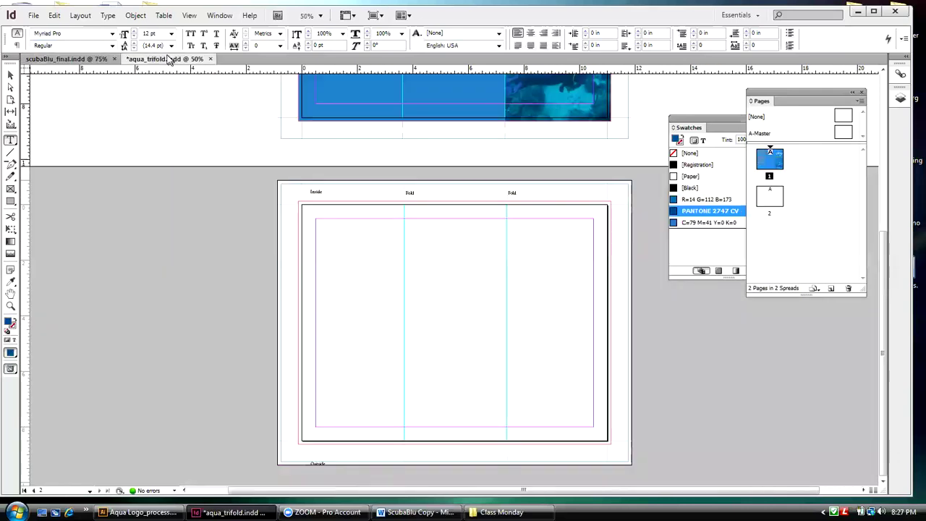
# - Draw an unfilled graphic frame over the whole inside page out to the bleed, 11.25 in wide by 8.75 in high
pyautogui.click(11, 188)
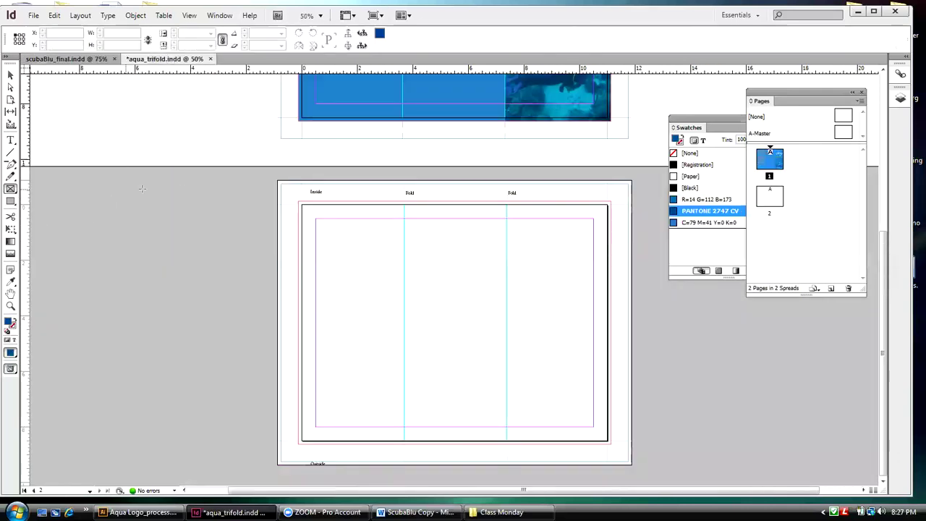
pyautogui.moveTo(302, 206); pyautogui.dragTo(609, 443)
pyautogui.press('/')
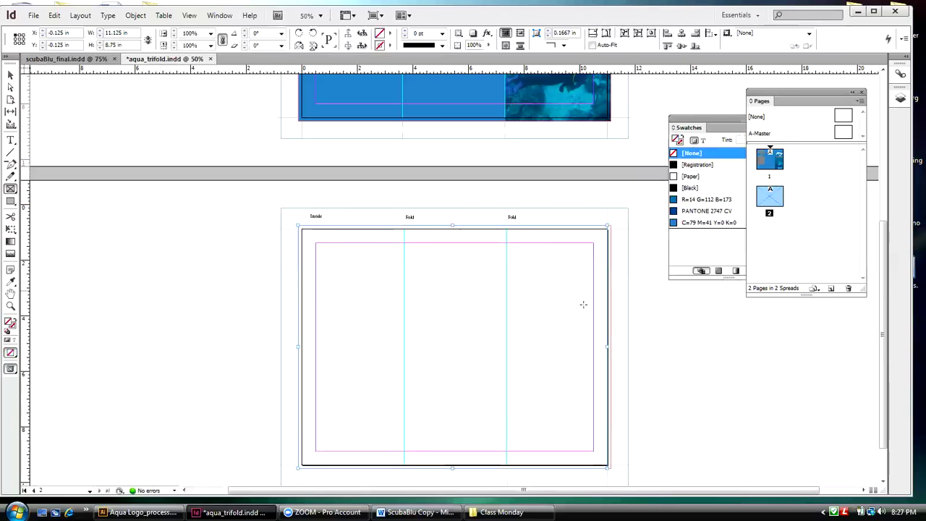
pyautogui.click(11, 75)
pyautogui.moveTo(608, 347); pyautogui.dragTo(610, 347)
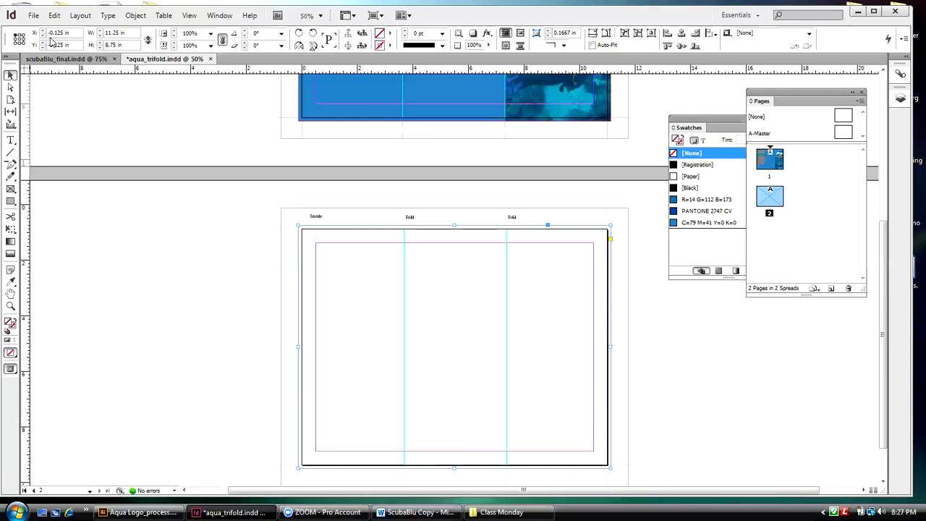
# - Place the reef image from the Links folder in the full-bleed frame on the inside page
pyautogui.click(33, 17)
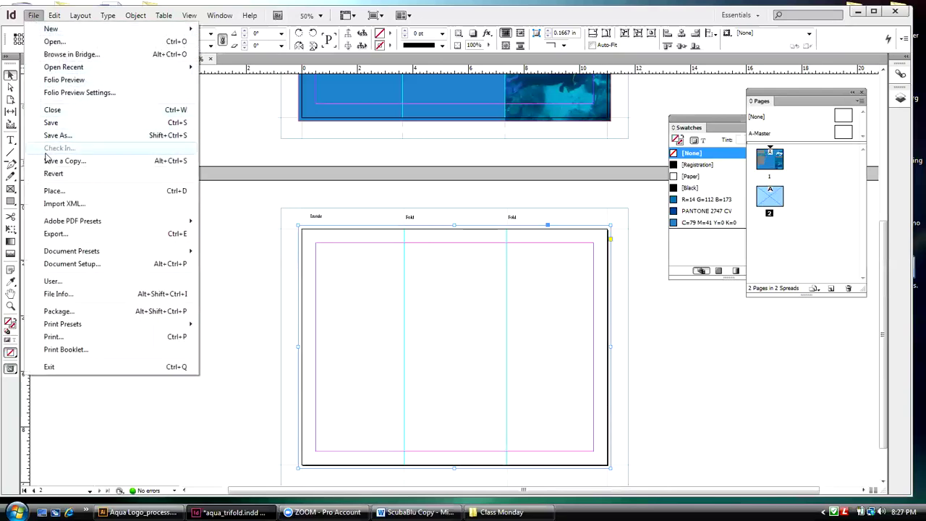
pyautogui.click(52, 191)
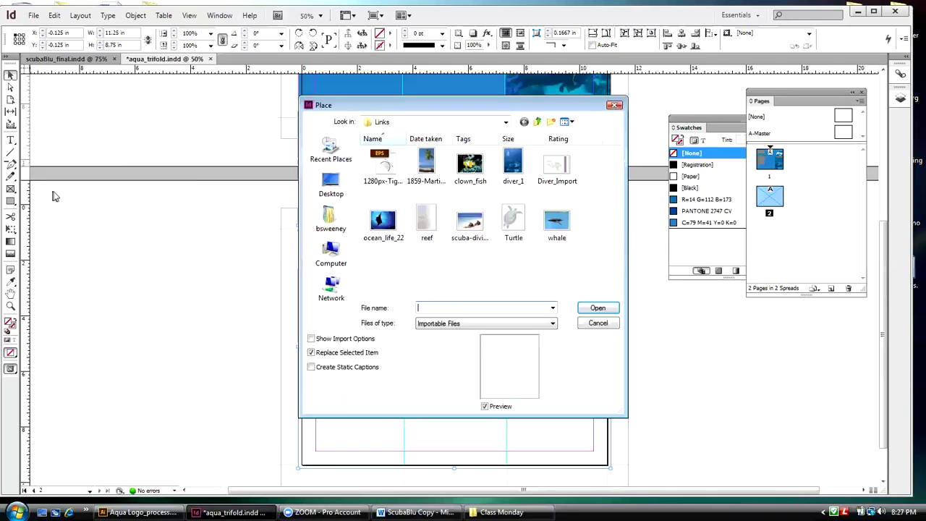
pyautogui.click(431, 221)
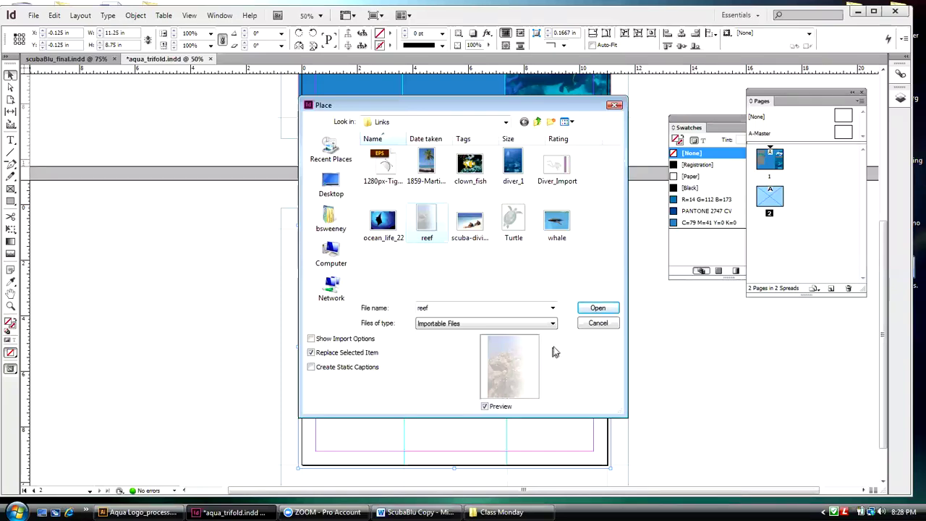
pyautogui.click(593, 309)
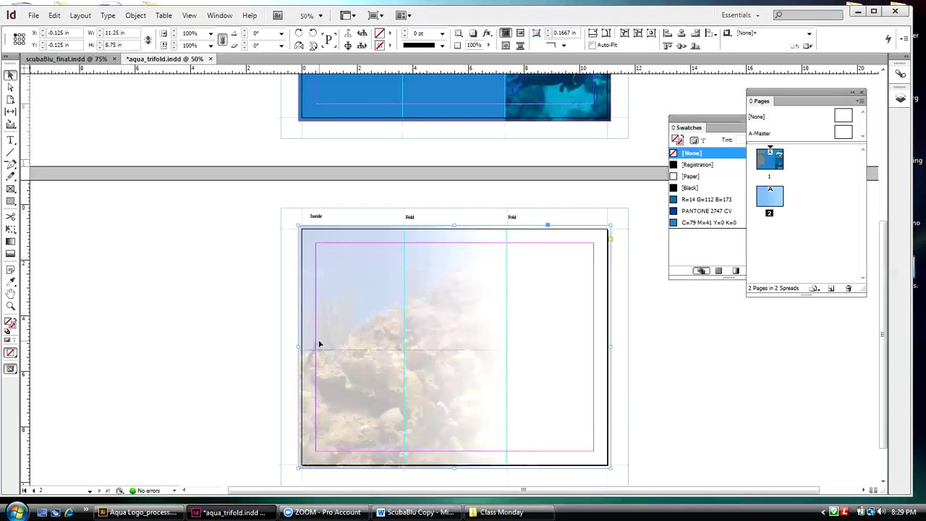
# - Draw an unfilled graphic frame about 6.4 in by 2.55 in across the lower reef area of the inside page
pyautogui.click(11, 189)
pyautogui.moveTo(322, 354); pyautogui.dragTo(501, 425)
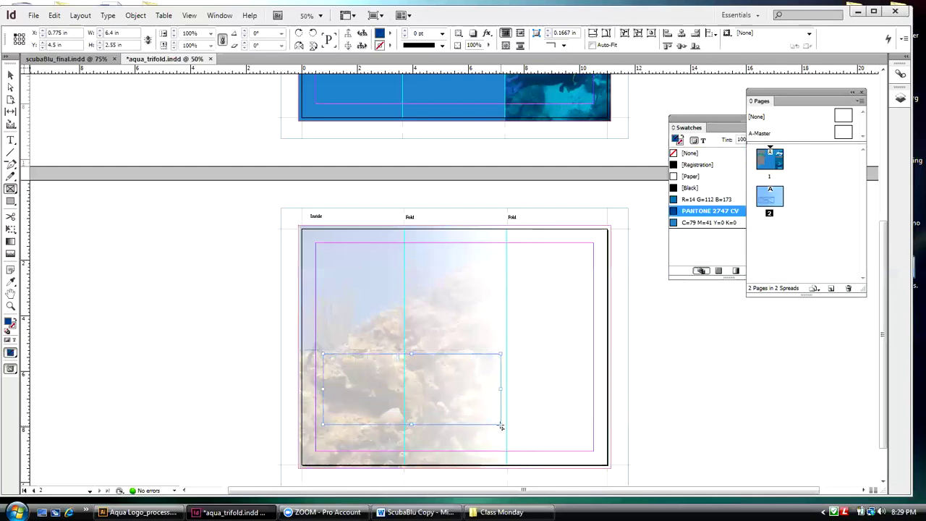
pyautogui.press('/')
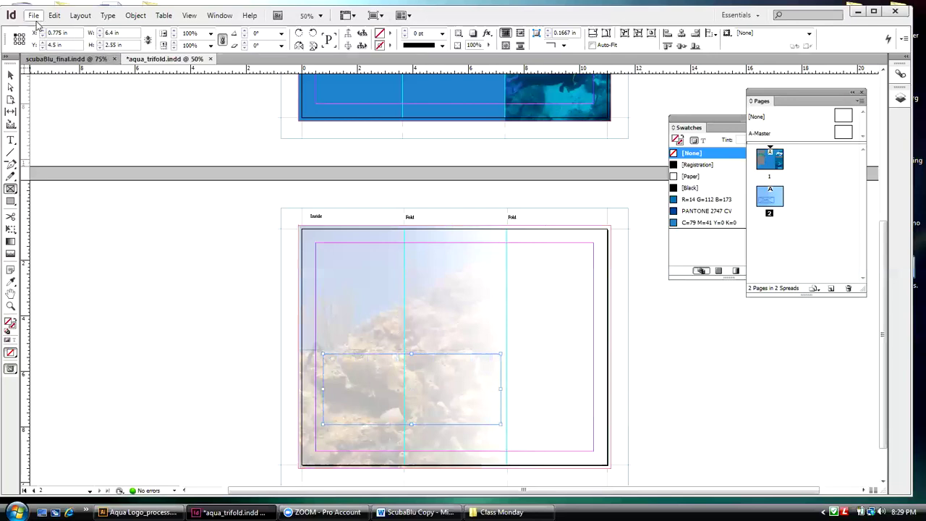
# - Place the Diver_Import image in the new frame over the reef, and select the diver image inside its frame
pyautogui.click(33, 16)
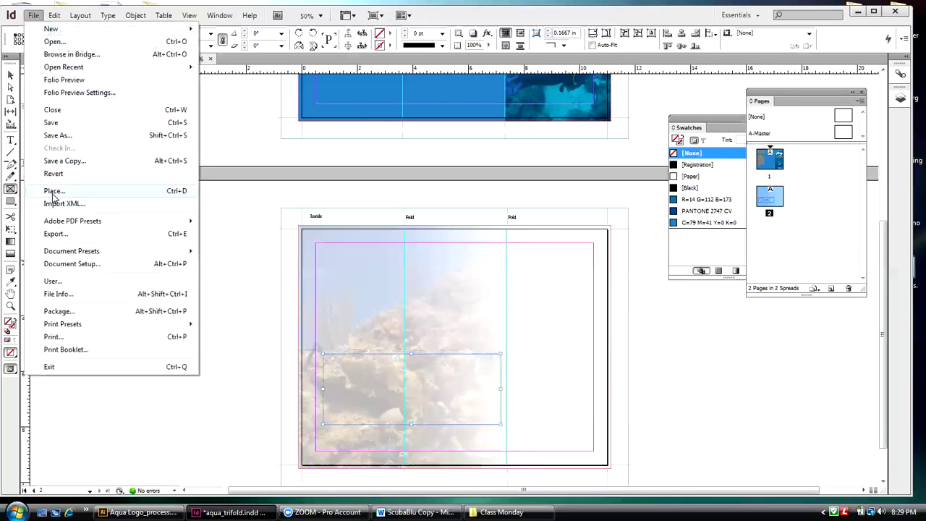
pyautogui.click(54, 191)
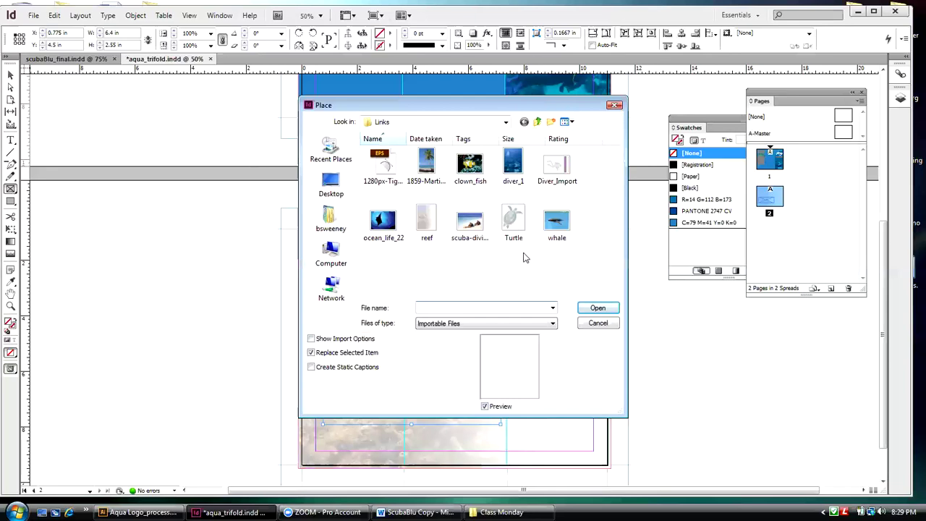
pyautogui.click(552, 166)
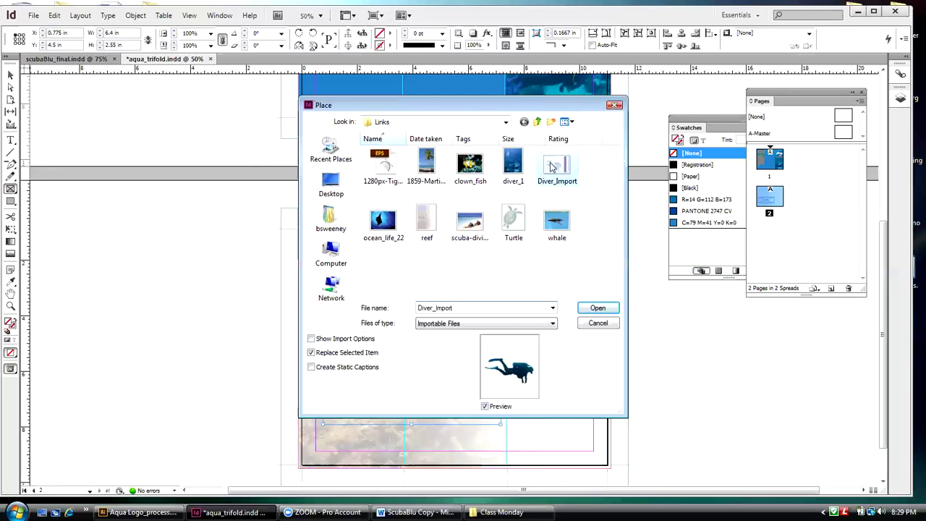
pyautogui.click(598, 308)
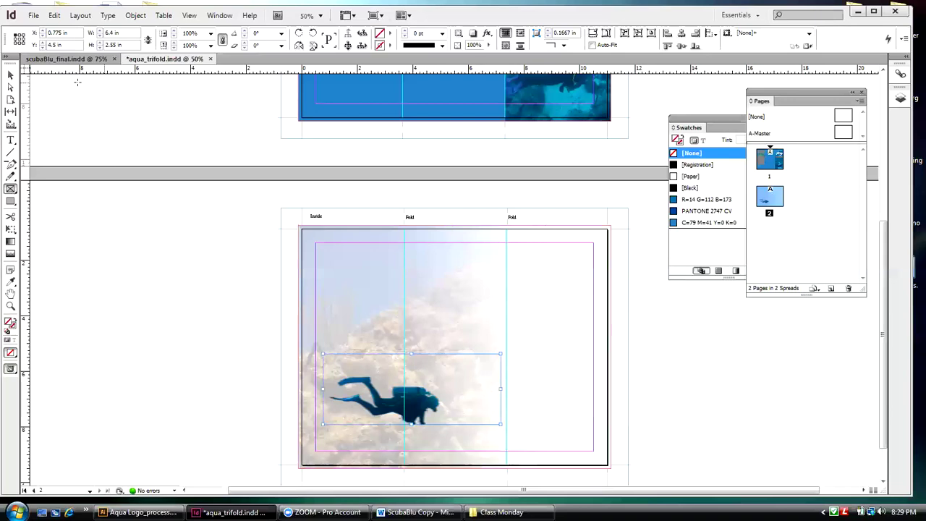
pyautogui.click(10, 75)
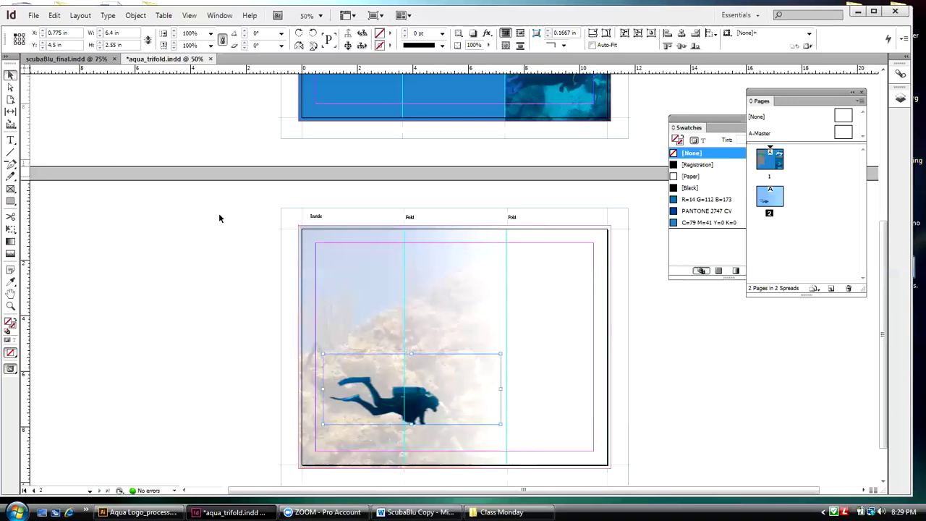
pyautogui.click(410, 391)
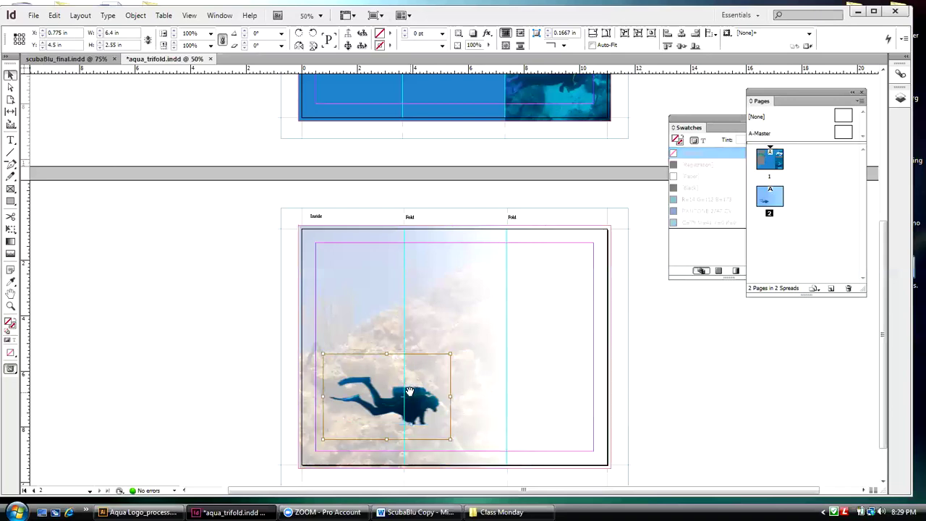
# - Nudge the diver image upward inside its frame to a vertical offset of about -0.44 in, and deselect it
pyautogui.press('Up')
pyautogui.press('Up')
pyautogui.press('Up')
pyautogui.press('Up')
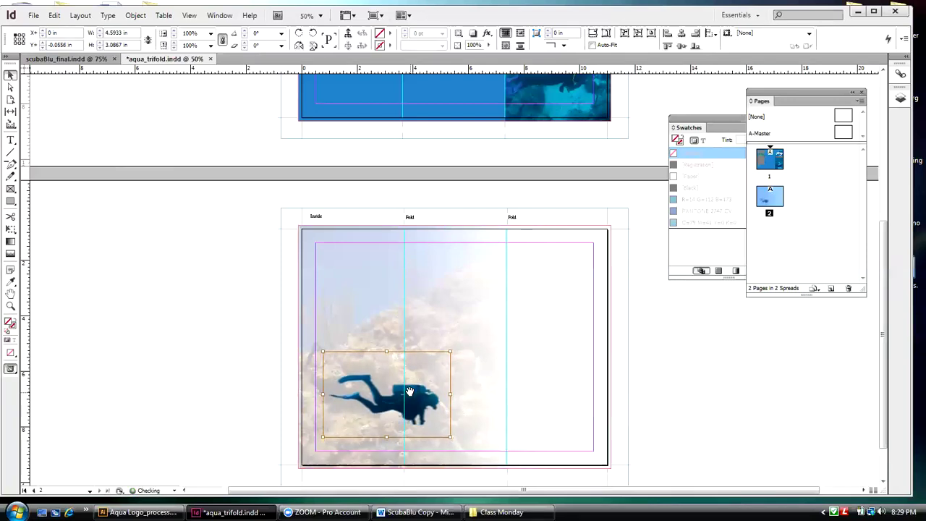
pyautogui.press('Up')
pyautogui.press('Up')
pyautogui.press('Up')
pyautogui.press('Up')
pyautogui.press('Up')
pyautogui.press('Up')
pyautogui.press('Up')
pyautogui.press('Up')
pyautogui.press('Up')
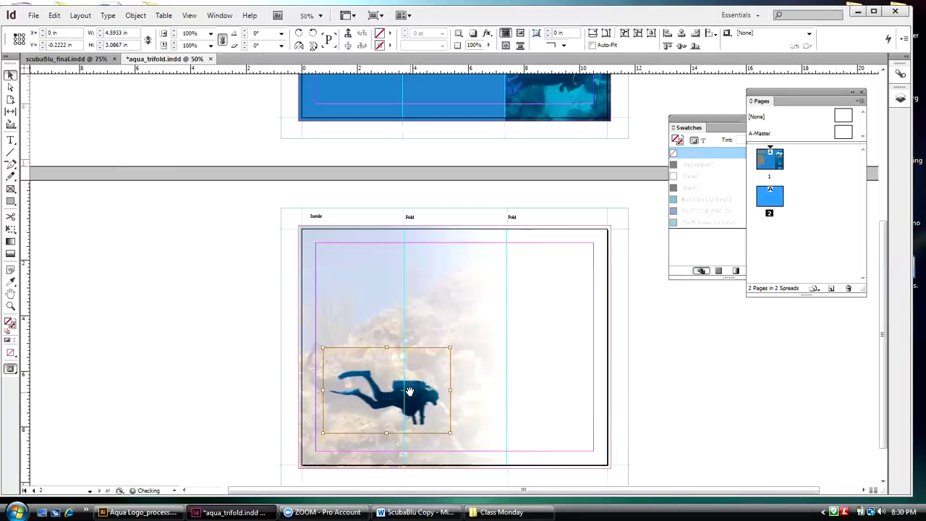
pyautogui.press('Up')
pyautogui.press('Up')
pyautogui.press('Up')
pyautogui.press('Up')
pyautogui.press('Up')
pyautogui.press('Up')
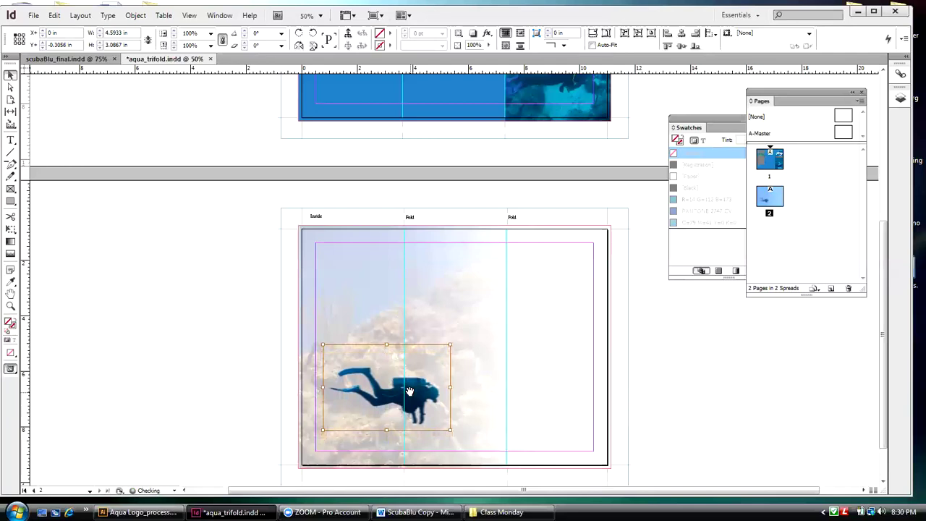
pyautogui.press('Up')
pyautogui.press('Up')
pyautogui.press('Up')
pyautogui.press('Up')
pyautogui.press('Up')
pyautogui.press('Up')
pyautogui.press('Up')
pyautogui.press('Up')
pyautogui.press('Up')
pyautogui.press('Up')
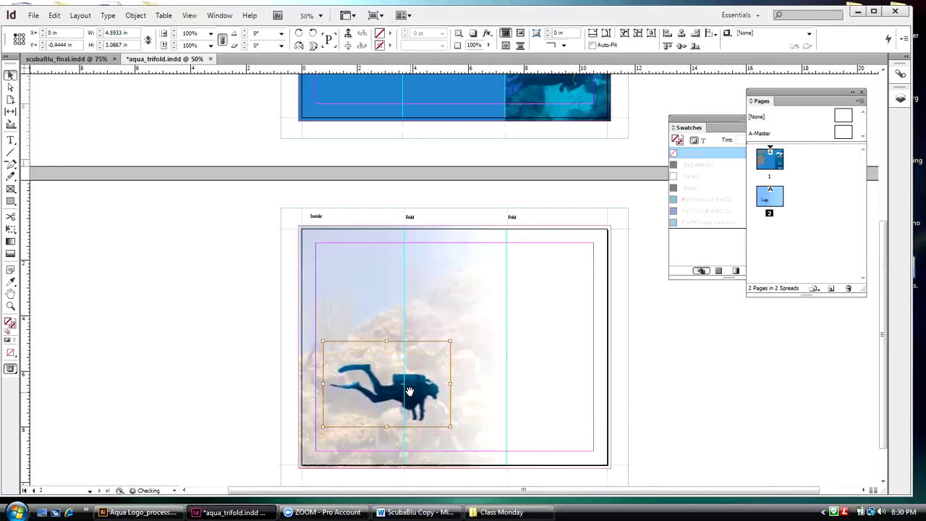
pyautogui.click(160, 241)
pyautogui.click(344, 384)
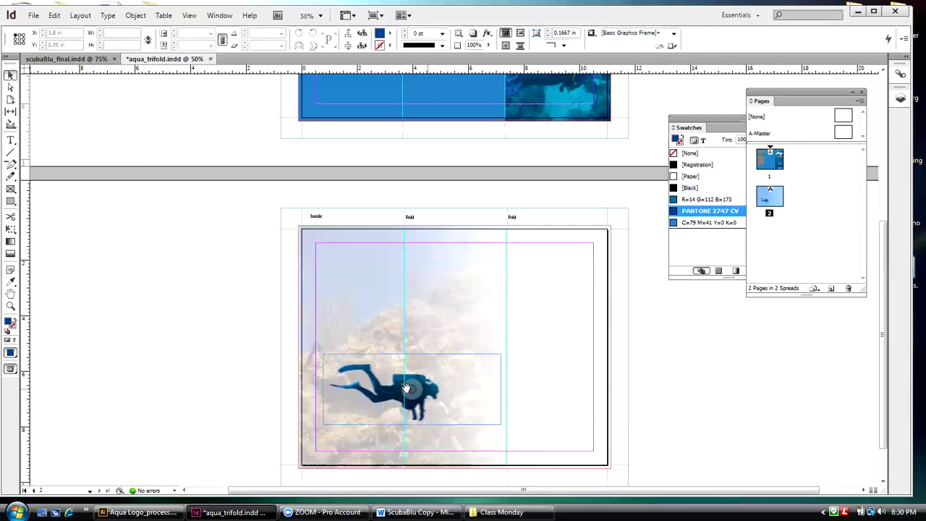
pyautogui.click(133, 135)
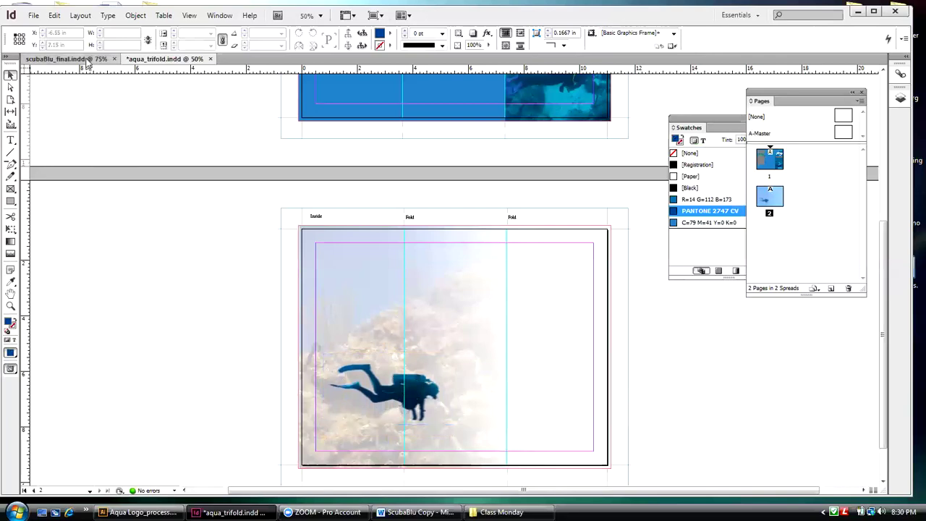
# - Check the diver's size on the scubaBlu_final sample, and scale the trifold's diver image within its frame to about 108.3%
pyautogui.click(79, 63)
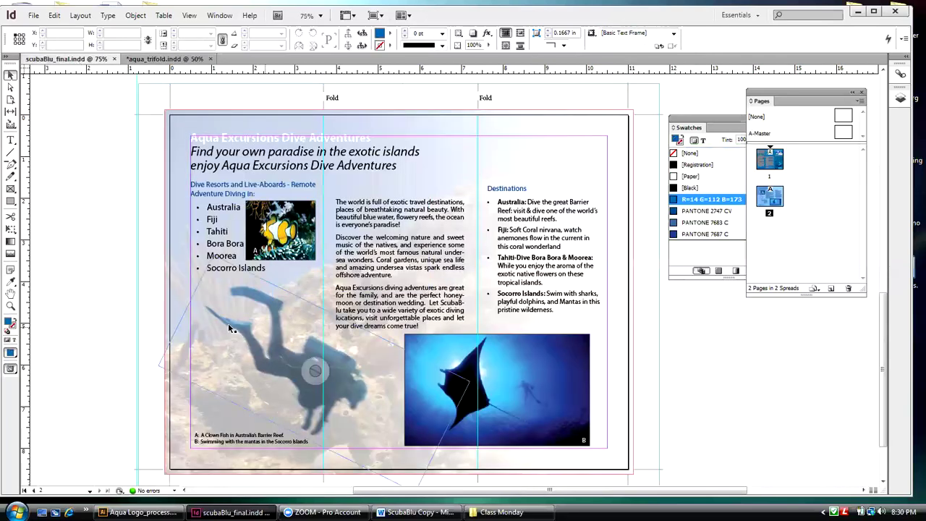
pyautogui.click(238, 101)
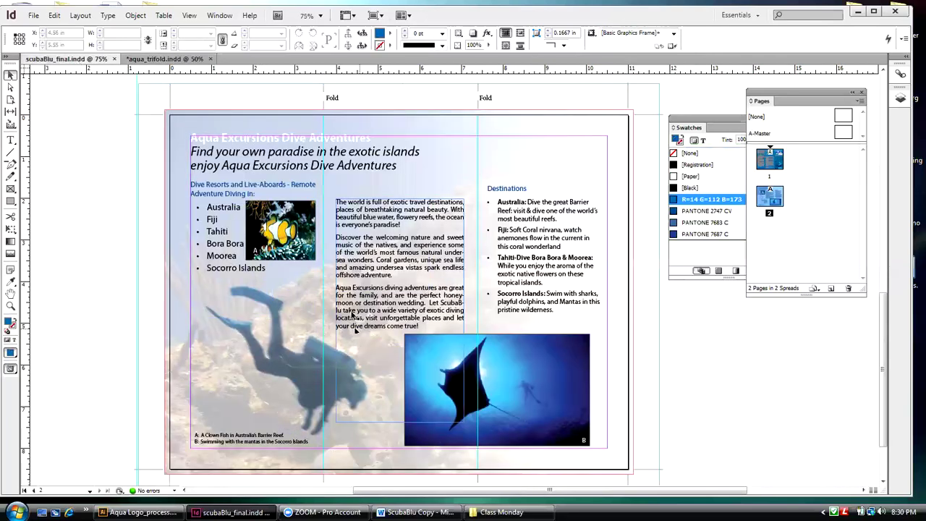
pyautogui.click(186, 60)
pyautogui.click(414, 389)
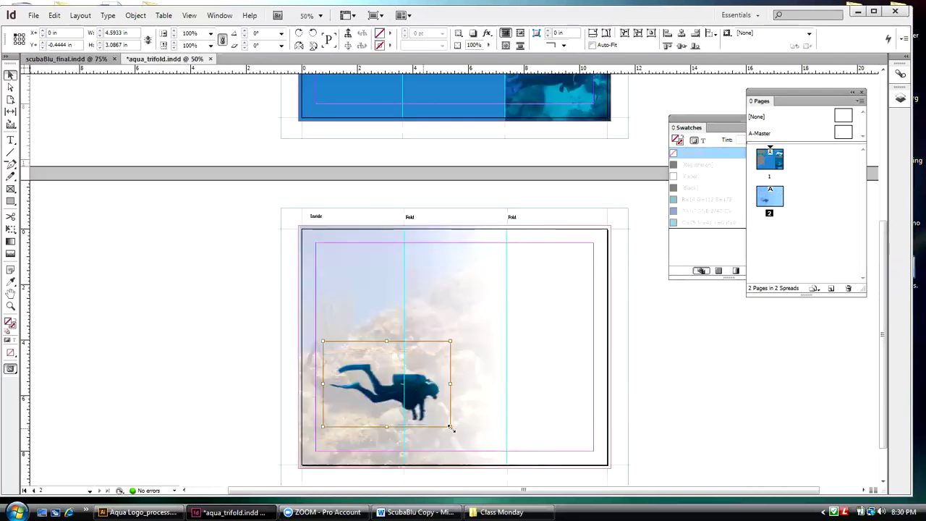
pyautogui.moveTo(450, 426); pyautogui.dragTo(459, 428)
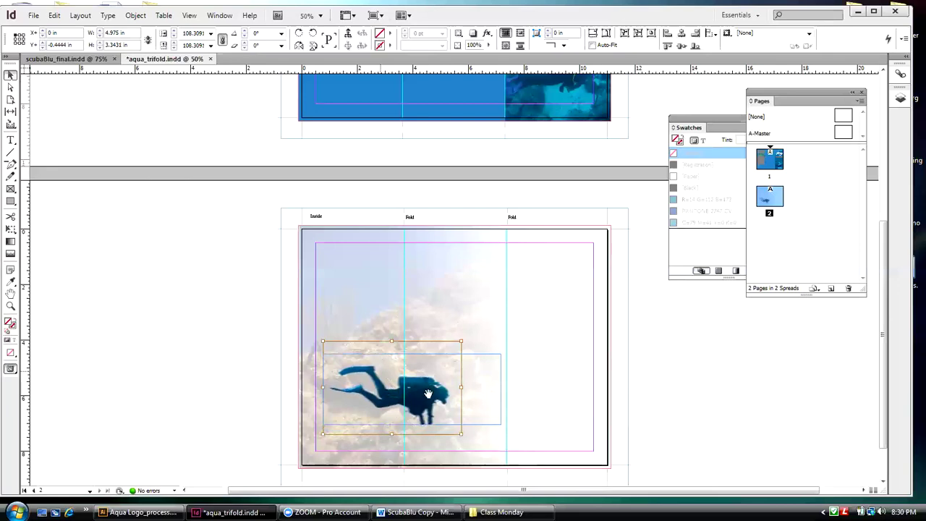
# - Nudge the enlarged diver image upward inside its frame to a vertical offset of about -0.64 in
pyautogui.press('Up')
pyautogui.press('Up')
pyautogui.press('Up')
pyautogui.press('Up')
pyautogui.press('Up')
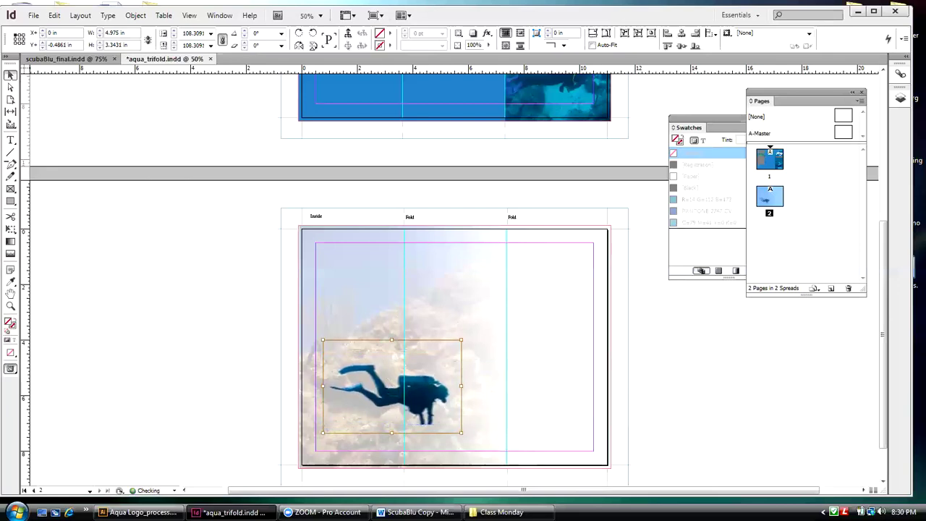
pyautogui.press('Up')
pyautogui.press('Up')
pyautogui.press('Up')
pyautogui.press('Up')
pyautogui.press('Up')
pyautogui.press('Up')
pyautogui.press('Up')
pyautogui.press('Up')
pyautogui.press('Up')
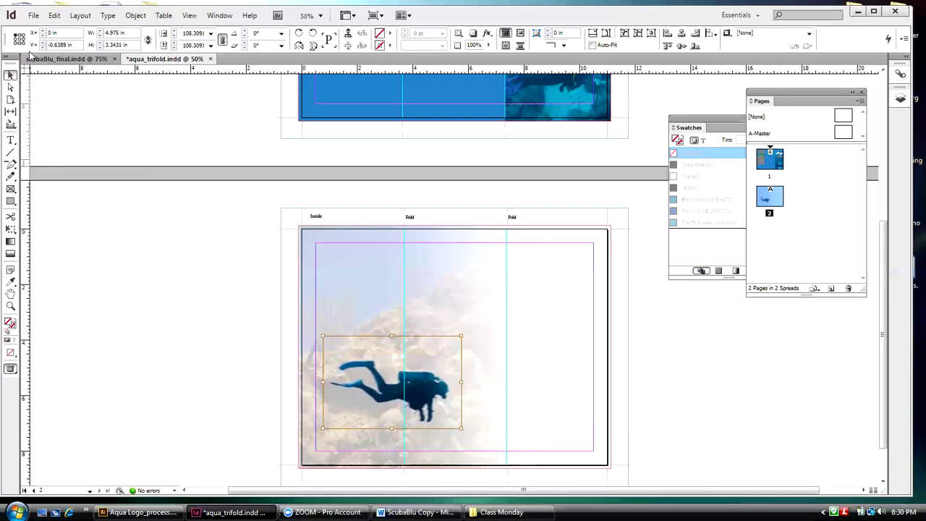
# - Fit the diver's frame to its content
pyautogui.click(451, 347)
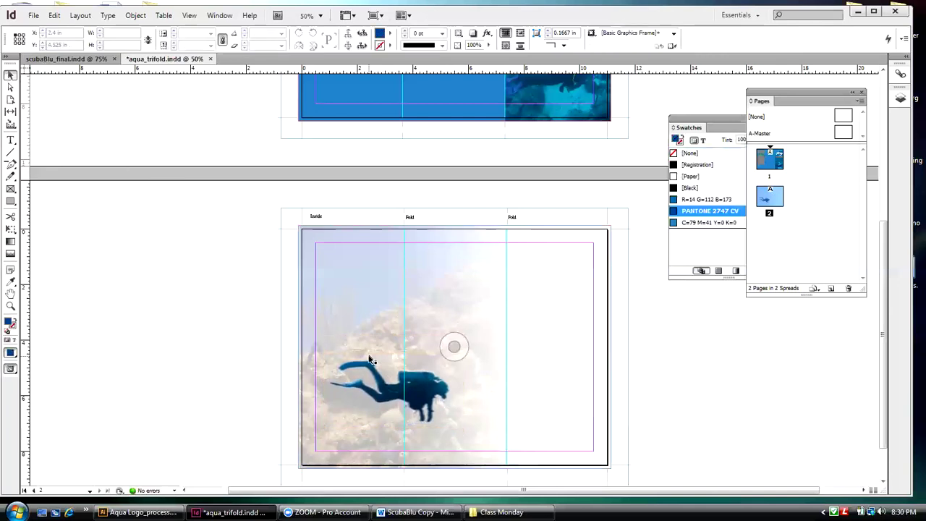
pyautogui.click(133, 15)
pyautogui.moveTo(163, 214)
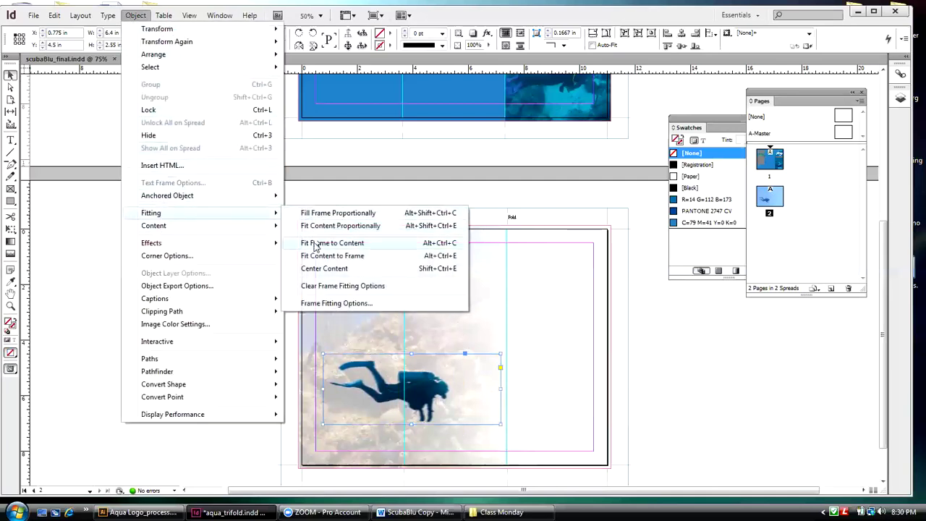
pyautogui.click(317, 243)
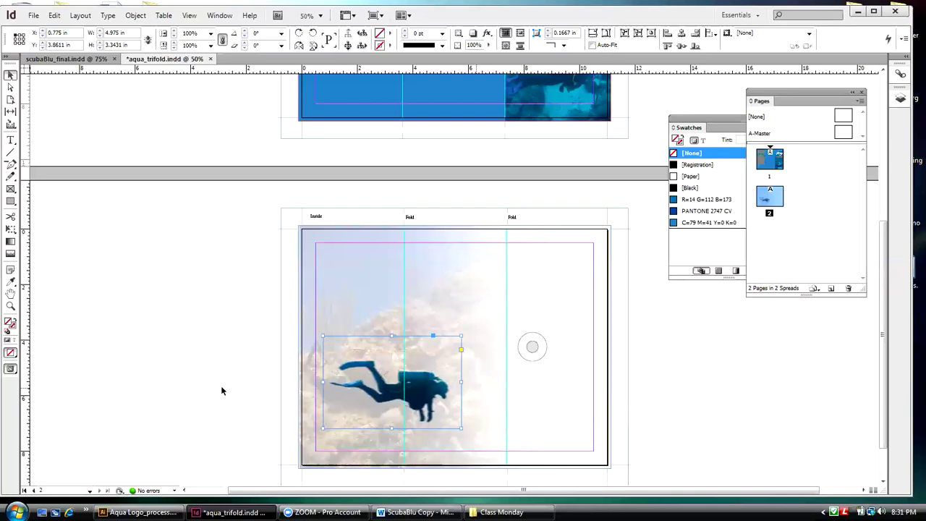
# - Move the Swatches panel clear of the artwork and rotate the diver frame to about -15.5° with the Free Transform tool
pyautogui.click(10, 305)
pyautogui.moveTo(265, 293); pyautogui.dragTo(494, 438)
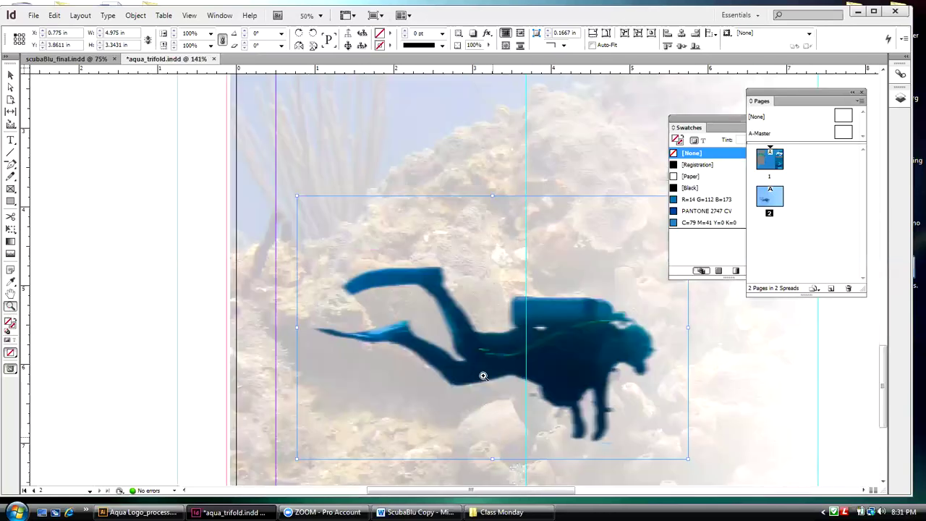
pyautogui.moveTo(710, 124); pyautogui.dragTo(831, 307)
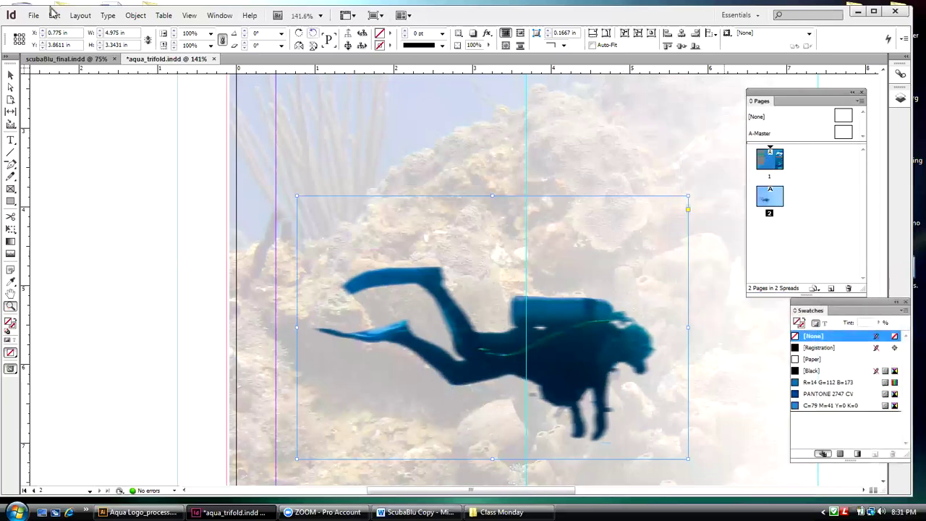
pyautogui.click(54, 14)
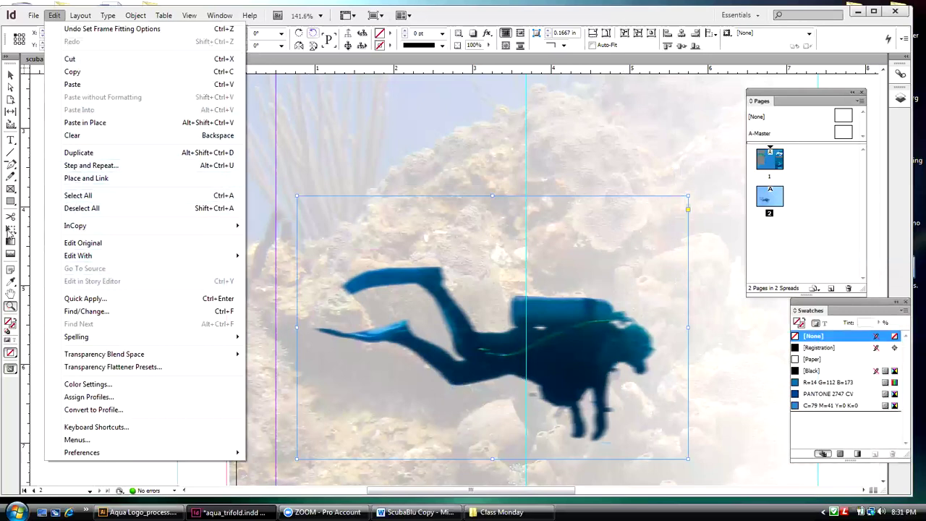
pyautogui.press('Escape')
pyautogui.click(10, 229)
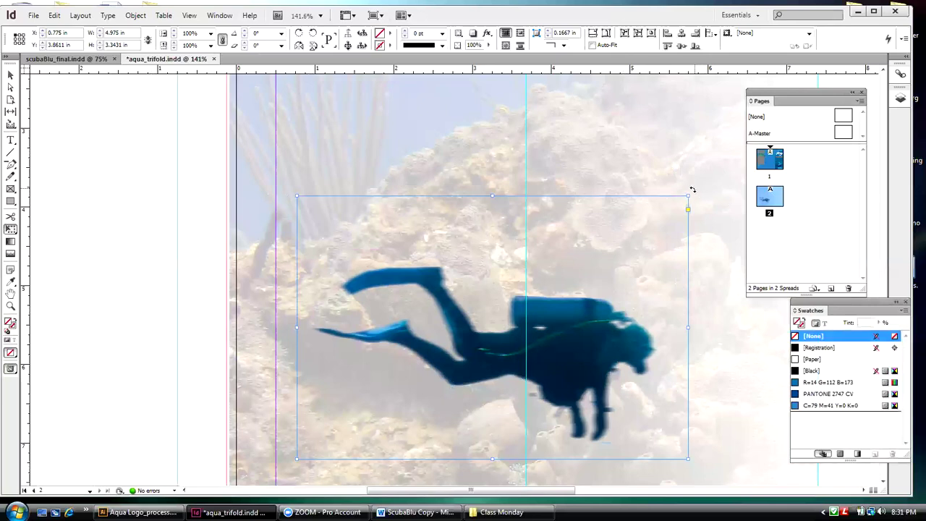
pyautogui.moveTo(692, 190); pyautogui.dragTo(716, 253)
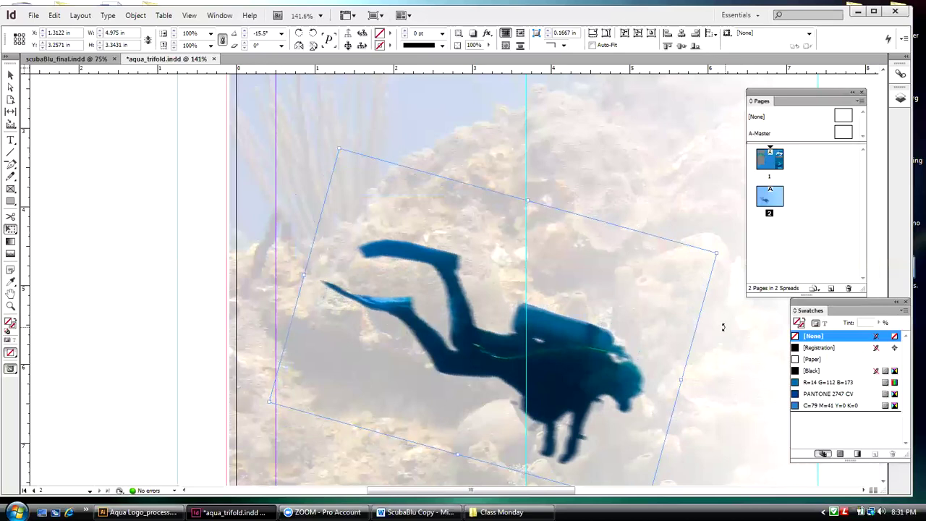
# - Nudge the rotated diver frame up and left to about X 1.03 in, Y 2.99 in
pyautogui.press('Up')
pyautogui.press('Up')
pyautogui.press('Up')
pyautogui.press('Up')
pyautogui.press('Up')
pyautogui.press('Up')
pyautogui.press('Up')
pyautogui.press('Up')
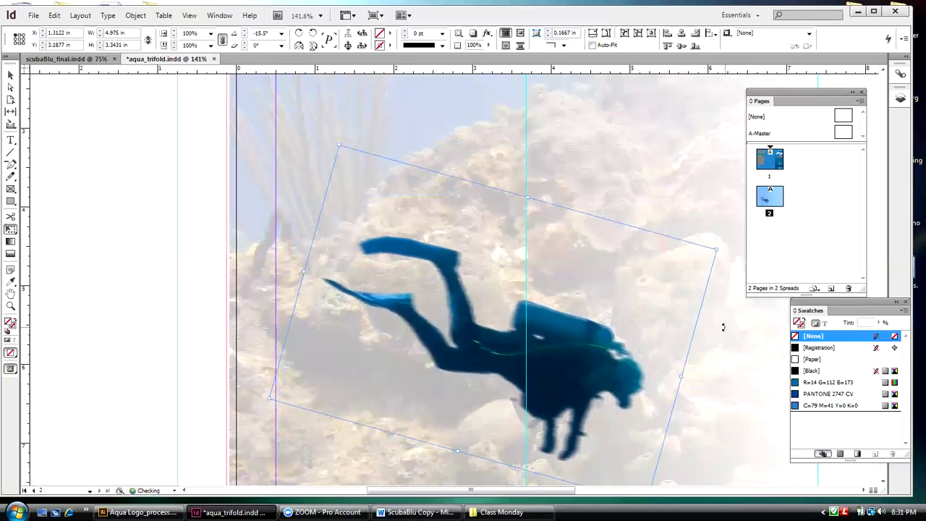
pyautogui.hotkey('shift', 'Left')
pyautogui.hotkey('shift', 'Left')
pyautogui.hotkey('shift', 'Left')
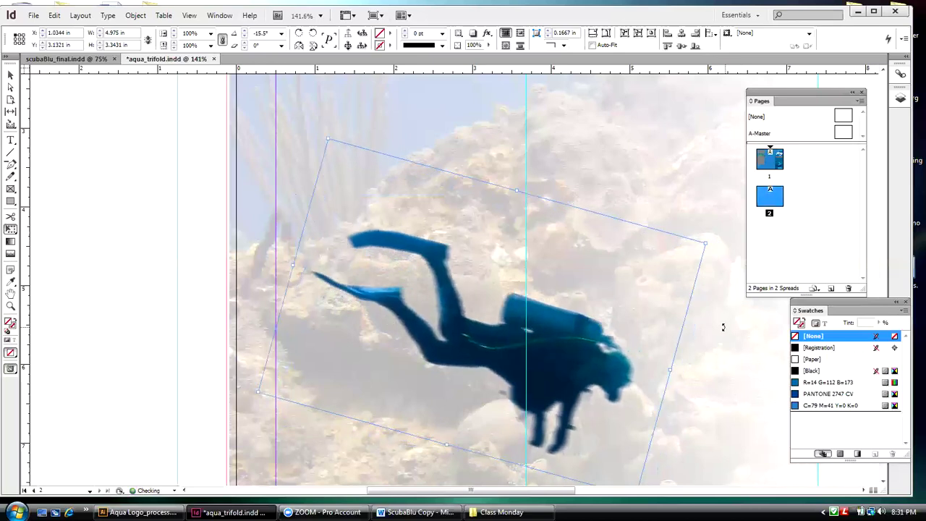
pyautogui.hotkey('shift', 'Right')
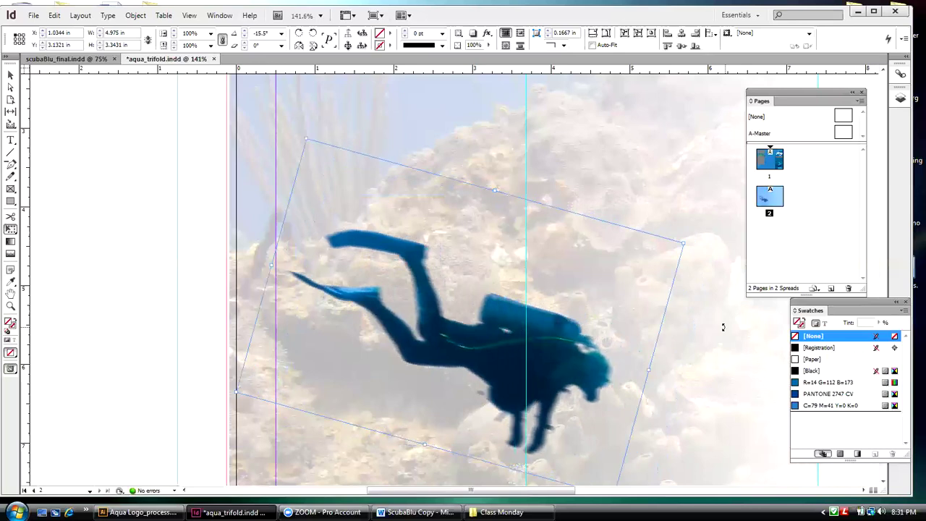
pyautogui.hotkey('shift', 'Up')
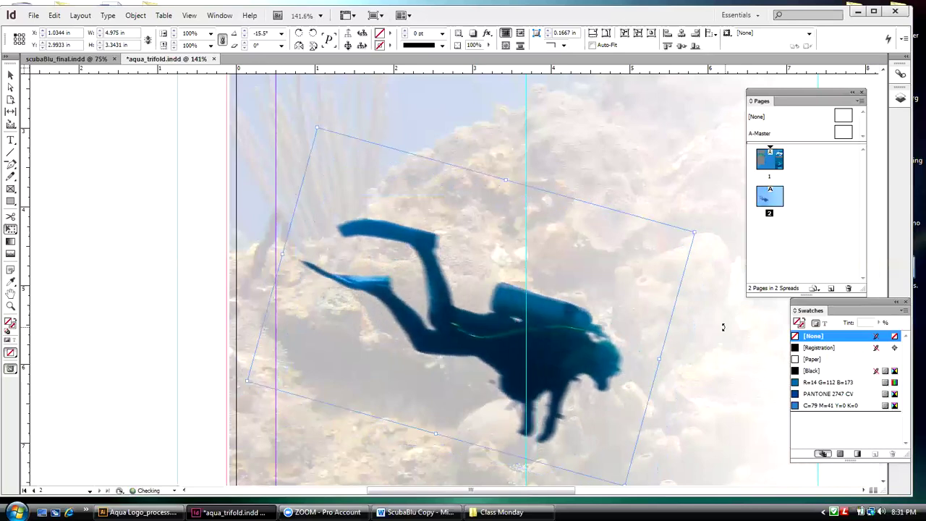
# - Zoom the page out to actual size and check its display performance setting
pyautogui.click(188, 16)
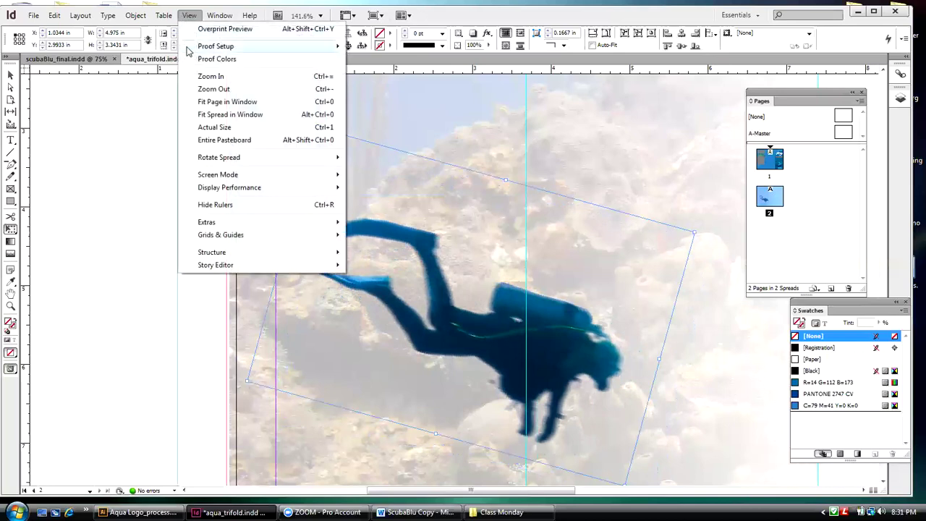
pyautogui.click(201, 89)
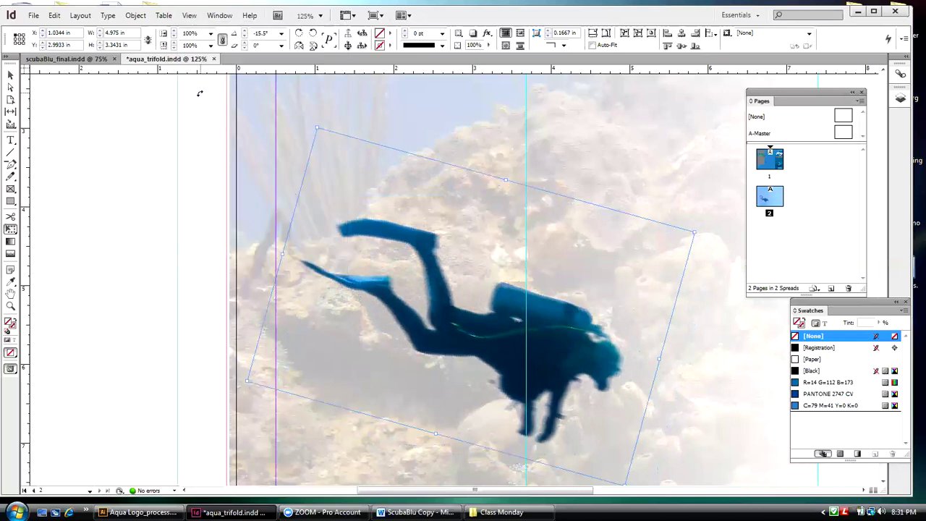
pyautogui.click(189, 16)
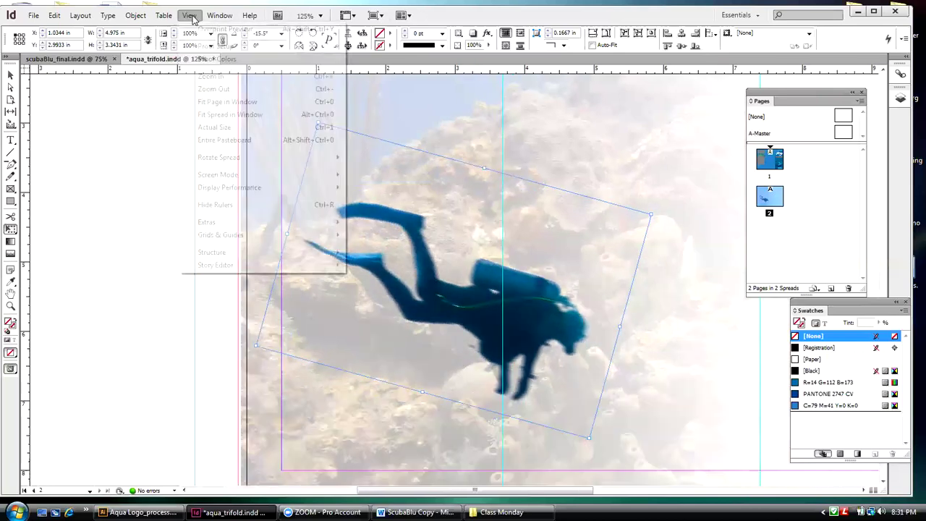
pyautogui.click(201, 88)
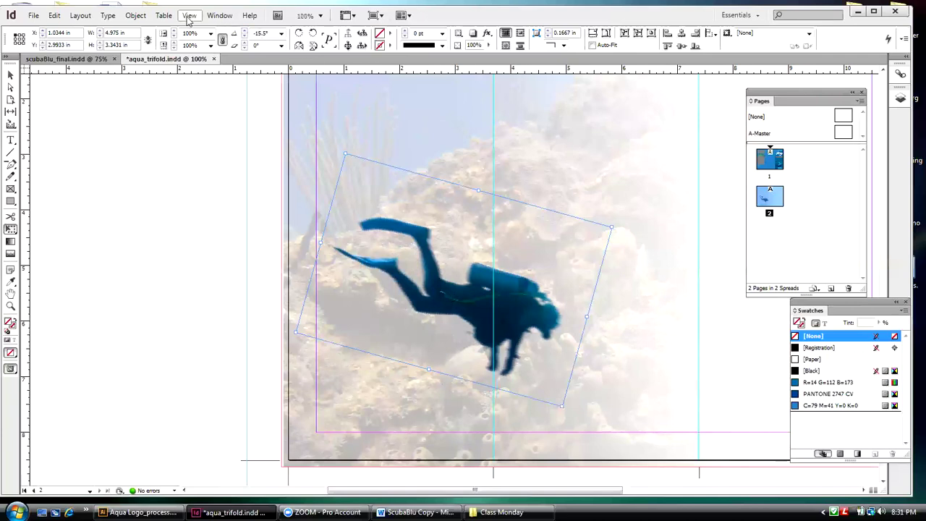
pyautogui.click(188, 16)
pyautogui.moveTo(206, 188)
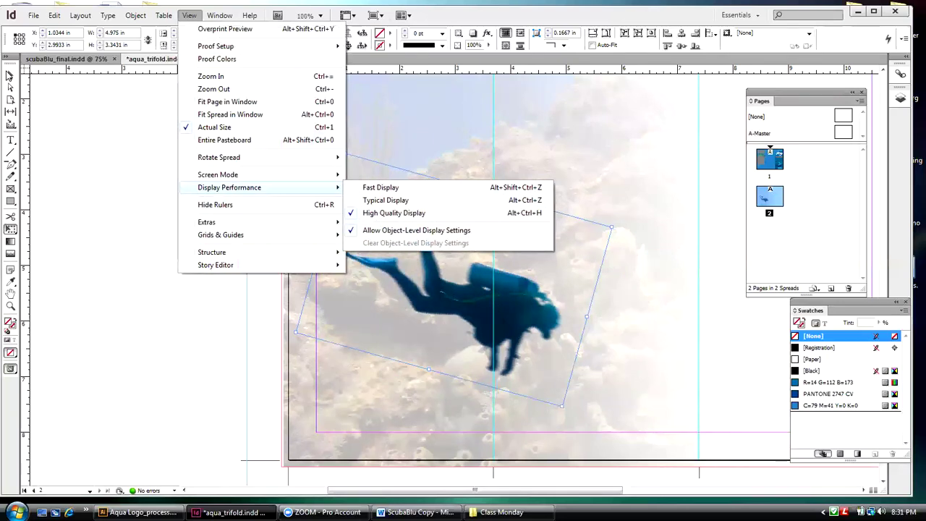
# - Set the diver image's transparency to 50% opacity in Normal mode and deselect it
pyautogui.click(10, 75)
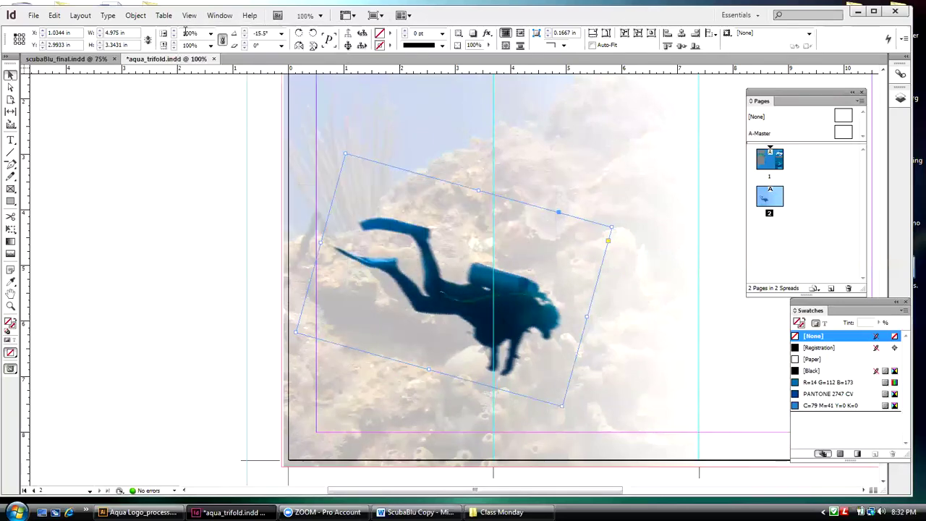
pyautogui.click(137, 15)
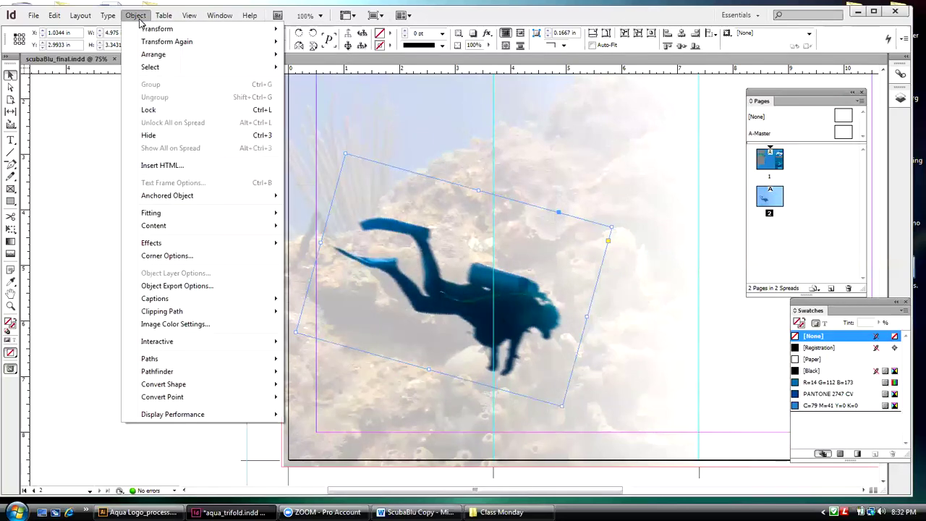
pyautogui.moveTo(154, 245)
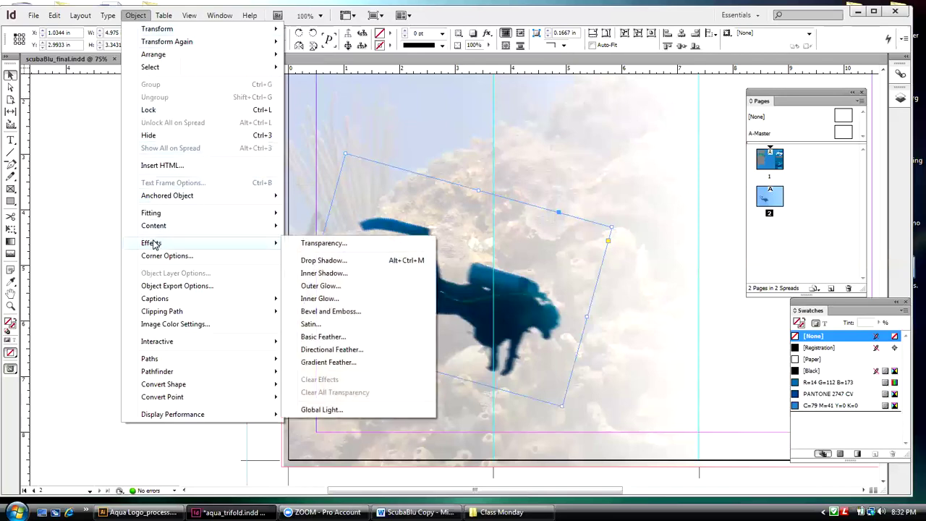
pyautogui.click(311, 244)
pyautogui.moveTo(338, 202); pyautogui.dragTo(183, 97)
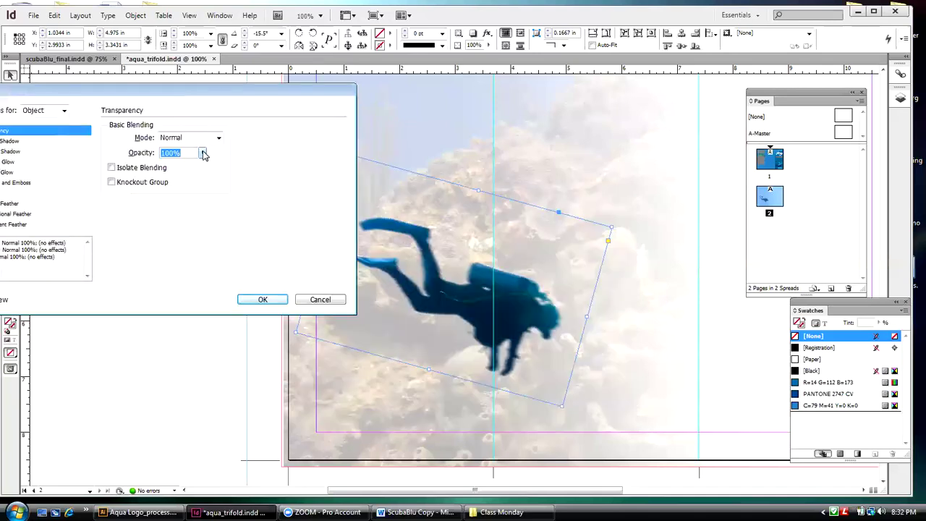
pyautogui.click(203, 153)
pyautogui.moveTo(200, 166); pyautogui.dragTo(188, 170)
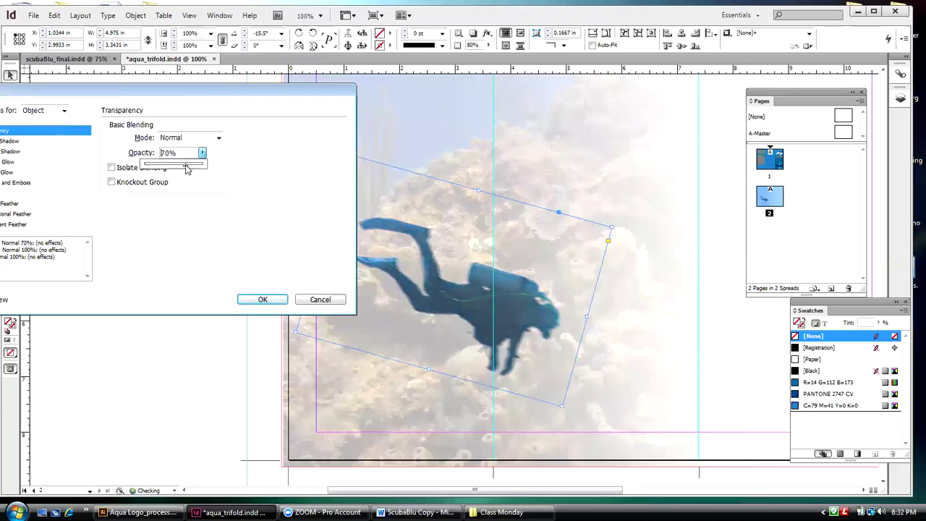
pyautogui.moveTo(187, 168); pyautogui.dragTo(184, 169)
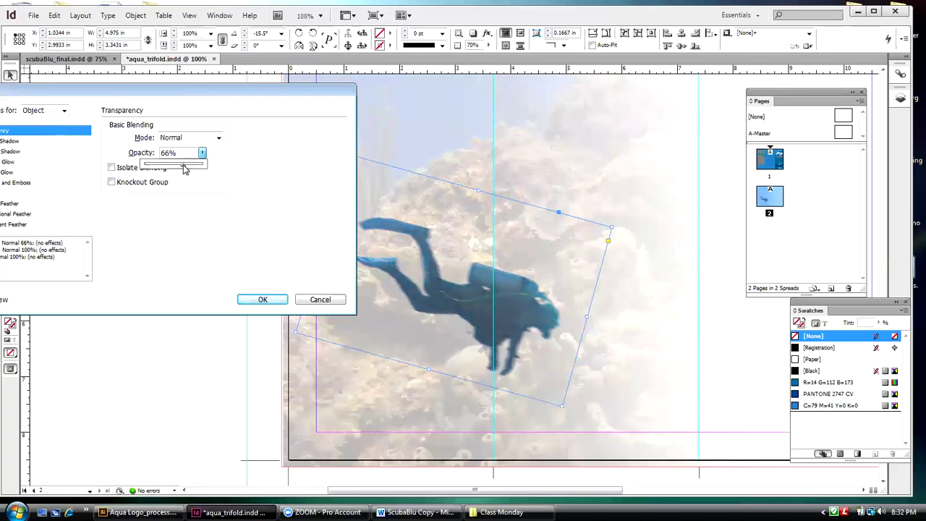
pyautogui.moveTo(184, 169); pyautogui.dragTo(181, 168)
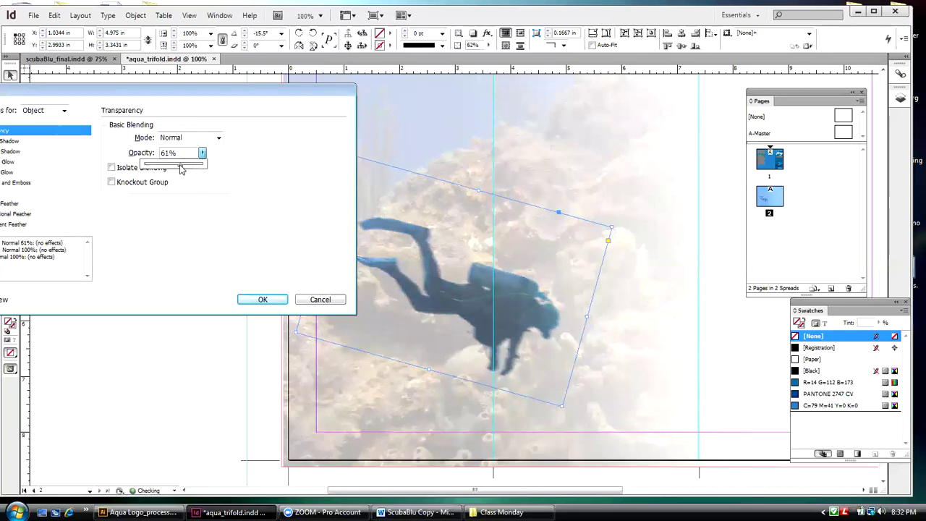
pyautogui.moveTo(181, 168); pyautogui.dragTo(180, 169)
pyautogui.moveTo(179, 169); pyautogui.dragTo(173, 168)
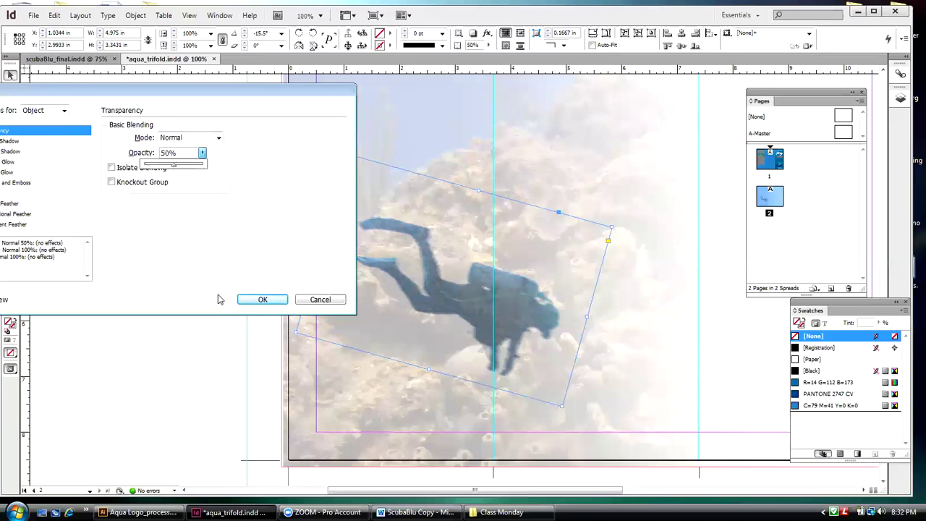
pyautogui.click(242, 300)
pyautogui.click(237, 302)
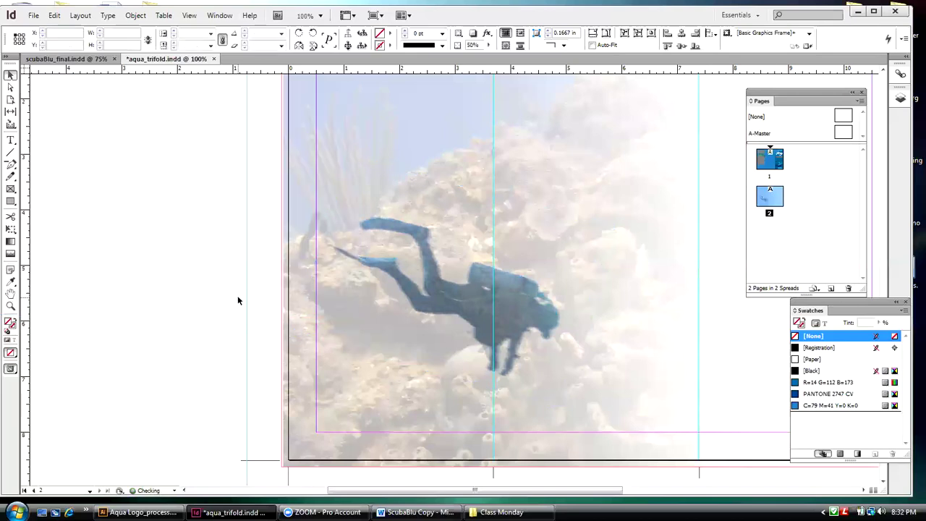
# - Nudge the diver frame down to a Y position of about 3.15 in and deselect it
pyautogui.click(190, 16)
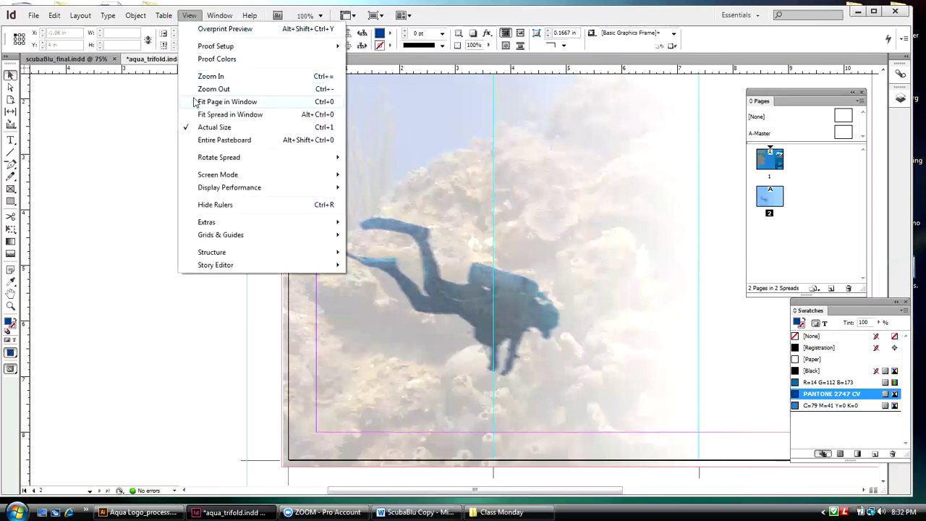
pyautogui.click(199, 101)
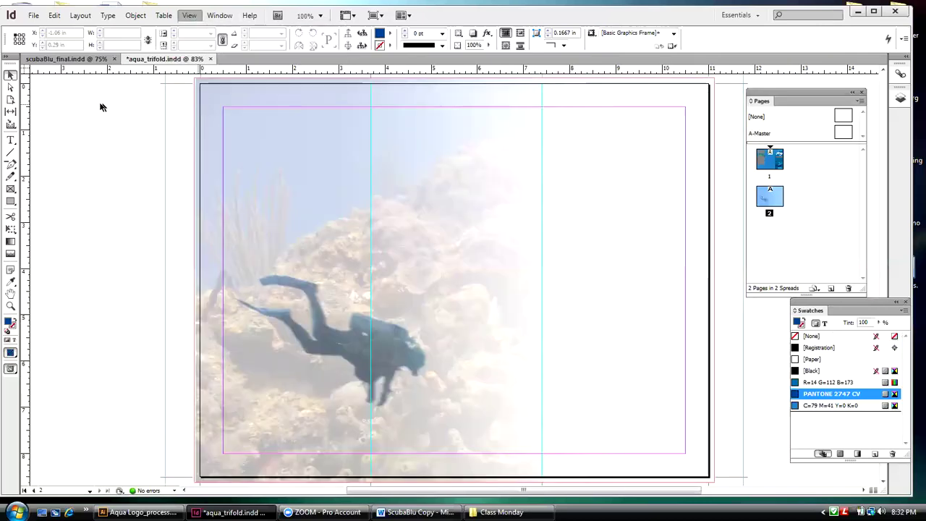
pyautogui.click(382, 358)
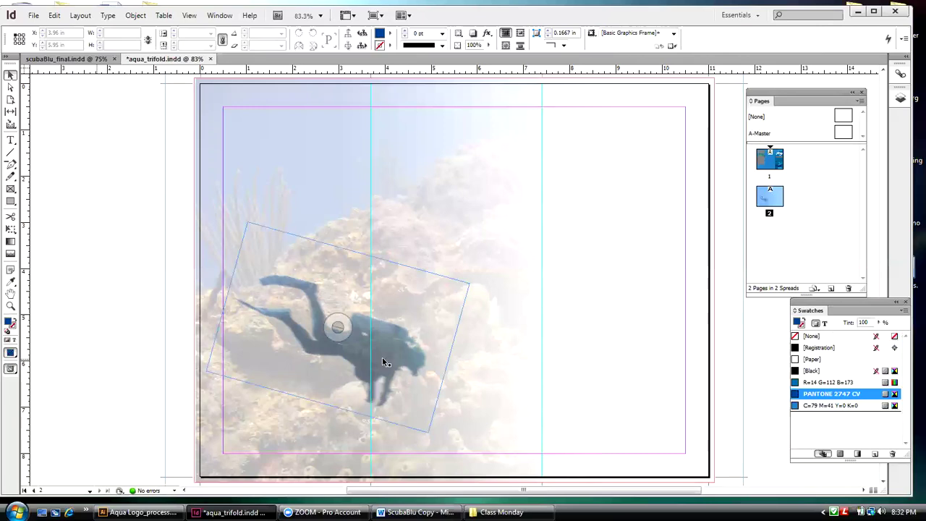
pyautogui.press('Down')
pyautogui.press('Down')
pyautogui.press('Down')
pyautogui.press('Down')
pyautogui.press('Down')
pyautogui.press('Down')
pyautogui.press('Down')
pyautogui.press('Down')
pyautogui.press('Down')
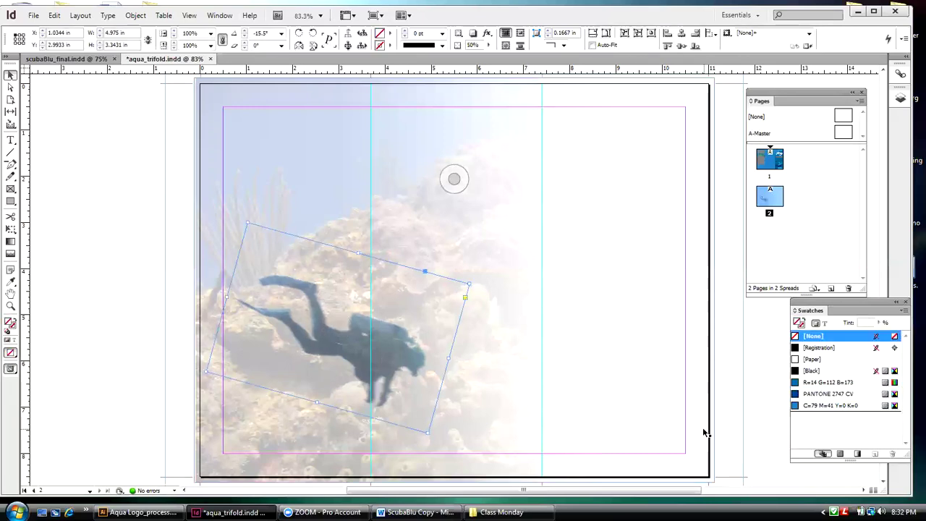
pyautogui.press('Down')
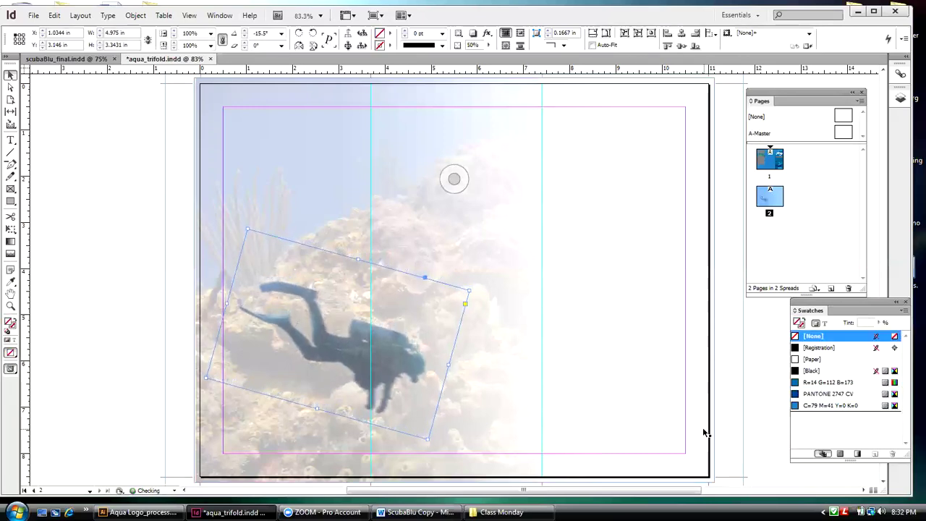
pyautogui.click(71, 92)
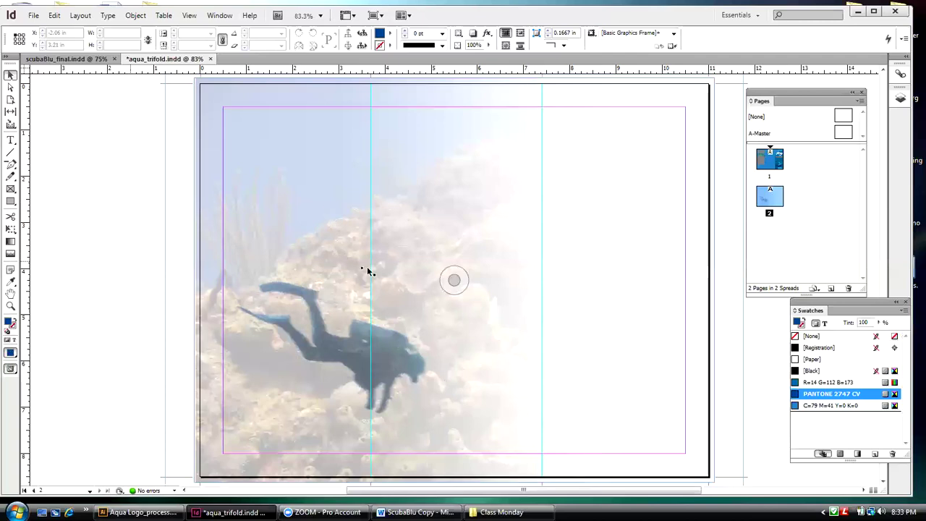
# - Set the diver image's opacity to about 58% with the Transparency effect and deselect it
pyautogui.click(396, 342)
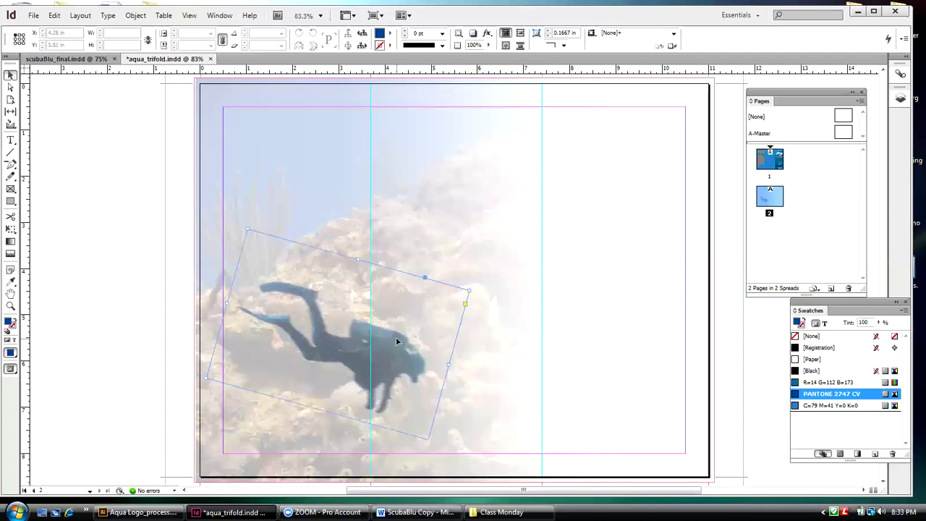
pyautogui.click(133, 16)
pyautogui.moveTo(141, 246)
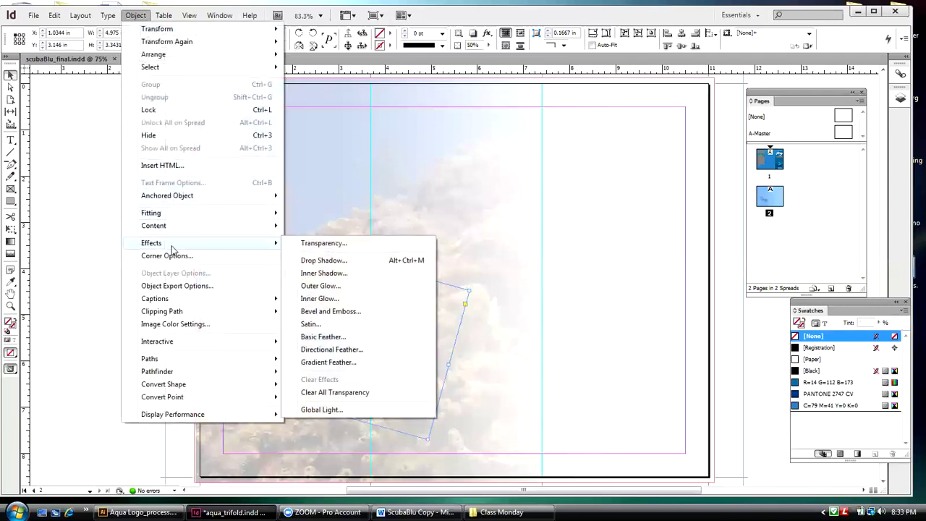
pyautogui.click(311, 244)
pyautogui.click(238, 153)
pyautogui.moveTo(239, 165); pyautogui.dragTo(244, 170)
pyautogui.click(293, 298)
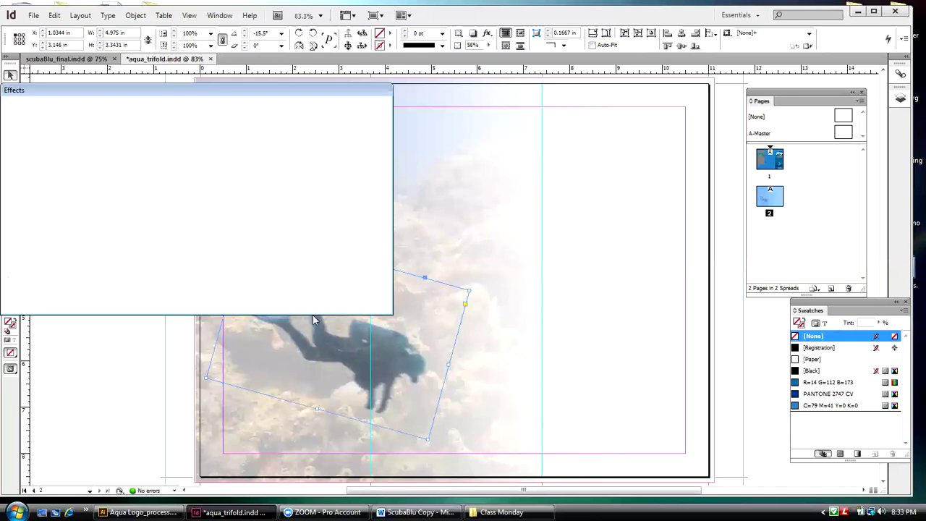
pyautogui.click(124, 186)
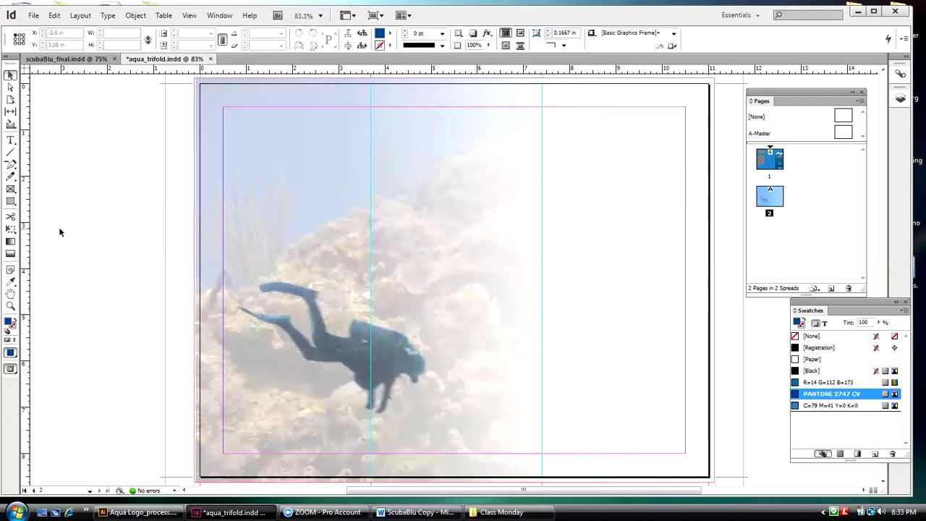
# - Compare with the finished sample and draw a headline text frame from the inside page's upper-left margin corner past the first fold
pyautogui.click(69, 59)
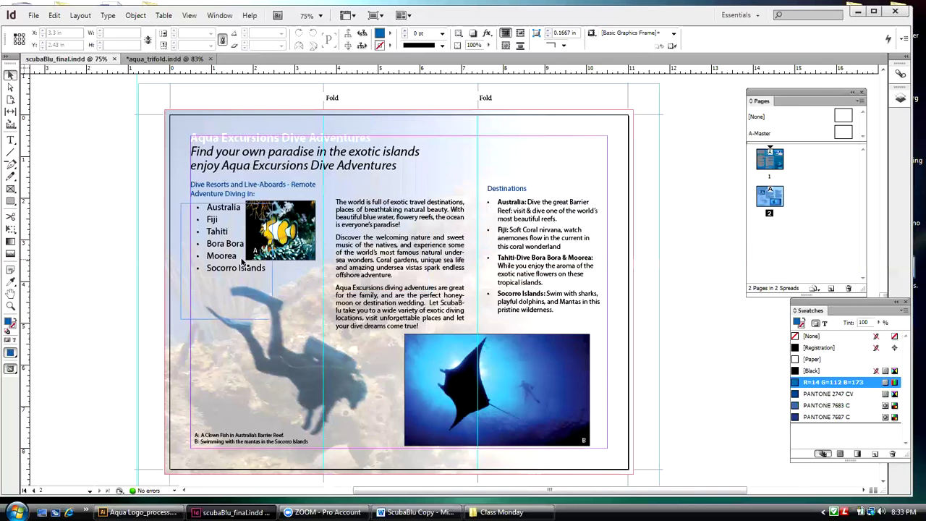
pyautogui.click(141, 61)
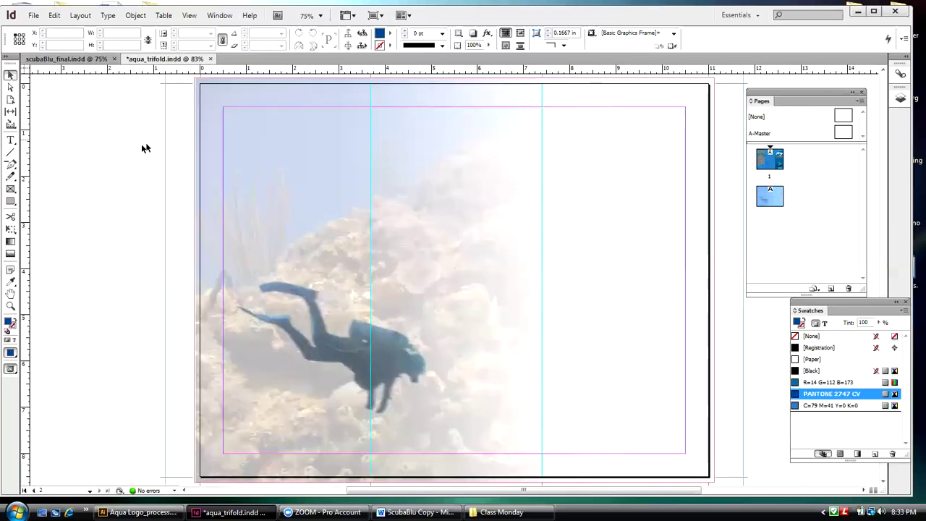
pyautogui.click(11, 141)
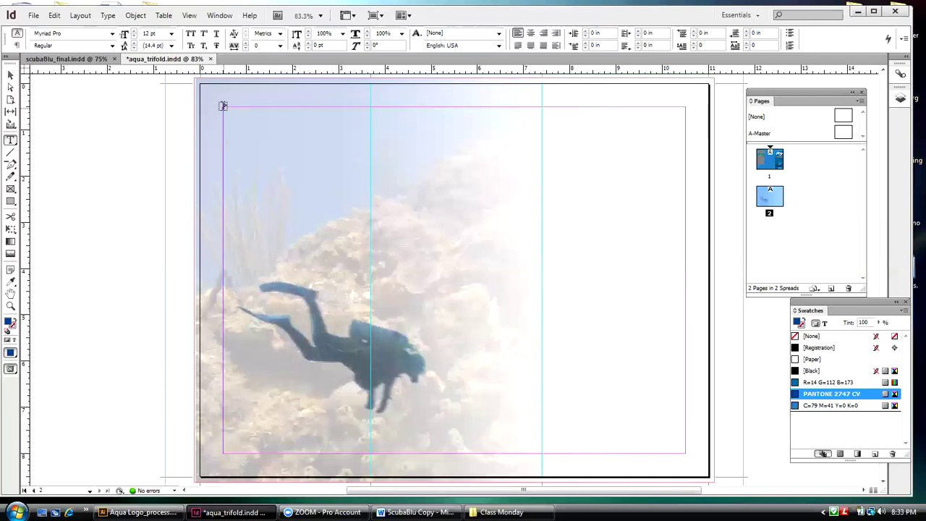
pyautogui.moveTo(223, 105); pyautogui.dragTo(449, 143)
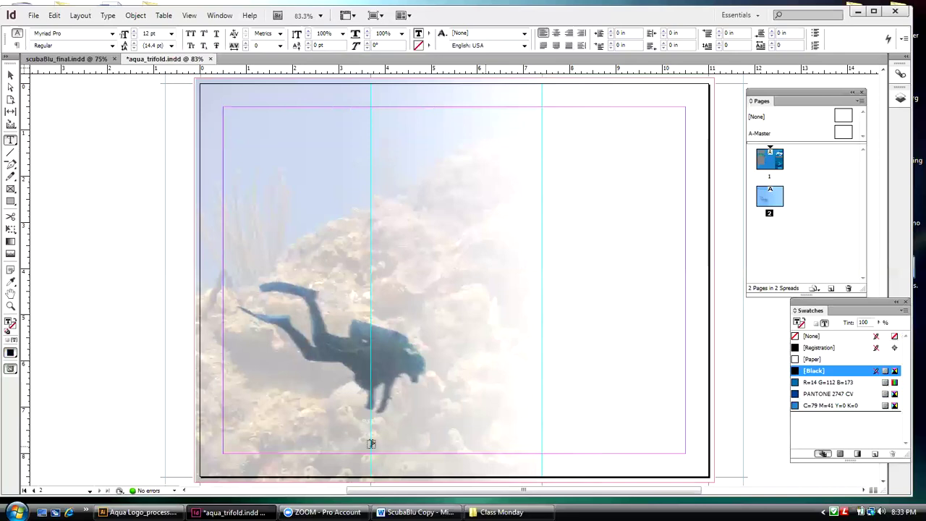
# - Switch to the ScubaBlu Copy document in Word, find the brochure inside copy and compare it with the finished InDesign sample
pyautogui.click(416, 512)
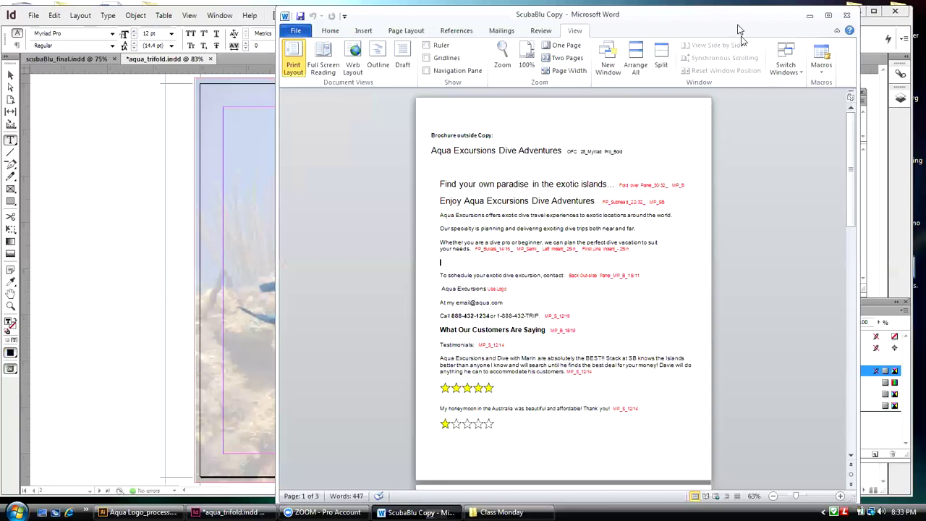
pyautogui.moveTo(735, 25); pyautogui.dragTo(618, 25)
pyautogui.moveTo(729, 164); pyautogui.dragTo(644, 277)
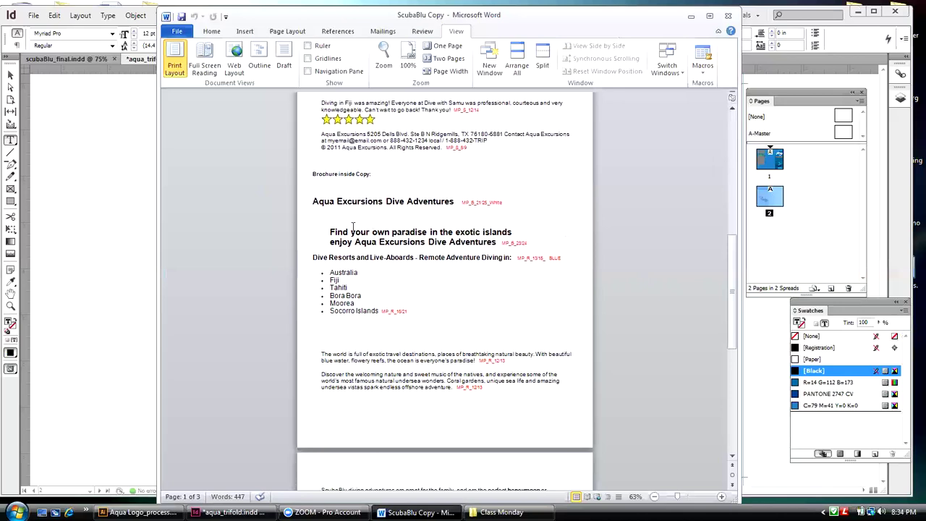
pyautogui.click(71, 63)
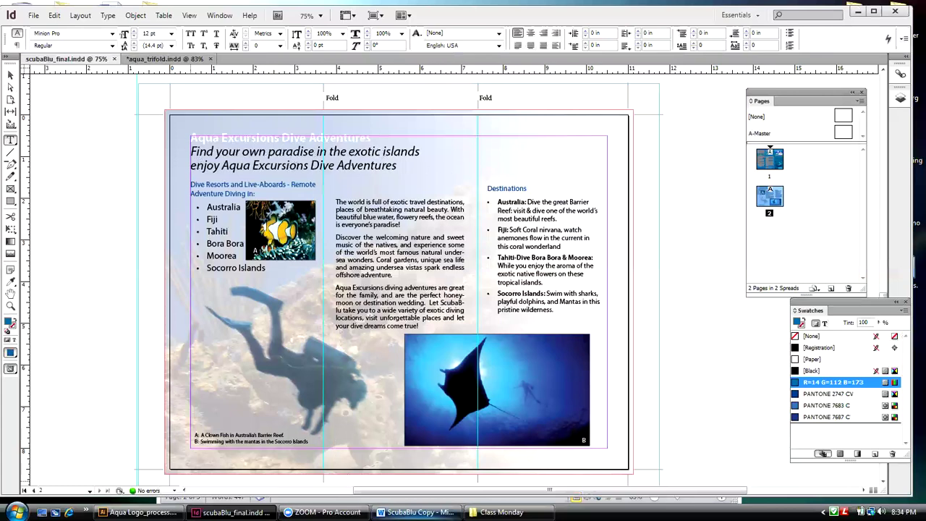
pyautogui.click(152, 58)
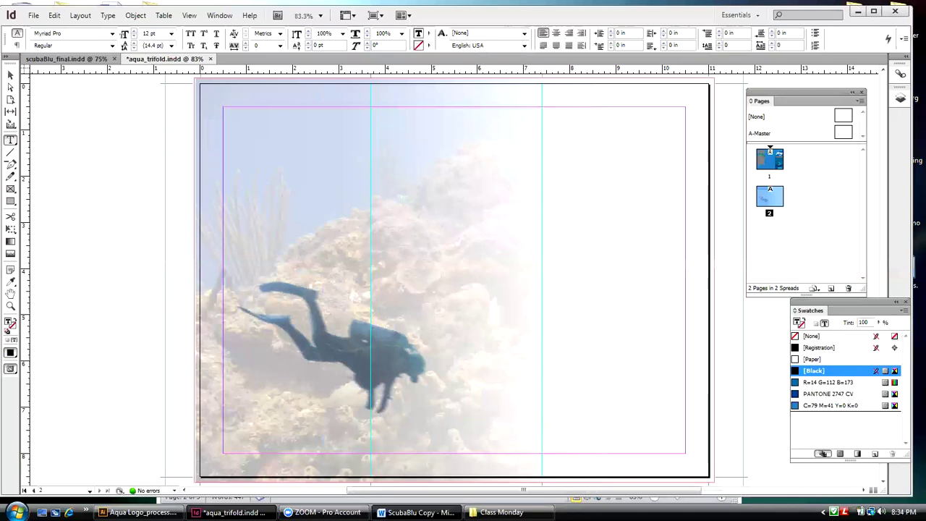
# - Copy the inside heading "Aqua Excursions Dive Adventures" from the Word document and return to the trifold in InDesign
pyautogui.hotkey('alt', 'Tab')
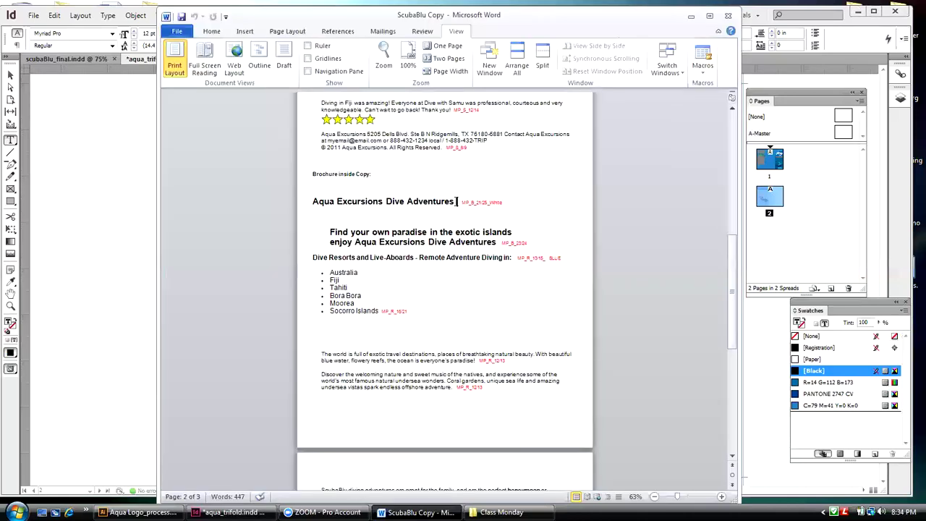
pyautogui.moveTo(456, 201); pyautogui.dragTo(354, 197)
pyautogui.moveTo(457, 203); pyautogui.dragTo(313, 203)
pyautogui.rightClick(316, 206)
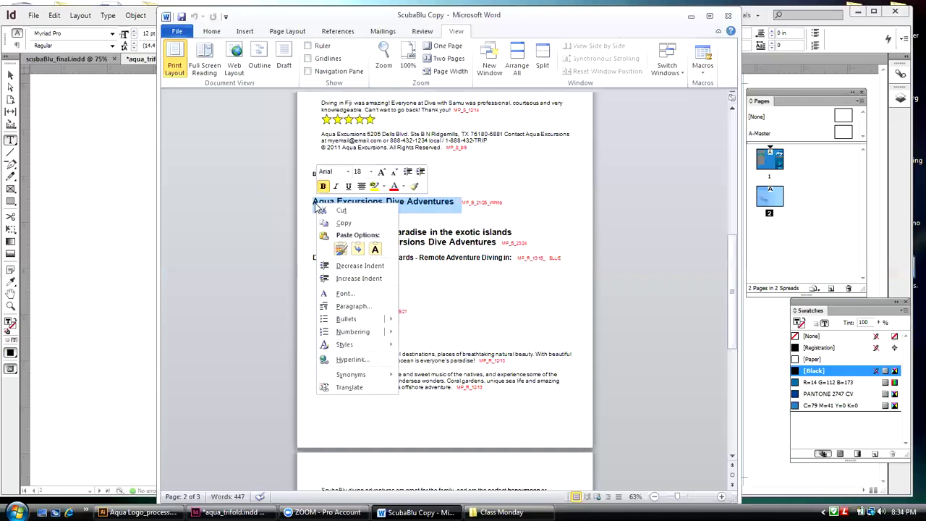
pyautogui.click(346, 223)
pyautogui.click(105, 175)
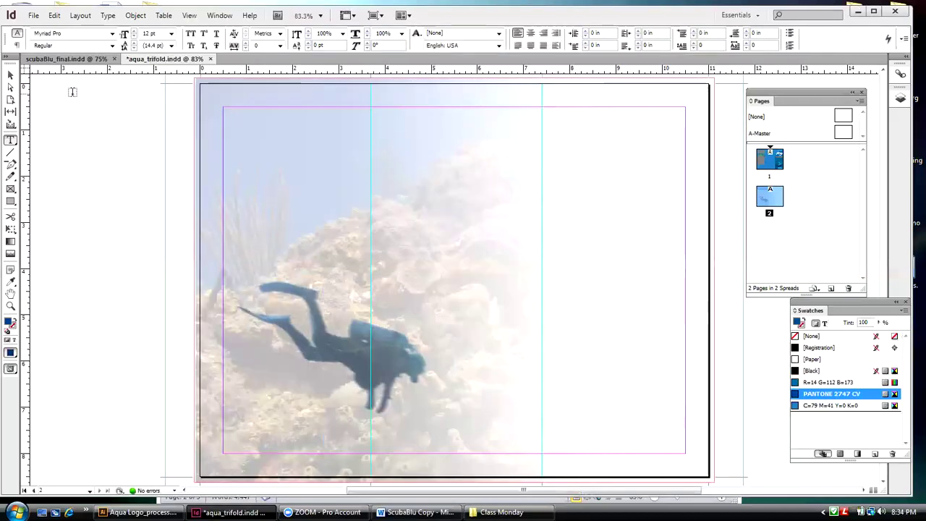
# - Paste the heading "Aqua Excursions Dive Adventures" into the headline text frame on the inside page
pyautogui.click(10, 74)
pyautogui.hotkey('ctrl', 'v')
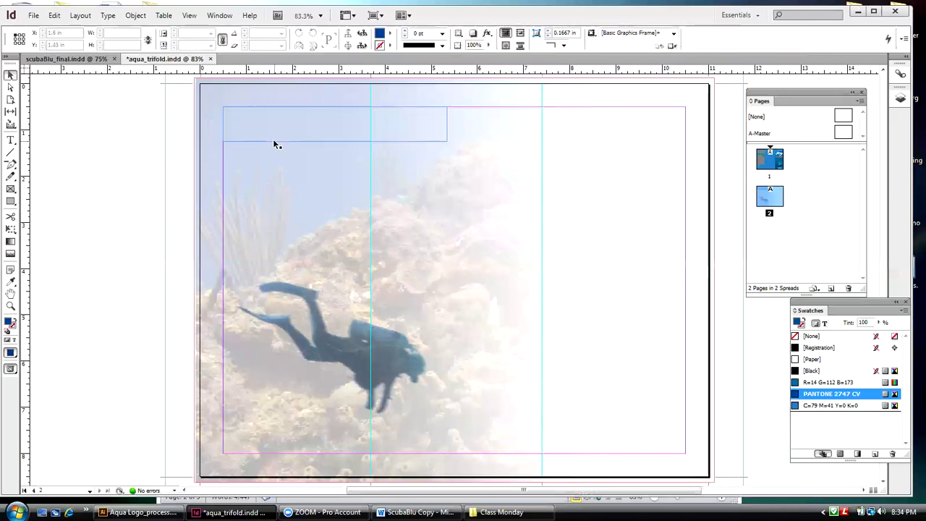
pyautogui.doubleClick(271, 137)
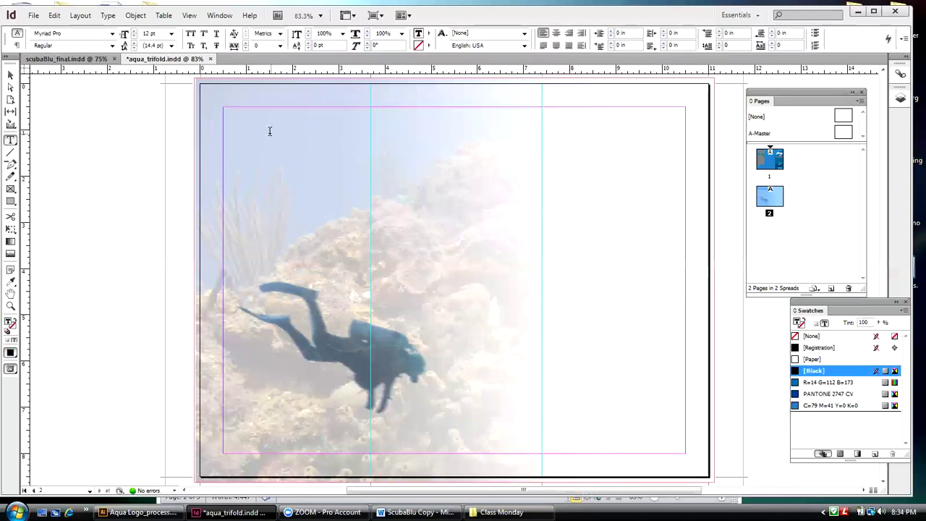
pyautogui.hotkey('ctrl', 'v')
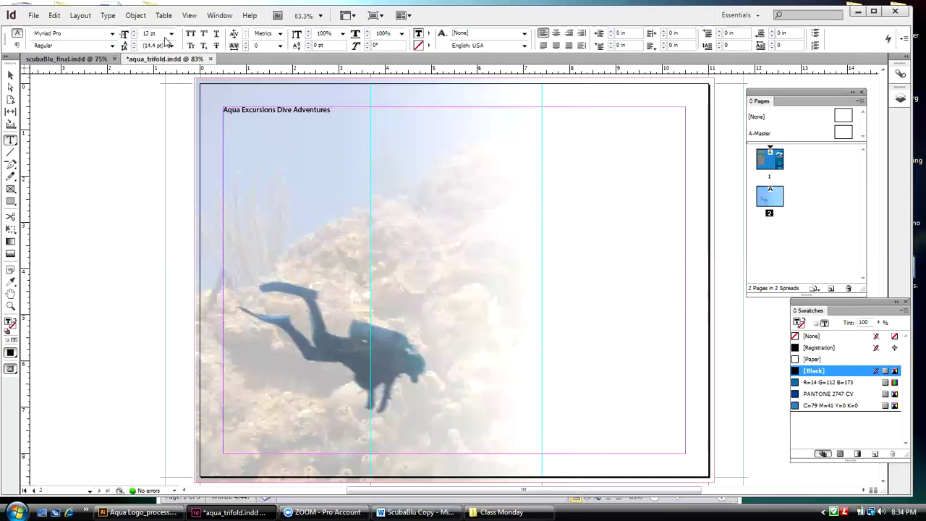
# - Check the heading in the finished sample, try the Medium font style there and return to the trifold
pyautogui.click(67, 58)
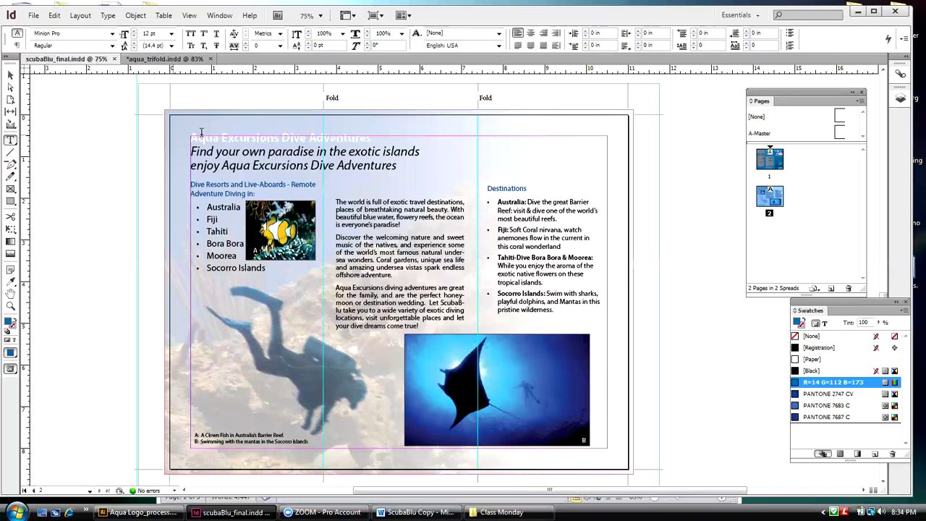
pyautogui.click(112, 46)
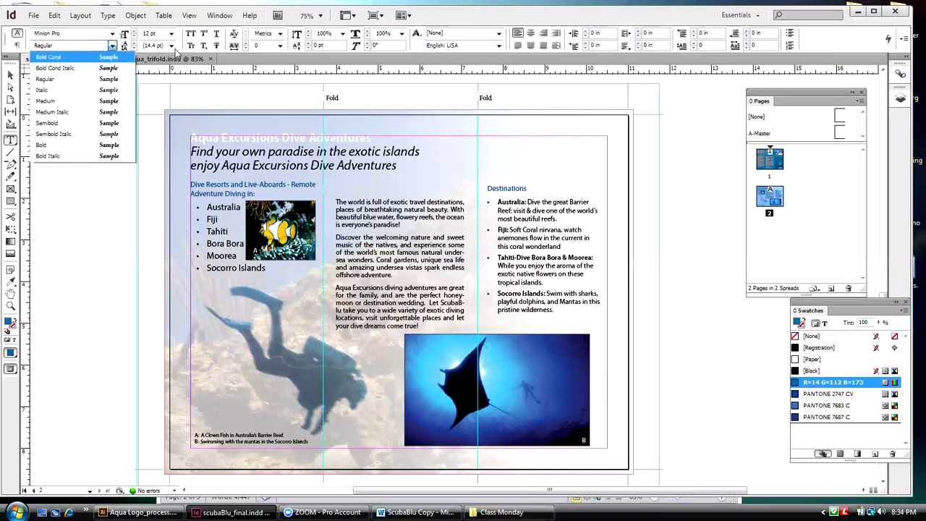
pyautogui.click(174, 61)
pyautogui.click(112, 45)
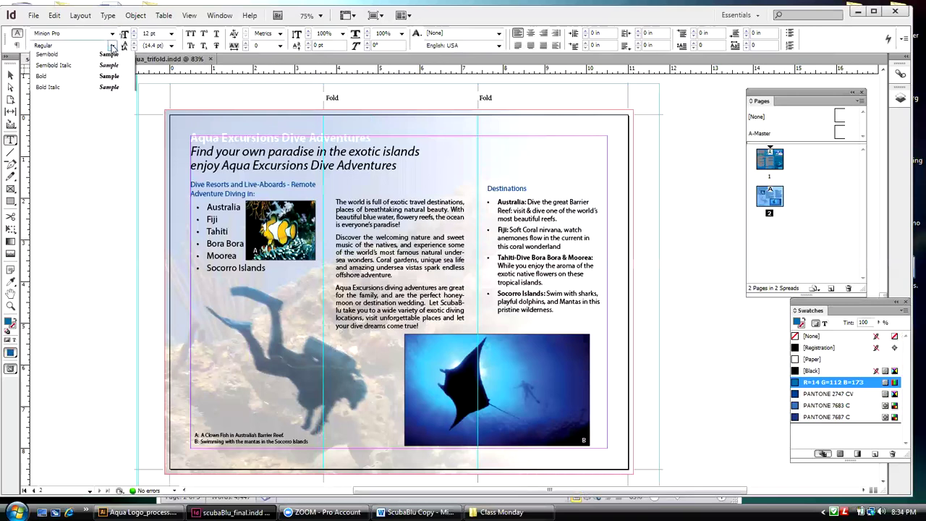
pyautogui.click(76, 102)
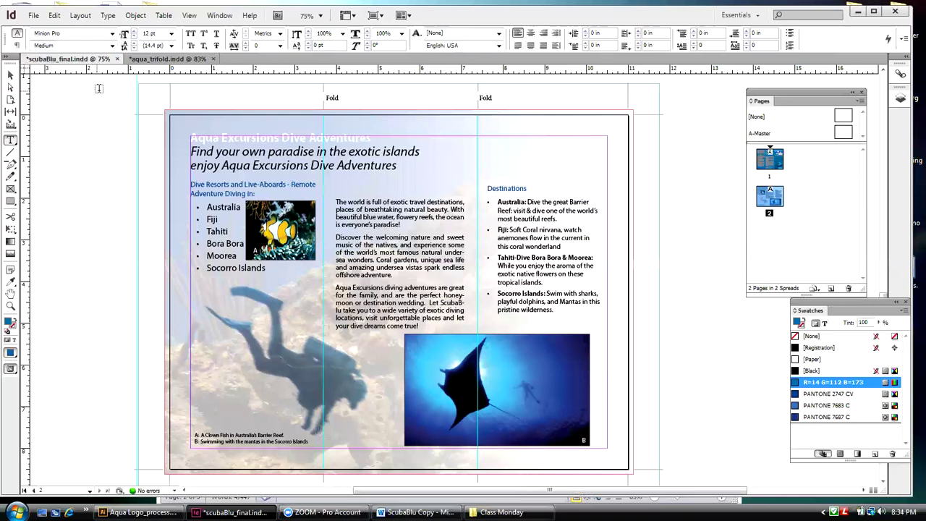
pyautogui.click(162, 61)
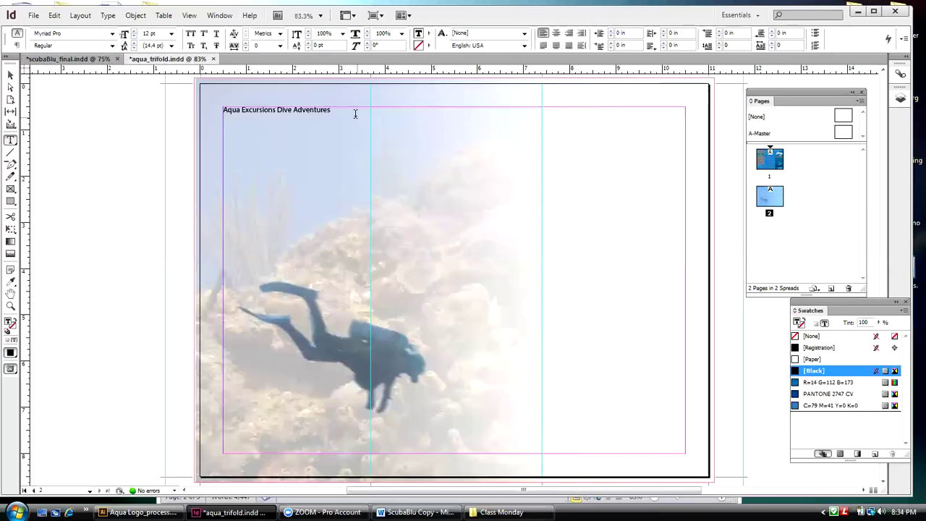
# - Format the inside heading as Myriad Pro Semibold at 20 pt with the Paper swatch as text colour
pyautogui.moveTo(337, 110); pyautogui.dragTo(221, 111)
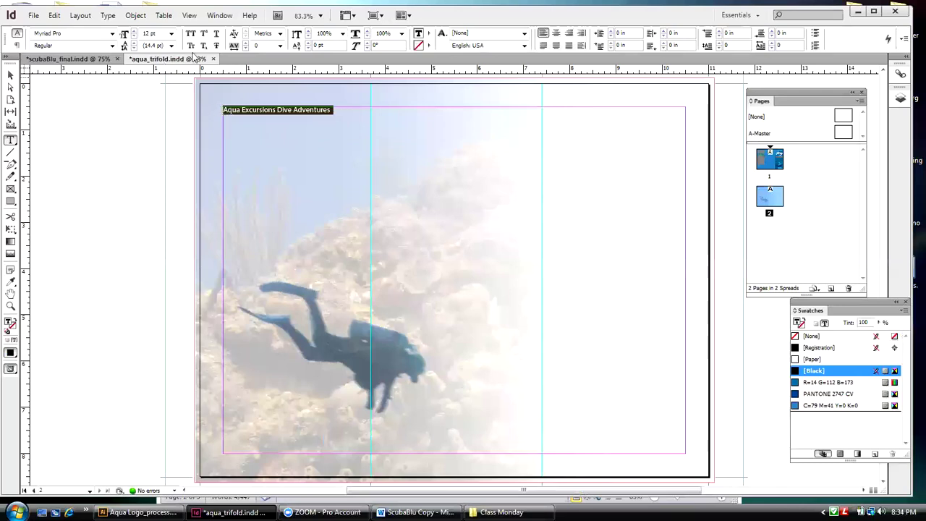
pyautogui.click(112, 46)
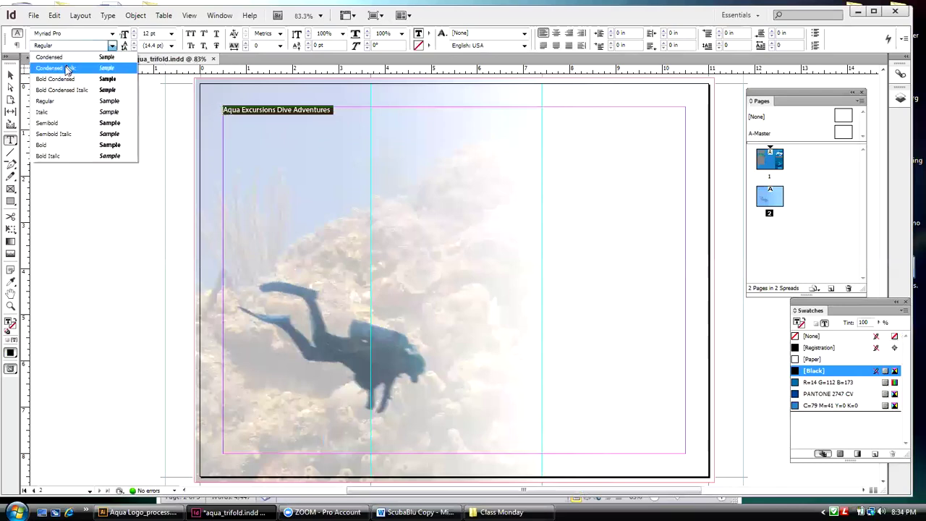
pyautogui.click(54, 123)
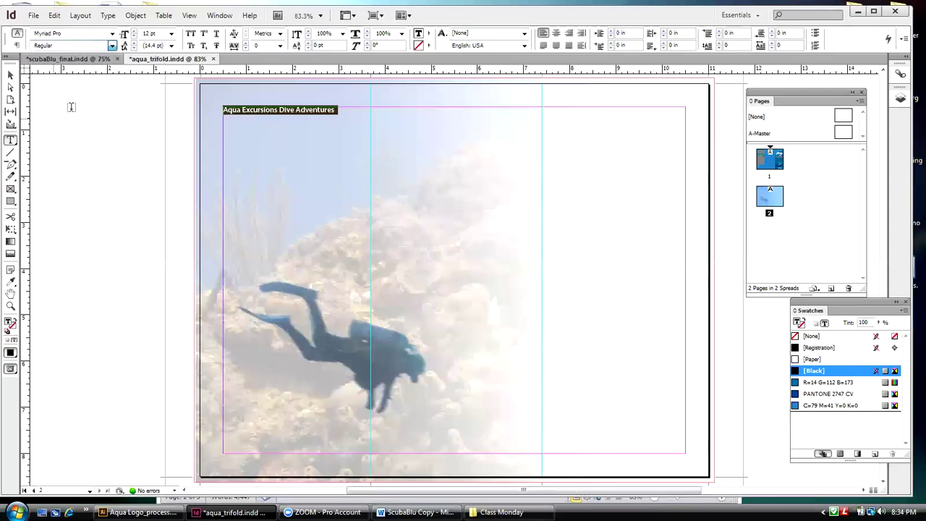
pyautogui.click(135, 31)
pyautogui.click(135, 31)
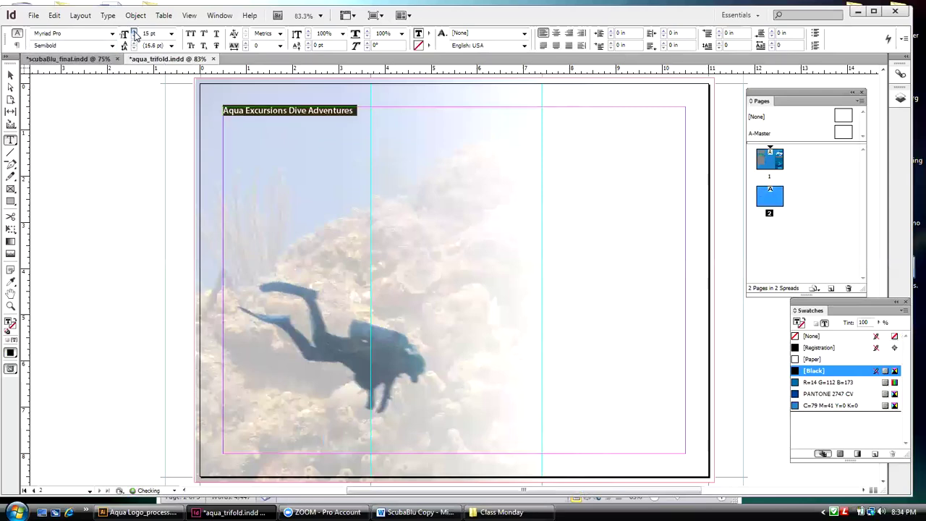
pyautogui.click(134, 31)
pyautogui.click(135, 31)
pyautogui.click(135, 31)
pyautogui.click(135, 31)
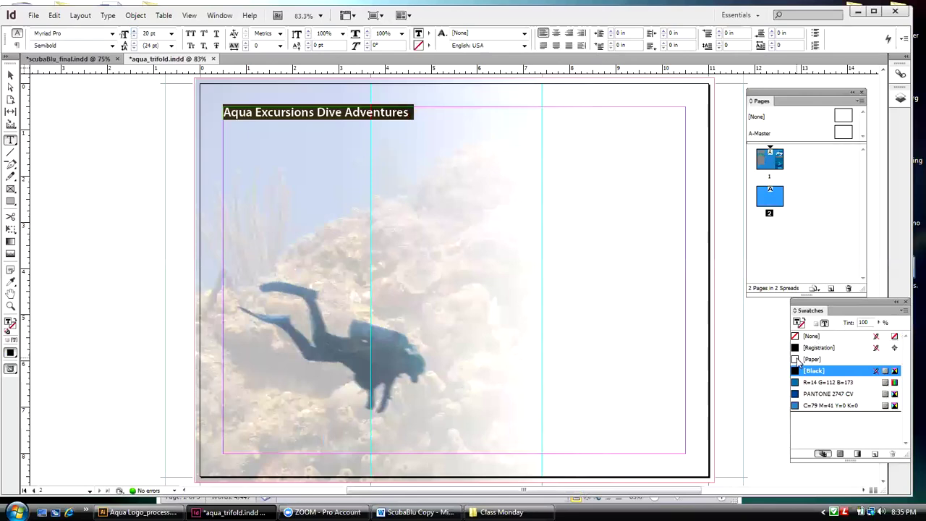
pyautogui.click(804, 360)
pyautogui.click(10, 75)
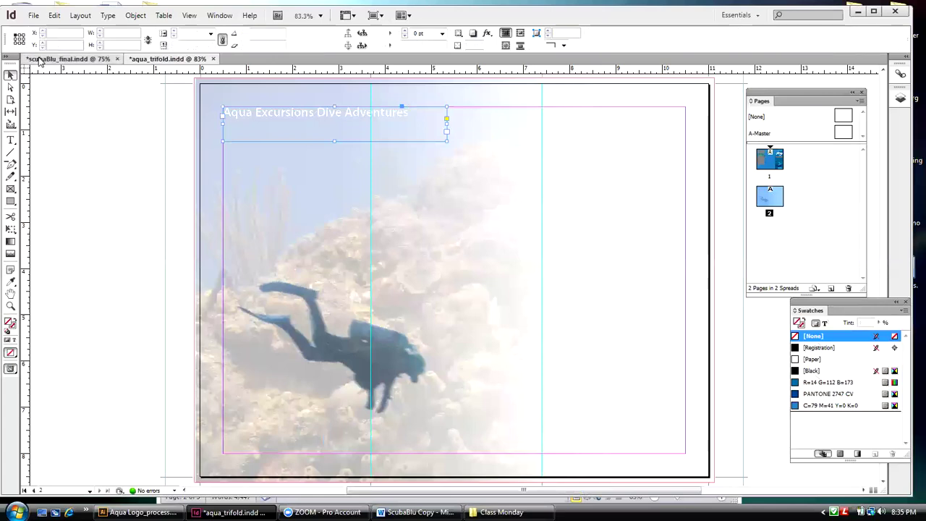
# - Compare the heading with the finished sample, set its font size to 22 pt in the trifold and deselect it
pyautogui.click(40, 60)
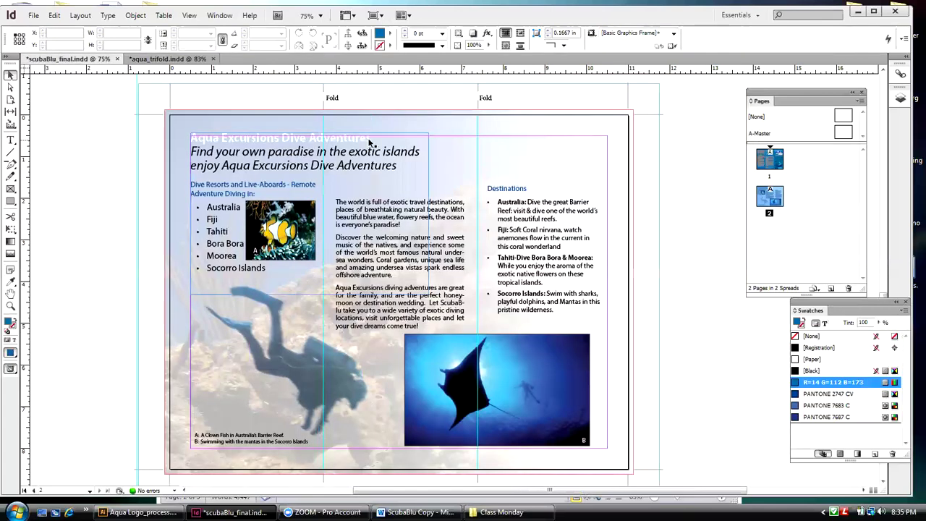
pyautogui.click(165, 59)
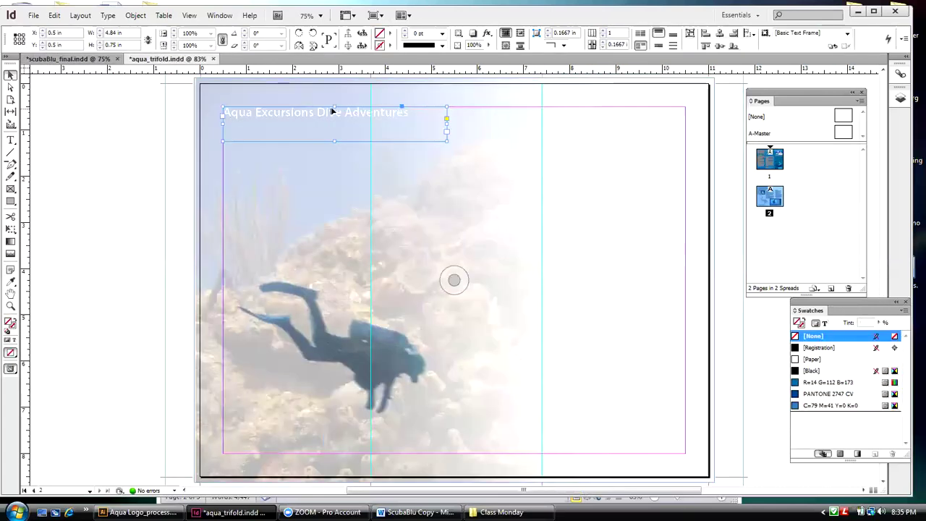
pyautogui.tripleClick(408, 114)
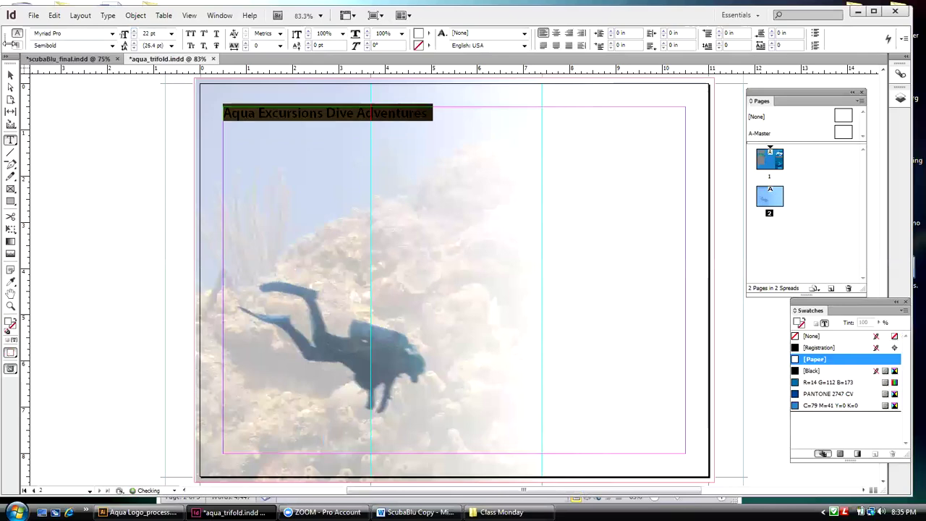
pyautogui.click(10, 74)
pyautogui.click(34, 77)
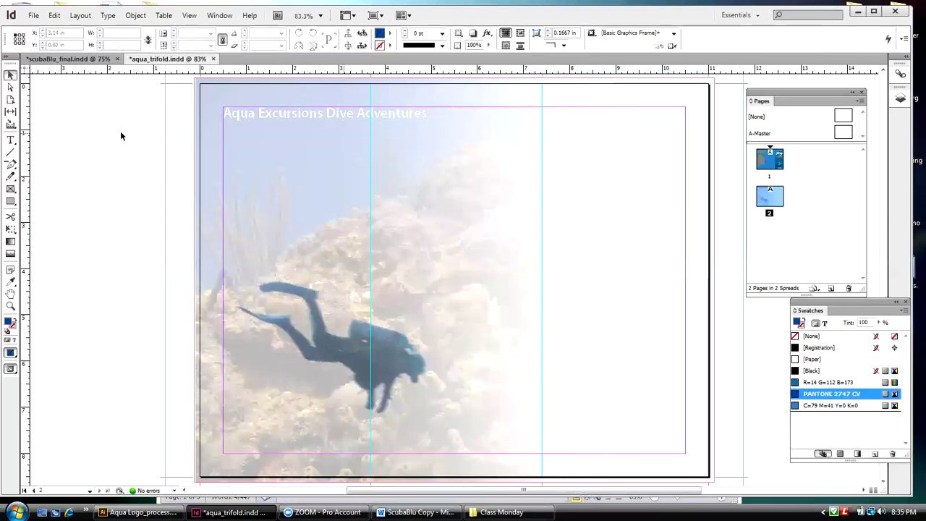
# - Fit the headline frame to its content and draw a second text frame directly beneath it, extending past the first fold
pyautogui.click(282, 136)
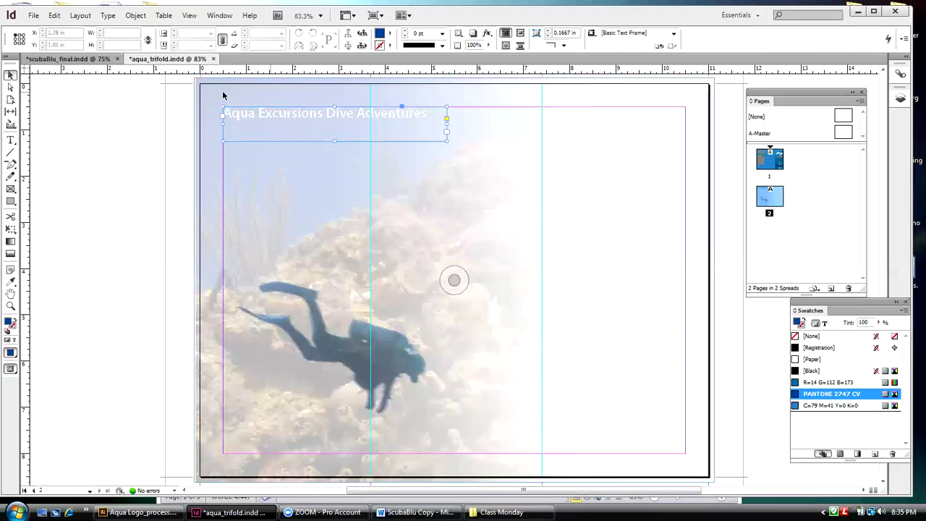
pyautogui.click(138, 16)
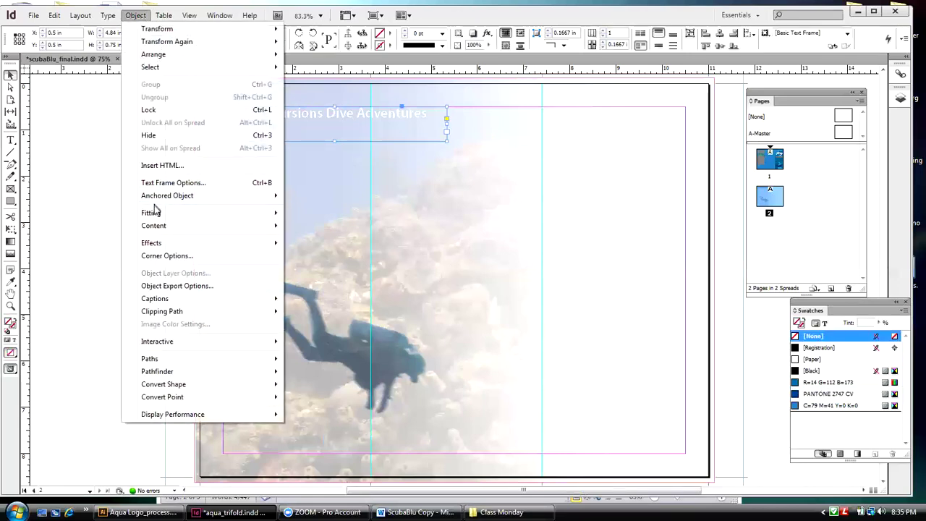
pyautogui.moveTo(176, 215)
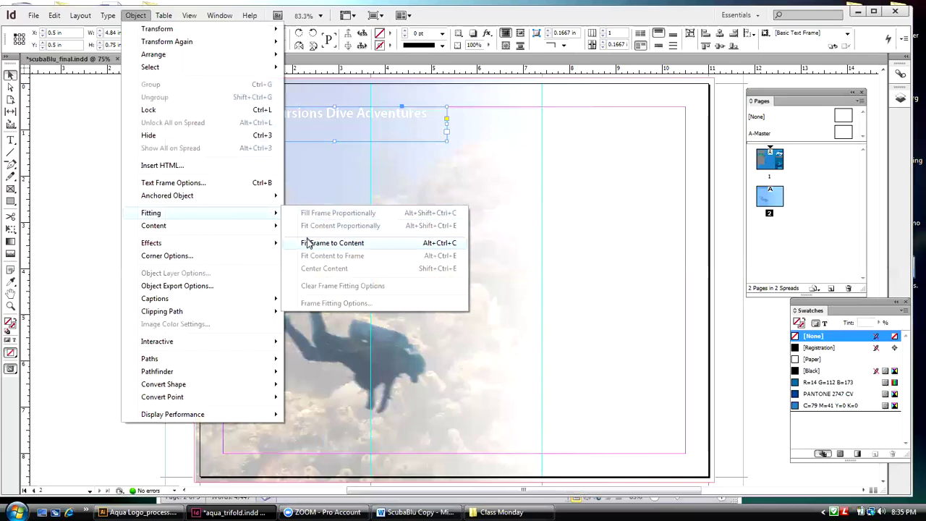
pyautogui.click(307, 243)
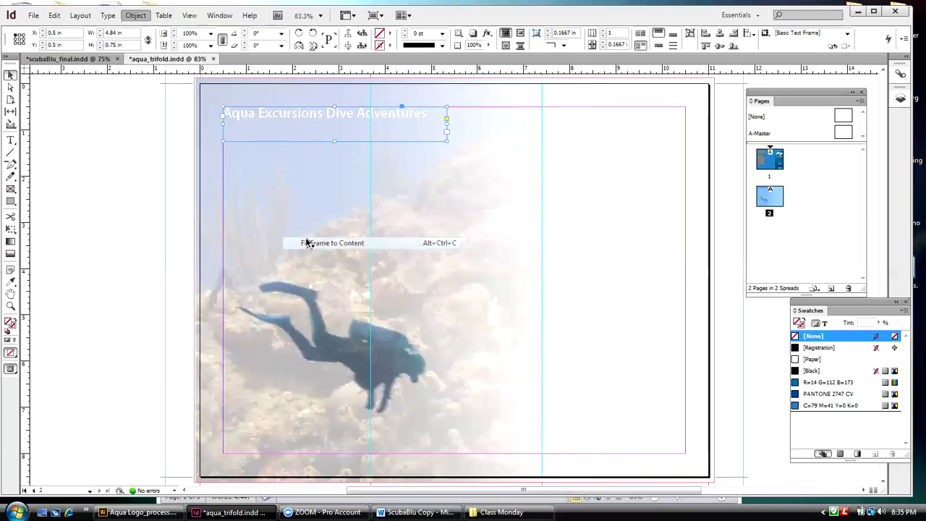
pyautogui.click(11, 140)
pyautogui.moveTo(225, 123); pyautogui.dragTo(457, 153)
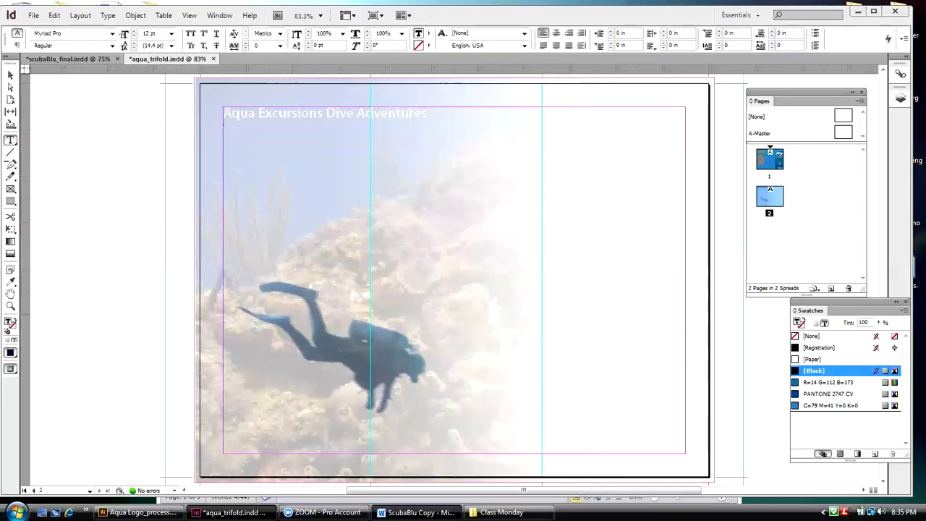
# - Copy the two-line tagline "Find your own paradise in the exotic islands enjoy Aqua Excursions Dive Adventures" from Word into the new InDesign frame
pyautogui.click(414, 511)
pyautogui.moveTo(498, 241); pyautogui.dragTo(335, 235)
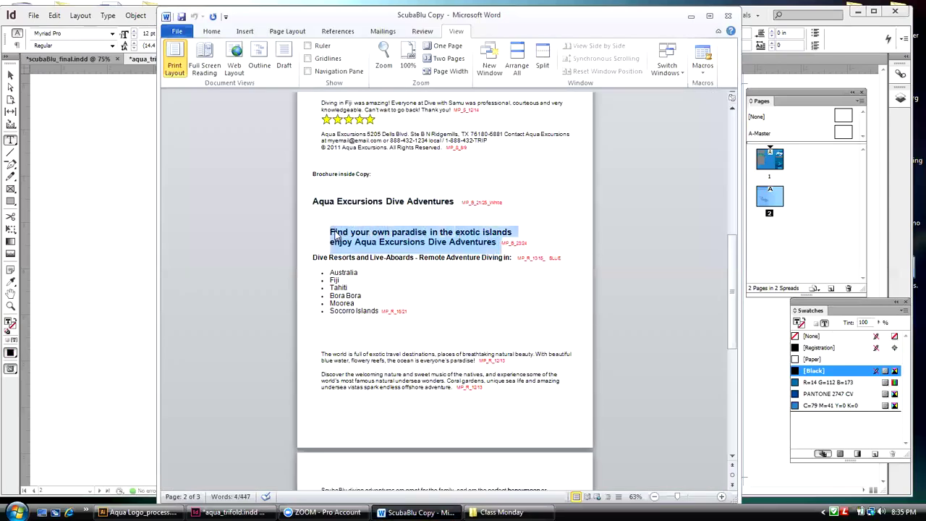
pyautogui.rightClick(335, 236)
pyautogui.click(358, 249)
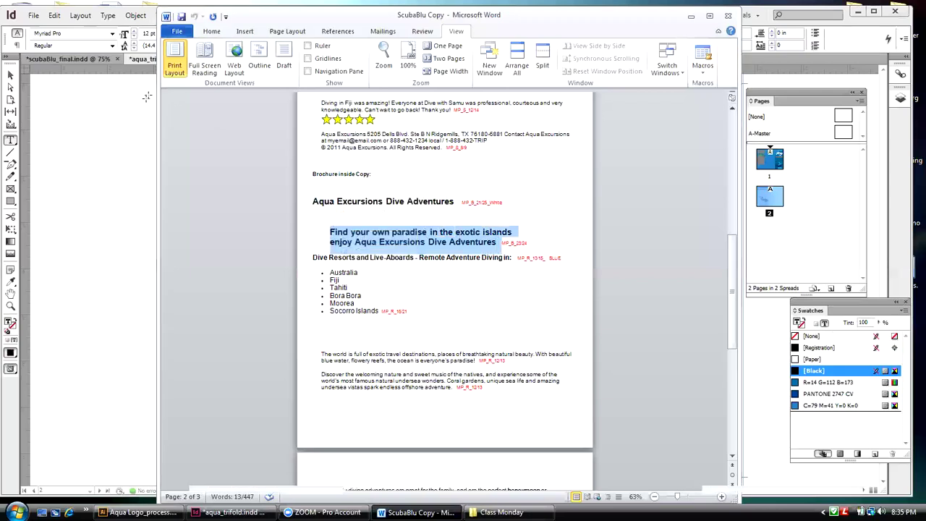
pyautogui.click(145, 97)
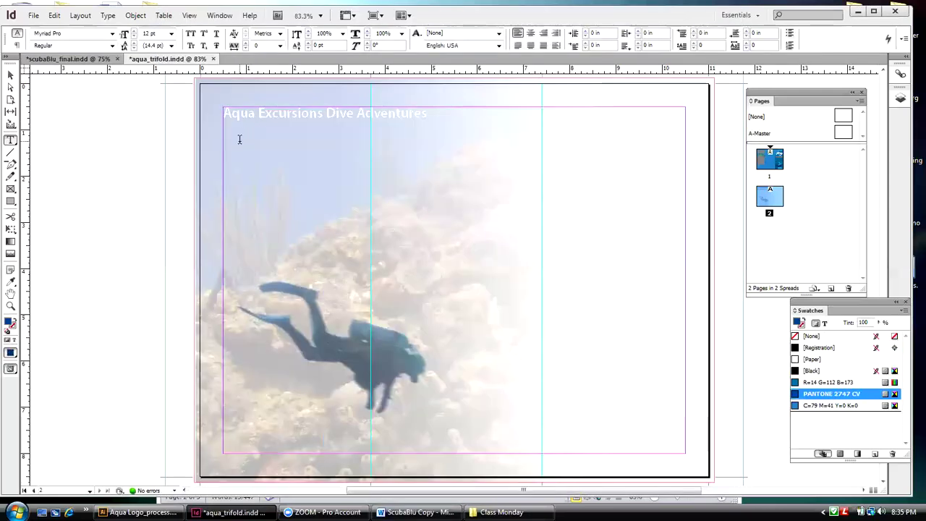
pyautogui.click(240, 139)
pyautogui.hotkey('ctrl', 'v')
pyautogui.hotkey('ctrl', 'v')
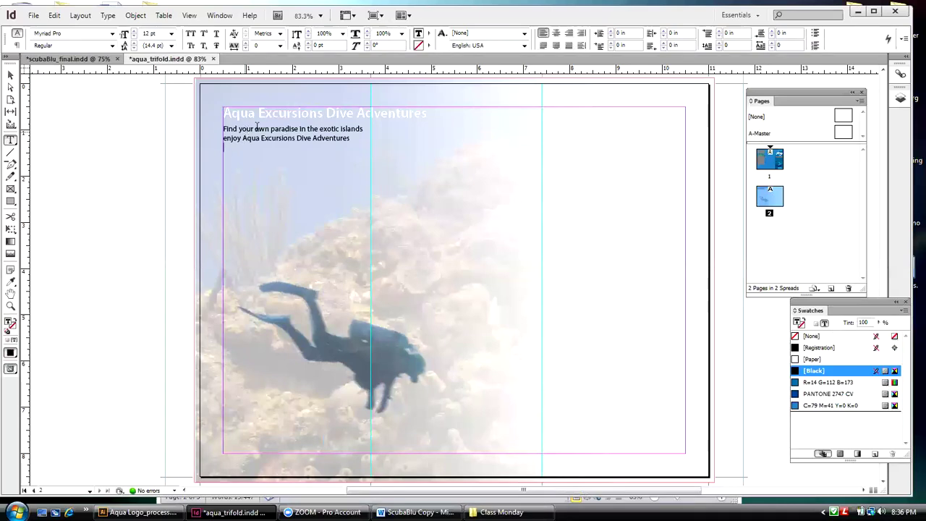
# - Check the tagline's formatting in the finished sample and return to the trifold, keeping both documents open
pyautogui.click(71, 60)
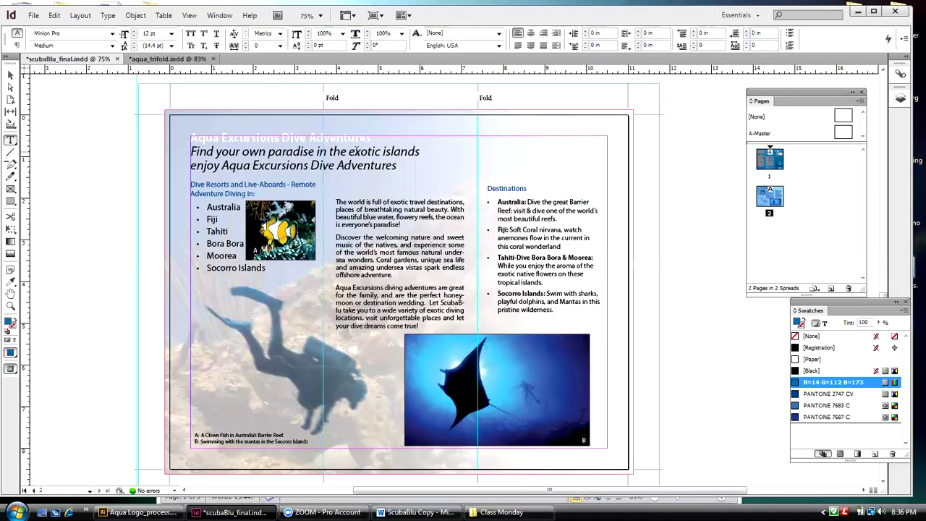
pyautogui.click(213, 59)
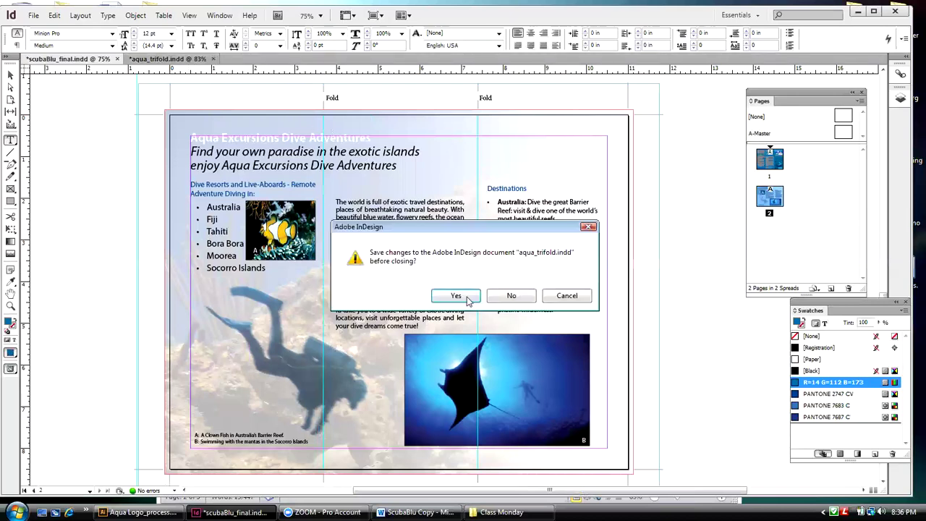
pyautogui.click(546, 299)
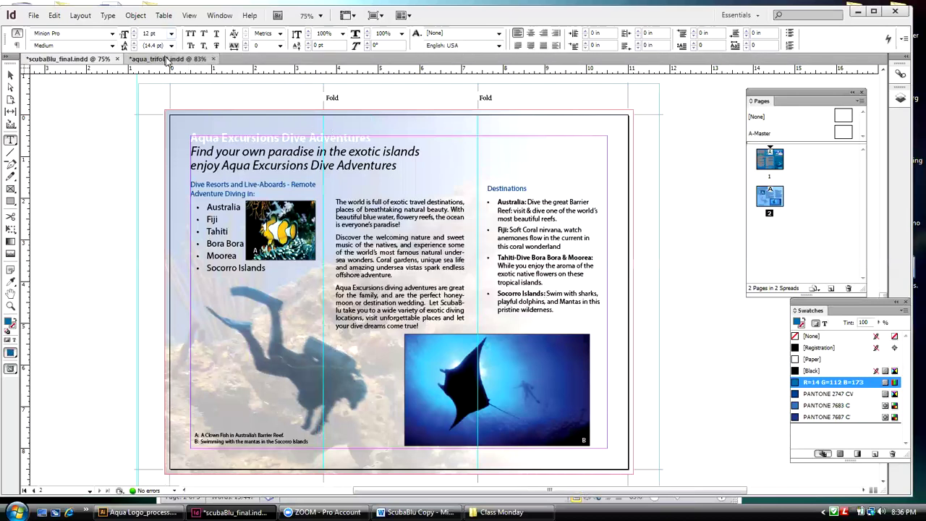
pyautogui.click(168, 59)
# - Set the two-line tagline to Myriad Pro Italic at 20 pt and compare it with the finished sample
pyautogui.click(351, 142)
pyautogui.moveTo(351, 139); pyautogui.dragTo(179, 120)
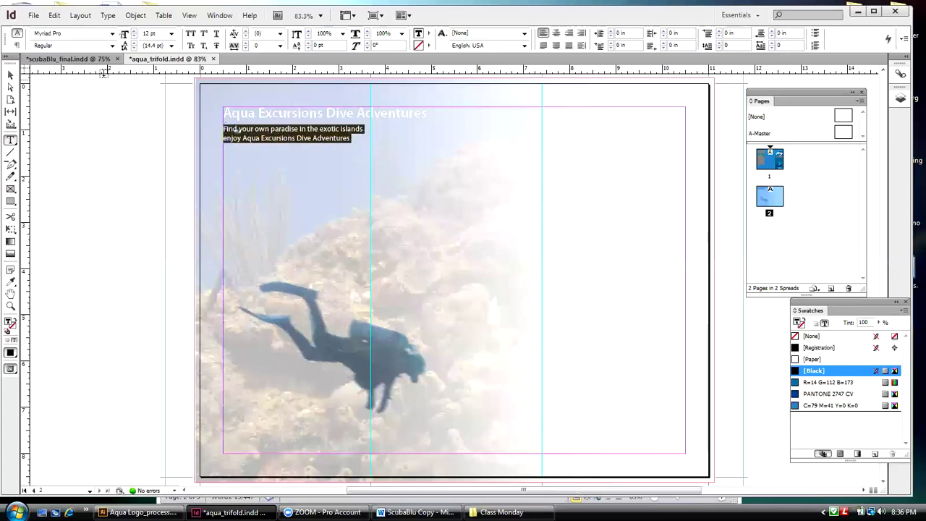
pyautogui.click(112, 46)
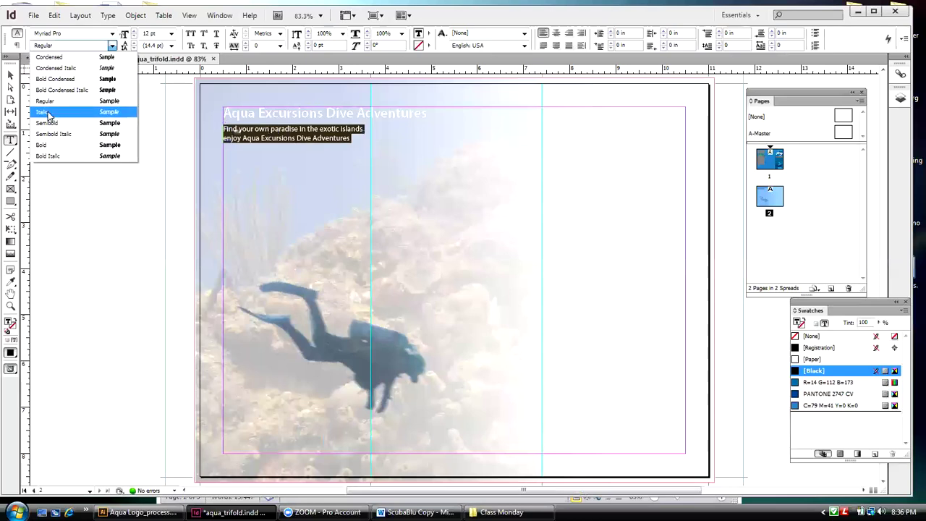
pyautogui.click(48, 114)
pyautogui.click(135, 32)
pyautogui.click(135, 31)
pyautogui.click(135, 31)
pyautogui.click(134, 31)
pyautogui.click(134, 31)
pyautogui.click(135, 32)
pyautogui.click(135, 31)
pyautogui.click(134, 31)
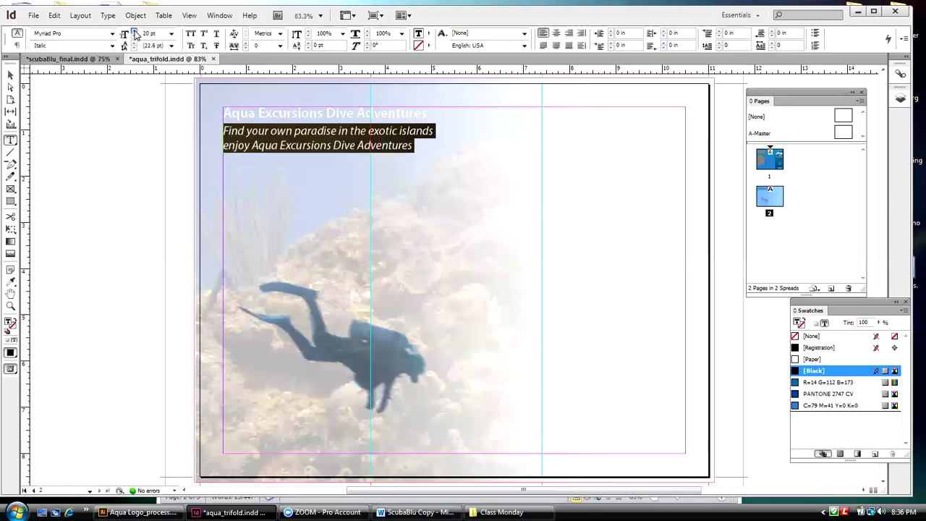
pyautogui.click(135, 32)
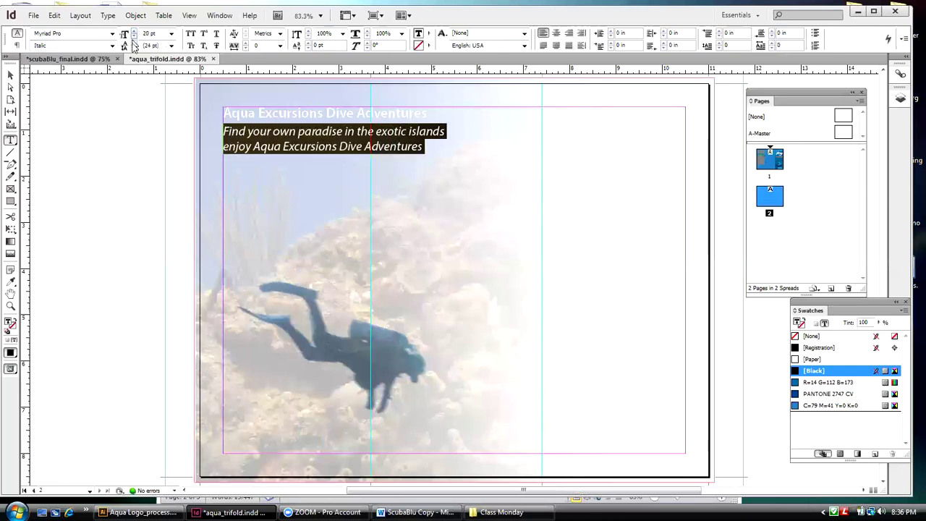
pyautogui.click(75, 60)
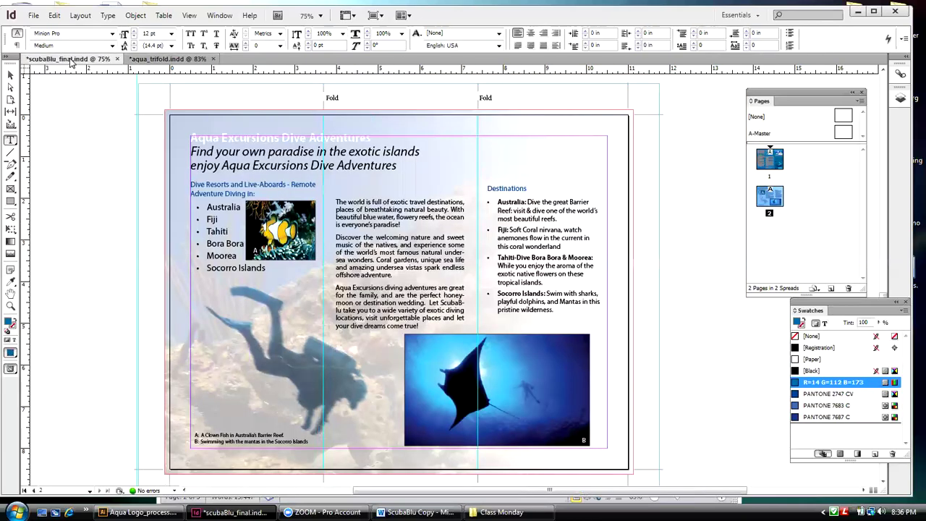
# - Return to the trifold and set the selected tagline's leading to 20 pt
pyautogui.click(166, 60)
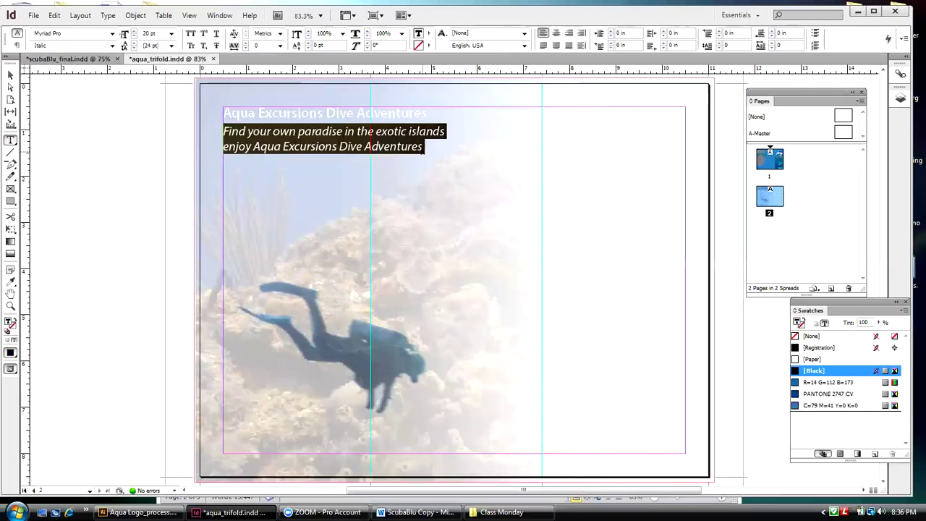
pyautogui.click(133, 48)
pyautogui.click(133, 48)
pyautogui.click(133, 48)
pyautogui.click(133, 48)
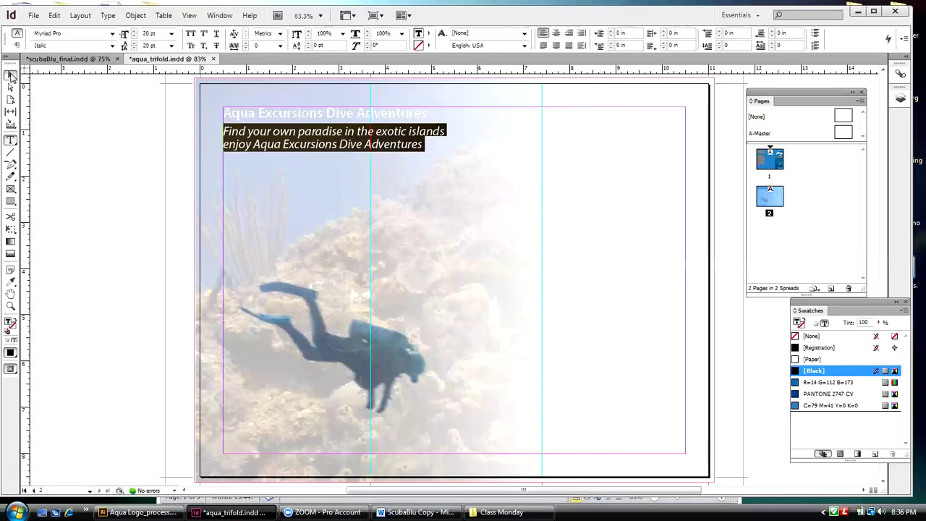
# - Nudge the tagline frame up closer to the headline, to a Y position of 0.8822 in, and deselect it
pyautogui.click(11, 75)
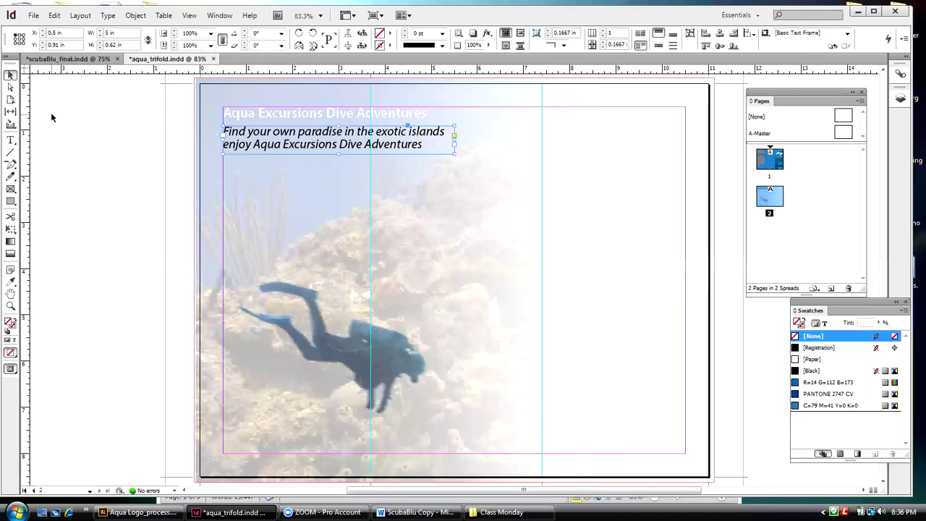
pyautogui.press('Up')
pyautogui.press('Up')
pyautogui.press('Up')
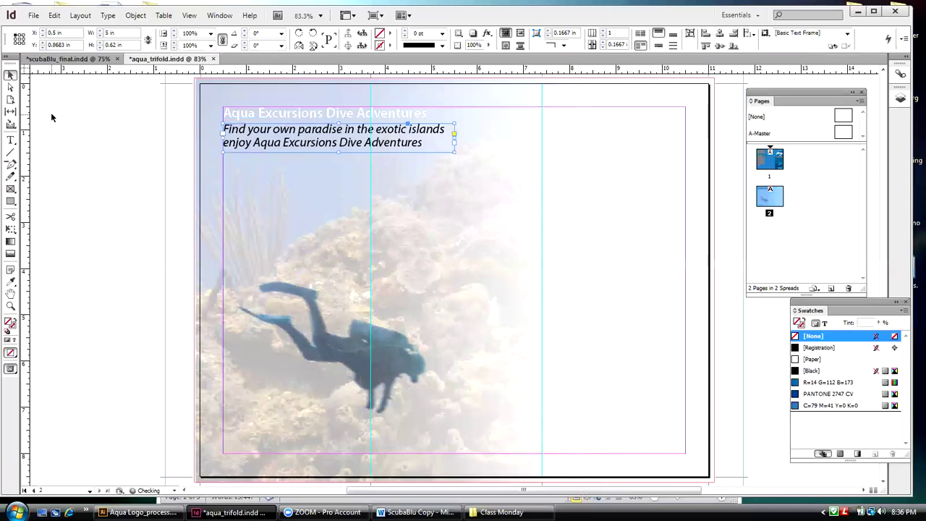
pyautogui.click(455, 280)
pyautogui.click(300, 134)
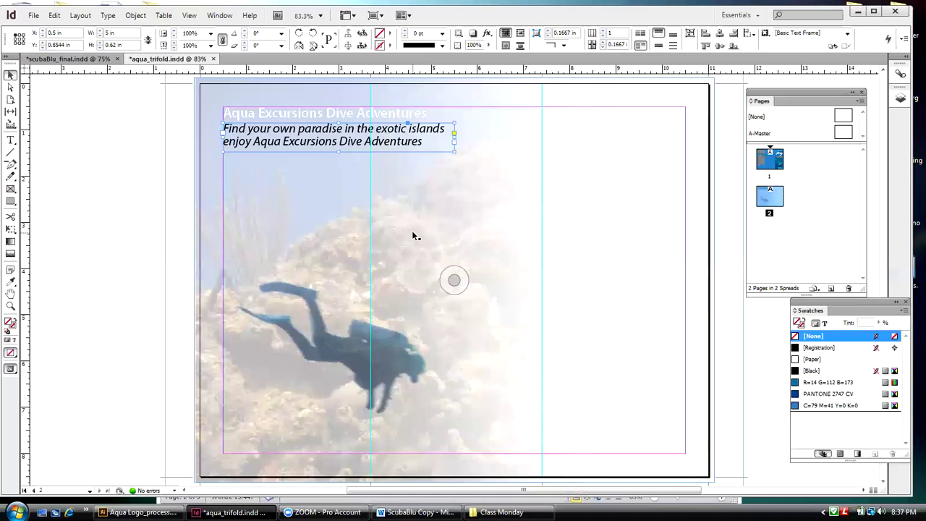
pyautogui.press('Down')
pyautogui.press('Down')
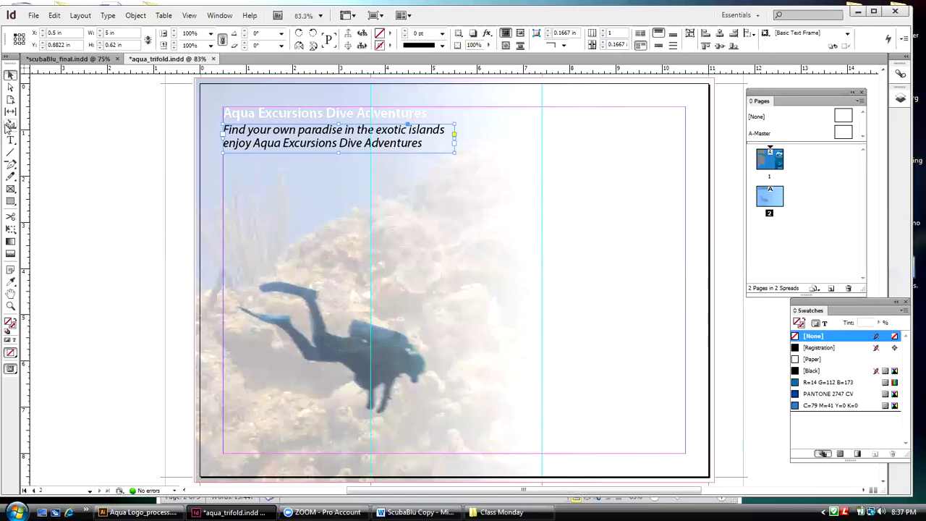
pyautogui.click(48, 110)
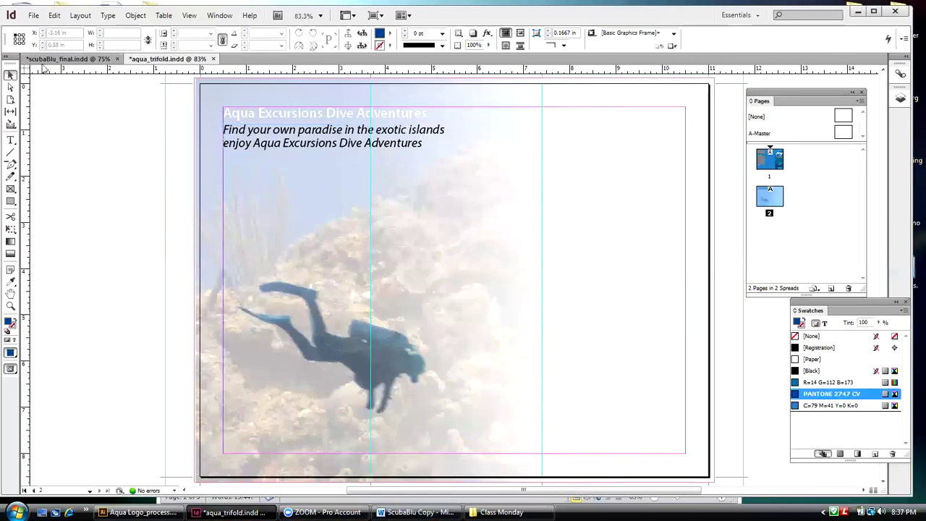
# - Check the finished sample and draw a text frame about 2.92 by 0.44 in below the tagline, within the first panel
pyautogui.click(65, 58)
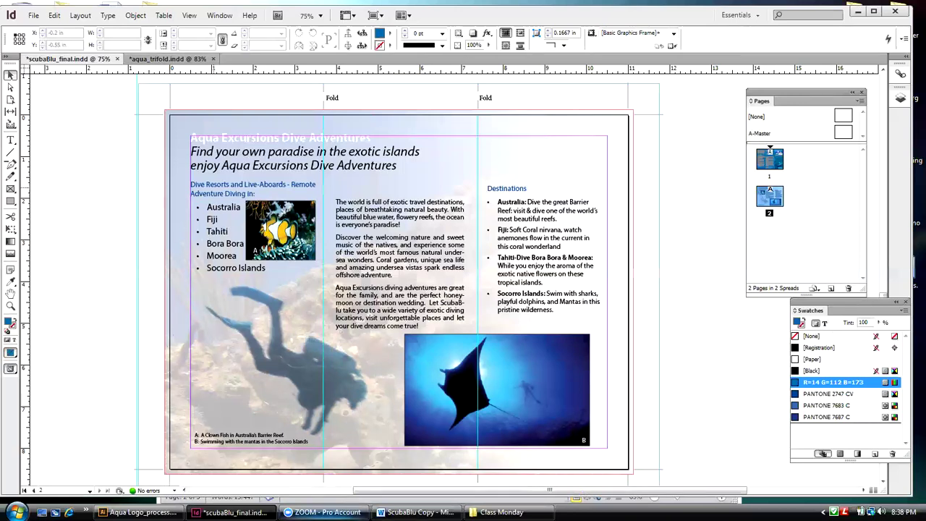
pyautogui.click(150, 60)
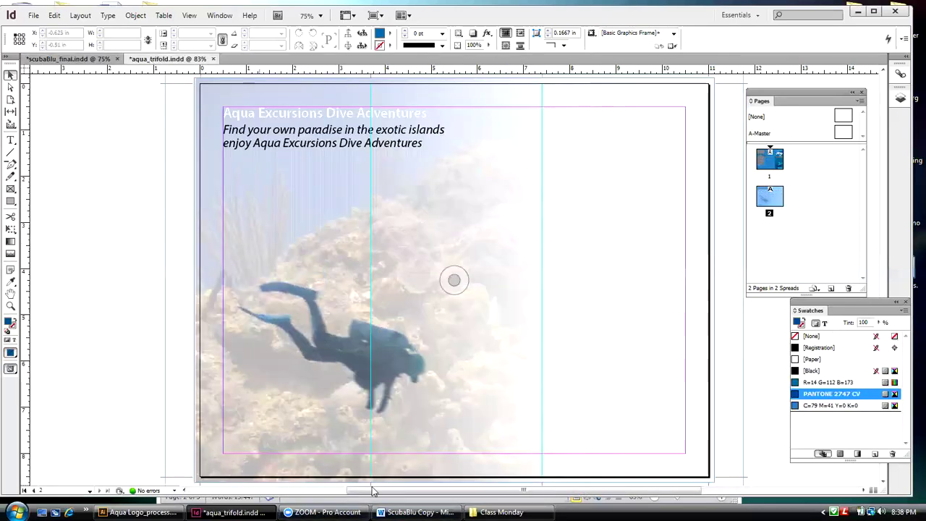
pyautogui.click(12, 140)
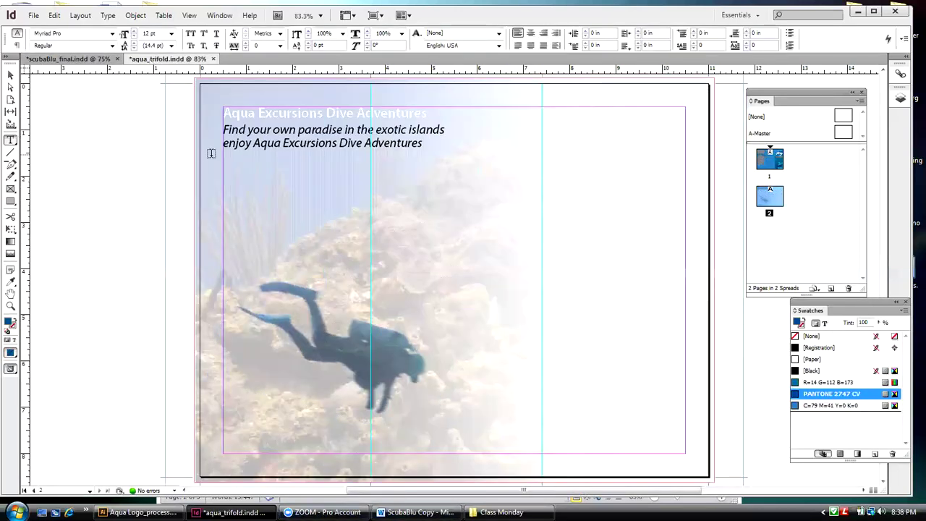
pyautogui.moveTo(223, 165); pyautogui.dragTo(357, 186)
pyautogui.hotkey('ctrl', 'z')
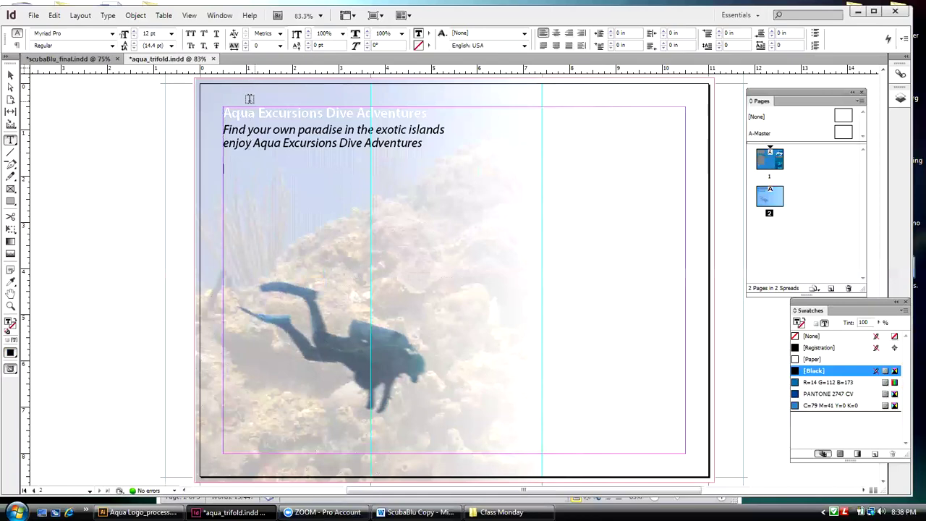
pyautogui.click(314, 175)
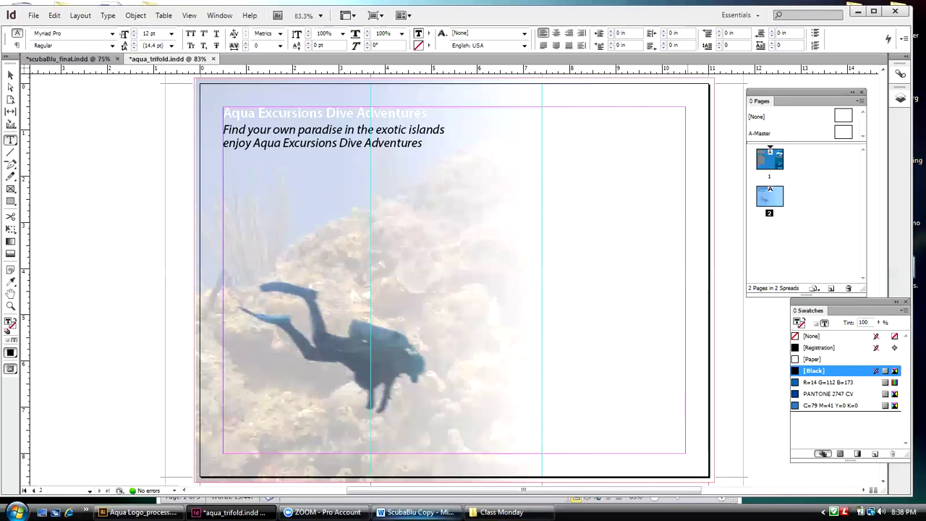
# - Copy "Dive Resorts and Live-Aboards - Remote Adventure Diving in:" from Word into the new InDesign text frame
pyautogui.click(416, 512)
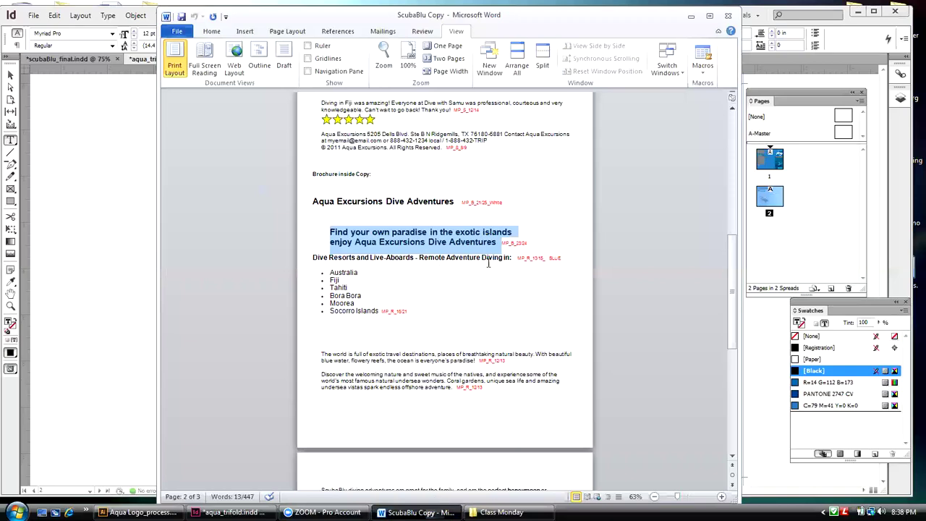
pyautogui.moveTo(510, 260); pyautogui.dragTo(321, 257)
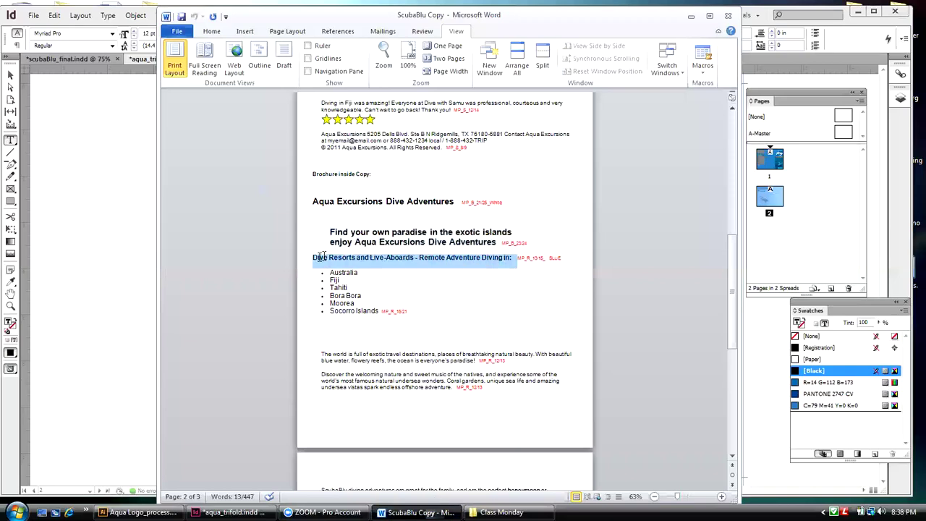
pyautogui.rightClick(321, 262)
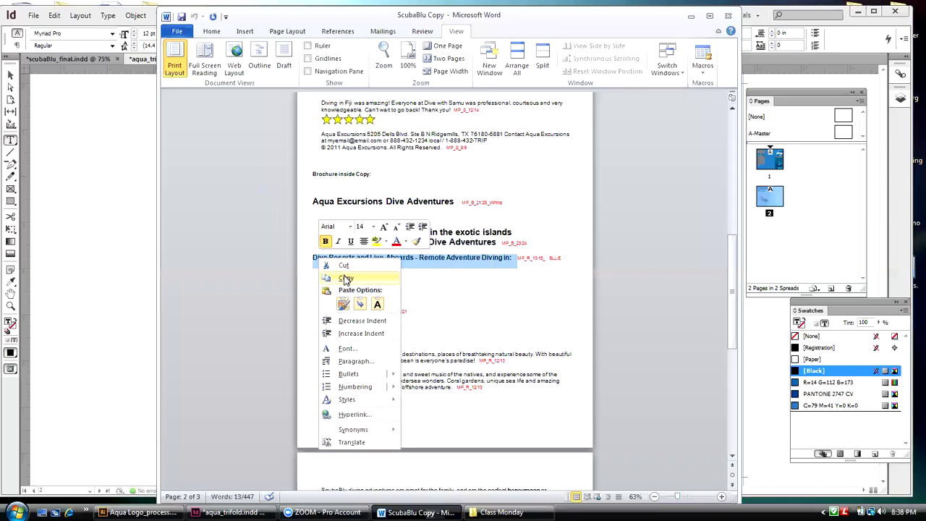
pyautogui.click(345, 275)
pyautogui.click(55, 118)
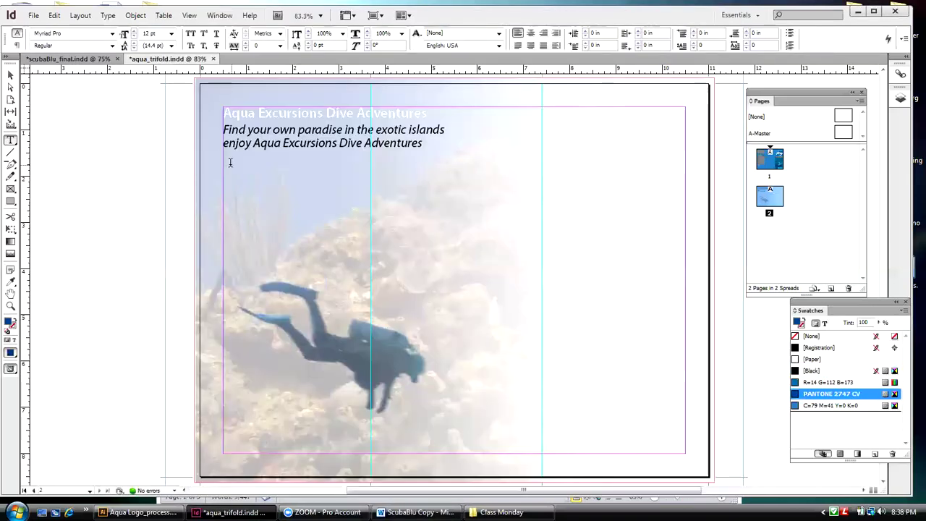
pyautogui.click(248, 170)
pyautogui.hotkey('ctrl', 'v')
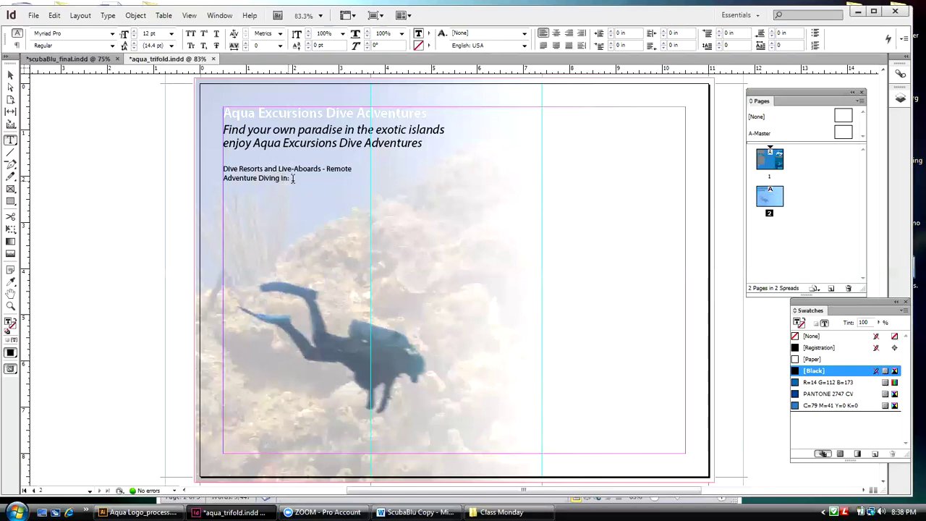
# - Set the Dive Resorts subheading to 12 pt and colour its text PANTONE 2747 CV
pyautogui.moveTo(294, 180); pyautogui.dragTo(223, 167)
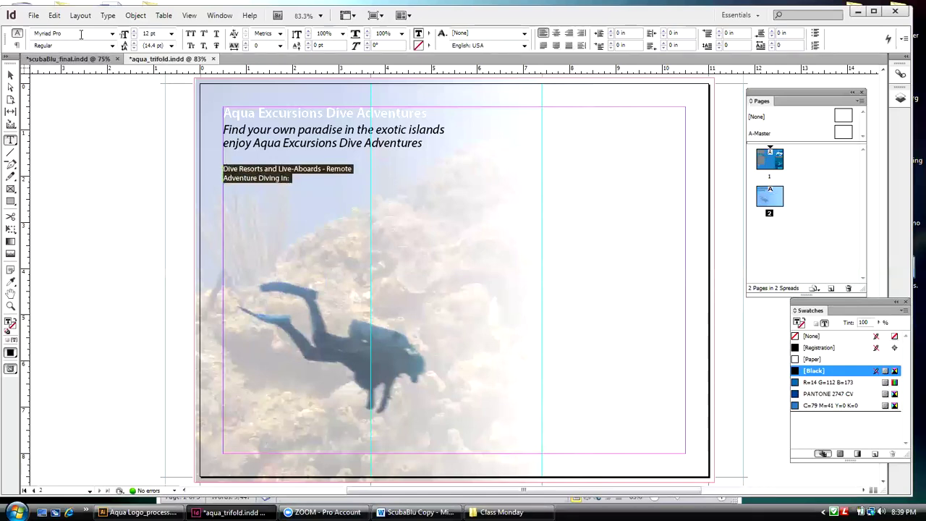
pyautogui.click(171, 35)
pyautogui.click(171, 35)
pyautogui.click(135, 33)
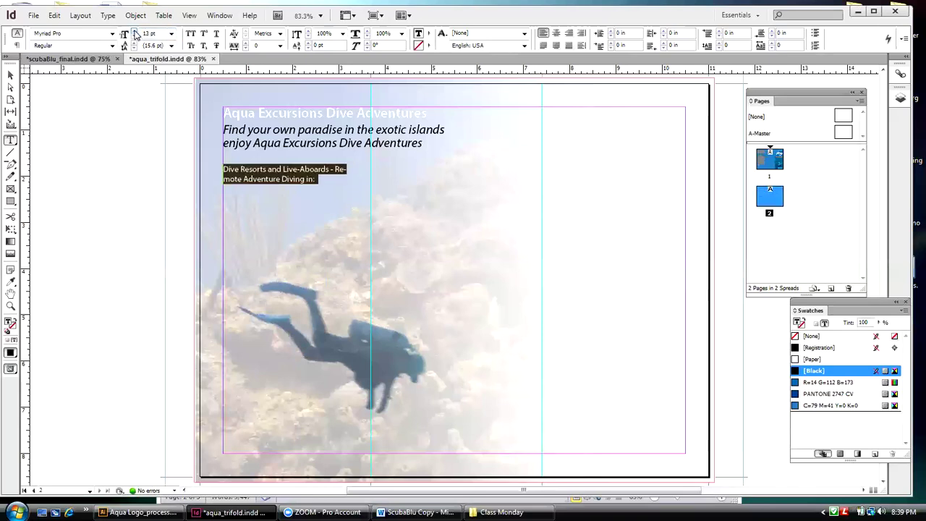
pyautogui.click(134, 37)
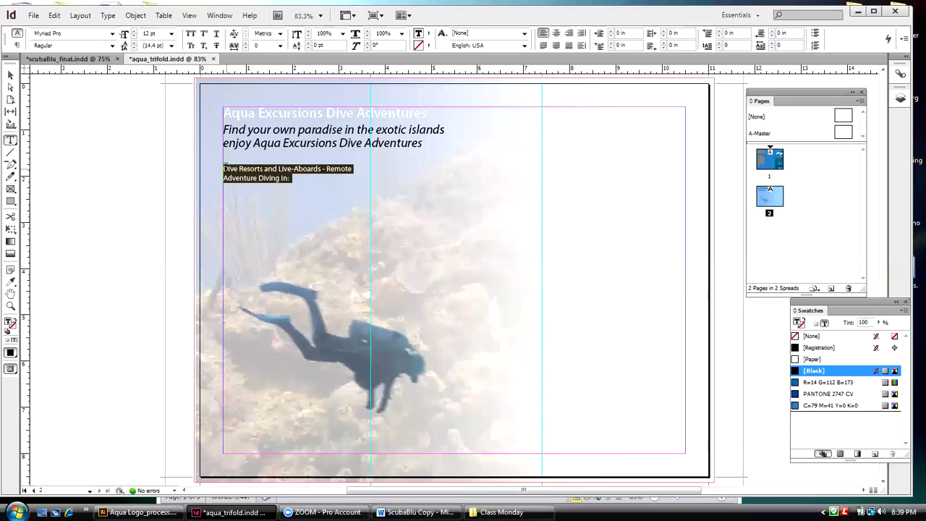
pyautogui.click(796, 395)
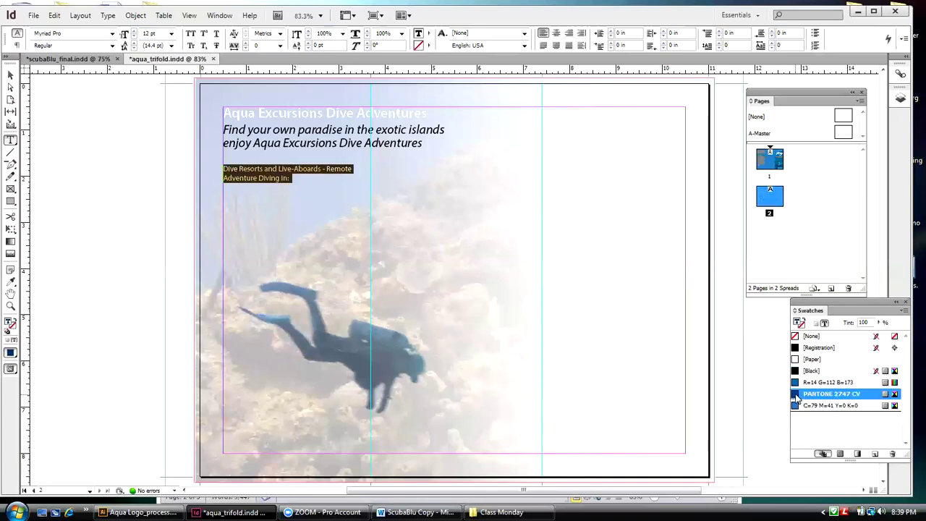
# - Nudge the Dive Resorts subheading frame slightly upward toward the tagline and deselect it
pyautogui.click(10, 77)
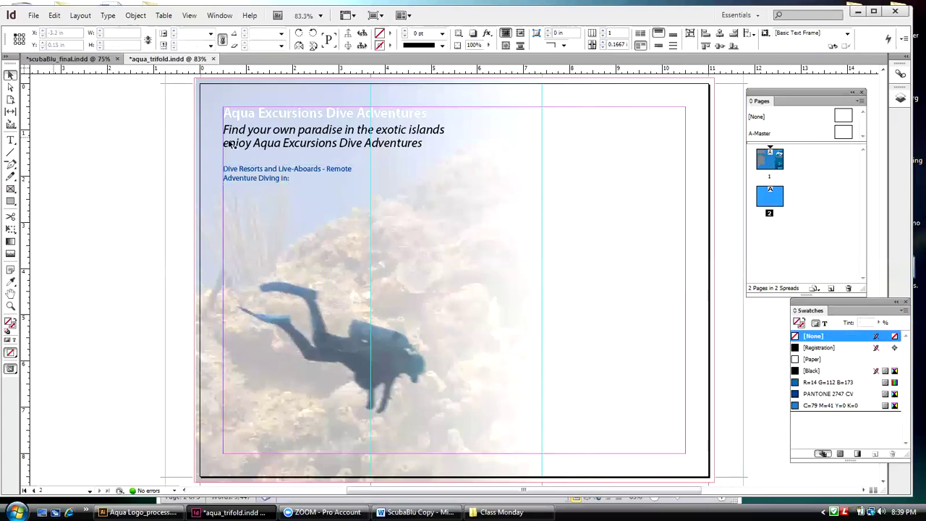
pyautogui.click(286, 179)
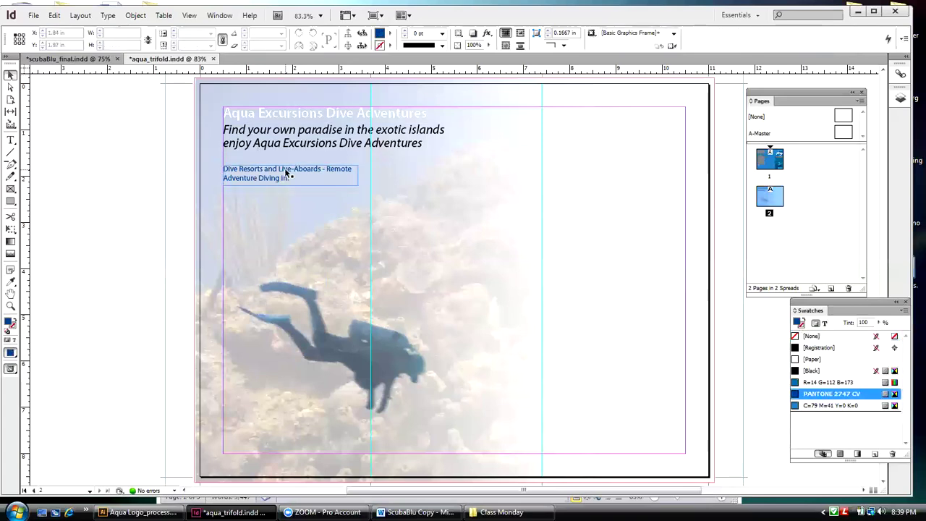
pyautogui.click(232, 176)
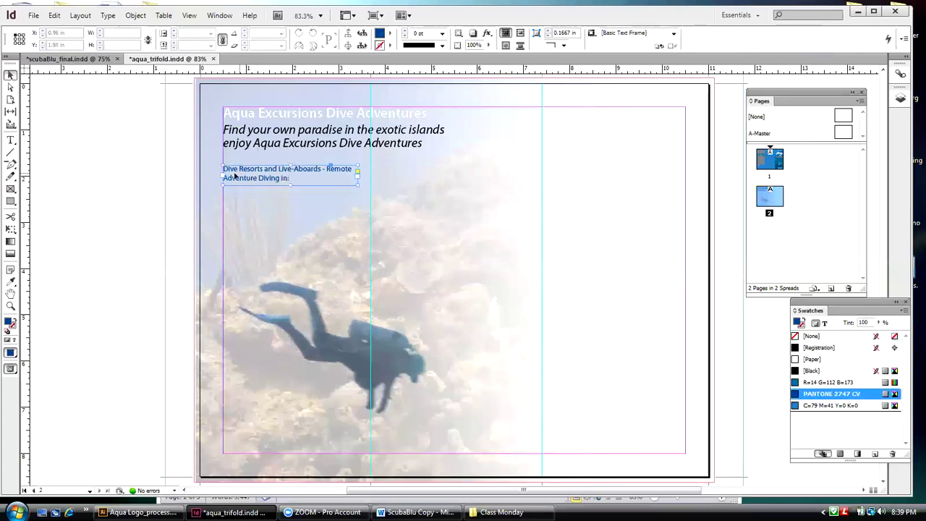
pyautogui.press('/')
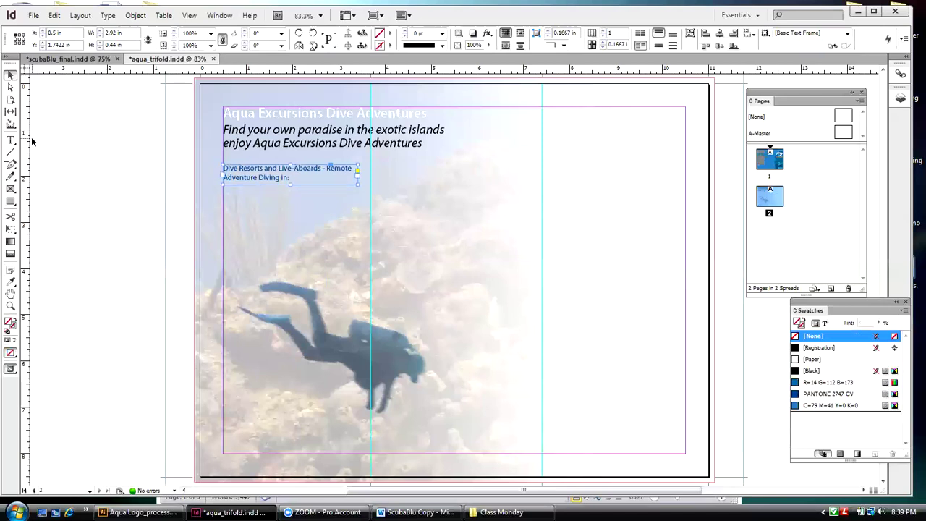
pyautogui.click(44, 139)
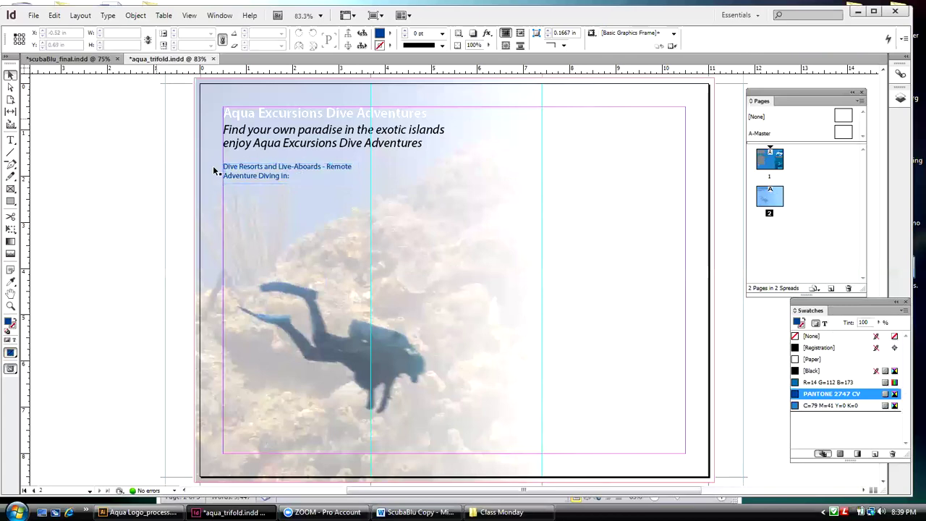
# - Check the finished sample and draw a picture frame about 1.82 by 1.38 in below the subheading, just before the first fold
pyautogui.hotkey('ctrl', 'Tab')
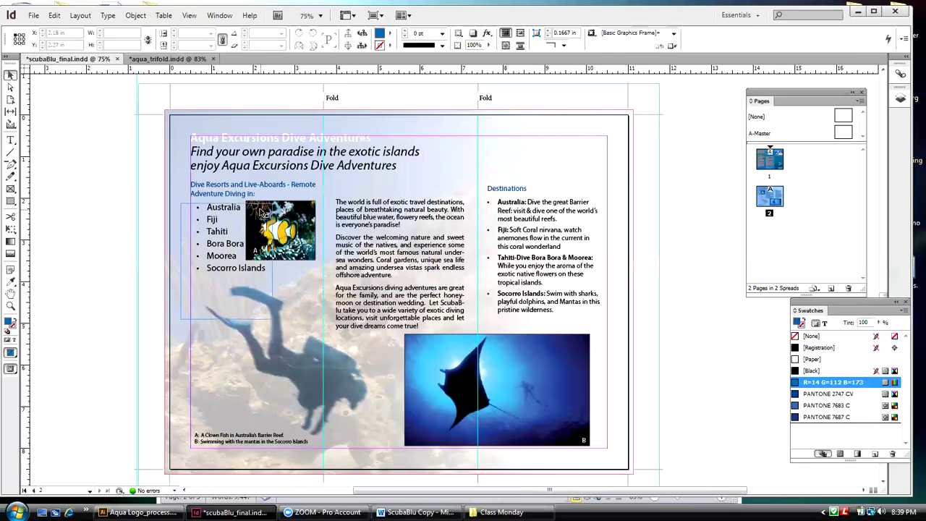
pyautogui.click(168, 60)
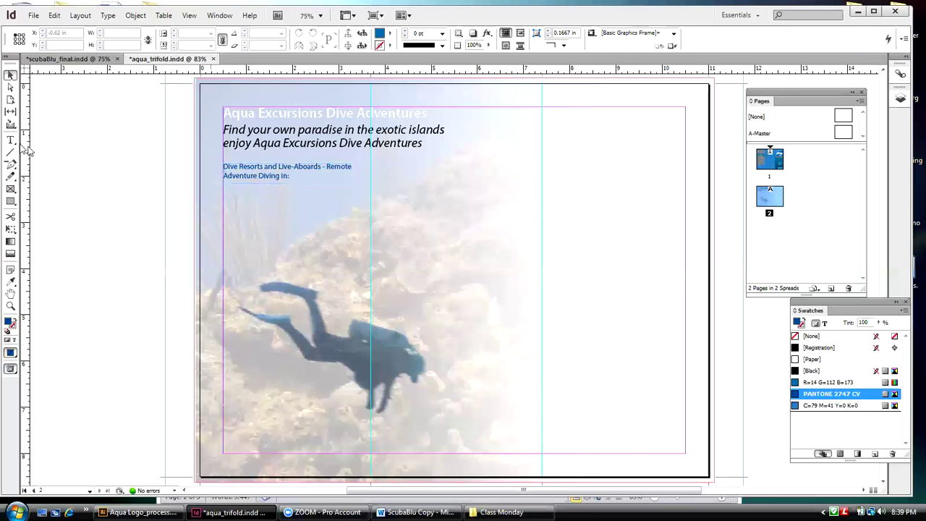
pyautogui.click(11, 189)
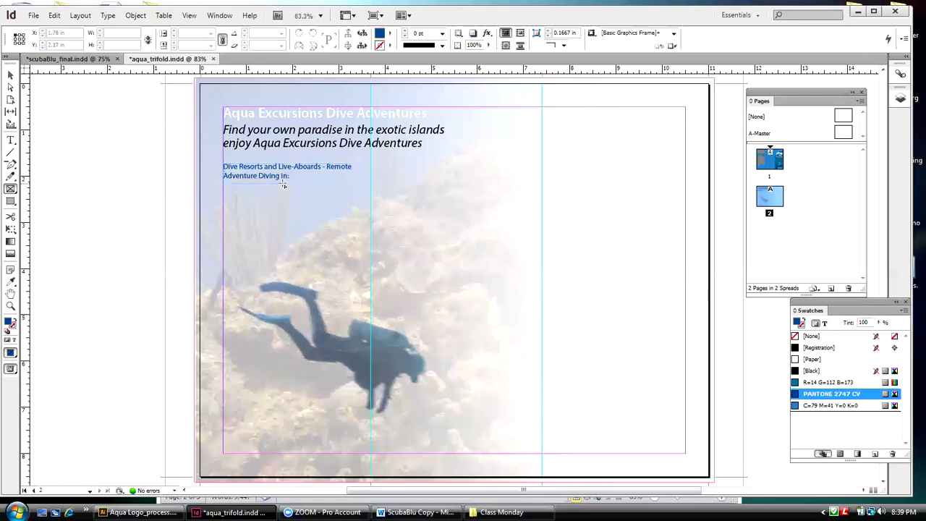
pyautogui.moveTo(283, 184); pyautogui.dragTo(366, 248)
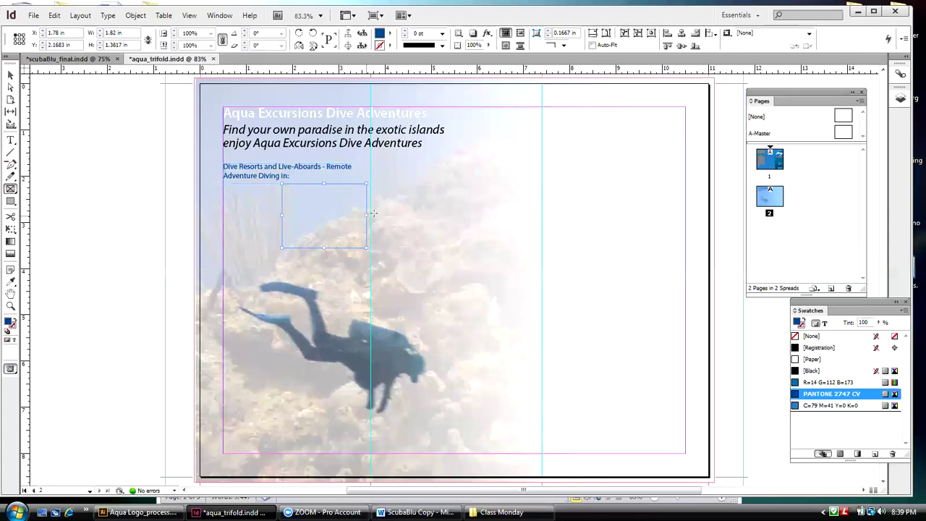
# - Place the clown_fish image in the new picture frame and fit the content proportionally
pyautogui.click(33, 15)
pyautogui.click(48, 191)
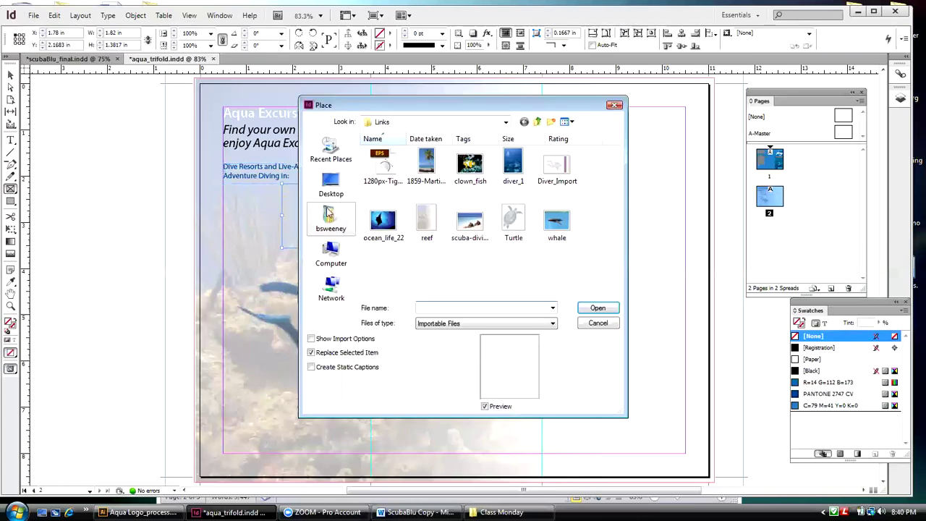
pyautogui.click(470, 170)
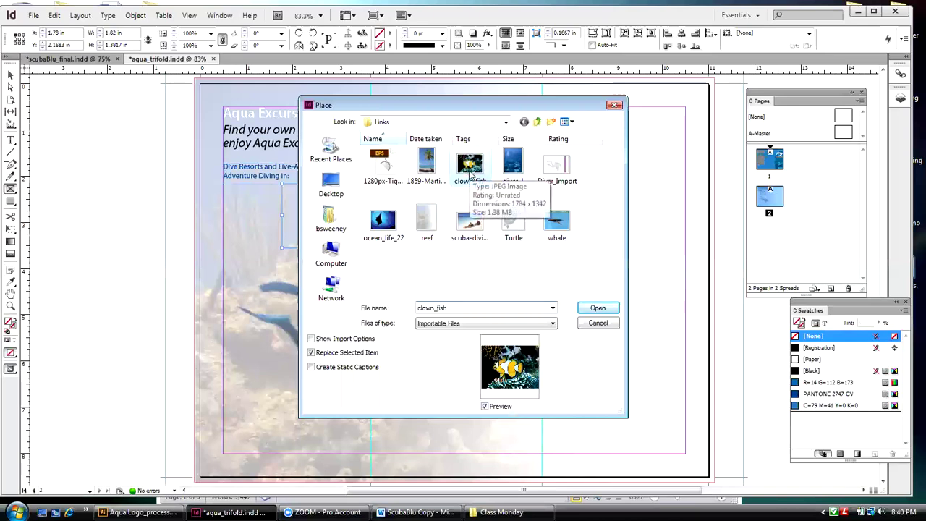
pyautogui.click(598, 307)
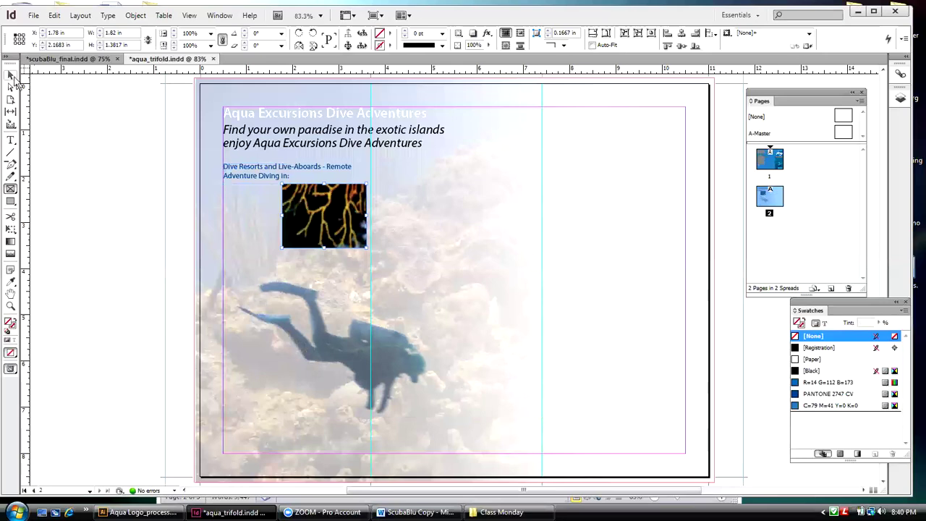
pyautogui.click(136, 15)
pyautogui.moveTo(163, 215)
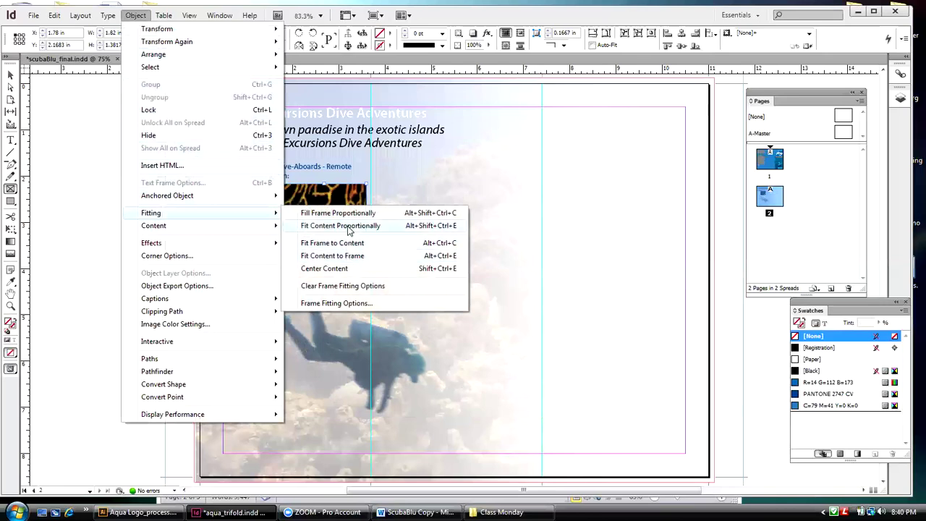
pyautogui.click(350, 230)
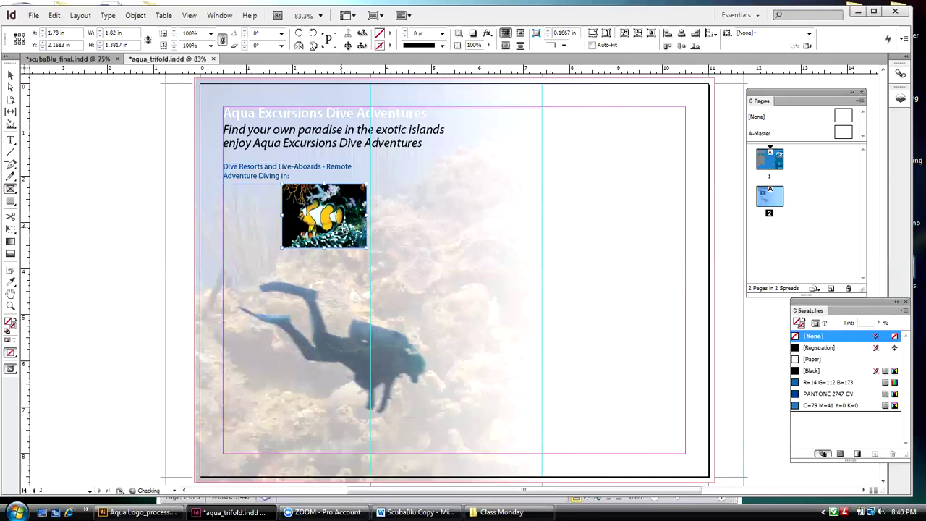
# - Shrink the clown fish picture frame to about 1.74 by 1.32 in, refit its content proportionally, and deselect it
pyautogui.click(11, 73)
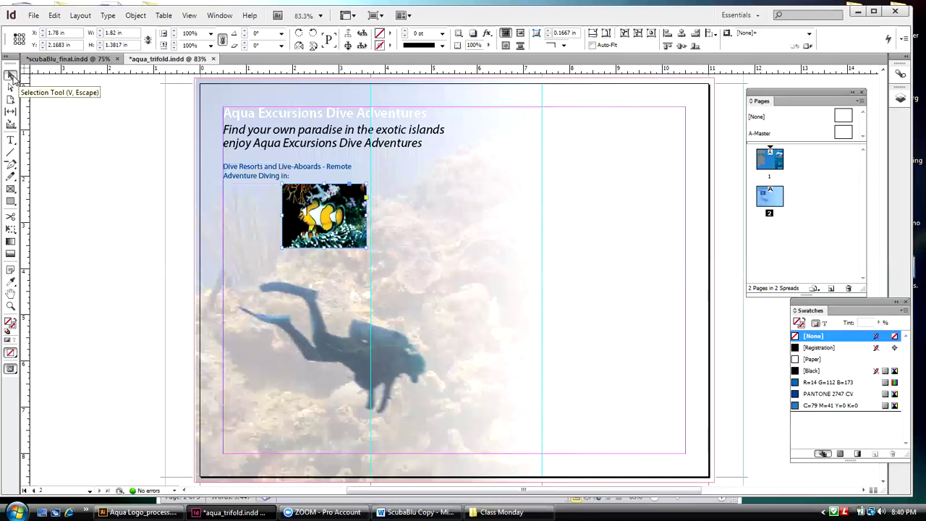
pyautogui.click(68, 59)
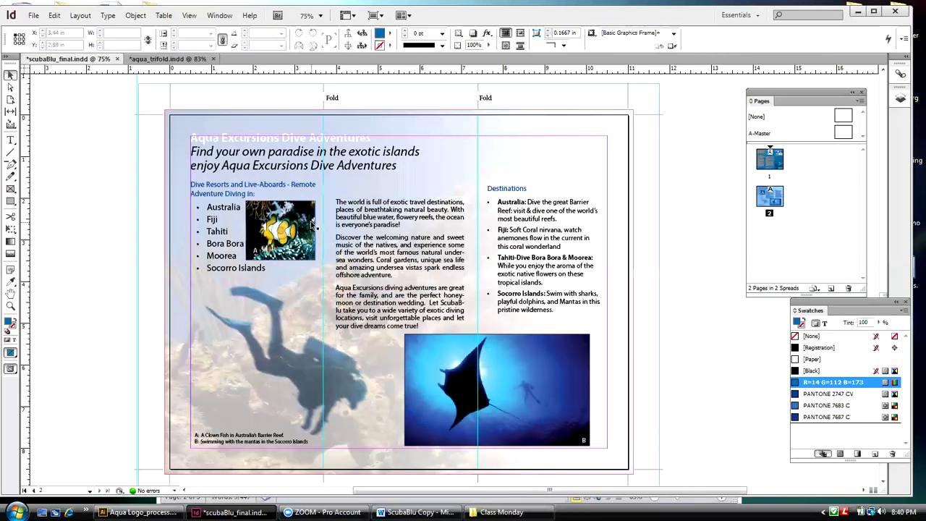
pyautogui.click(164, 61)
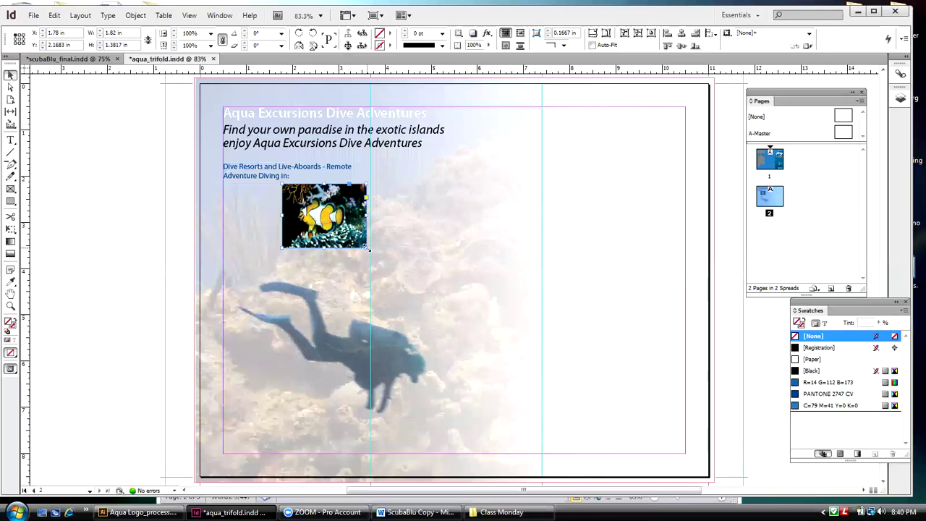
pyautogui.moveTo(367, 248); pyautogui.dragTo(363, 245)
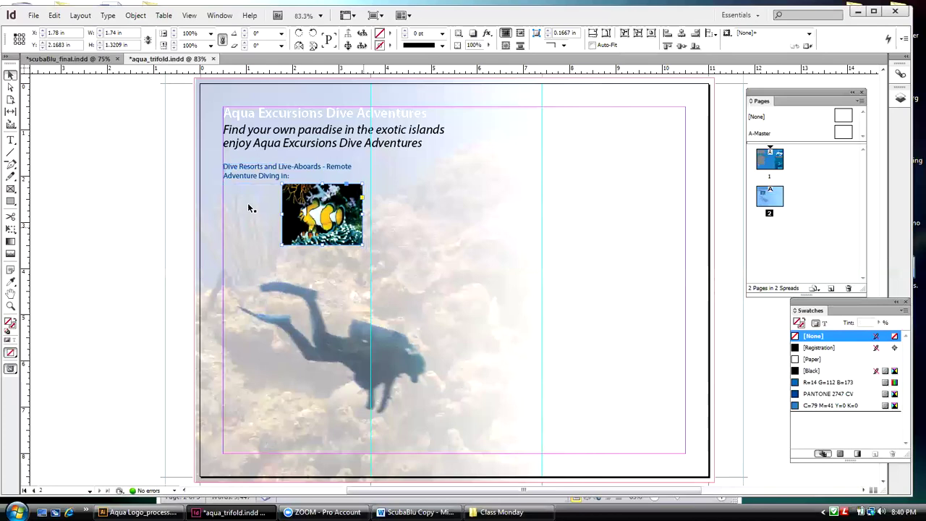
pyautogui.click(135, 15)
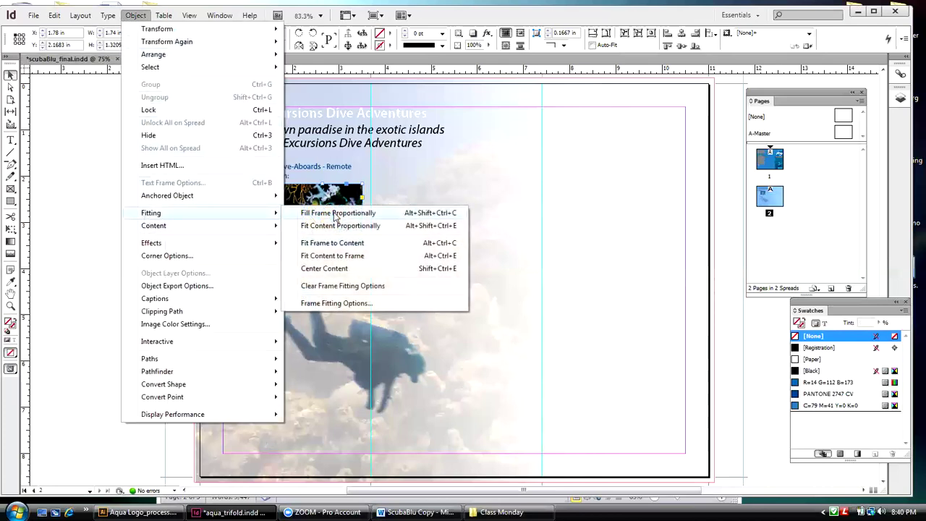
pyautogui.click(333, 225)
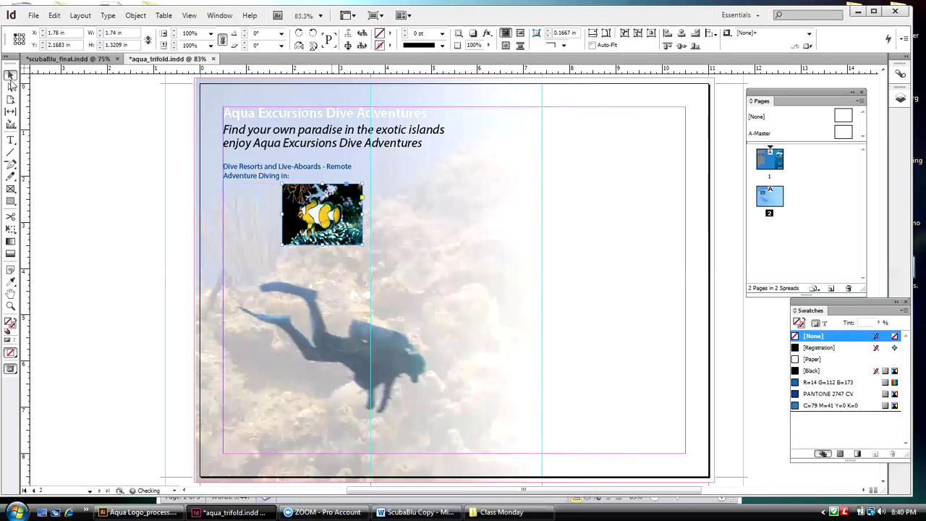
pyautogui.click(199, 209)
pyautogui.click(445, 291)
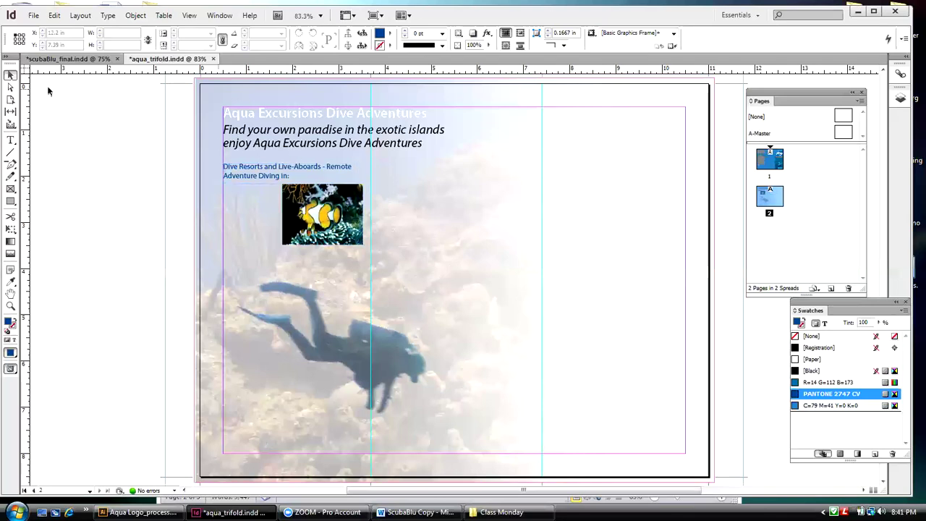
# - Switch to the finished sample scubaBlu_final.indd and show its outside page, page 1, fitted to the window
pyautogui.click(55, 59)
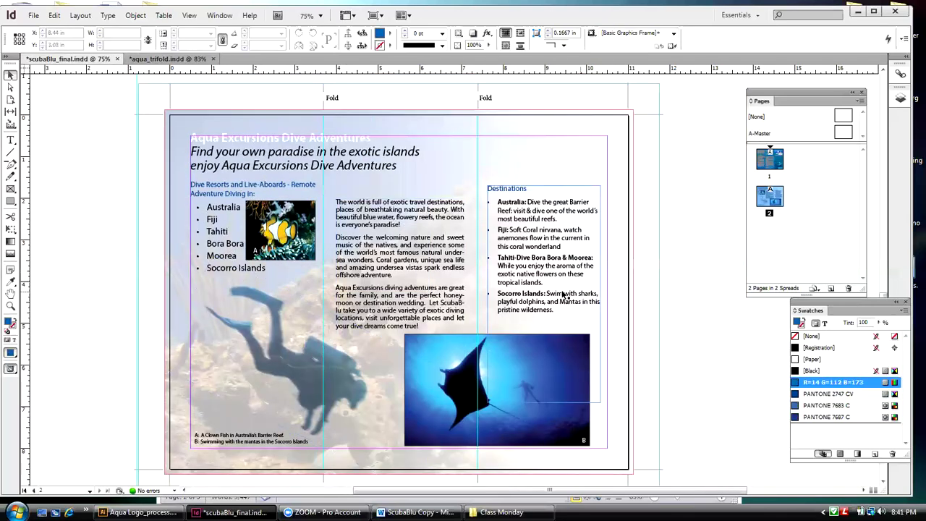
pyautogui.doubleClick(770, 162)
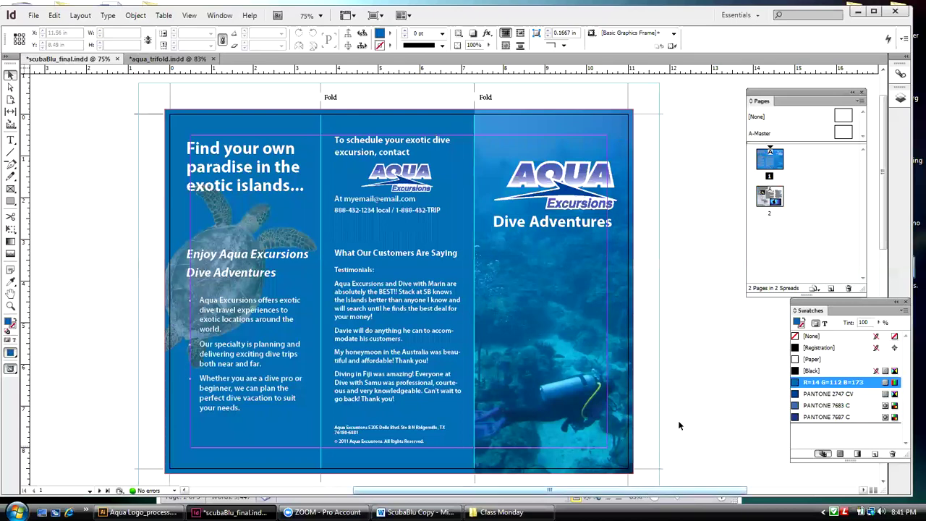
pyautogui.hotkey('ctrl', '0')
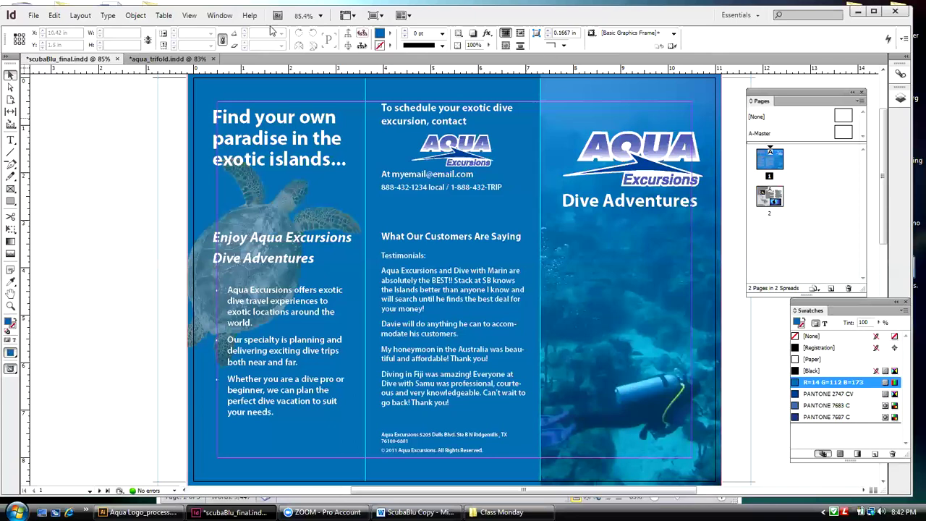
# - Start a spelling check of the finished sample and place its dialog clear of the flagged testimonial text
pyautogui.click(109, 16)
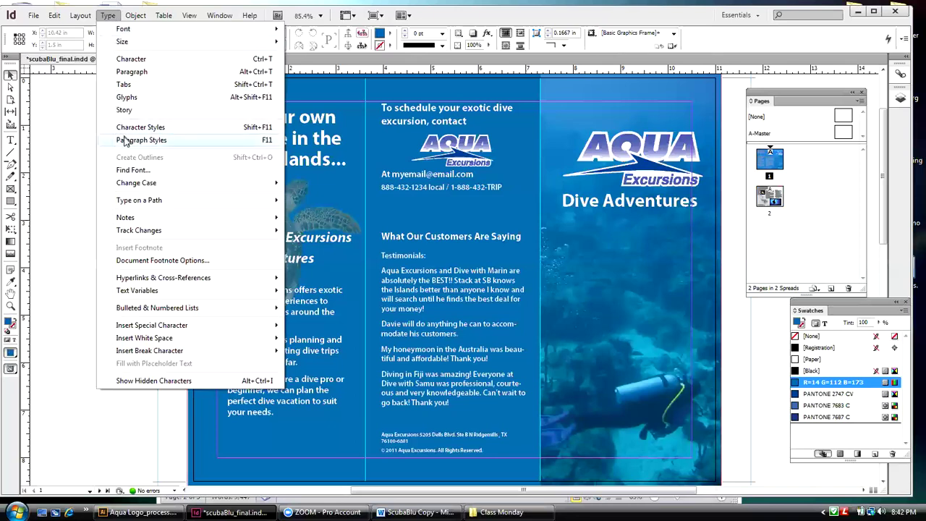
pyautogui.click(33, 15)
pyautogui.moveTo(57, 16)
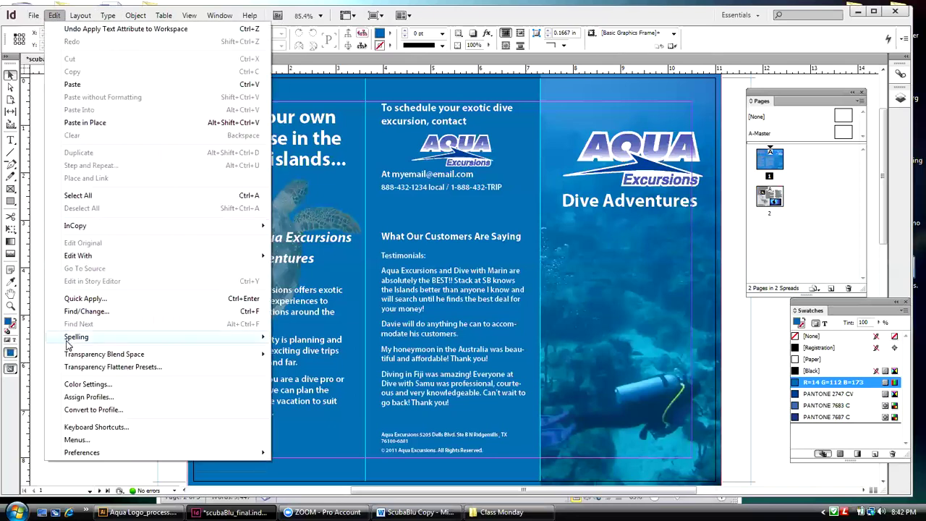
pyautogui.moveTo(72, 337)
pyautogui.click(334, 336)
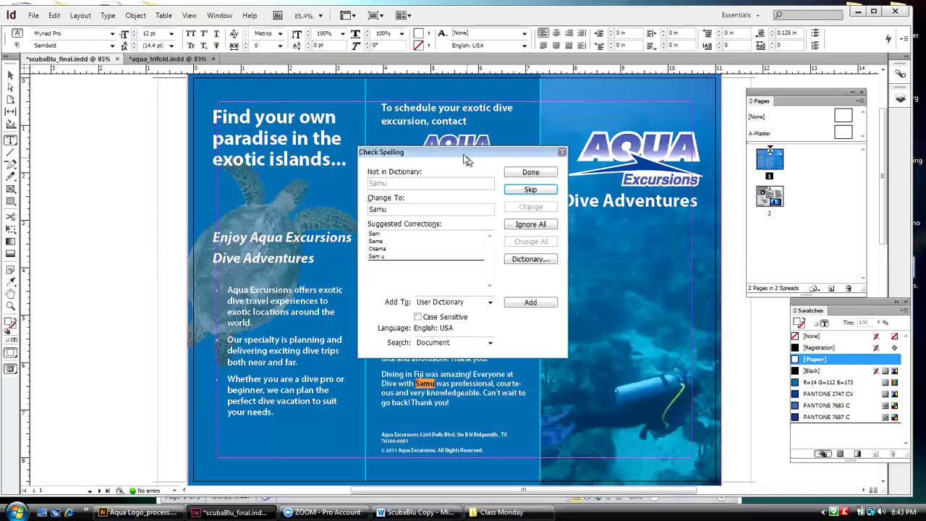
pyautogui.moveTo(463, 154); pyautogui.dragTo(139, 106)
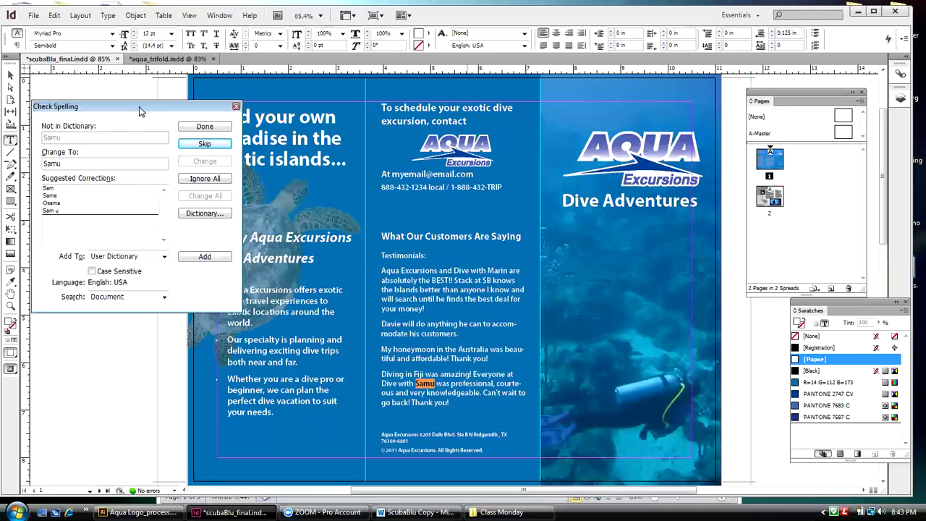
pyautogui.moveTo(139, 107); pyautogui.dragTo(147, 93)
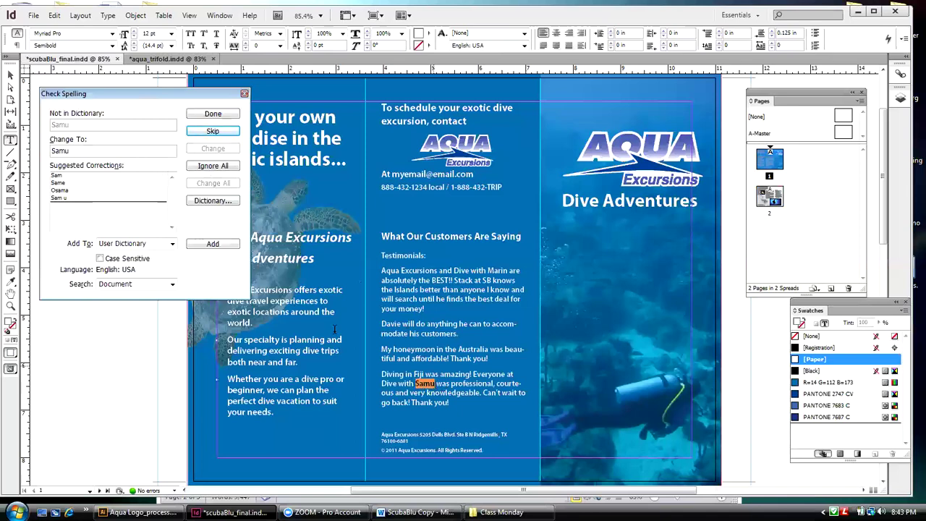
# - Skip every flagged word in the document, including Live-Aboards, ScubaBlu, Bora and Moorea, and end the spelling check
pyautogui.click(193, 131)
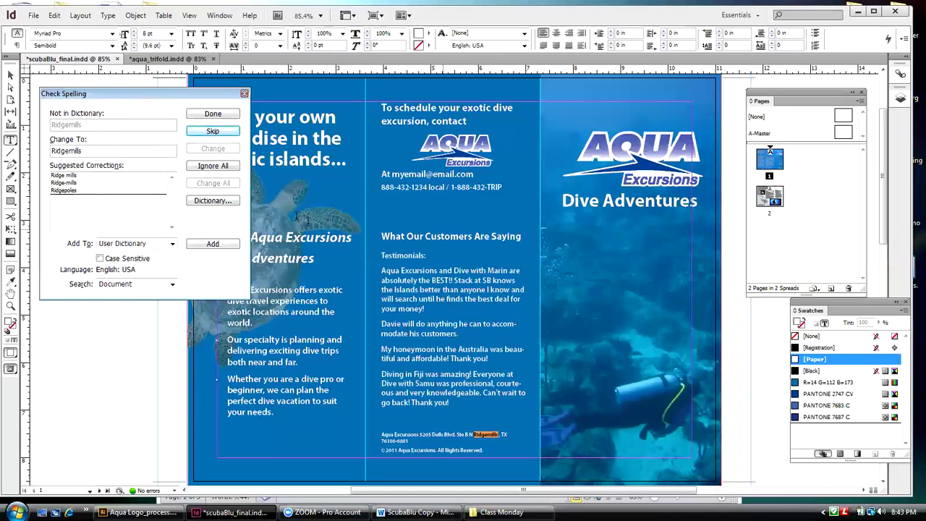
pyautogui.click(203, 137)
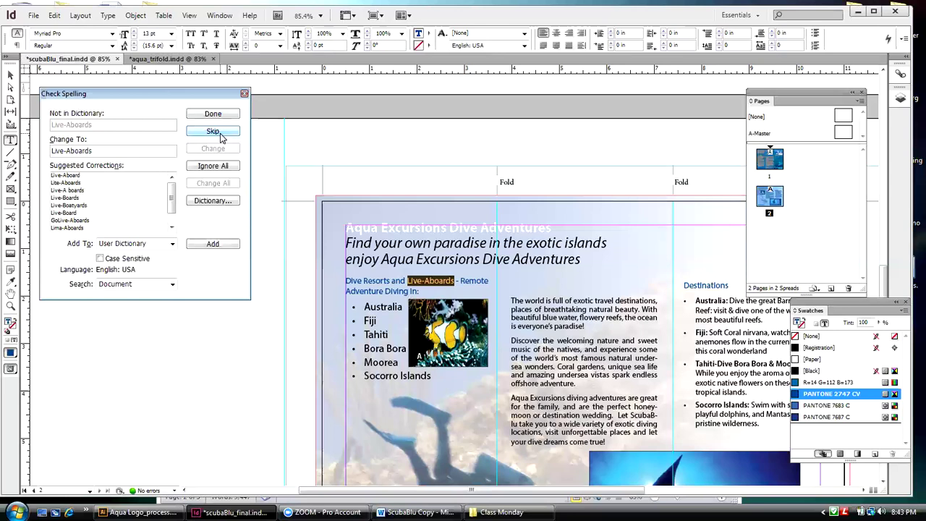
pyautogui.click(213, 131)
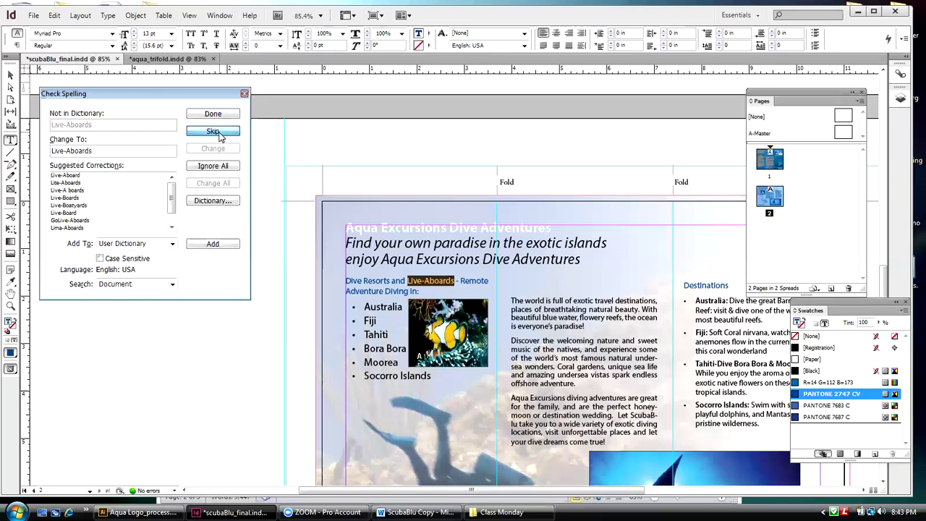
pyautogui.click(219, 134)
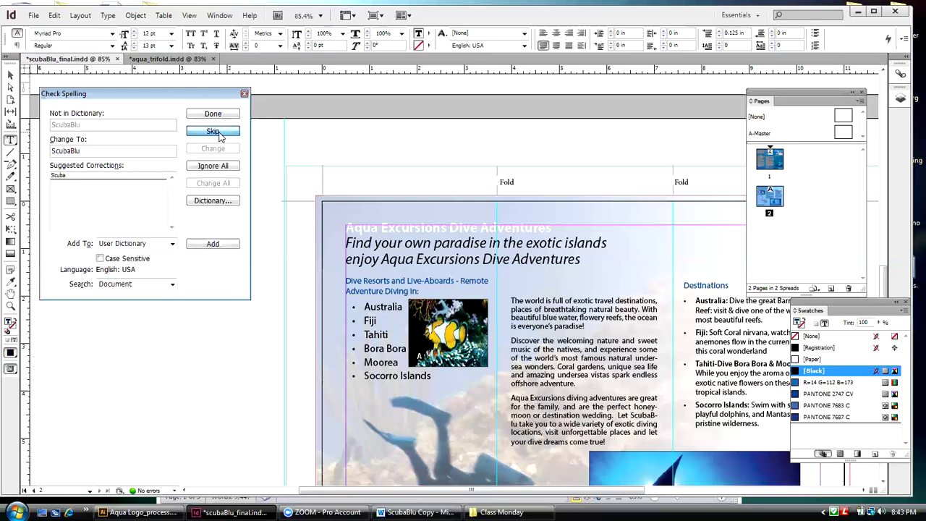
pyautogui.click(219, 135)
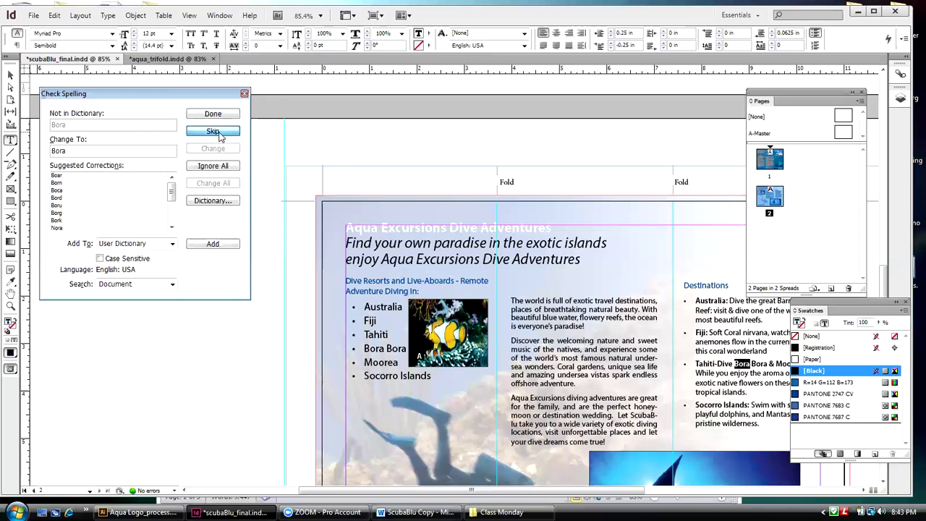
pyautogui.click(219, 135)
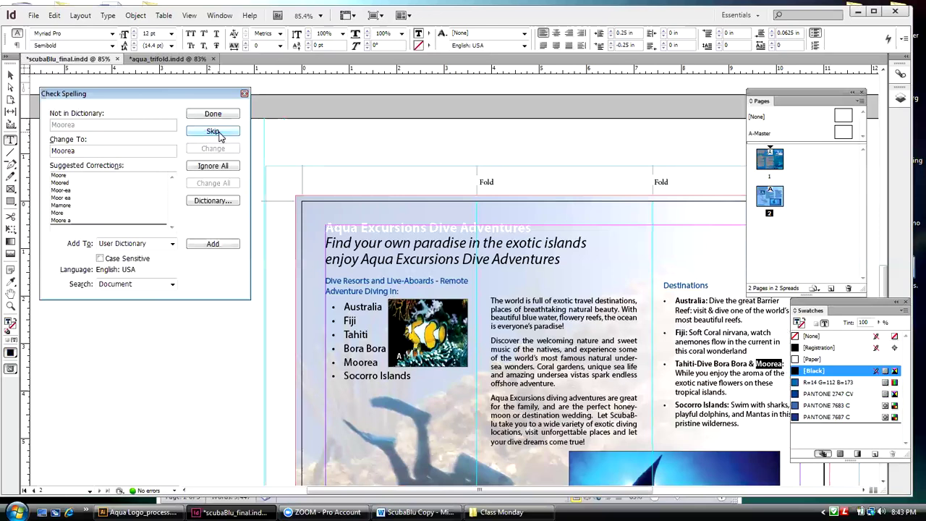
pyautogui.click(219, 135)
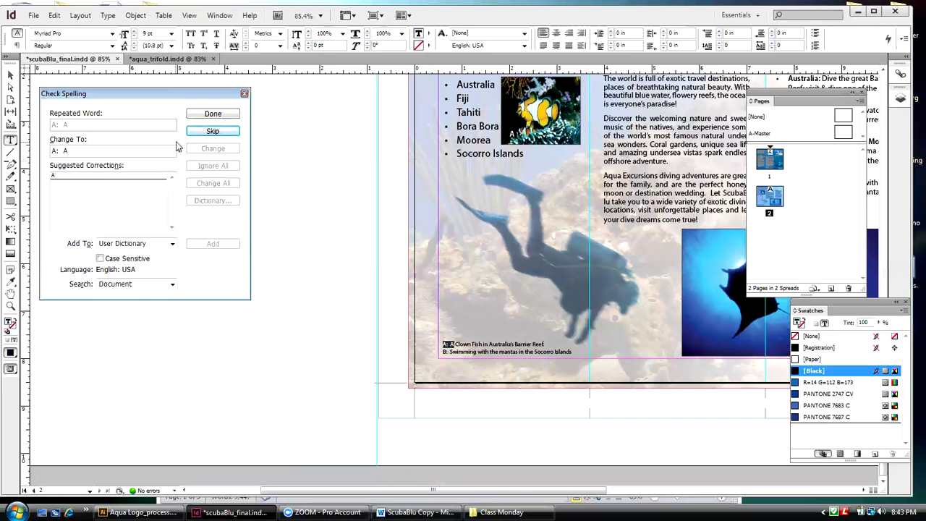
pyautogui.click(194, 136)
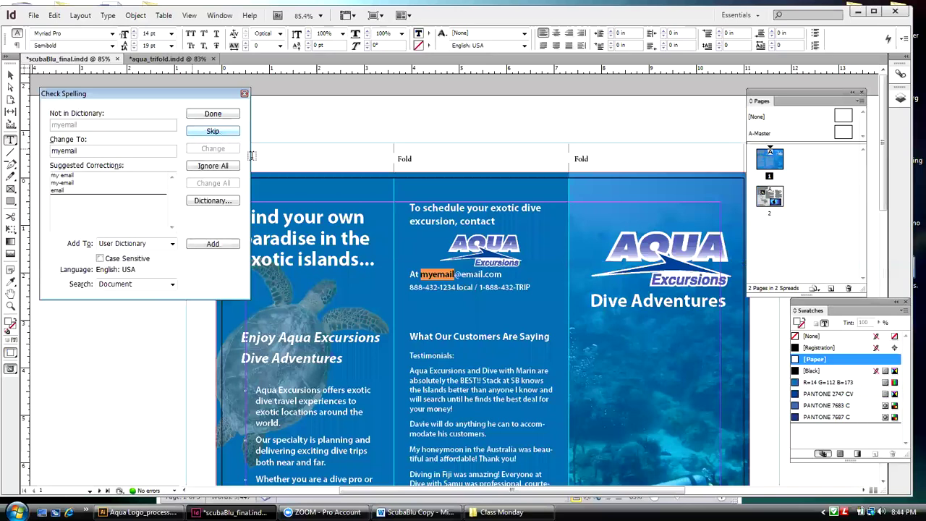
pyautogui.click(194, 134)
pyautogui.click(194, 133)
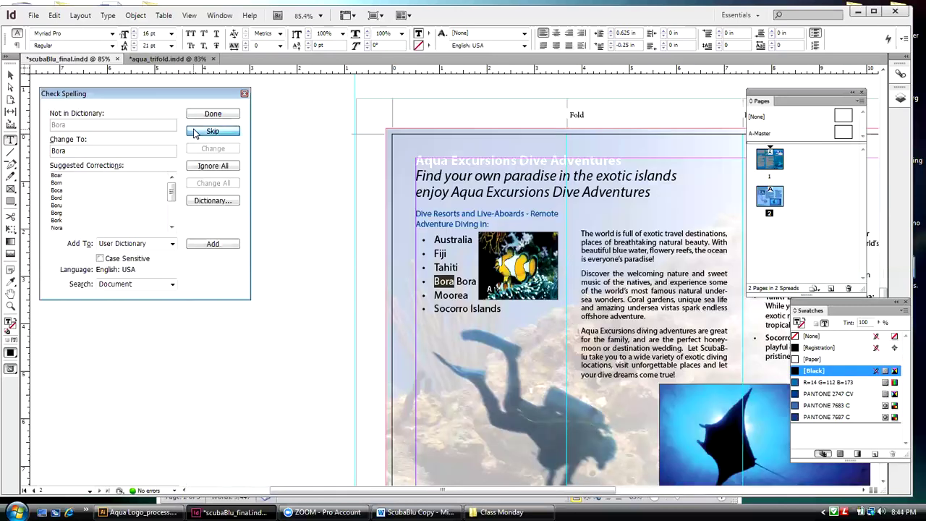
pyautogui.click(194, 134)
pyautogui.click(194, 134)
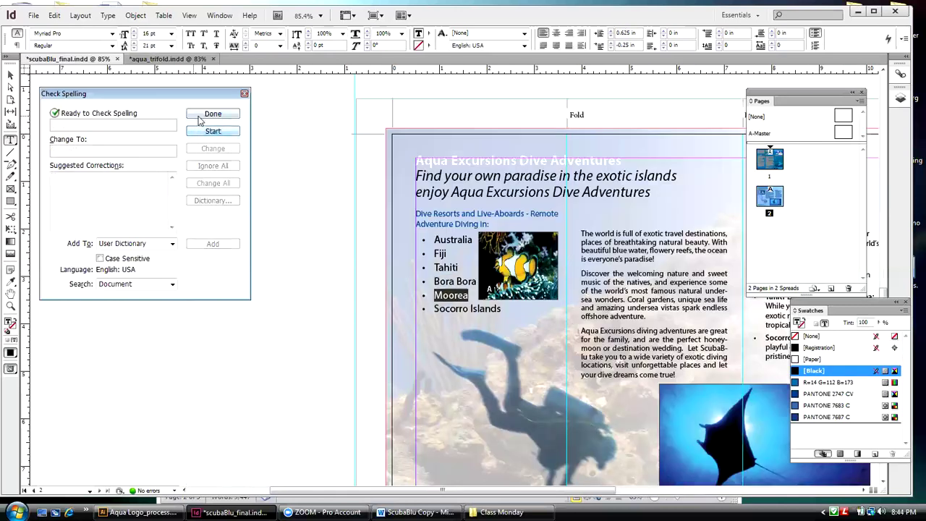
pyautogui.click(200, 121)
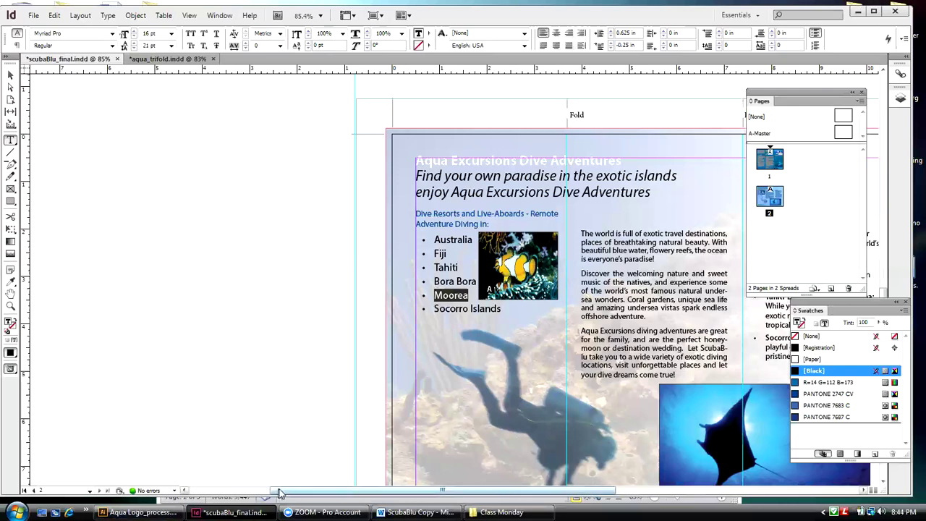
# - Leave text editing in the bulleted destination list on the inside page and deselect its frame
pyautogui.moveTo(281, 492); pyautogui.dragTo(359, 493)
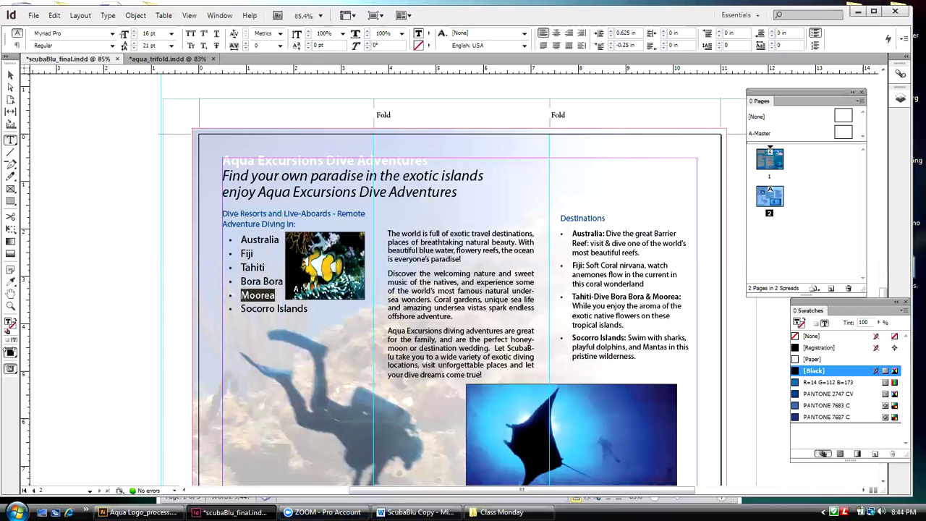
pyautogui.click(10, 75)
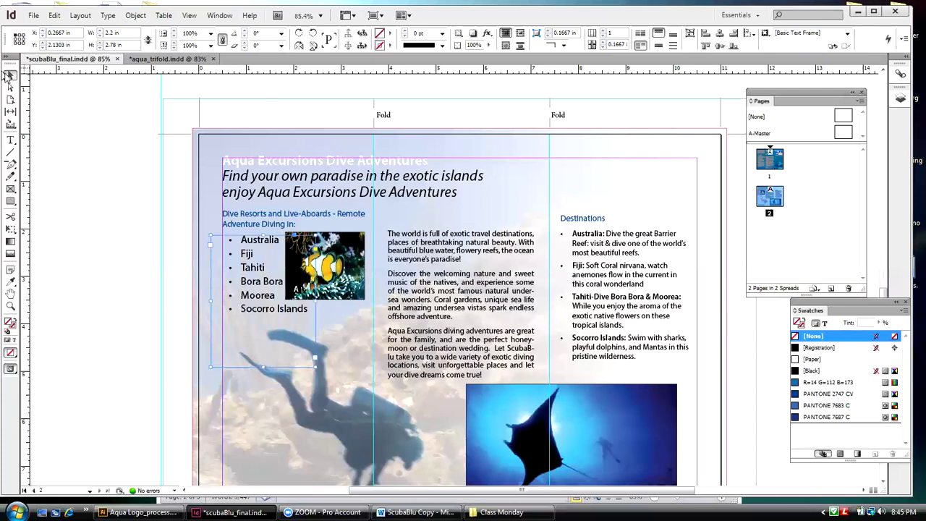
pyautogui.click(65, 86)
pyautogui.click(66, 86)
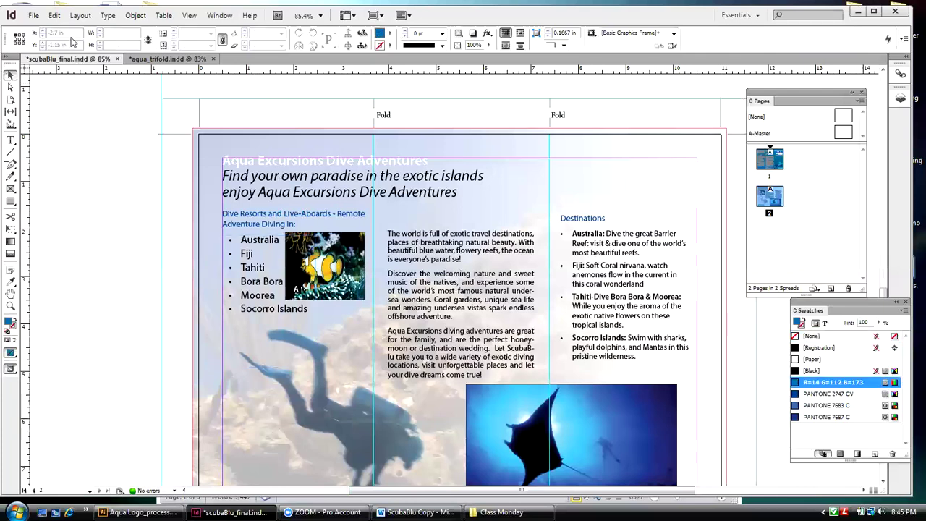
# - Open the Package check for scubaBlu_final.indd and review its fonts, links and images, colors and inks, print settings, external plug-ins and summary
pyautogui.click(34, 16)
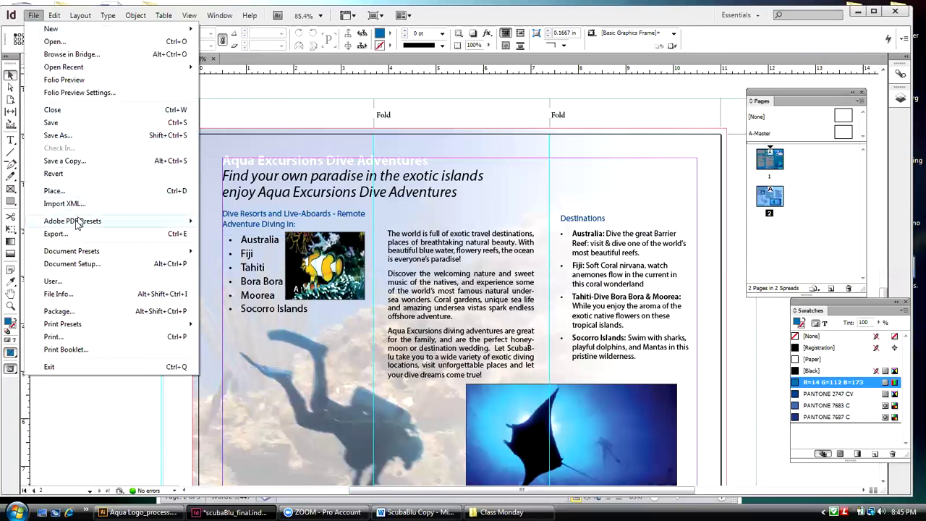
pyautogui.click(59, 312)
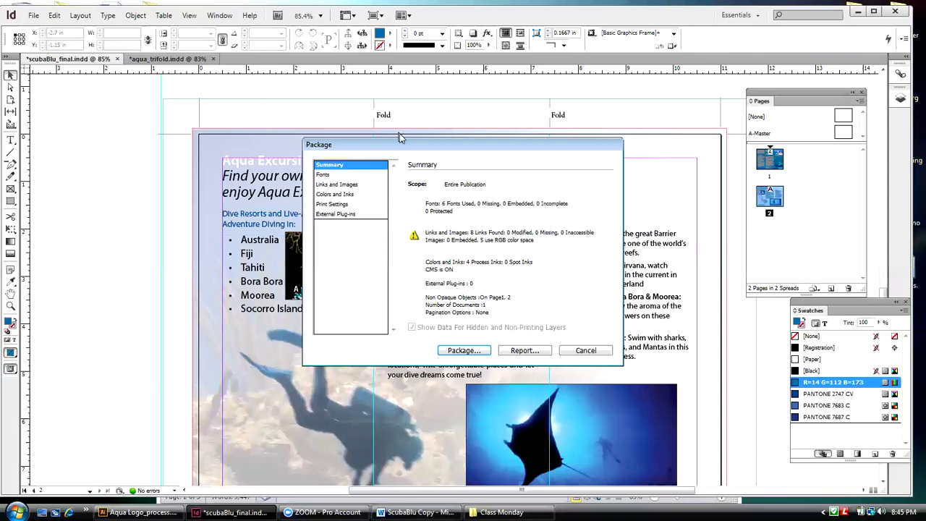
pyautogui.moveTo(439, 146); pyautogui.dragTo(440, 128)
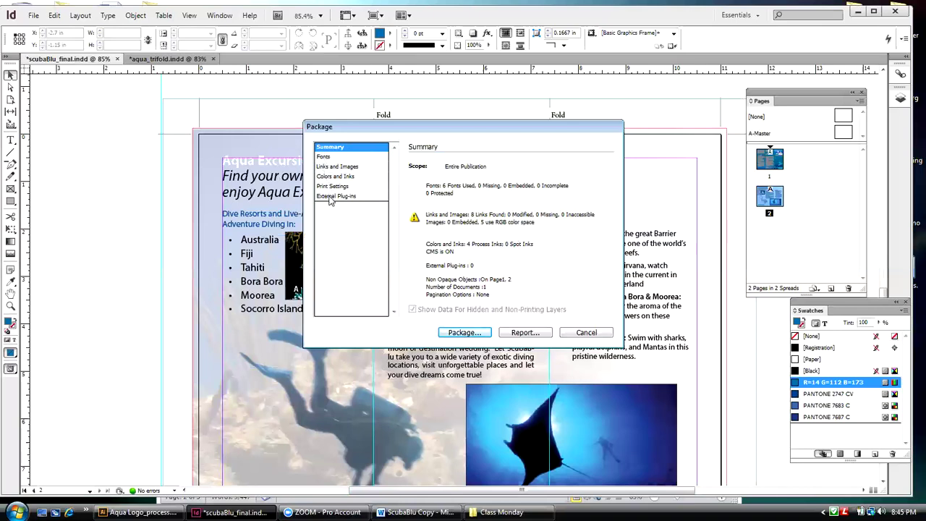
pyautogui.click(325, 158)
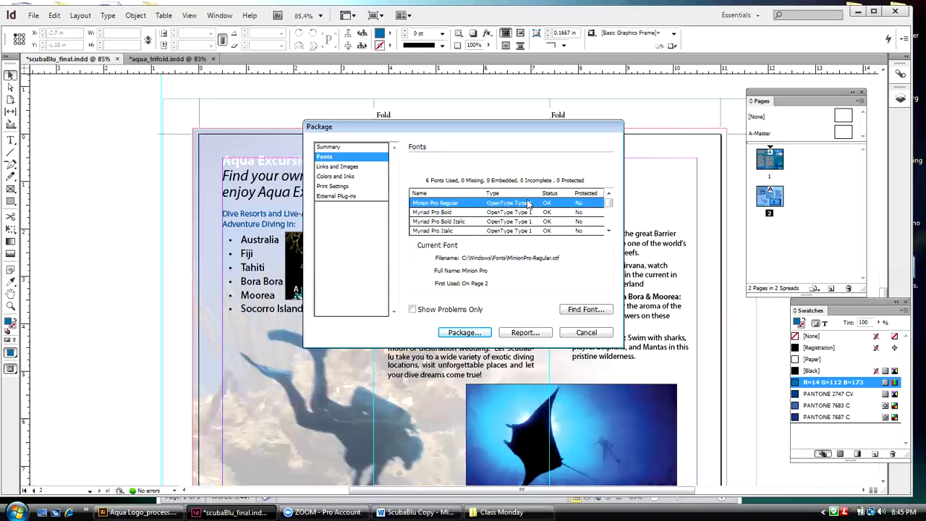
pyautogui.scroll(-3, 607, 210)
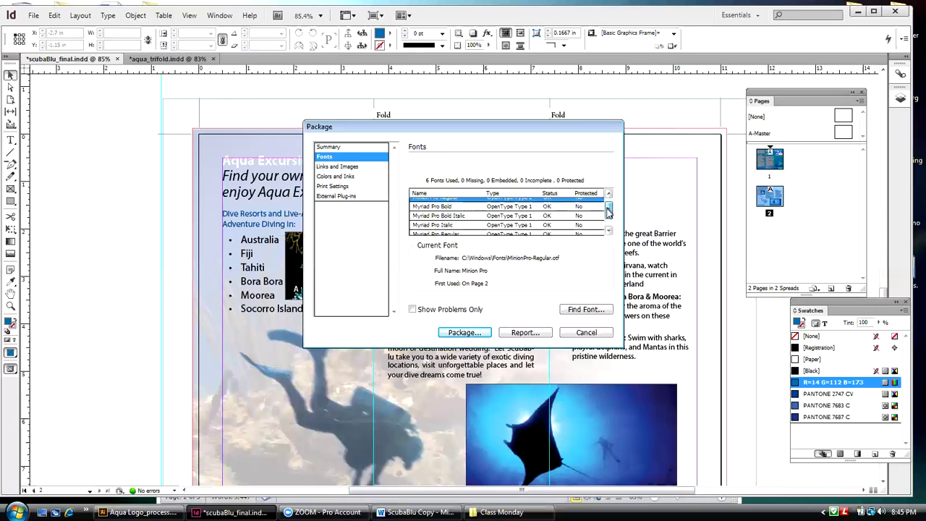
pyautogui.click(338, 167)
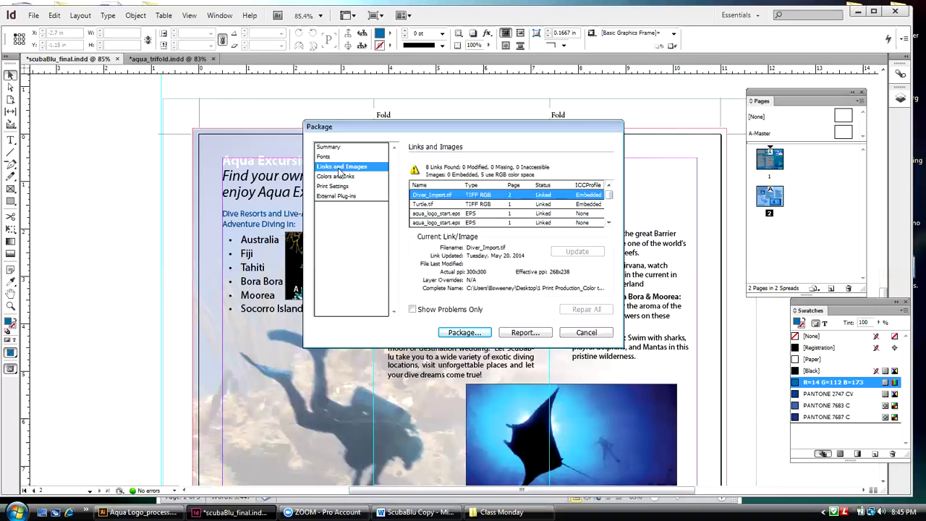
pyautogui.click(338, 177)
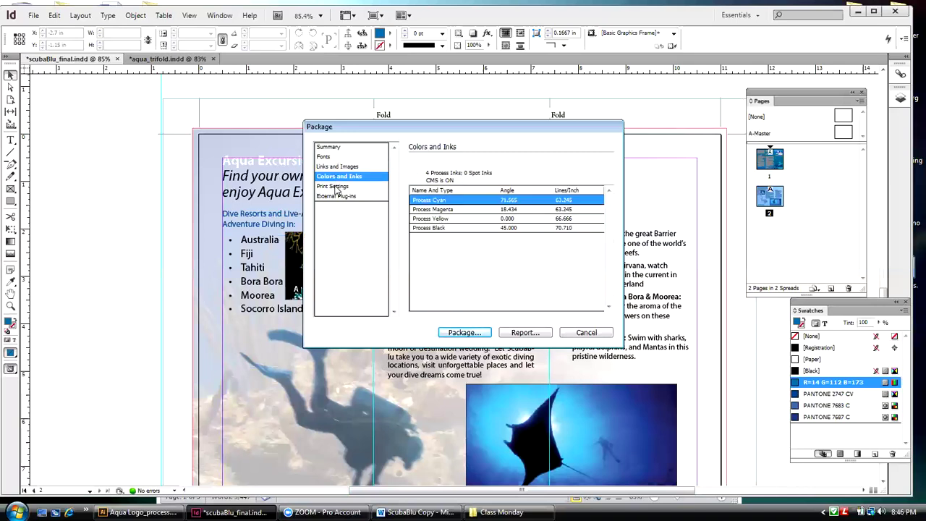
pyautogui.click(336, 186)
pyautogui.click(335, 197)
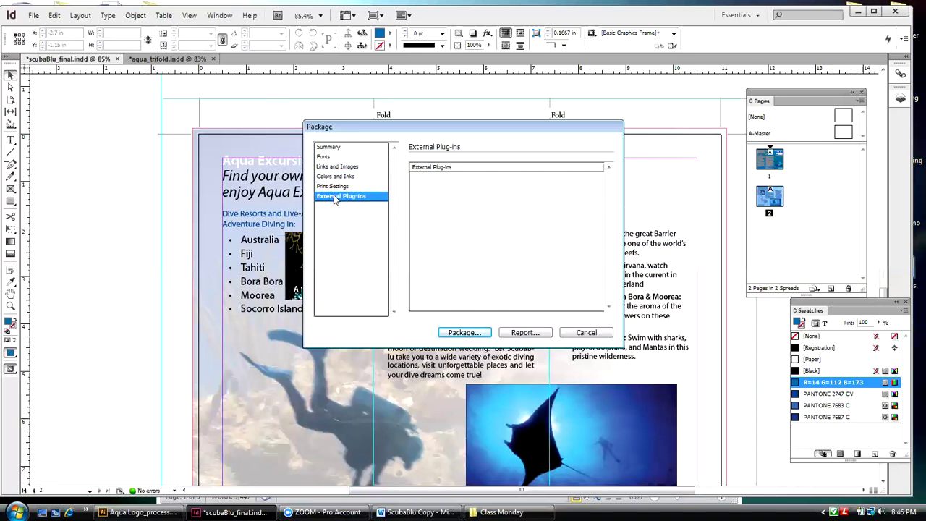
pyautogui.click(328, 148)
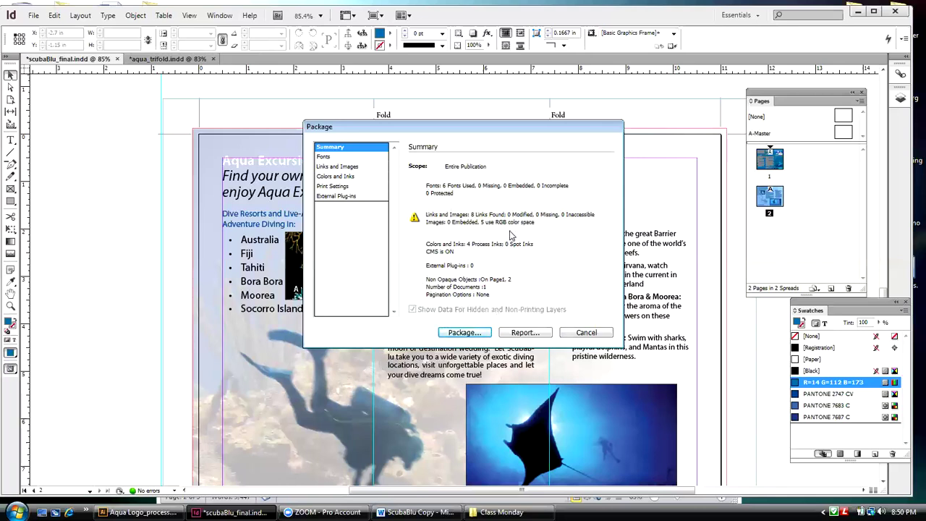
# - Save the publication and package it to the Desktop as scubaBlu_final Folder, leaving the printing instructions blank and copying fonts and linked graphics
pyautogui.click(478, 334)
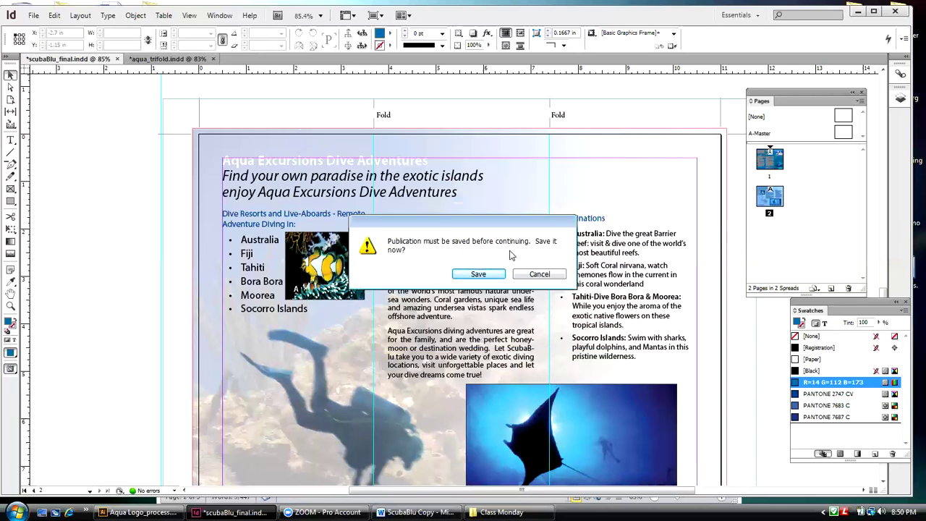
pyautogui.click(479, 275)
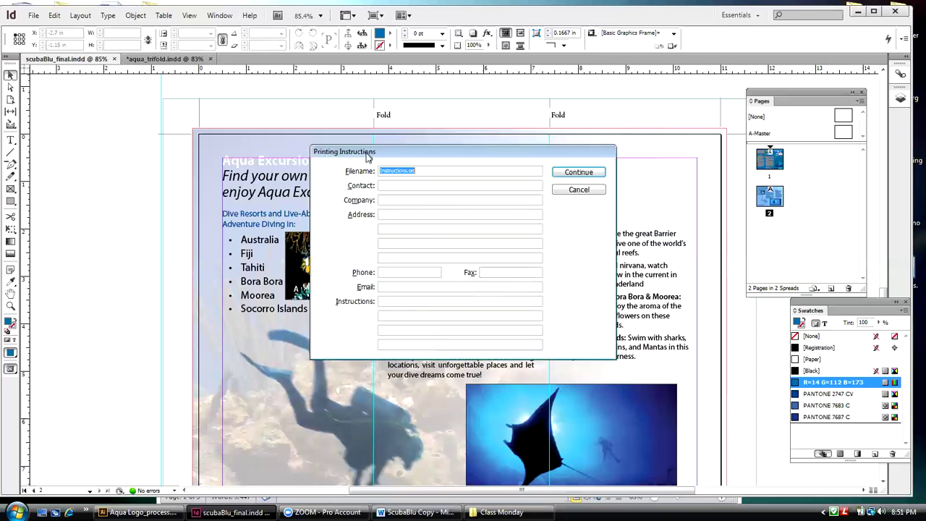
pyautogui.moveTo(378, 157); pyautogui.dragTo(395, 151)
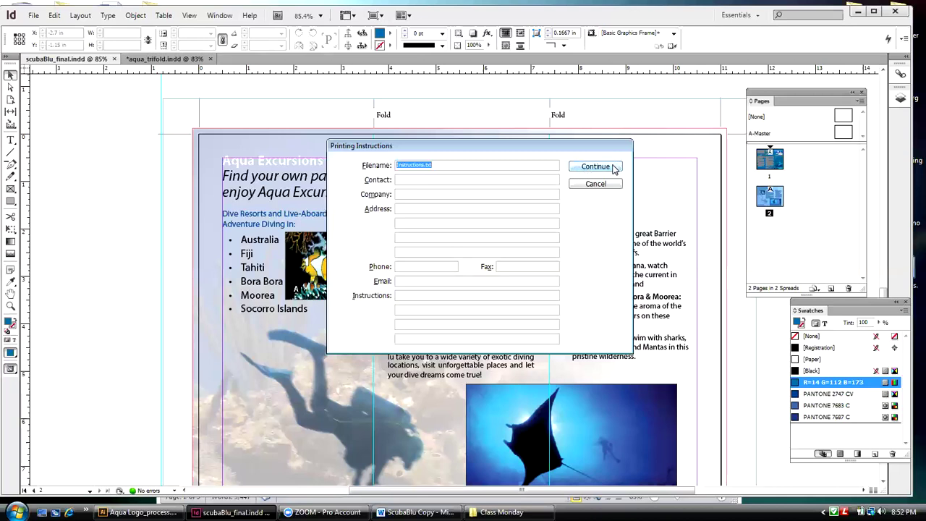
pyautogui.click(613, 168)
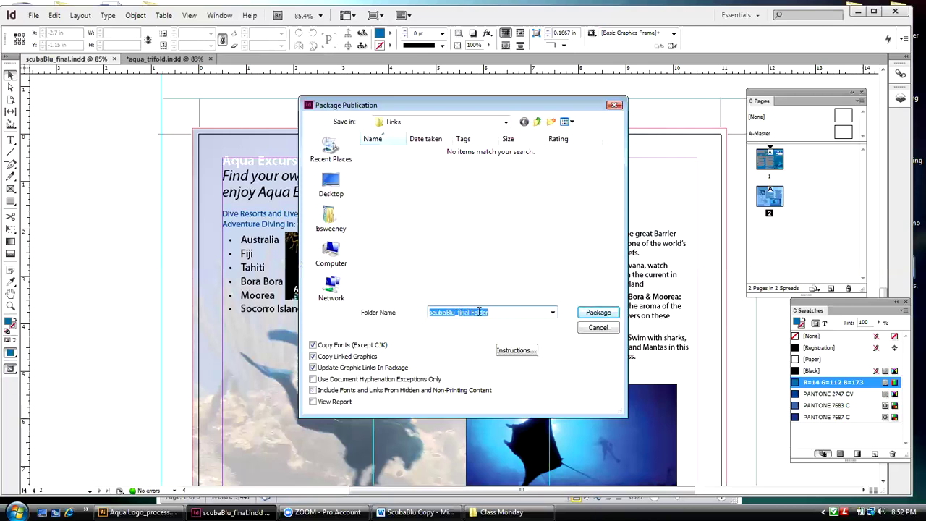
pyautogui.click(330, 183)
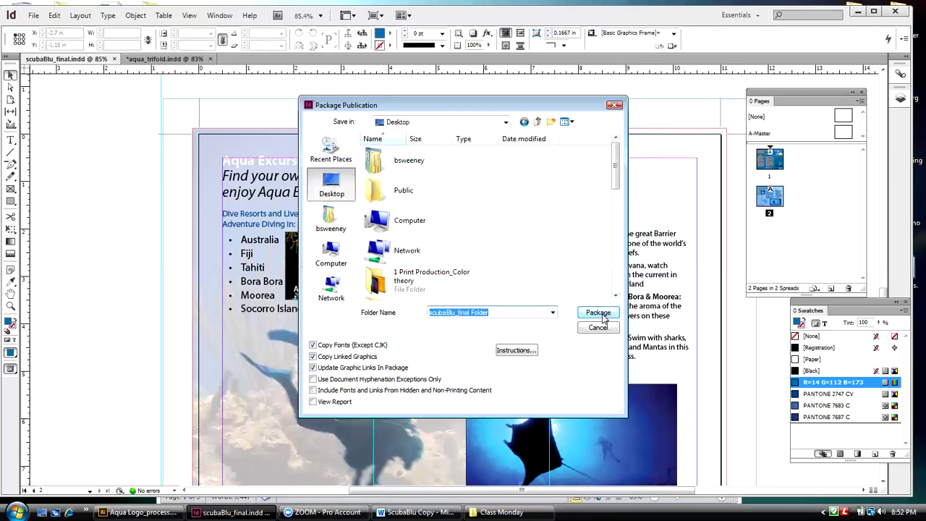
pyautogui.click(601, 315)
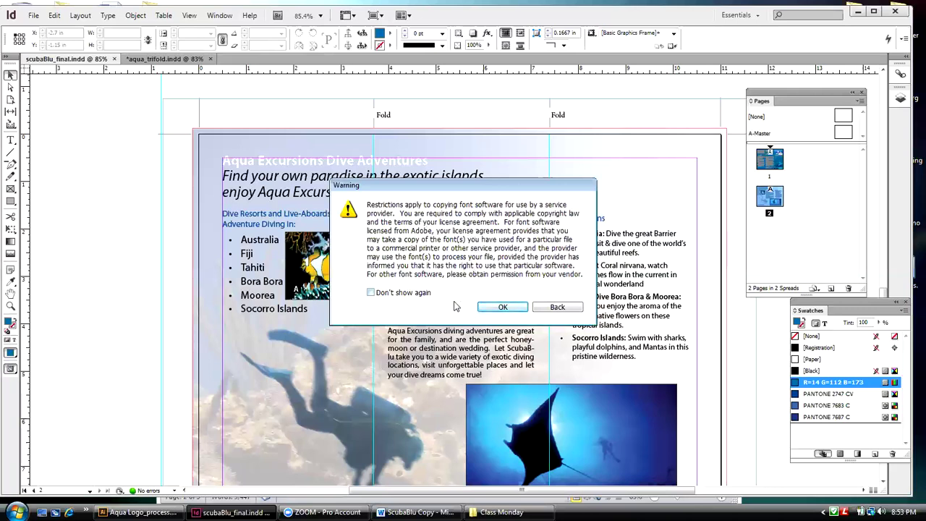
pyautogui.click(504, 307)
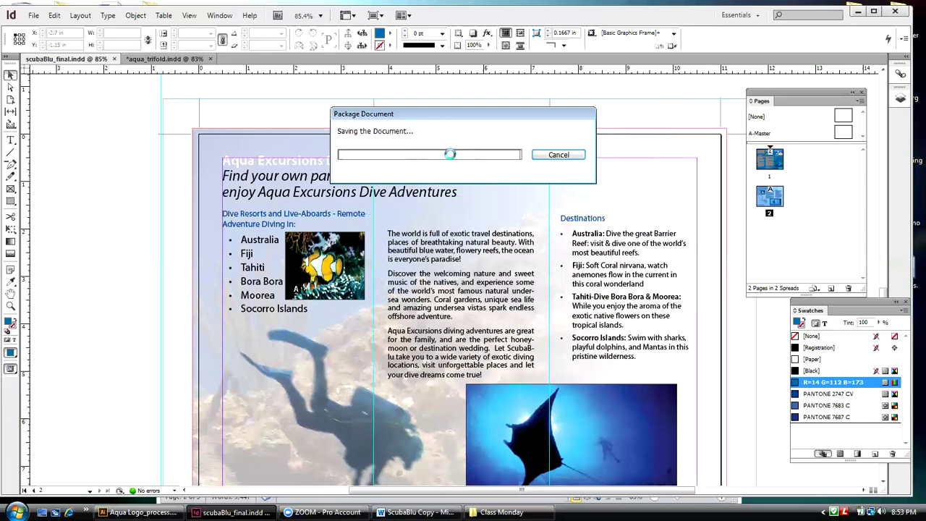
# - Clear the desktop by minimizing the layout program and closing the ScubaBlu Copy document and the Class Monday folder window
pyautogui.click(858, 13)
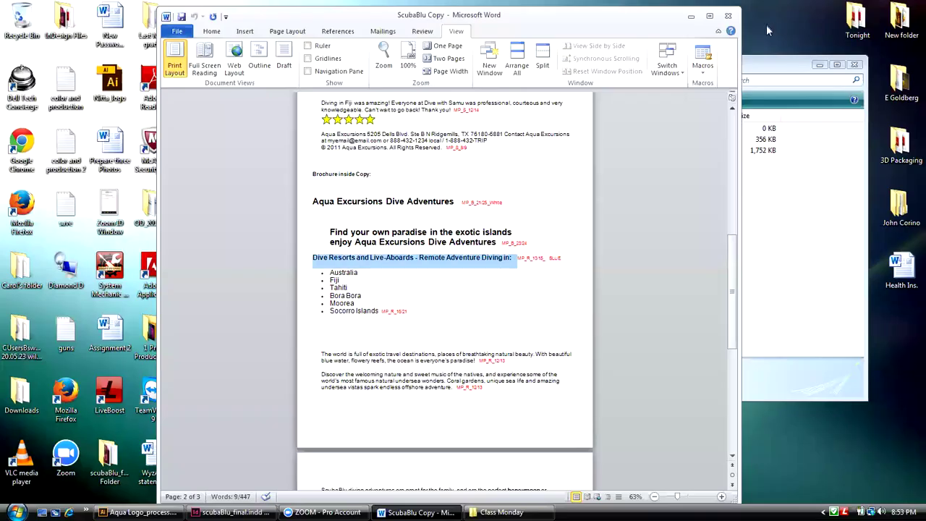
pyautogui.click(729, 15)
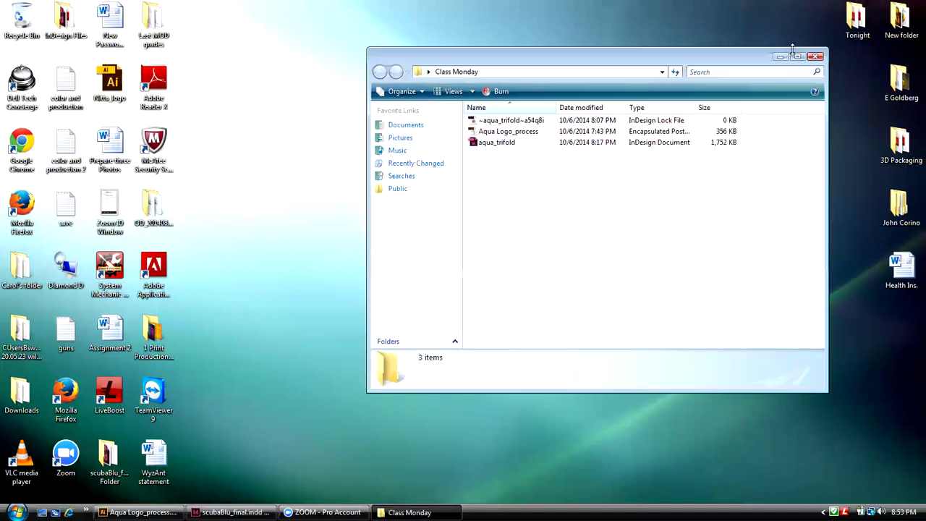
pyautogui.click(816, 58)
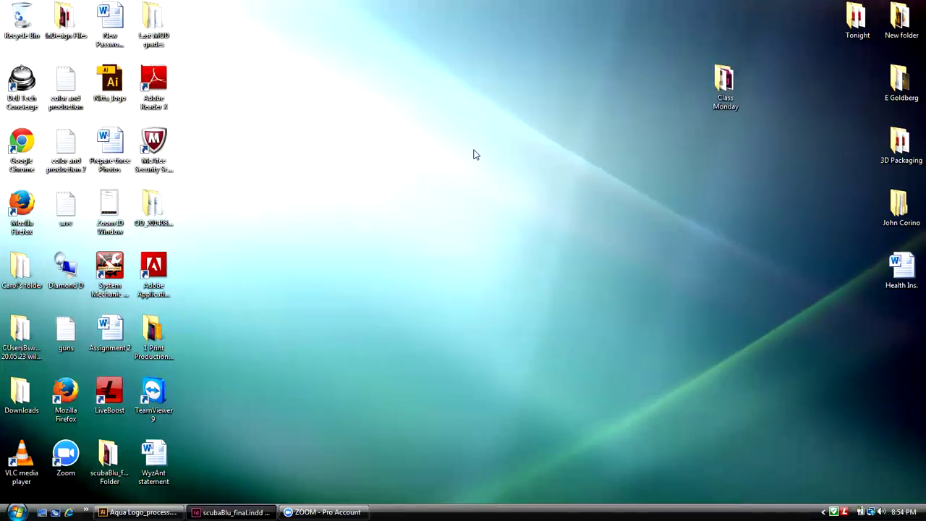
# - Move scubaBlu_final Folder to an open area of the desktop, open it and place its window beside the folder icon
pyautogui.moveTo(105, 454); pyautogui.dragTo(306, 205)
pyautogui.doubleClick(326, 206)
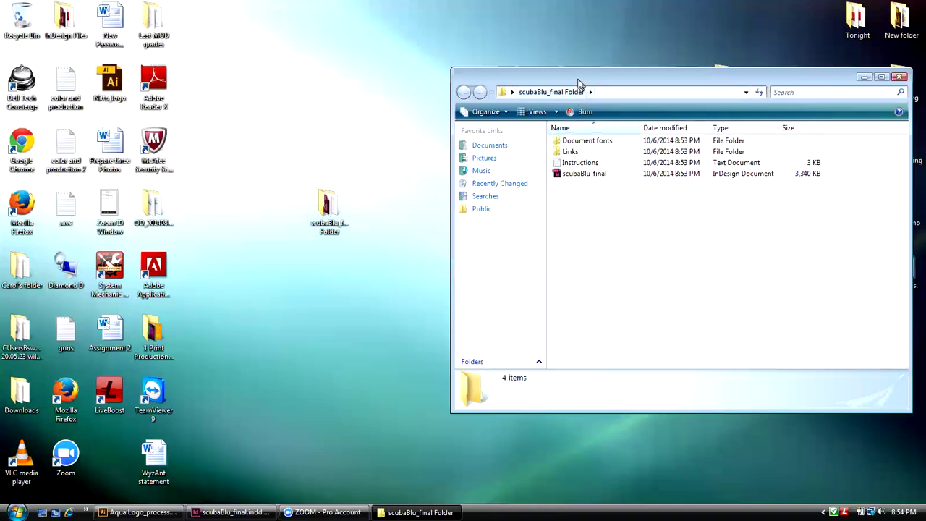
pyautogui.moveTo(578, 83); pyautogui.dragTo(510, 60)
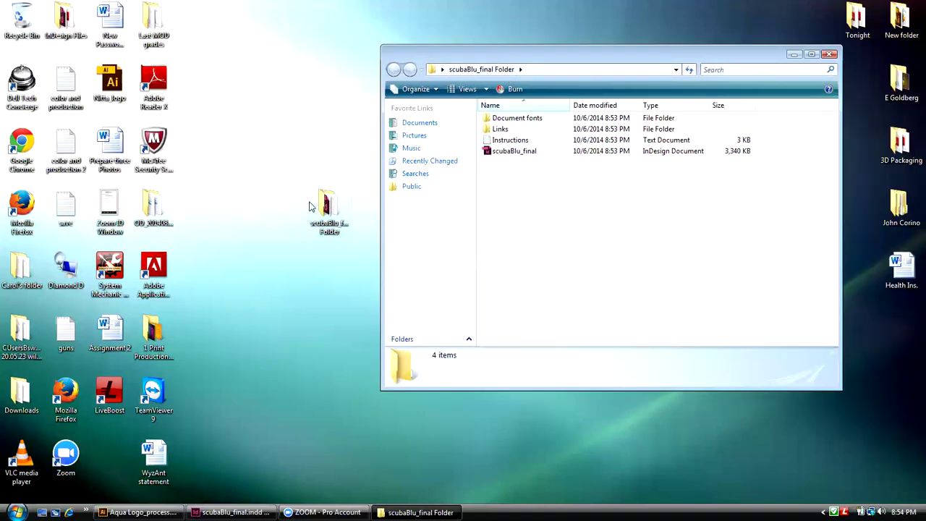
pyautogui.moveTo(510, 56); pyautogui.dragTo(472, 53)
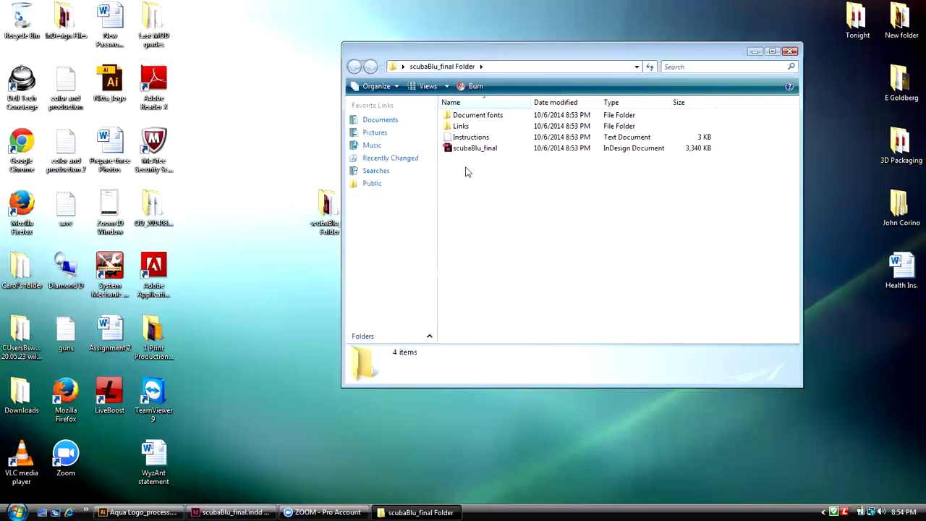
# - Examine the packaged files in the Document fonts folder and in the Links folder
pyautogui.doubleClick(472, 118)
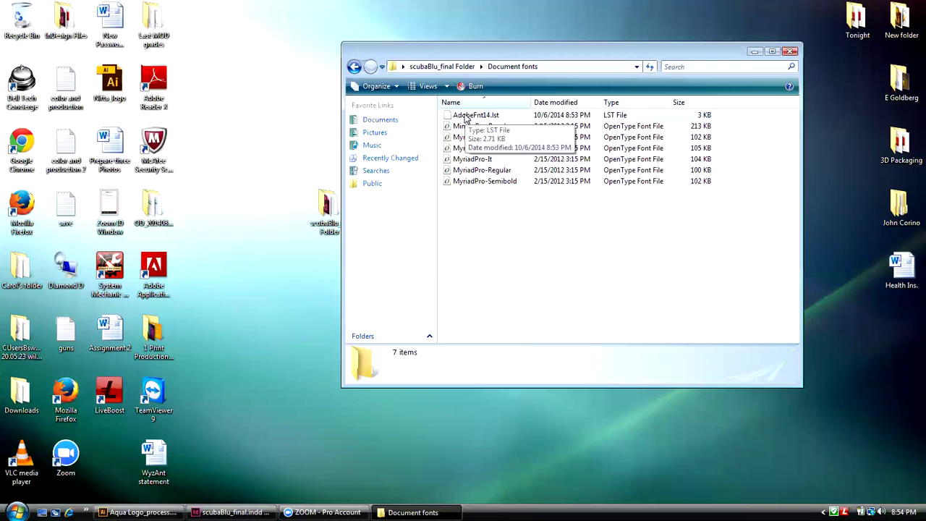
pyautogui.click(456, 67)
pyautogui.doubleClick(459, 127)
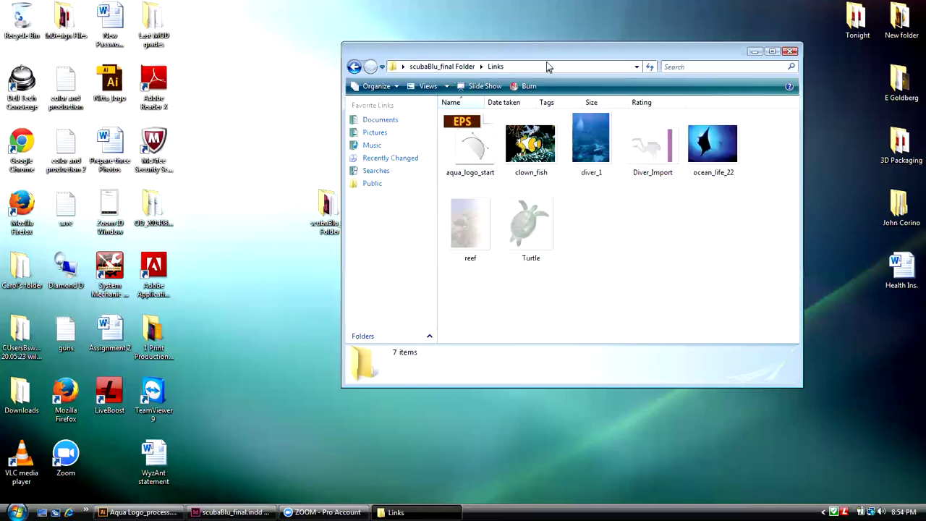
pyautogui.moveTo(548, 62); pyautogui.dragTo(569, 47)
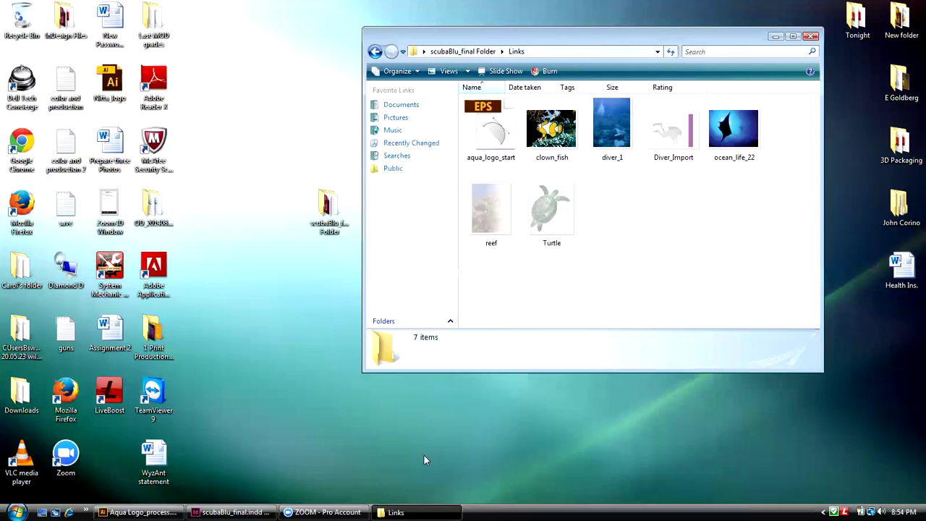
# - Switch to Adobe Photoshop CS6, arrange its window beside the Links folder and open Diver_Import from that folder in it
pyautogui.click(16, 512)
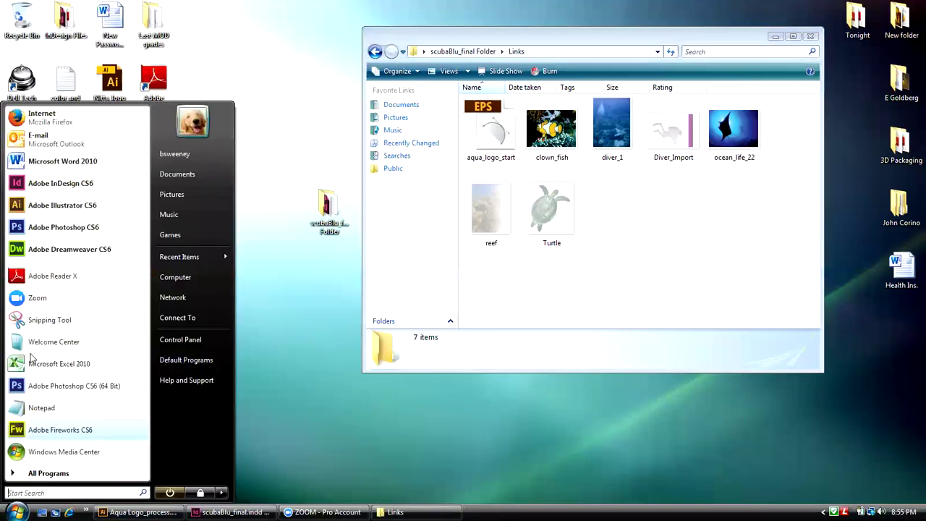
pyautogui.click(19, 227)
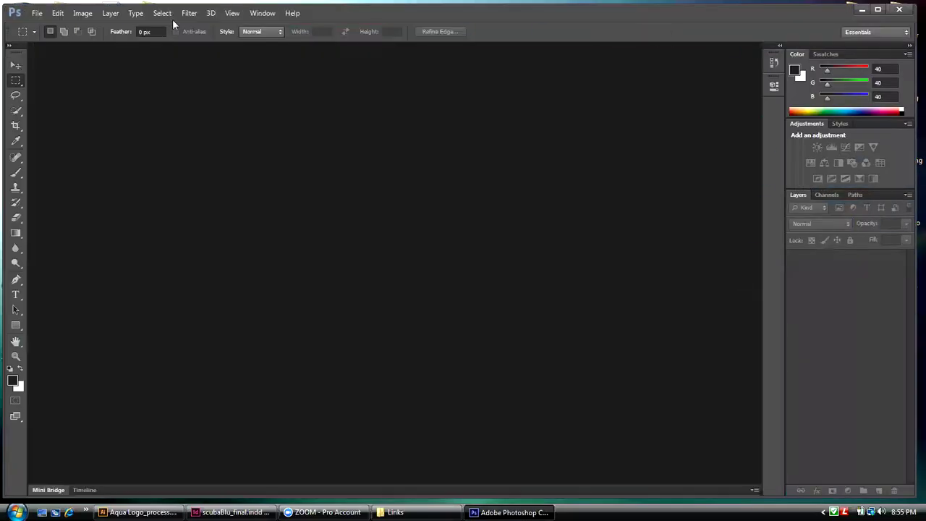
pyautogui.doubleClick(591, 24)
pyautogui.click(585, 32)
pyautogui.moveTo(584, 36); pyautogui.dragTo(691, 11)
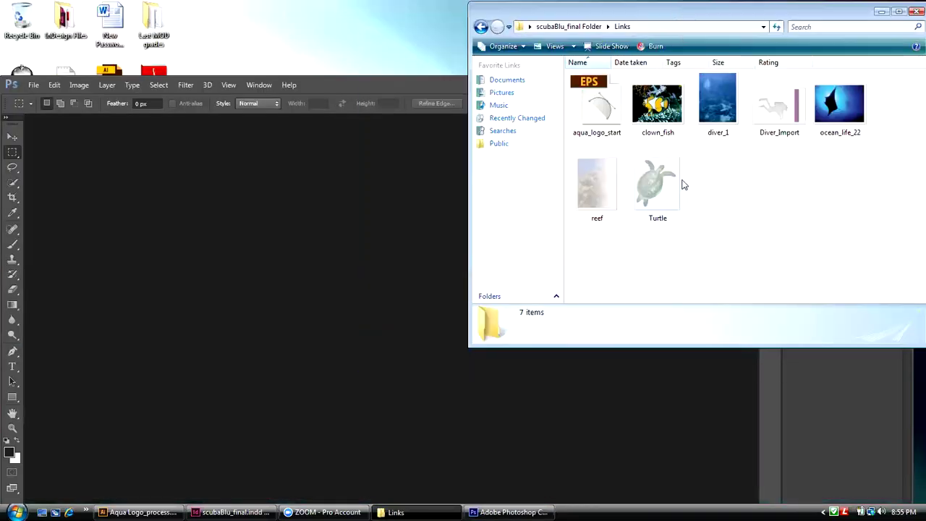
pyautogui.moveTo(769, 113); pyautogui.dragTo(196, 250)
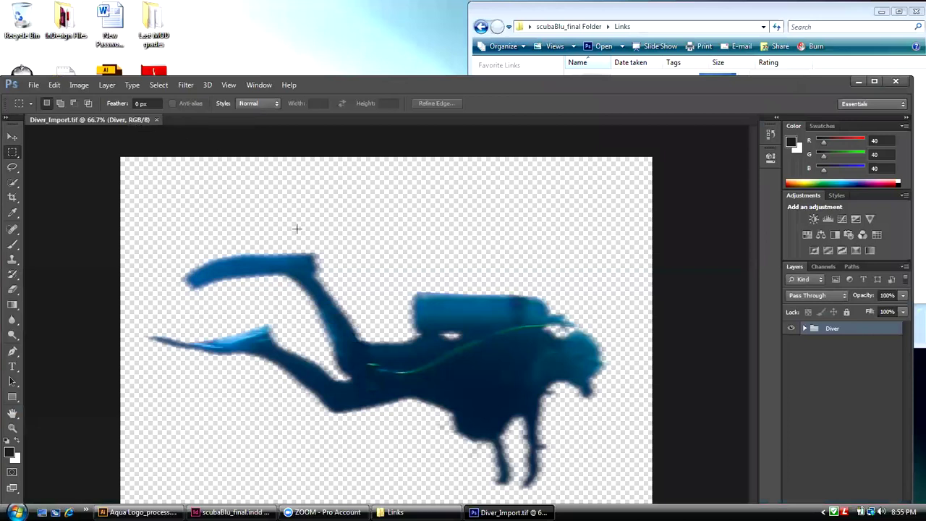
# - Convert Diver_Import from RGB to CMYK Color without merging its layers, accepting the U.S. Web Coated (SWOP) v2 profile
pyautogui.click(78, 85)
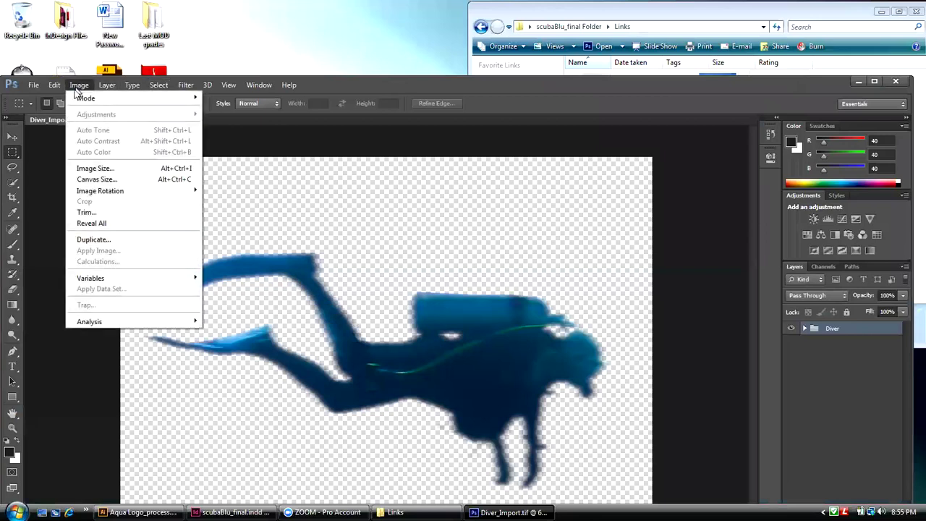
pyautogui.moveTo(123, 105)
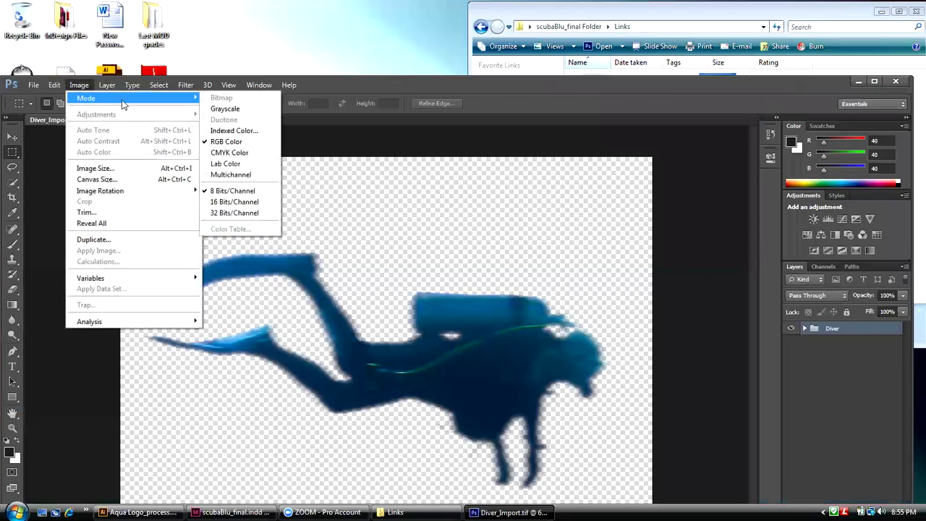
pyautogui.click(217, 153)
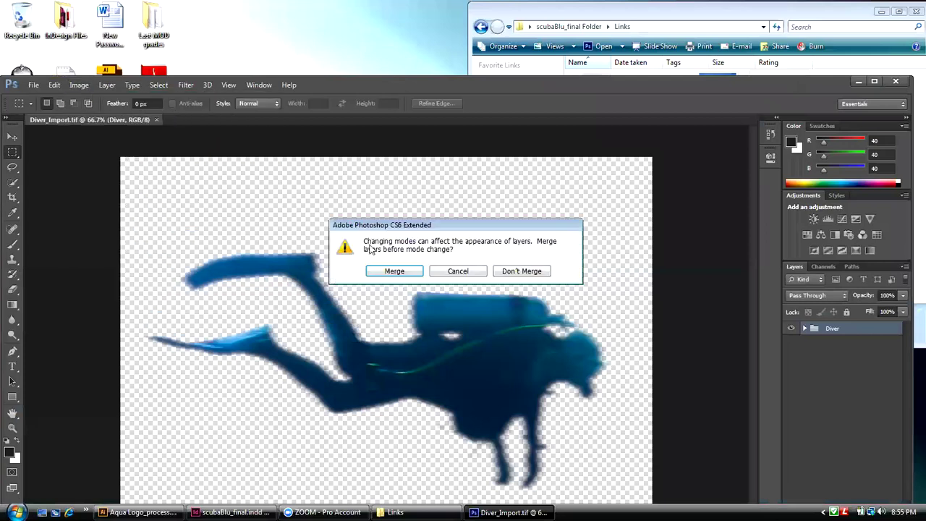
pyautogui.click(532, 273)
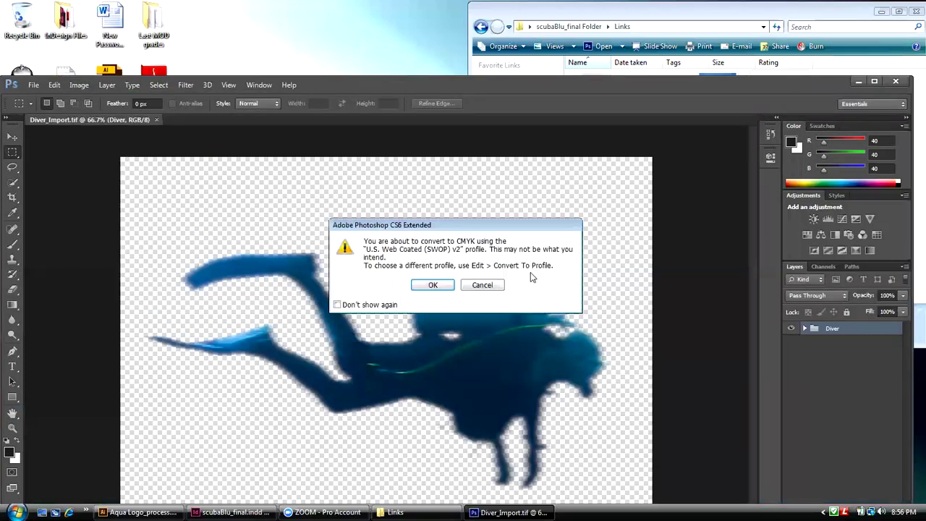
pyautogui.click(447, 286)
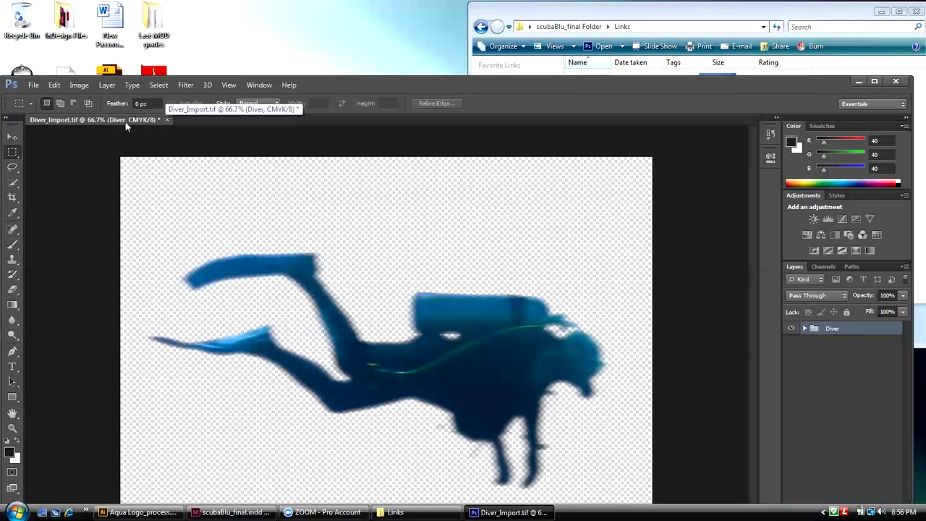
# - Close Diver_Import with its changes saved and quit Photoshop
pyautogui.click(165, 119)
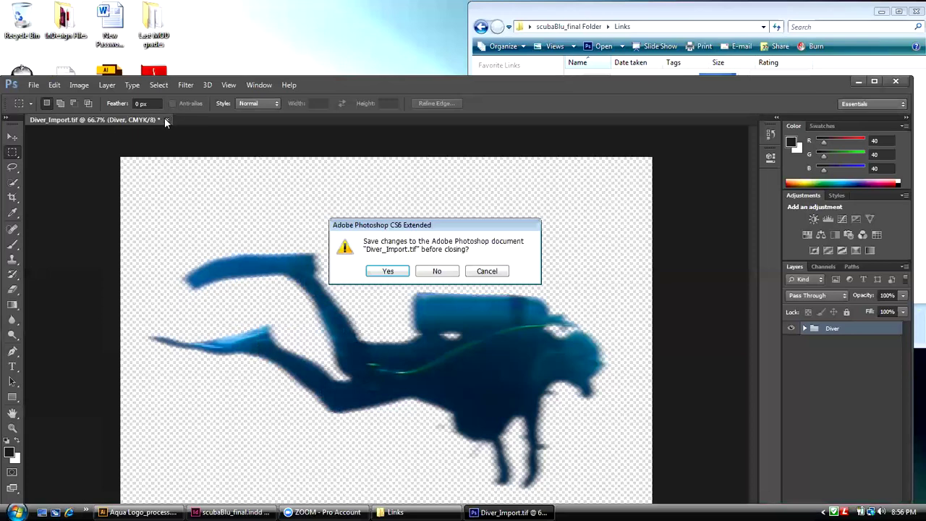
pyautogui.click(394, 271)
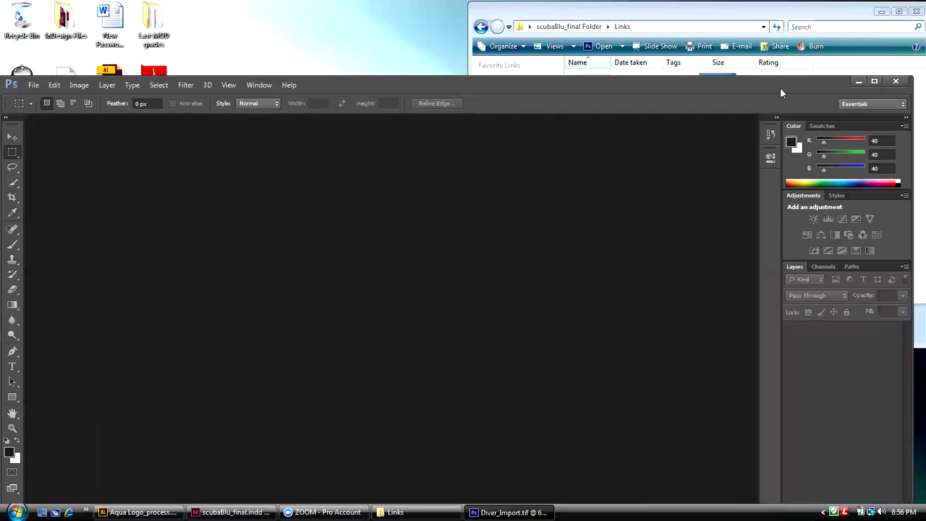
pyautogui.hotkey('ctrl', 'q')
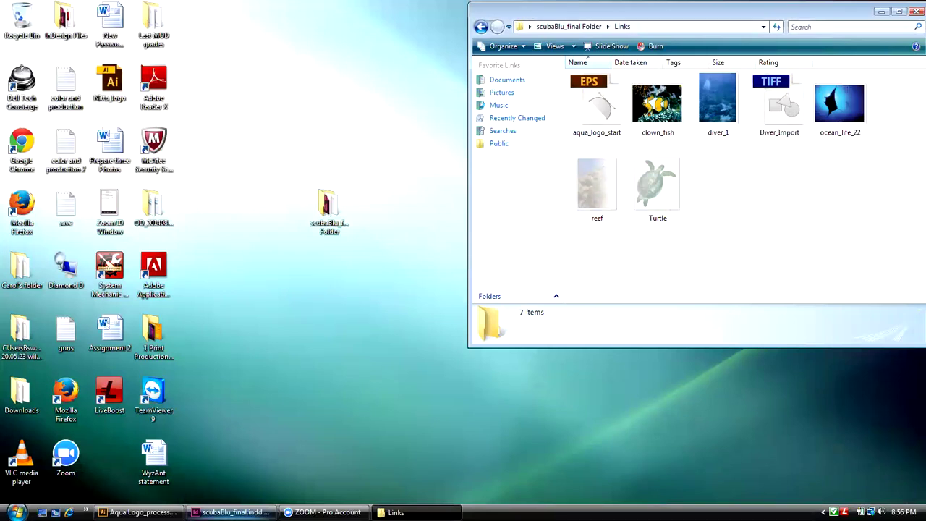
# - Switch to InDesign and start exporting scubaBlu_final.pdf as Adobe PDF (Print) into scubaBlu_final Folder on the Desktop
pyautogui.click(230, 512)
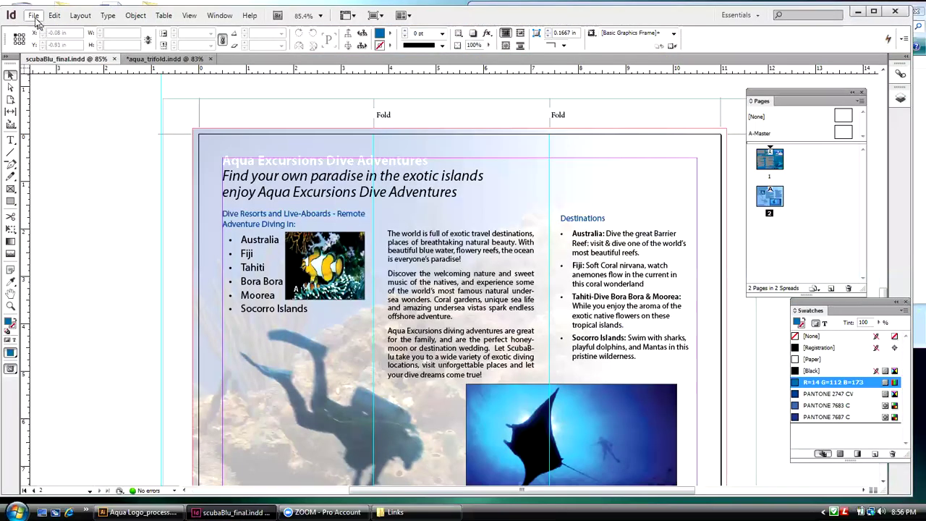
pyautogui.click(33, 15)
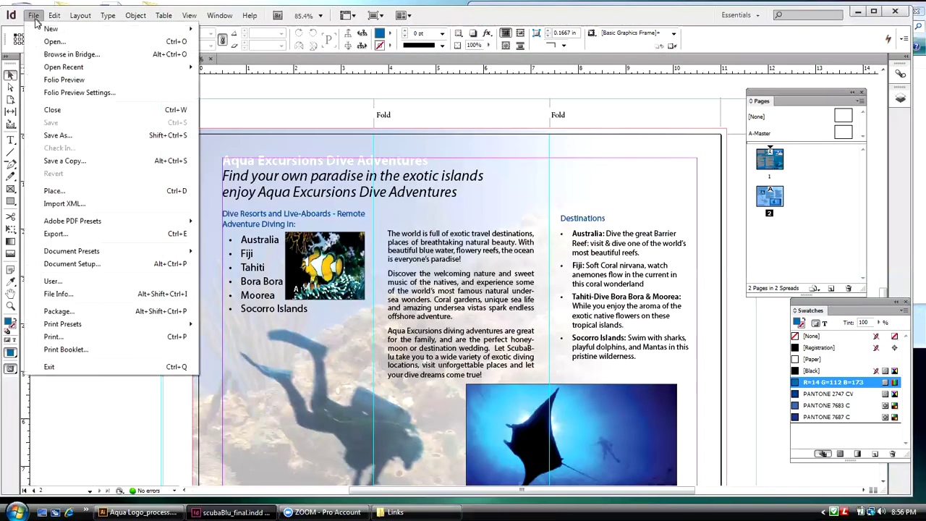
pyautogui.click(55, 234)
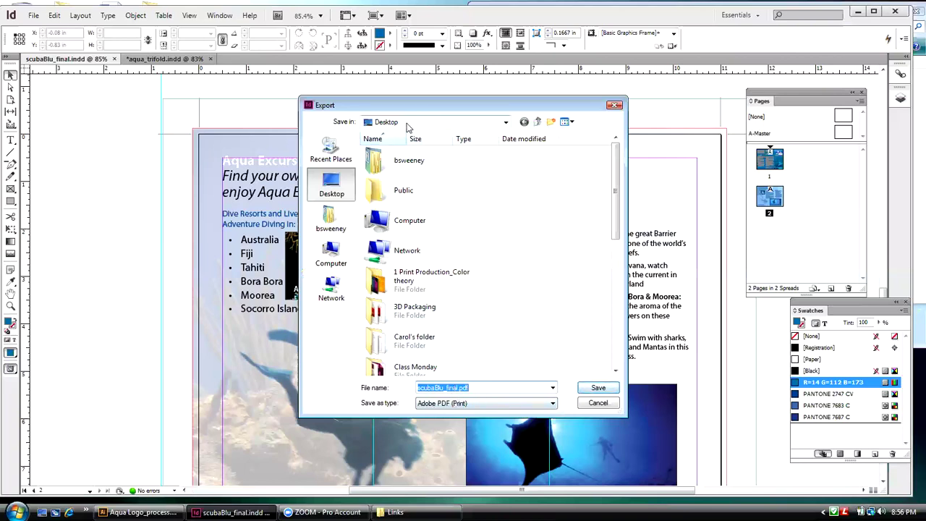
pyautogui.moveTo(612, 183); pyautogui.dragTo(611, 313)
pyautogui.click(371, 337)
pyautogui.doubleClick(371, 336)
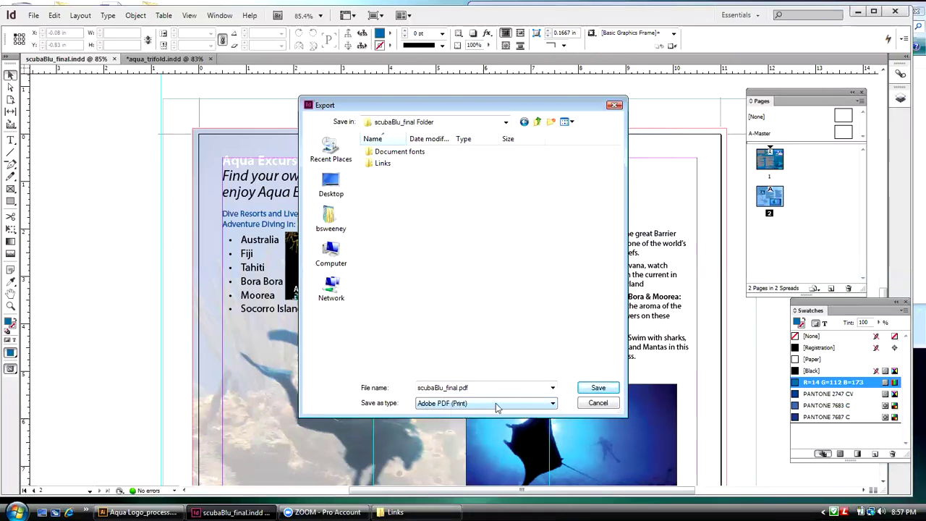
pyautogui.click(584, 390)
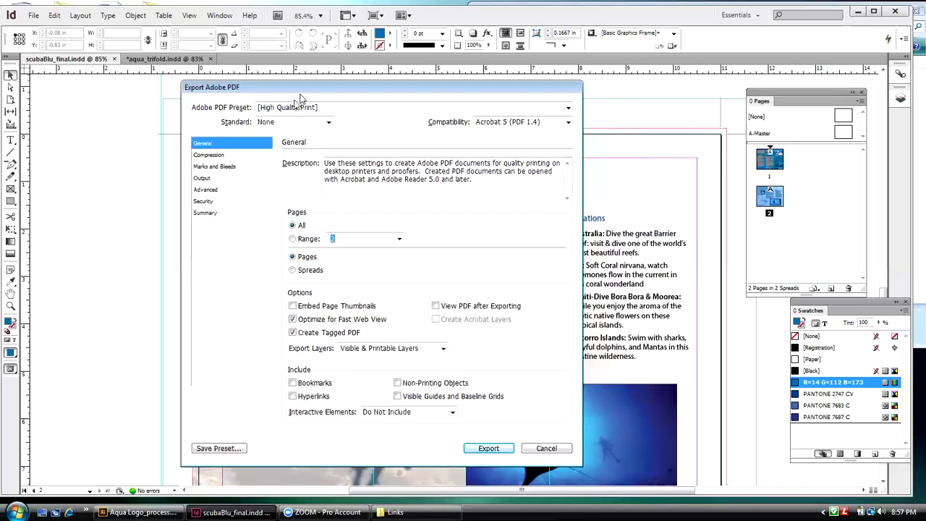
# - Choose the Press Quality PDF preset and include all printer's marks, the document bleed settings and the slug area
pyautogui.click(568, 108)
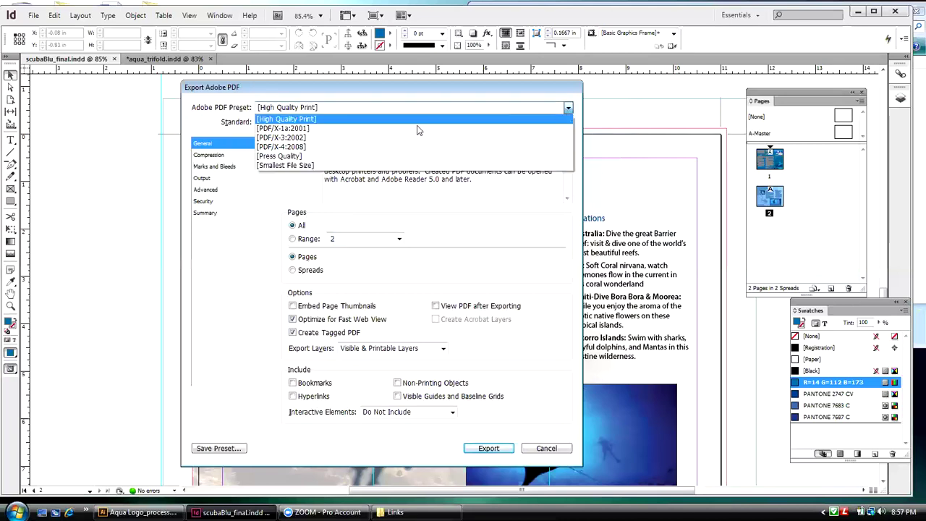
pyautogui.click(282, 157)
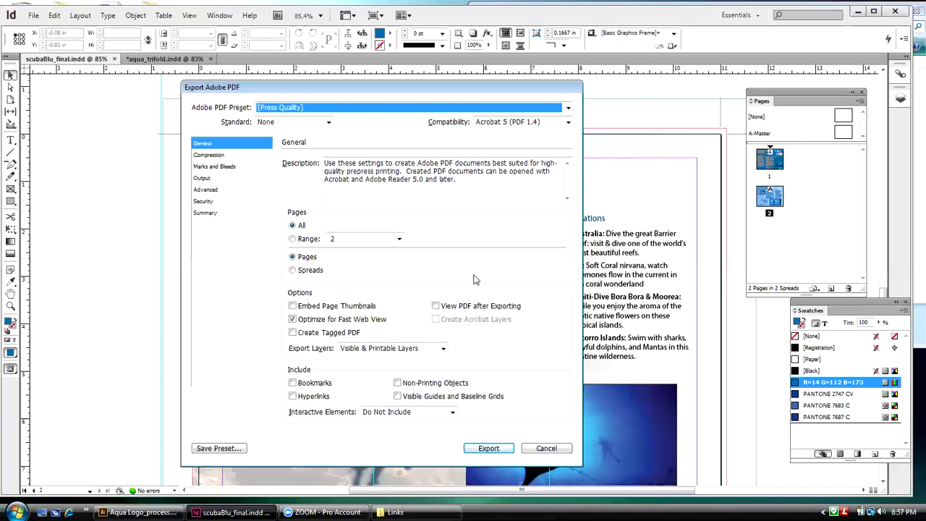
pyautogui.click(226, 168)
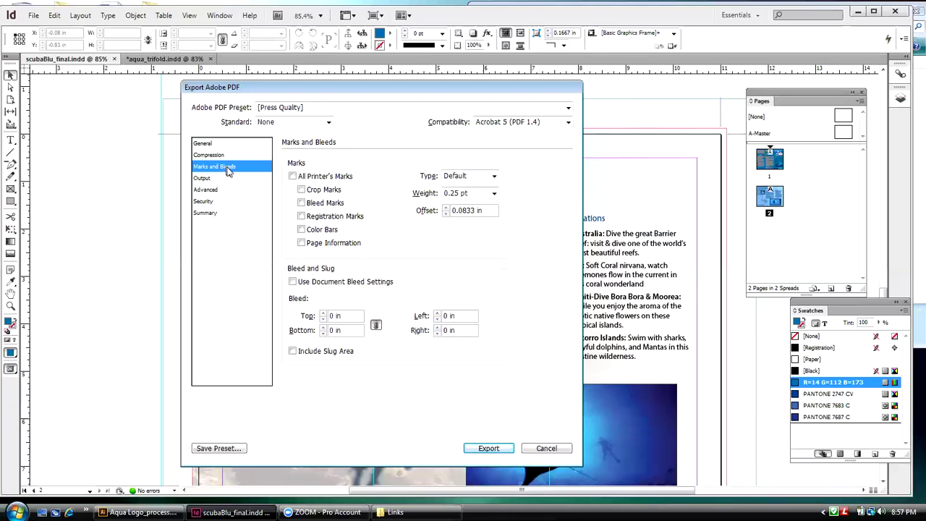
pyautogui.click(293, 176)
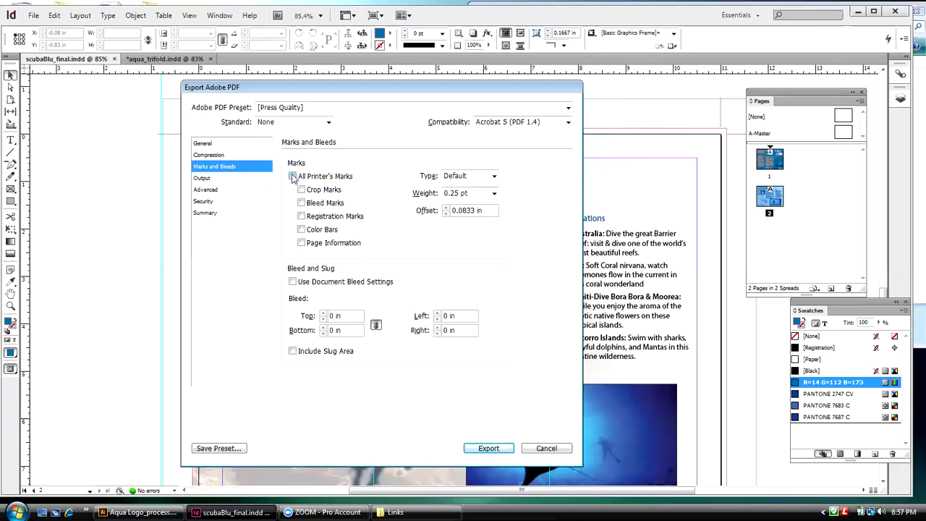
pyautogui.click(293, 282)
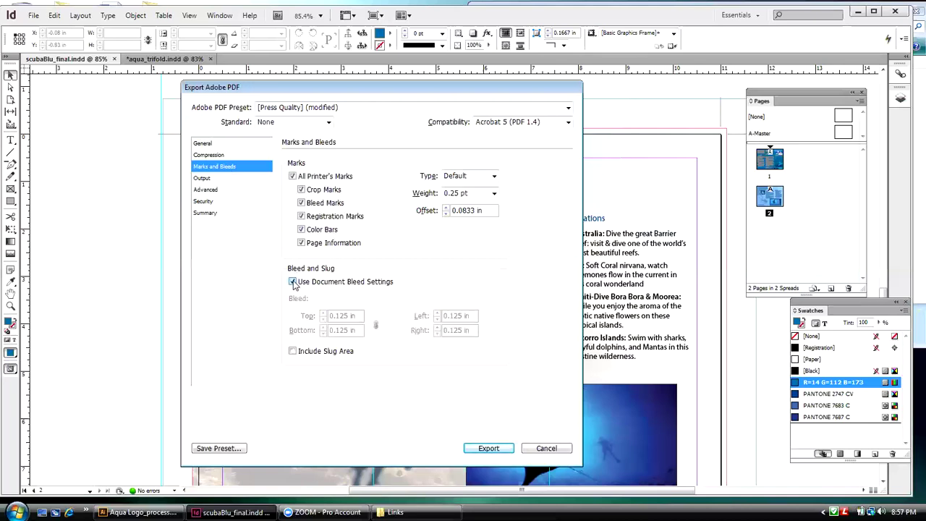
pyautogui.click(293, 352)
# - Review the General, preset and Marks and Bleeds settings, and export the PDF with the modified Press Quality preset
pyautogui.click(209, 144)
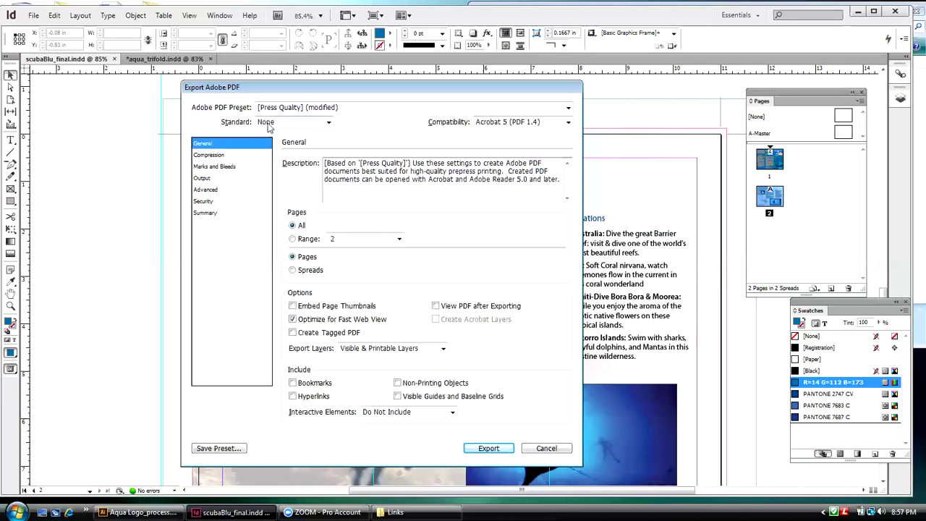
pyautogui.click(568, 109)
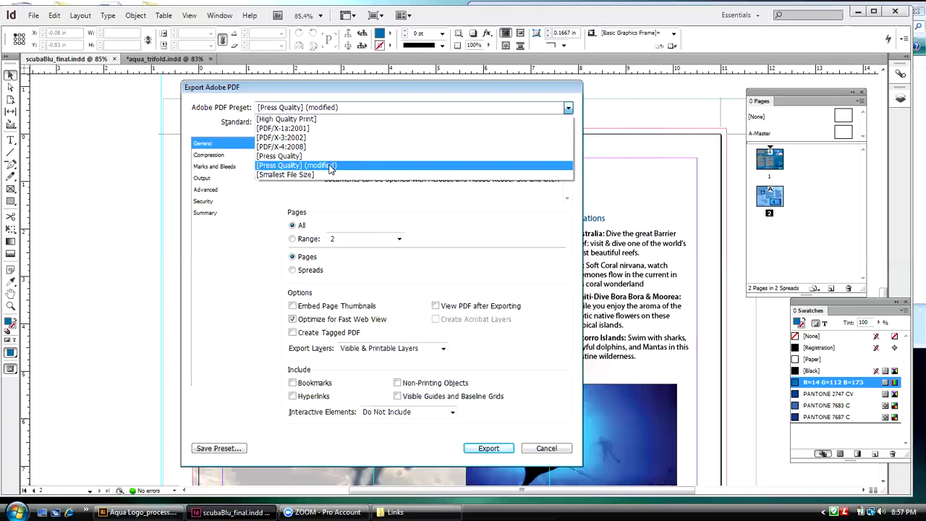
pyautogui.click(221, 168)
pyautogui.click(221, 168)
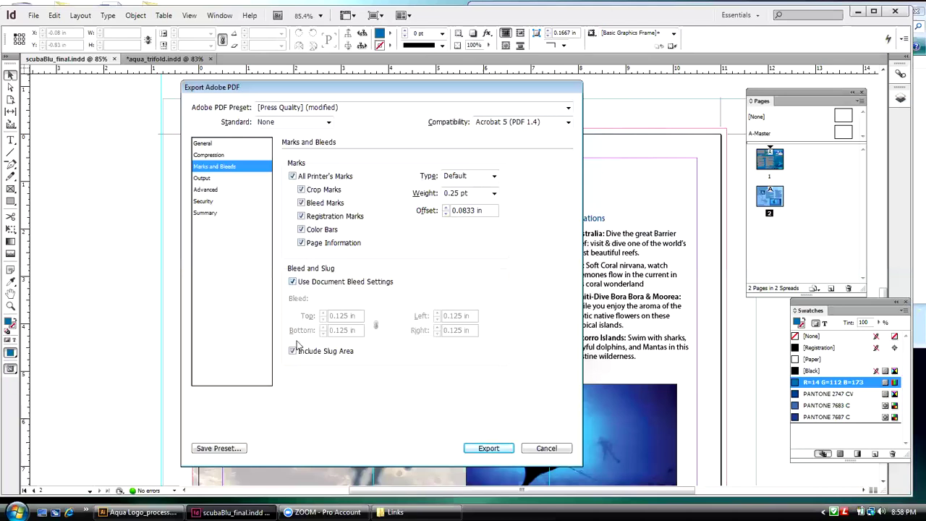
pyautogui.click(486, 447)
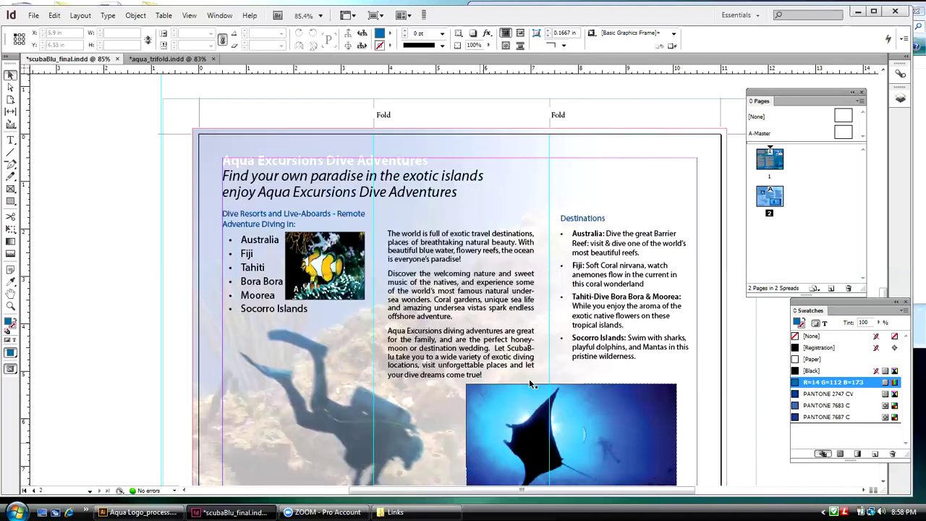
# - Minimize InDesign, close the Links window, and open scubaBlu_final Folder from the desktop with its window moved toward the middle
pyautogui.click(855, 14)
pyautogui.moveTo(765, 17); pyautogui.dragTo(686, 17)
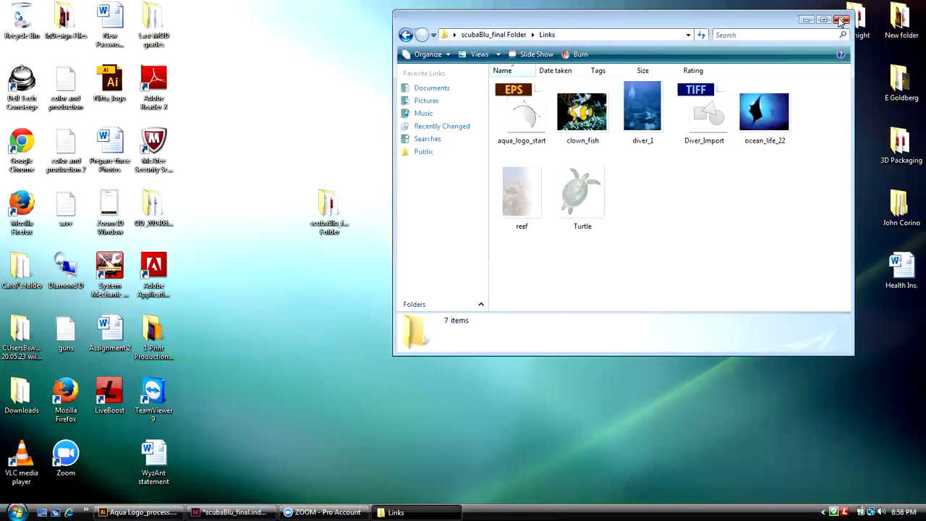
pyautogui.click(841, 20)
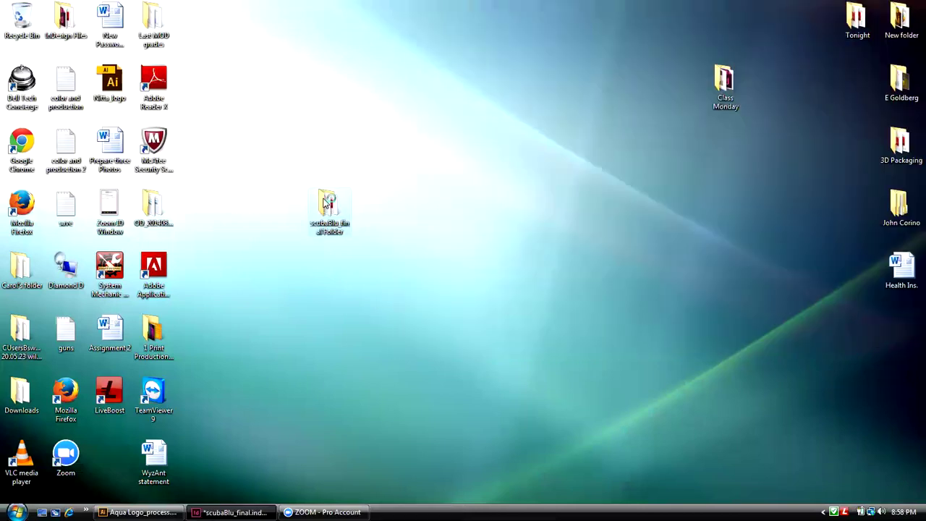
pyautogui.doubleClick(327, 204)
pyautogui.moveTo(602, 76); pyautogui.dragTo(447, 51)
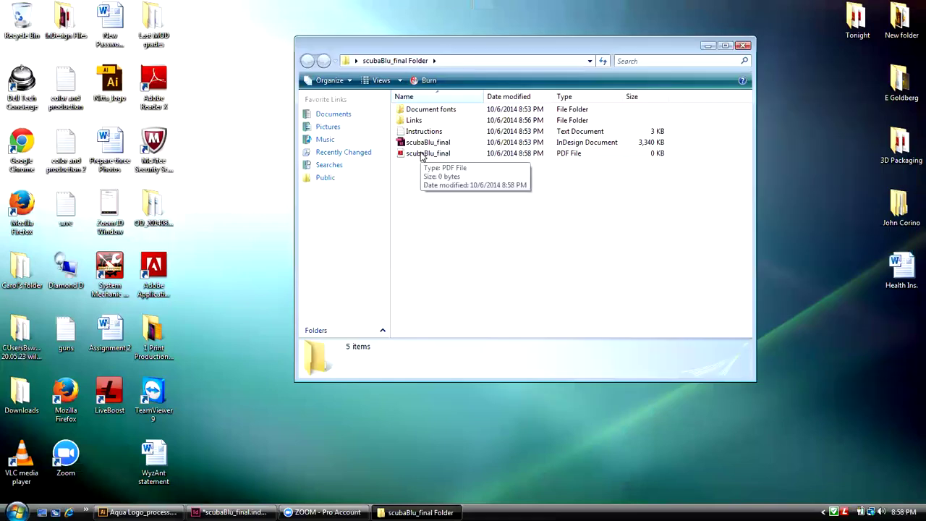
# - Open the scubaBlu_final PDF from the packaged folder in Adobe Reader and close the folder window
pyautogui.click(423, 155)
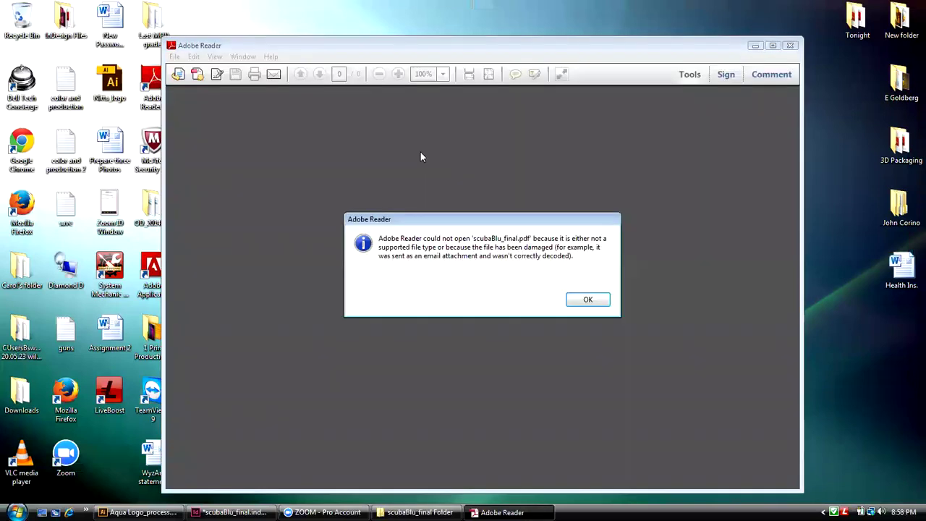
pyautogui.click(587, 300)
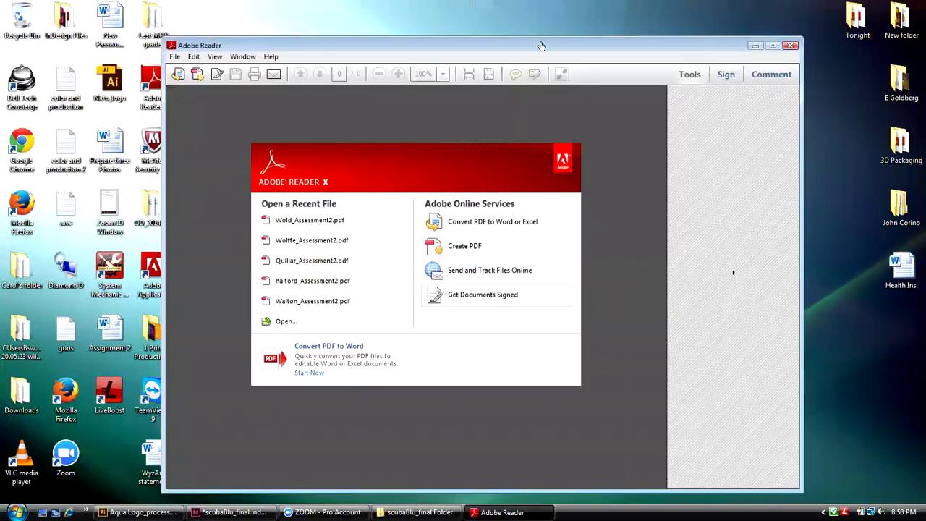
pyautogui.moveTo(377, 44); pyautogui.dragTo(278, 31)
pyautogui.click(476, 48)
pyautogui.moveTo(221, 139); pyautogui.dragTo(679, 188)
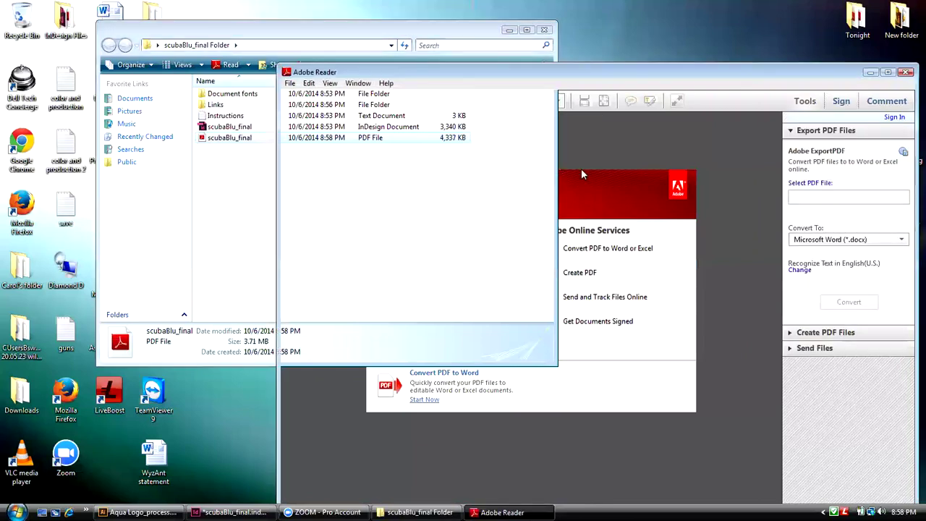
pyautogui.click(544, 31)
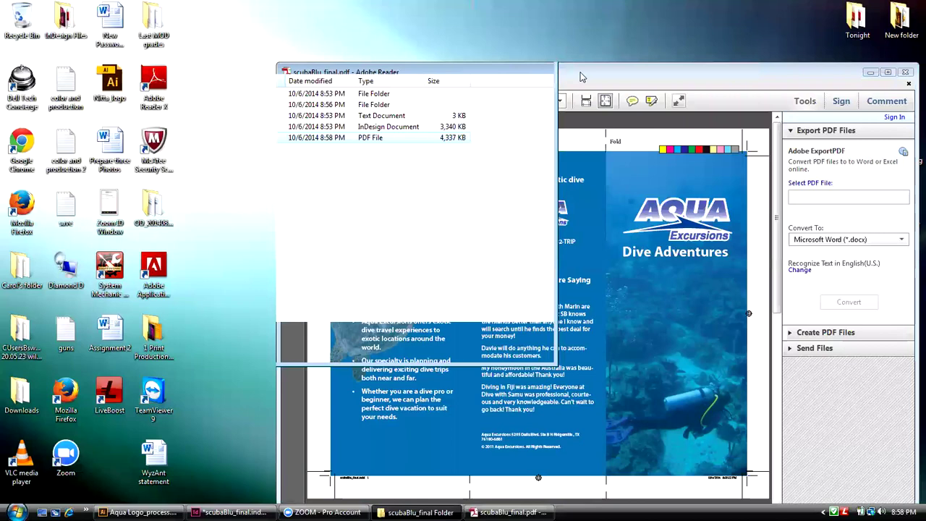
# - Examine the printer's marks and bleed on both pages of the exported PDF and close Adobe Reader
pyautogui.moveTo(532, 71); pyautogui.dragTo(386, 42)
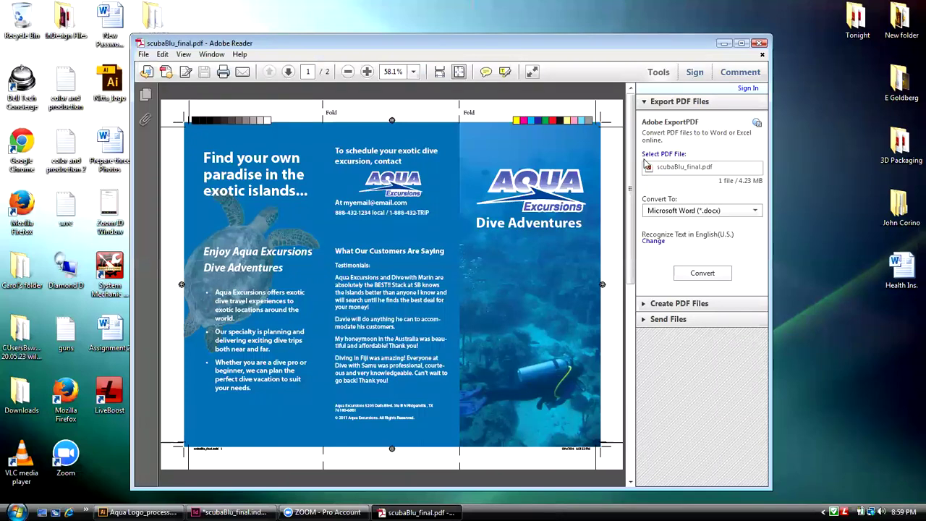
pyautogui.moveTo(629, 296); pyautogui.dragTo(628, 383)
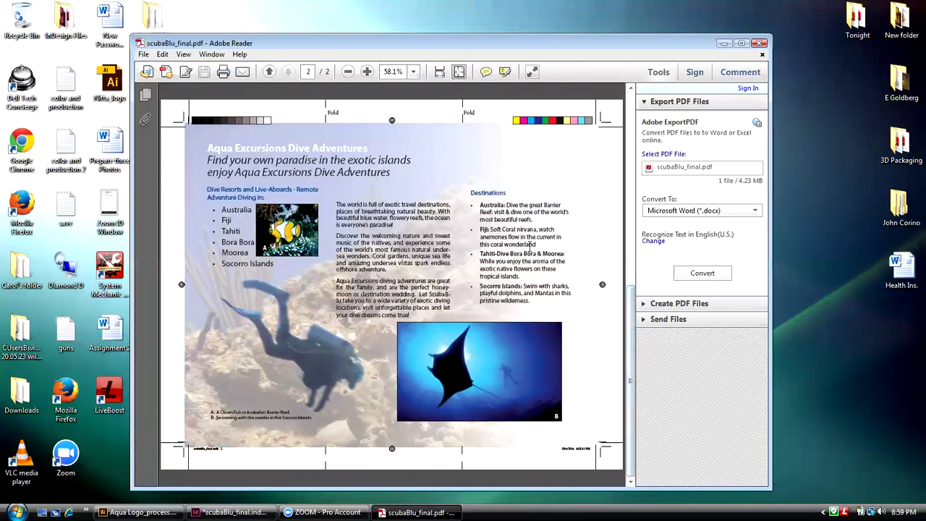
pyautogui.click(761, 45)
pyautogui.click(760, 44)
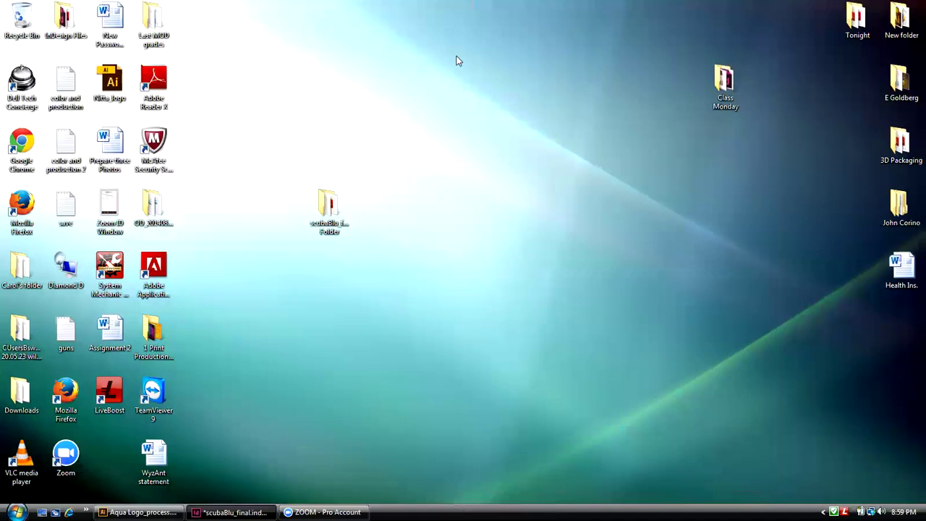